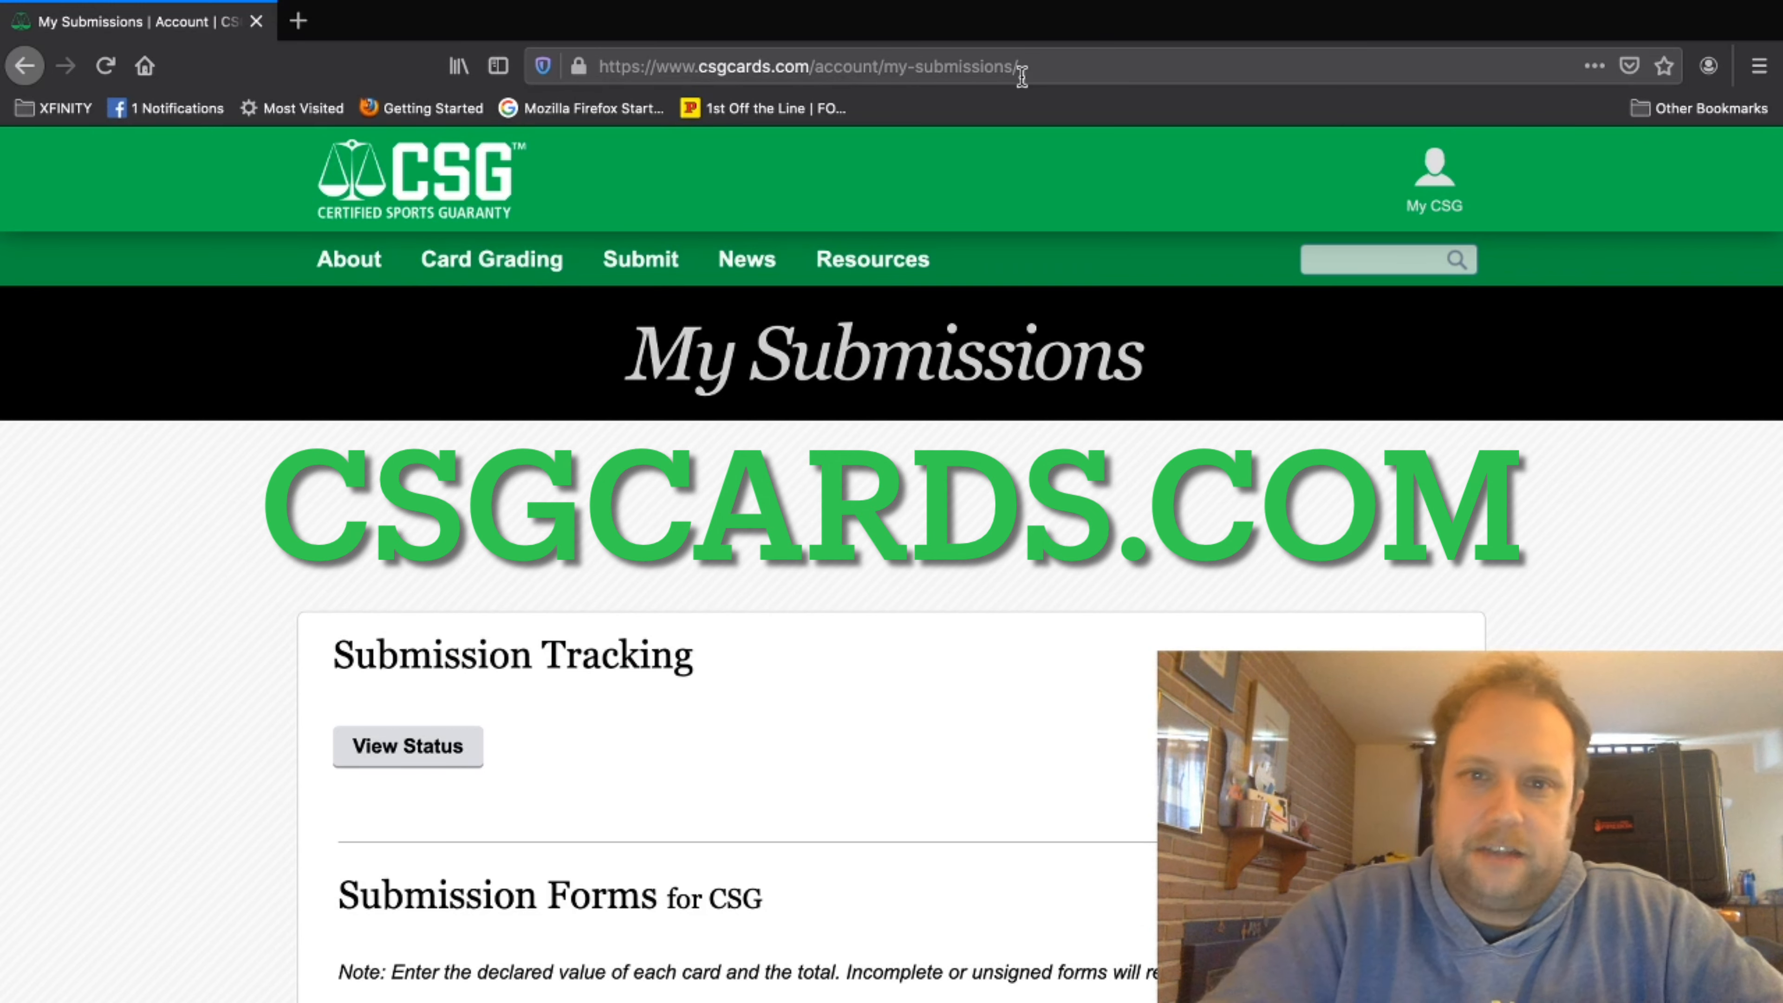
Step: Go to the csgcards.com home page
{"action": "left_click_drag", "start_coordinate": [801, 66], "coordinate": [1020, 67]}
{"action": "key", "text": "BackSpace"}
{"action": "key", "text": "Return"}
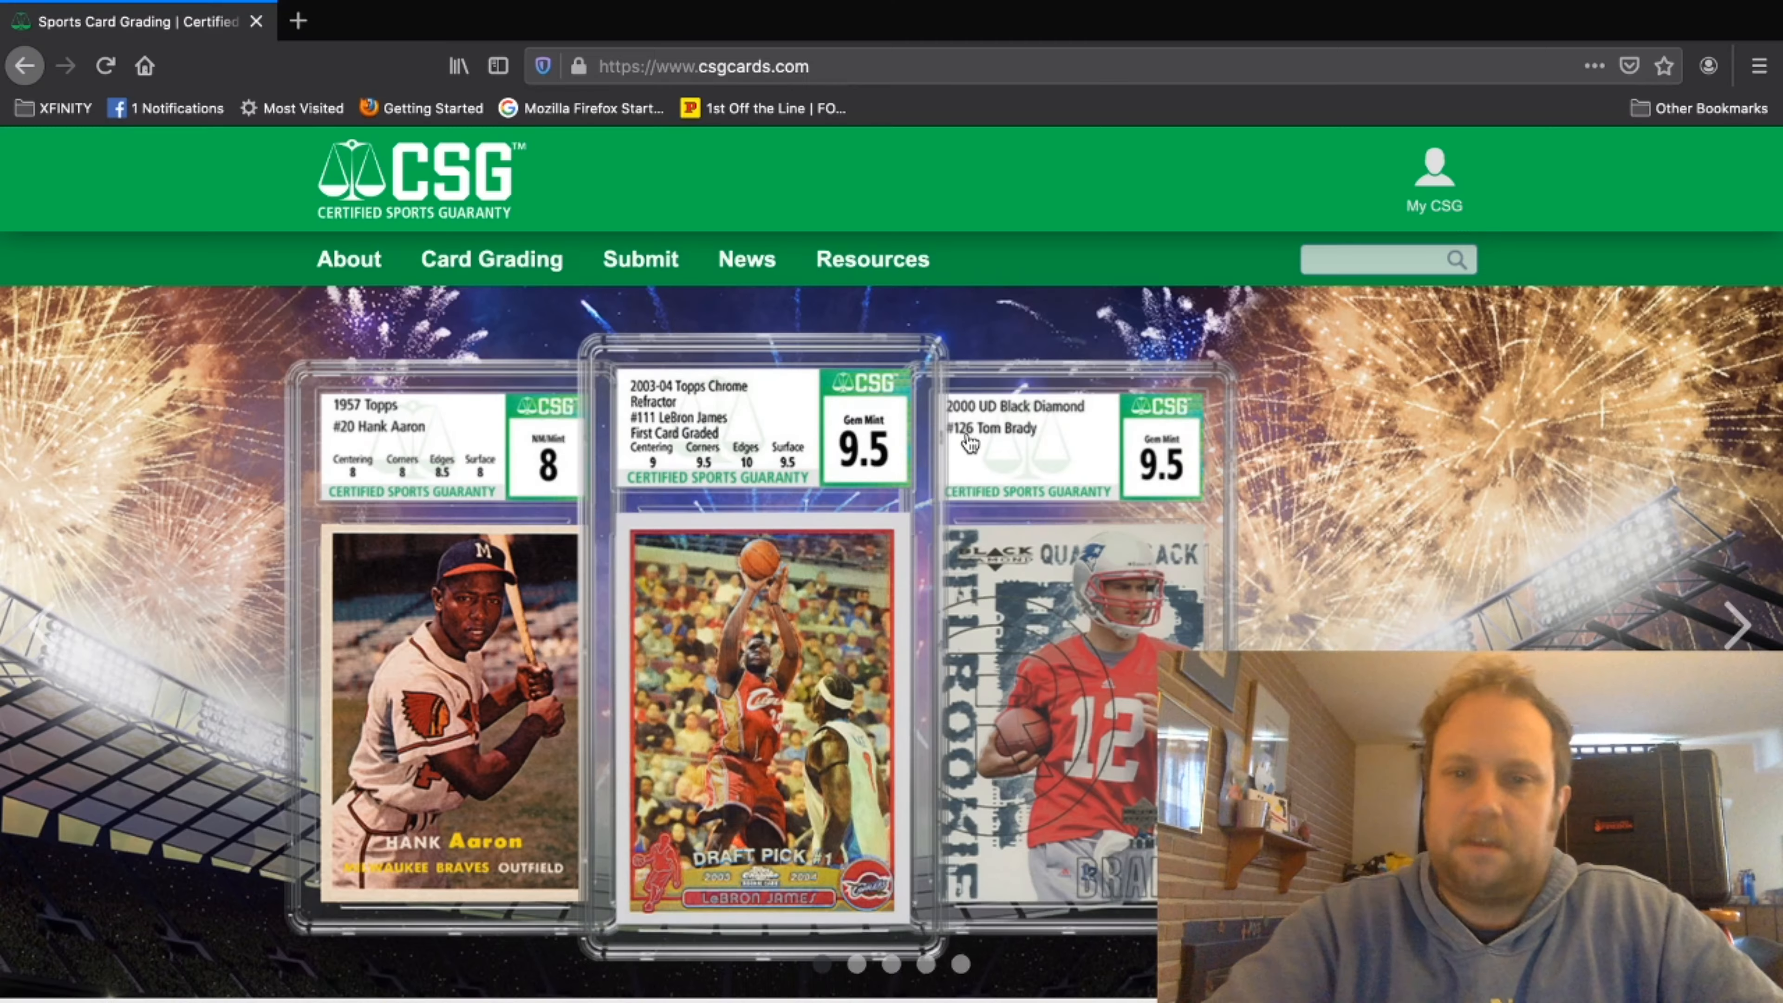
Step: Find the CSG submission forms and open the online form for submitting cards to the office
{"action": "mouse_move", "coordinate": [649, 260]}
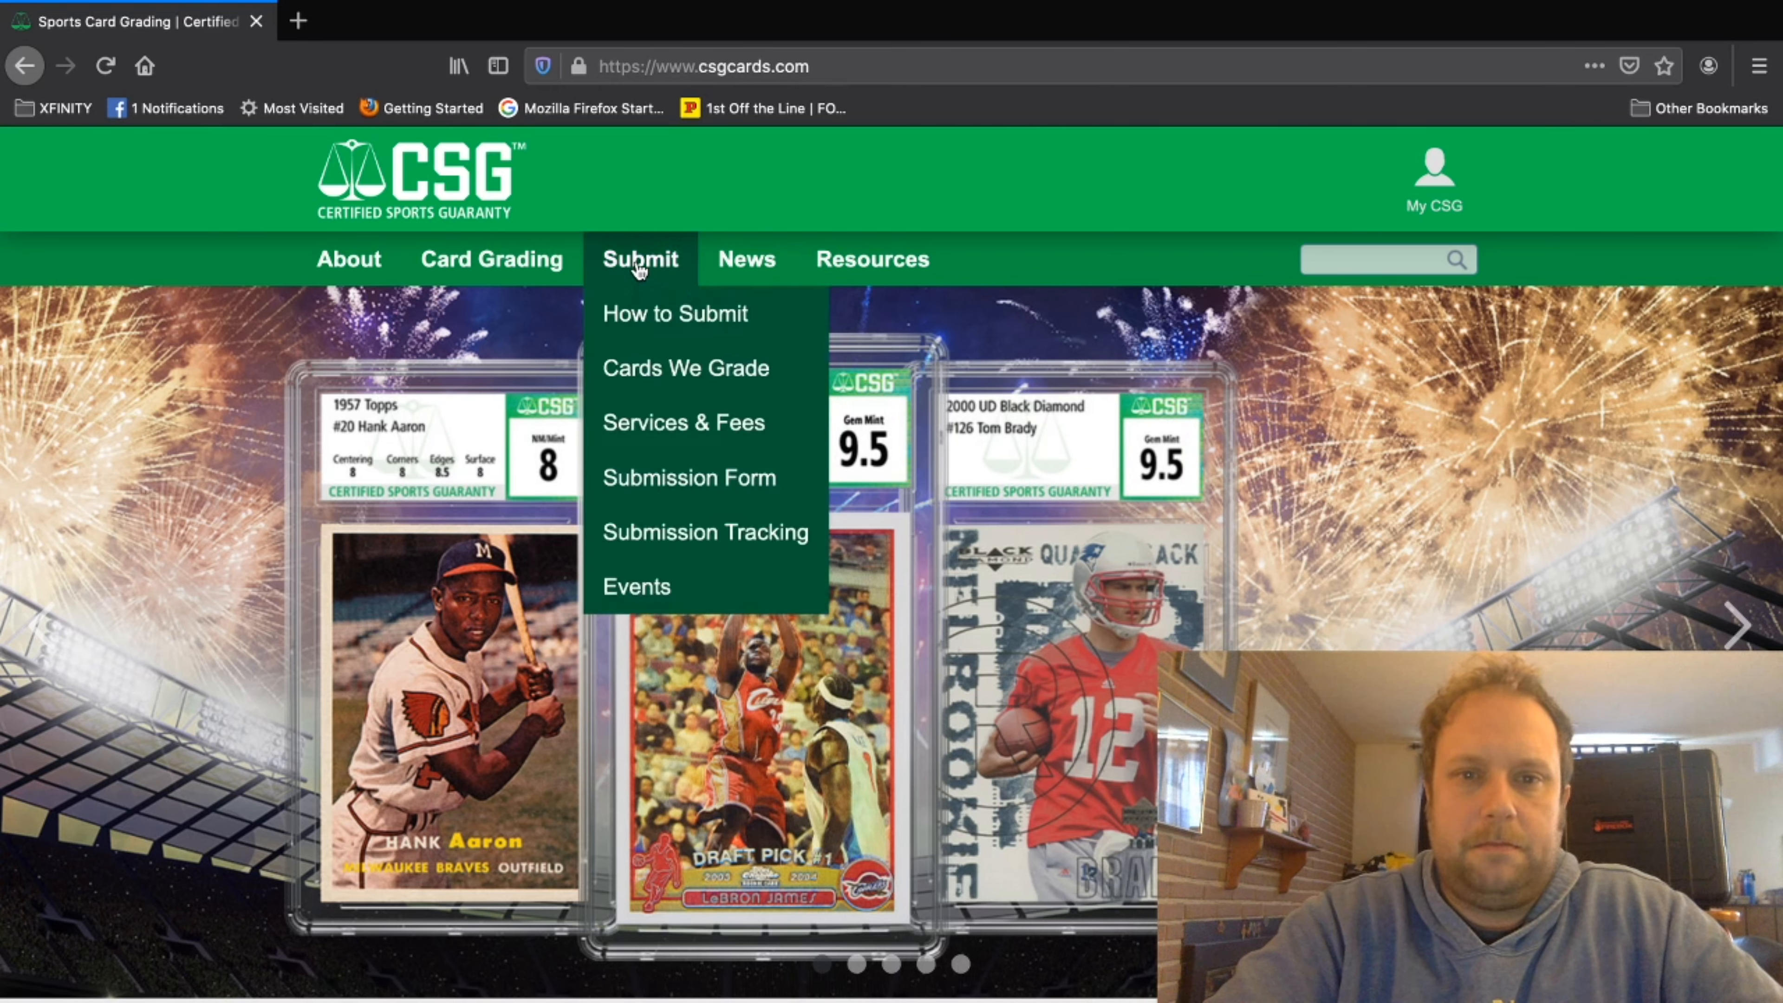
{"action": "left_click", "coordinate": [663, 484]}
{"action": "scroll", "coordinate": [781, 787], "scroll_direction": "down", "scroll_amount": 5}
{"action": "scroll", "coordinate": [782, 788], "scroll_direction": "down", "scroll_amount": 1}
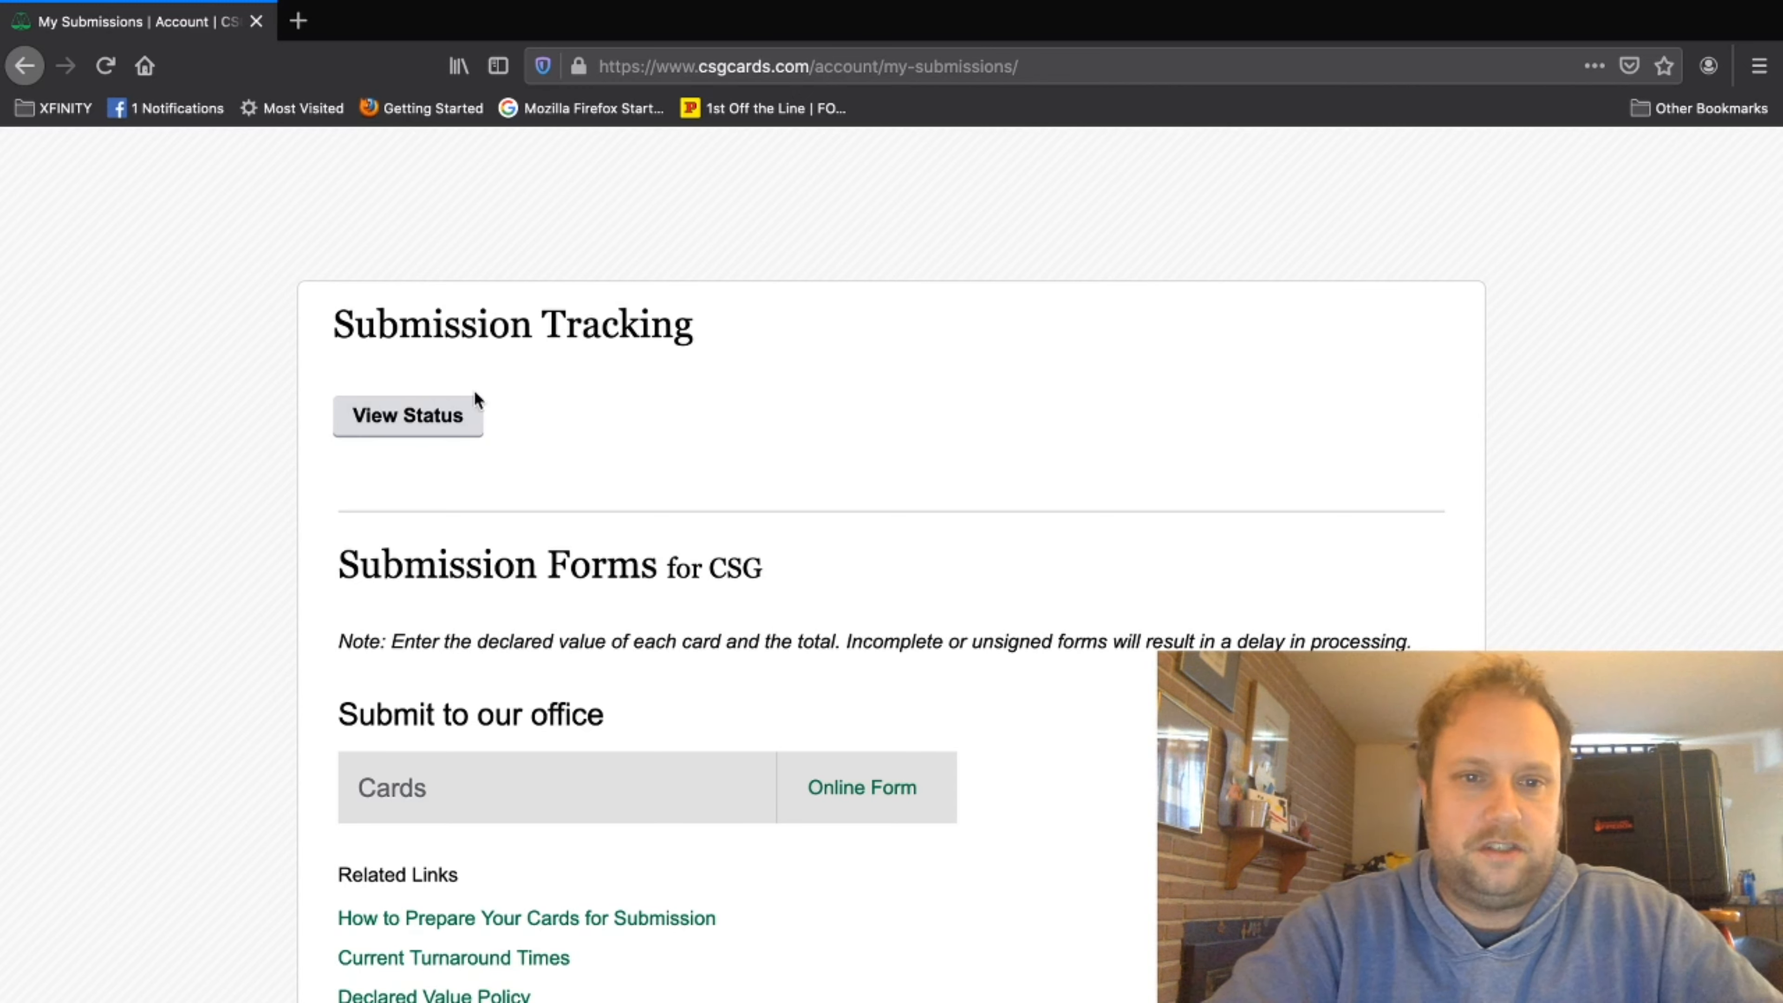
{"action": "scroll", "coordinate": [736, 911], "scroll_direction": "down", "scroll_amount": 2}
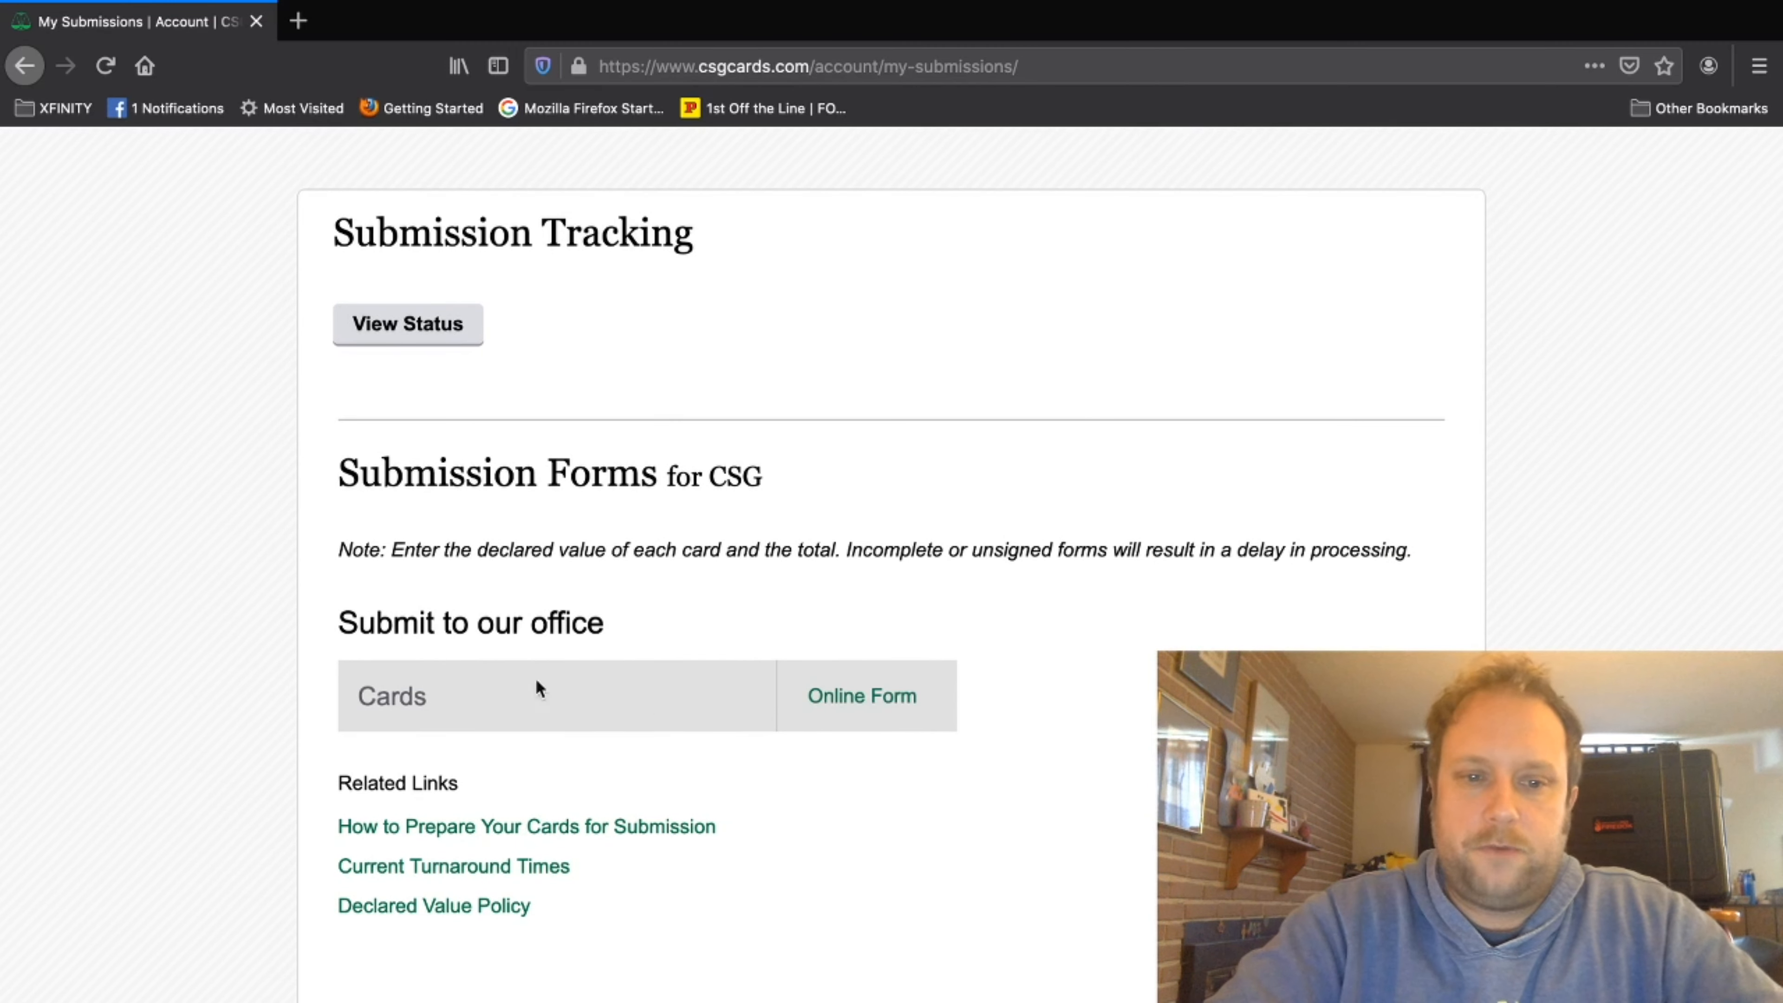
{"action": "left_click", "coordinate": [864, 695]}
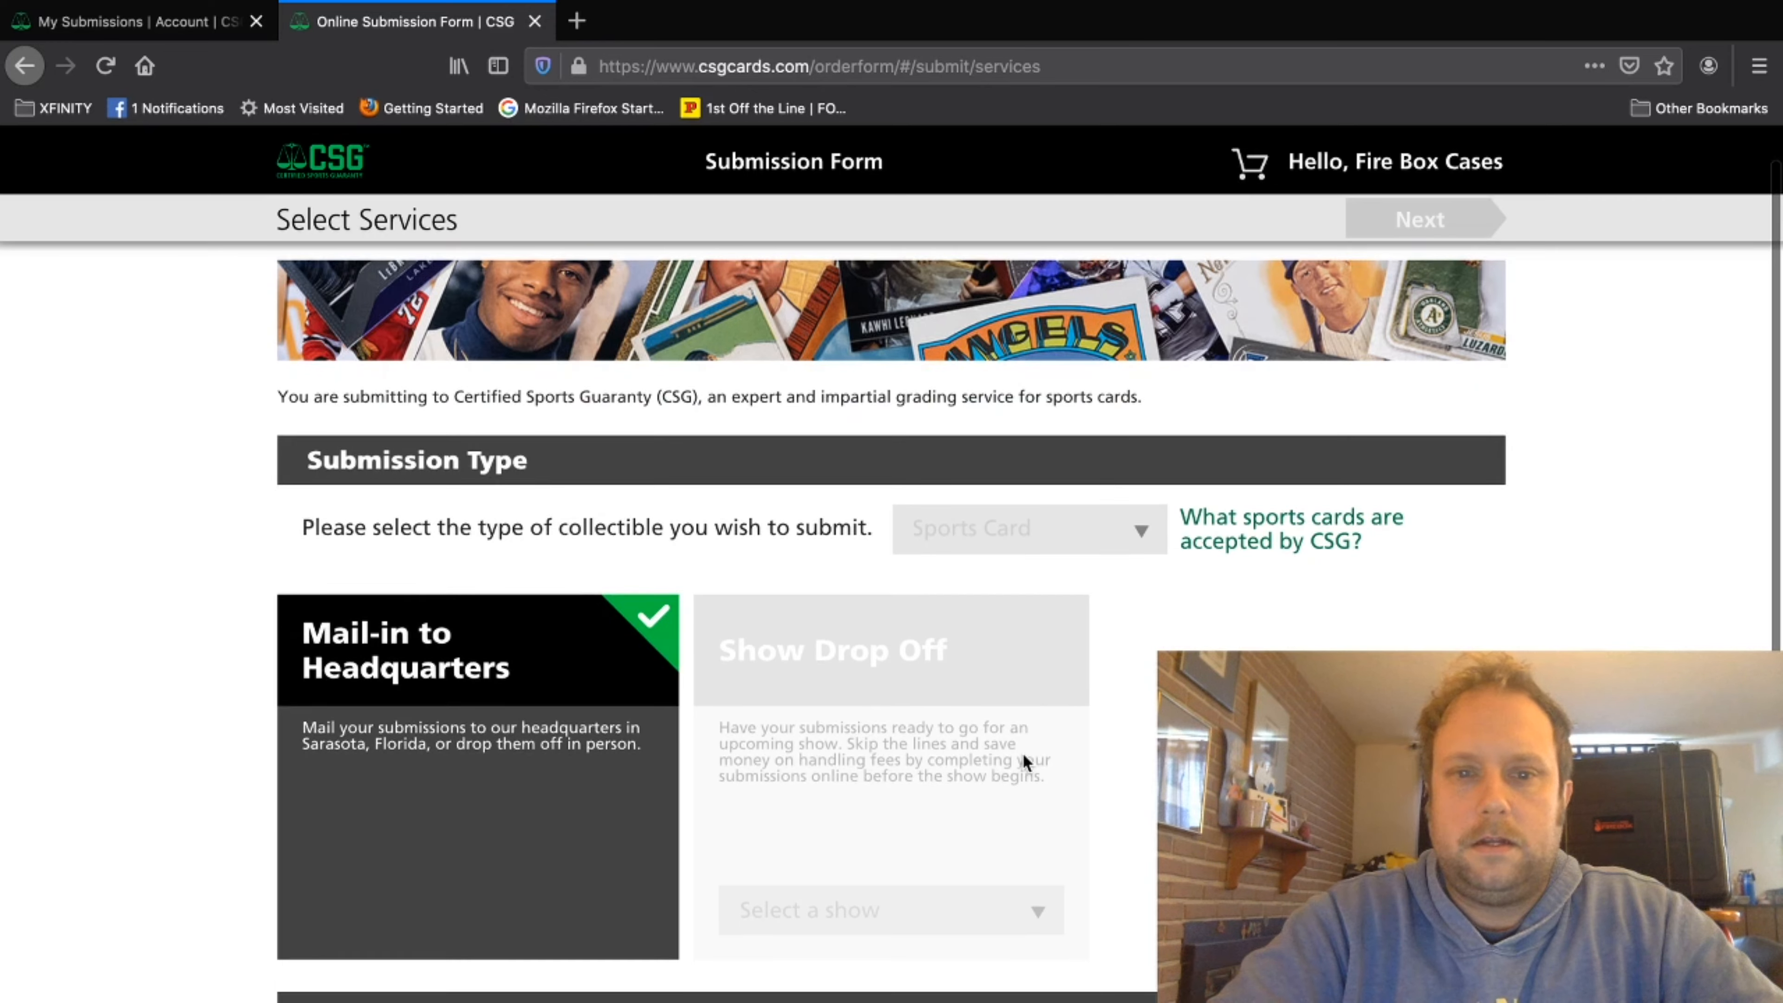
Step: Choose the Grading service for the mail-in submission and continue to the sports card info
{"action": "scroll", "coordinate": [1023, 754], "scroll_direction": "down", "scroll_amount": 4}
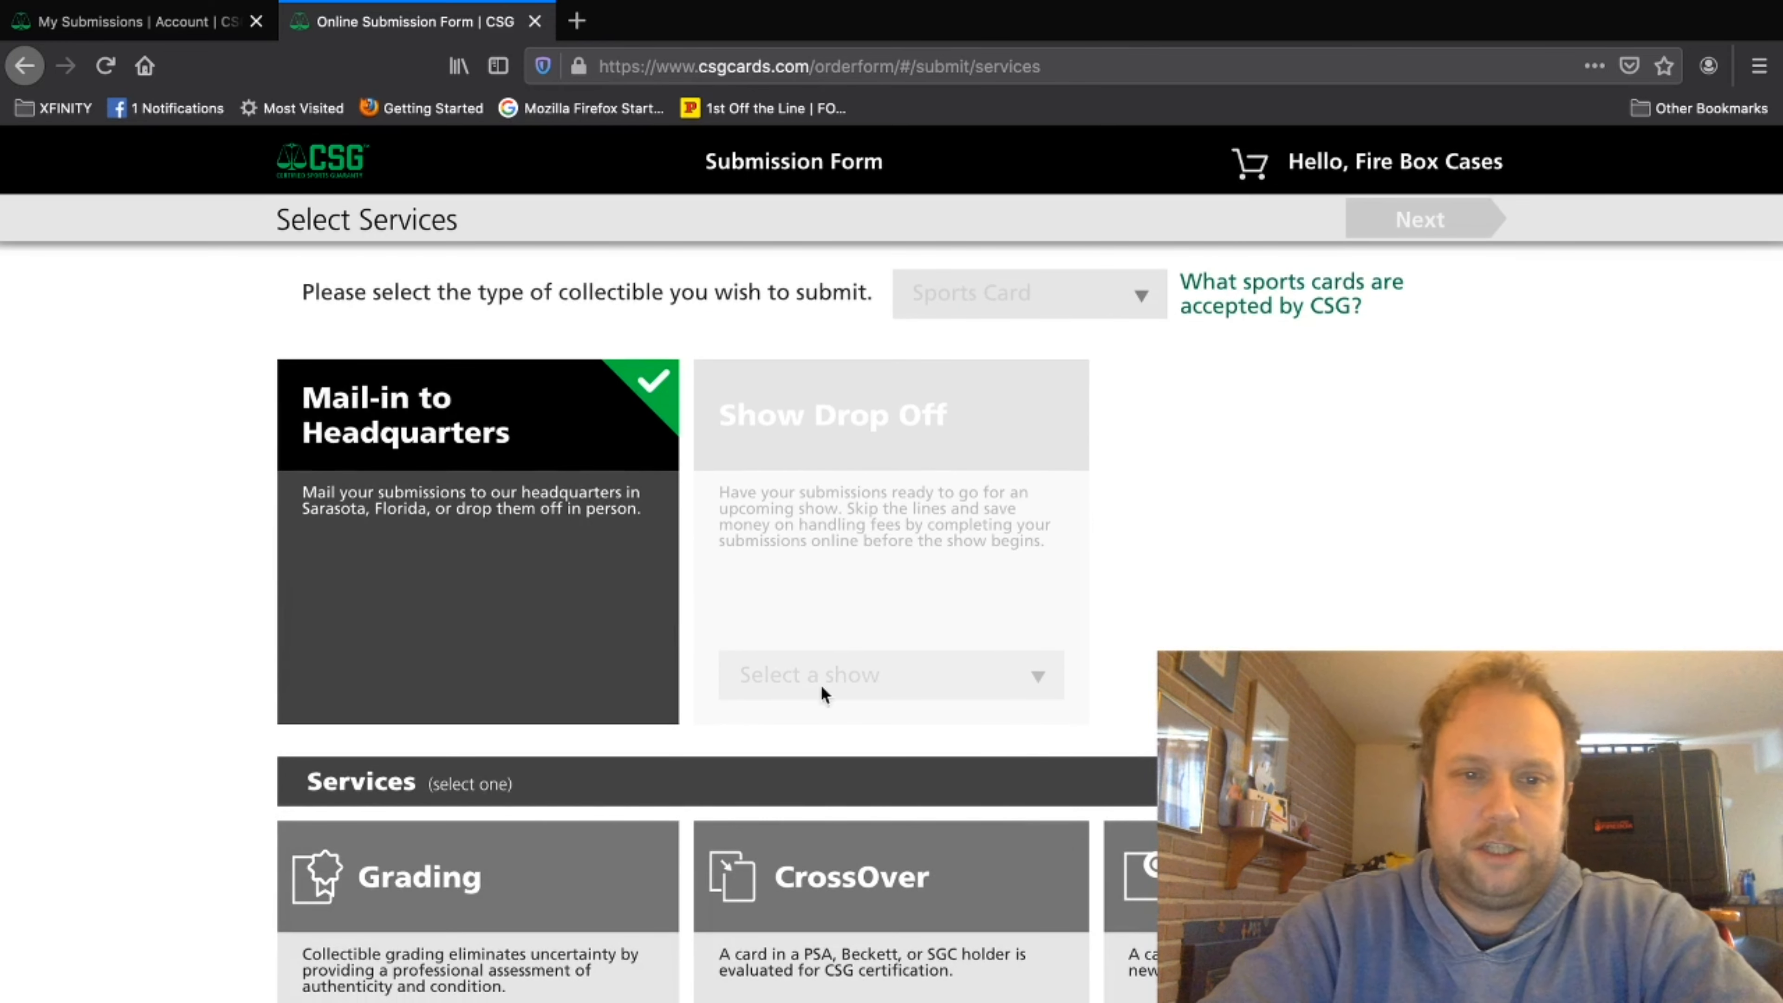
{"action": "scroll", "coordinate": [820, 684], "scroll_direction": "up", "scroll_amount": 3}
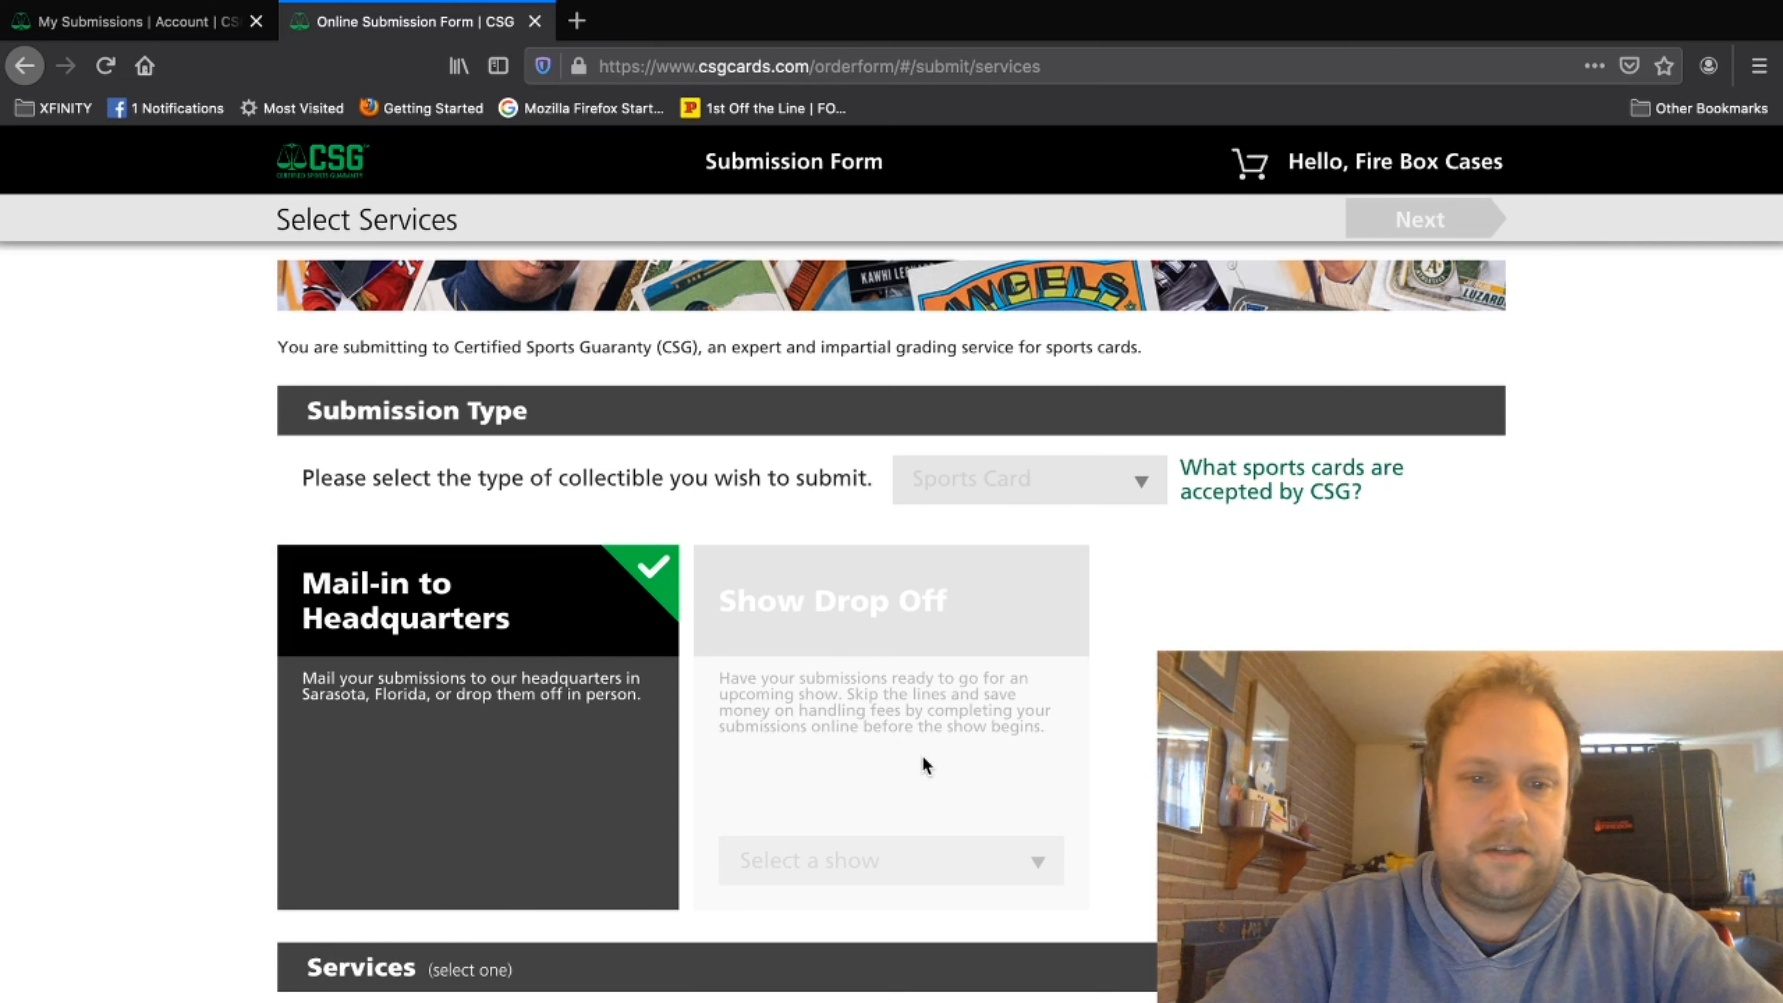
{"action": "scroll", "coordinate": [923, 756], "scroll_direction": "down", "scroll_amount": 2}
{"action": "scroll", "coordinate": [933, 679], "scroll_direction": "down", "scroll_amount": 1}
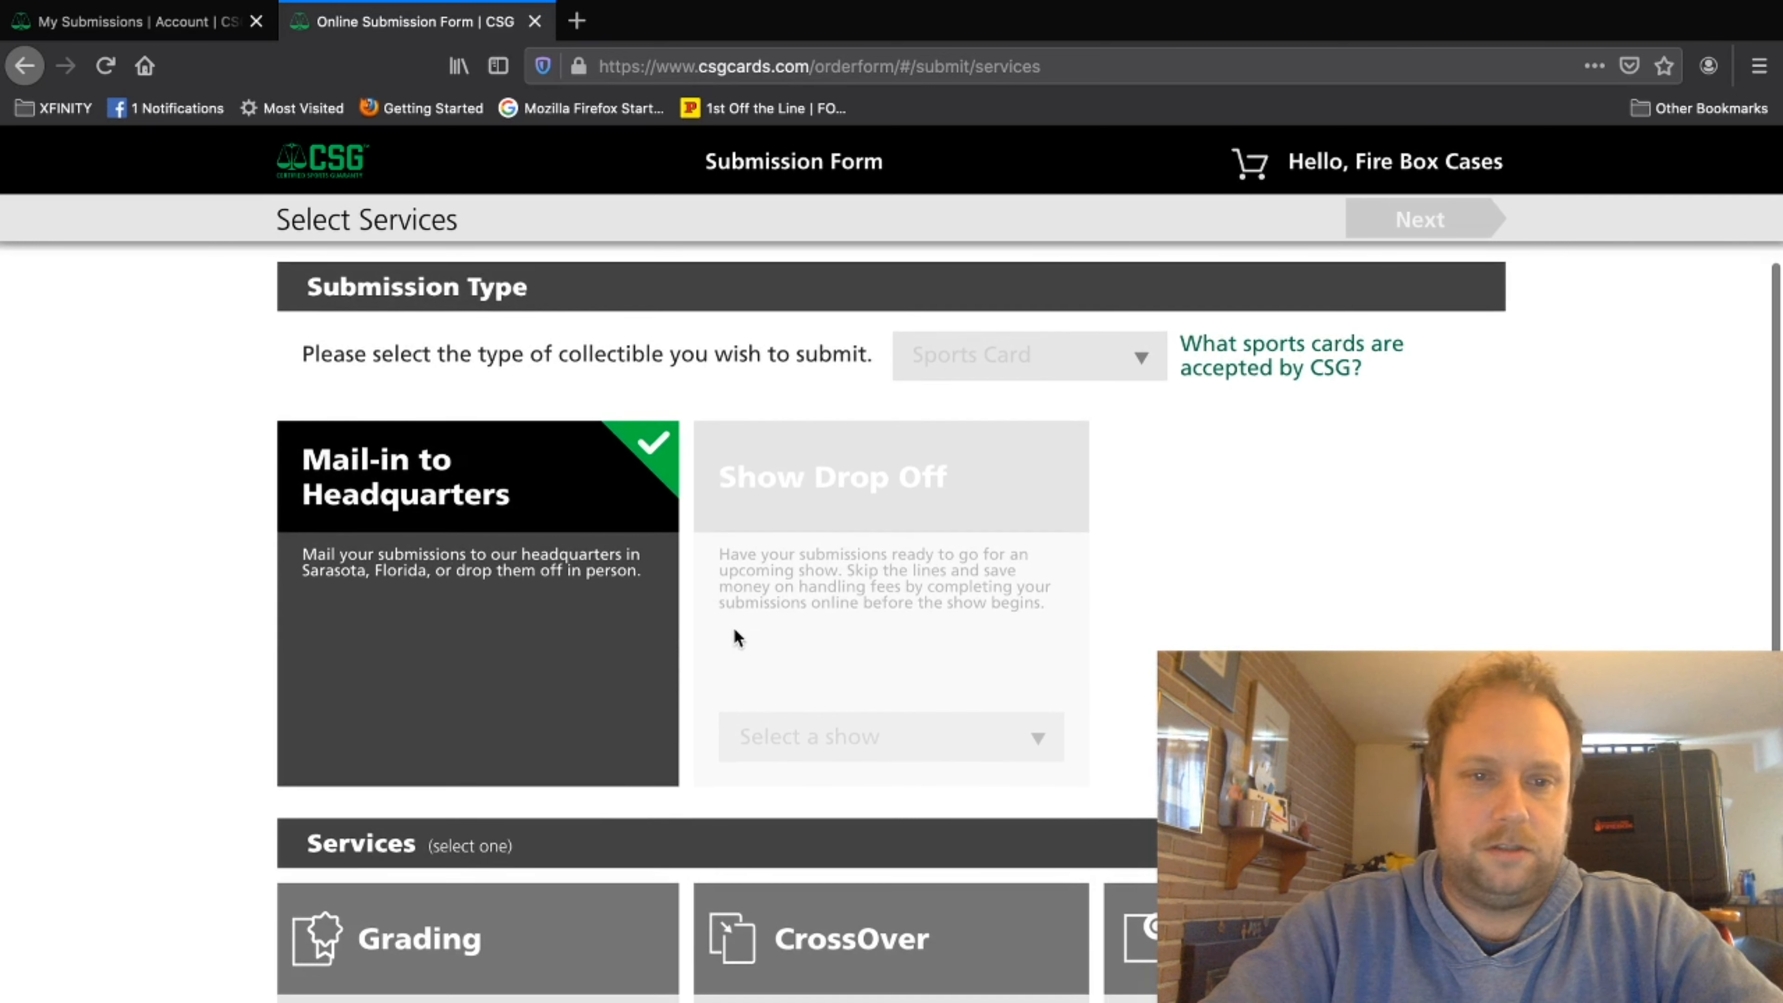
{"action": "scroll", "coordinate": [508, 587], "scroll_direction": "down", "scroll_amount": 1}
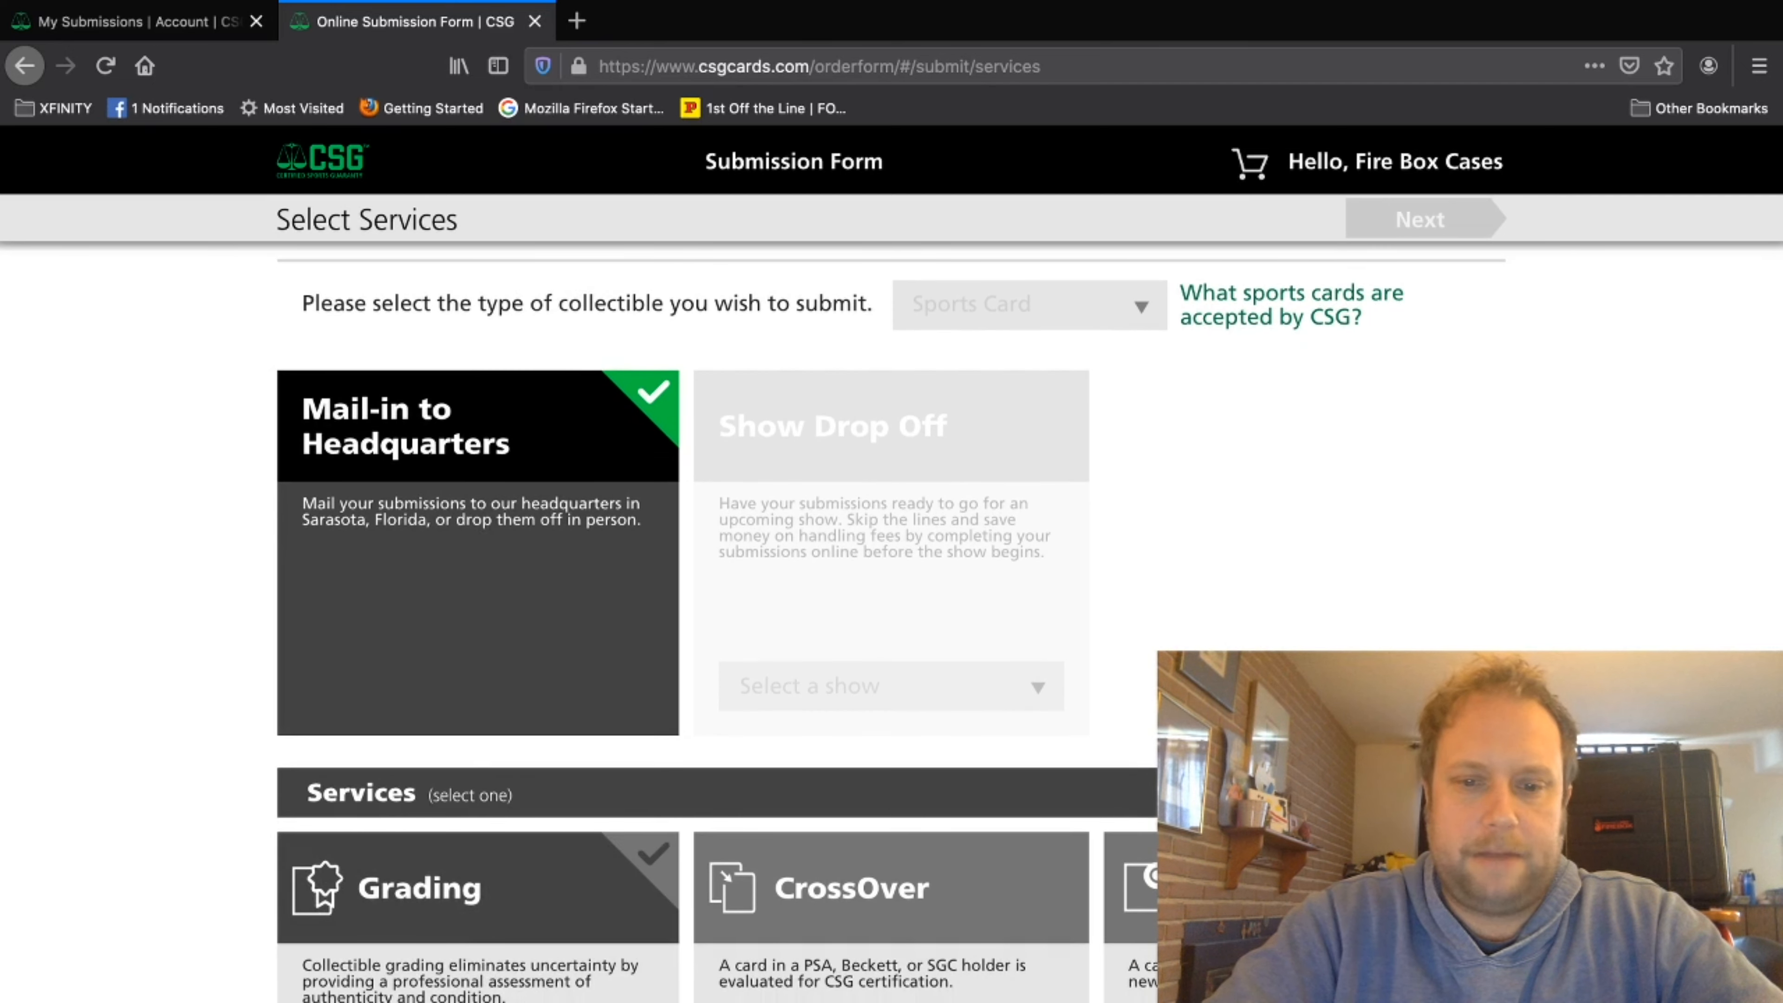
{"action": "scroll", "coordinate": [480, 976], "scroll_direction": "down", "scroll_amount": 5}
{"action": "scroll", "coordinate": [991, 872], "scroll_direction": "down", "scroll_amount": 2}
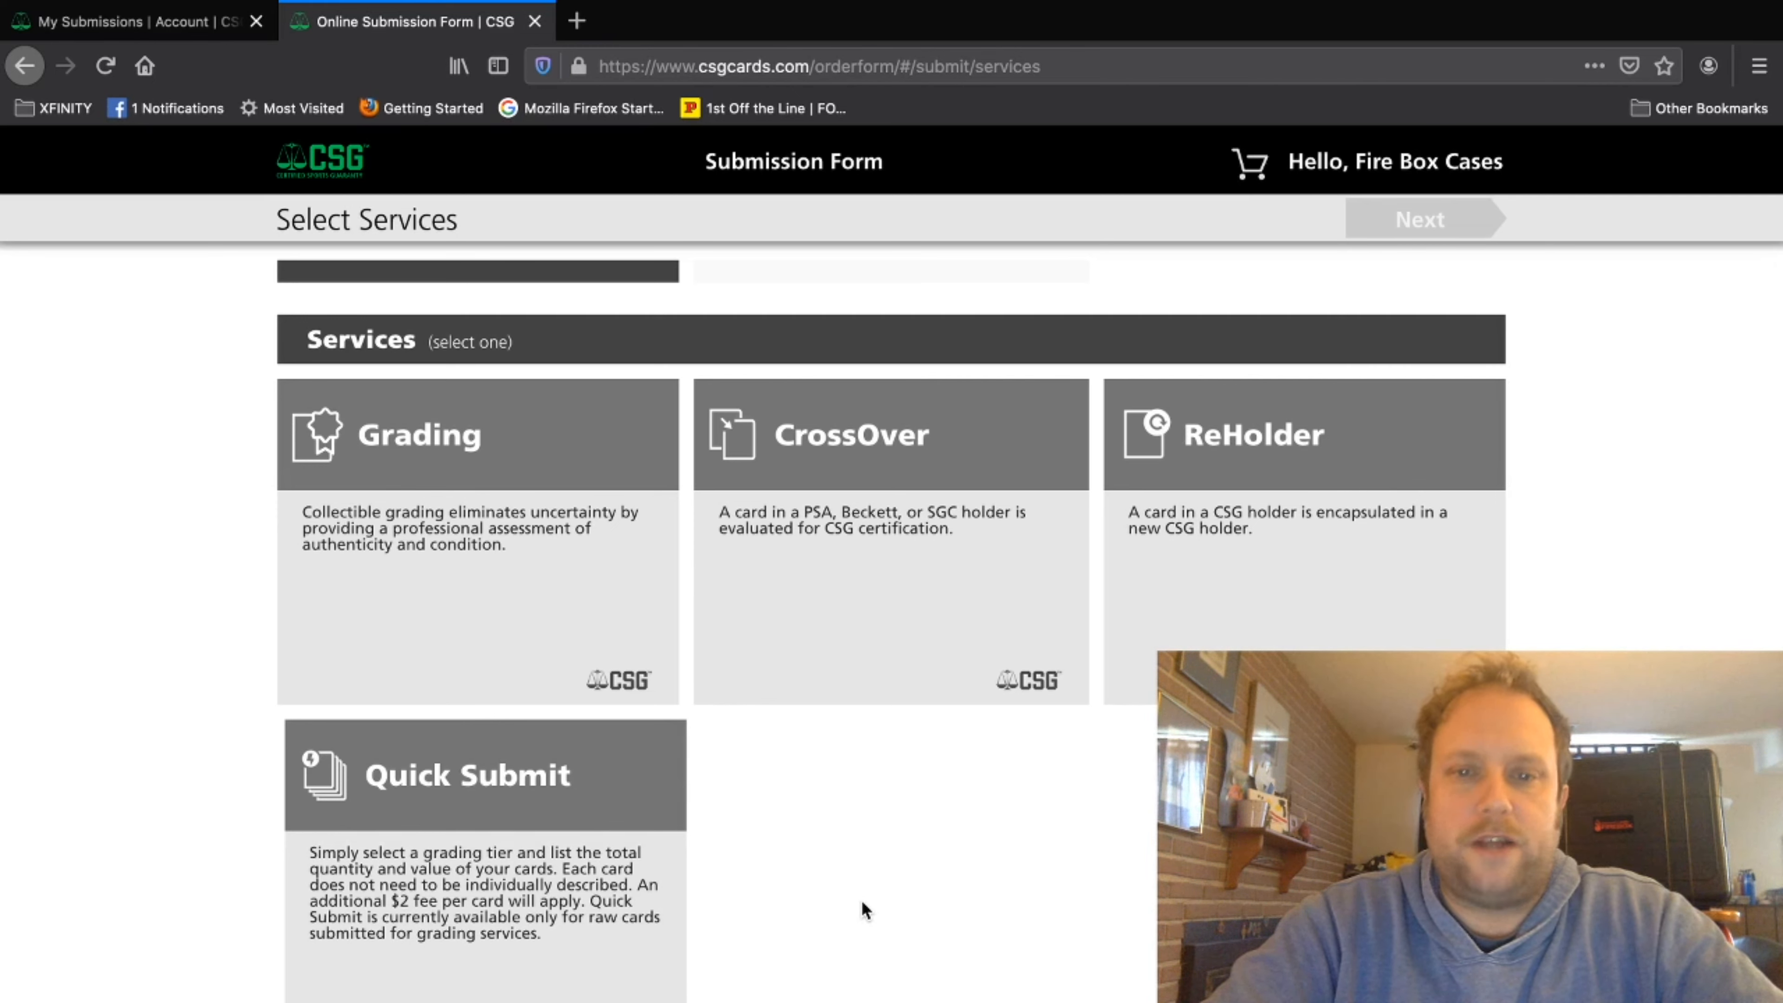
{"action": "left_click", "coordinate": [900, 561]}
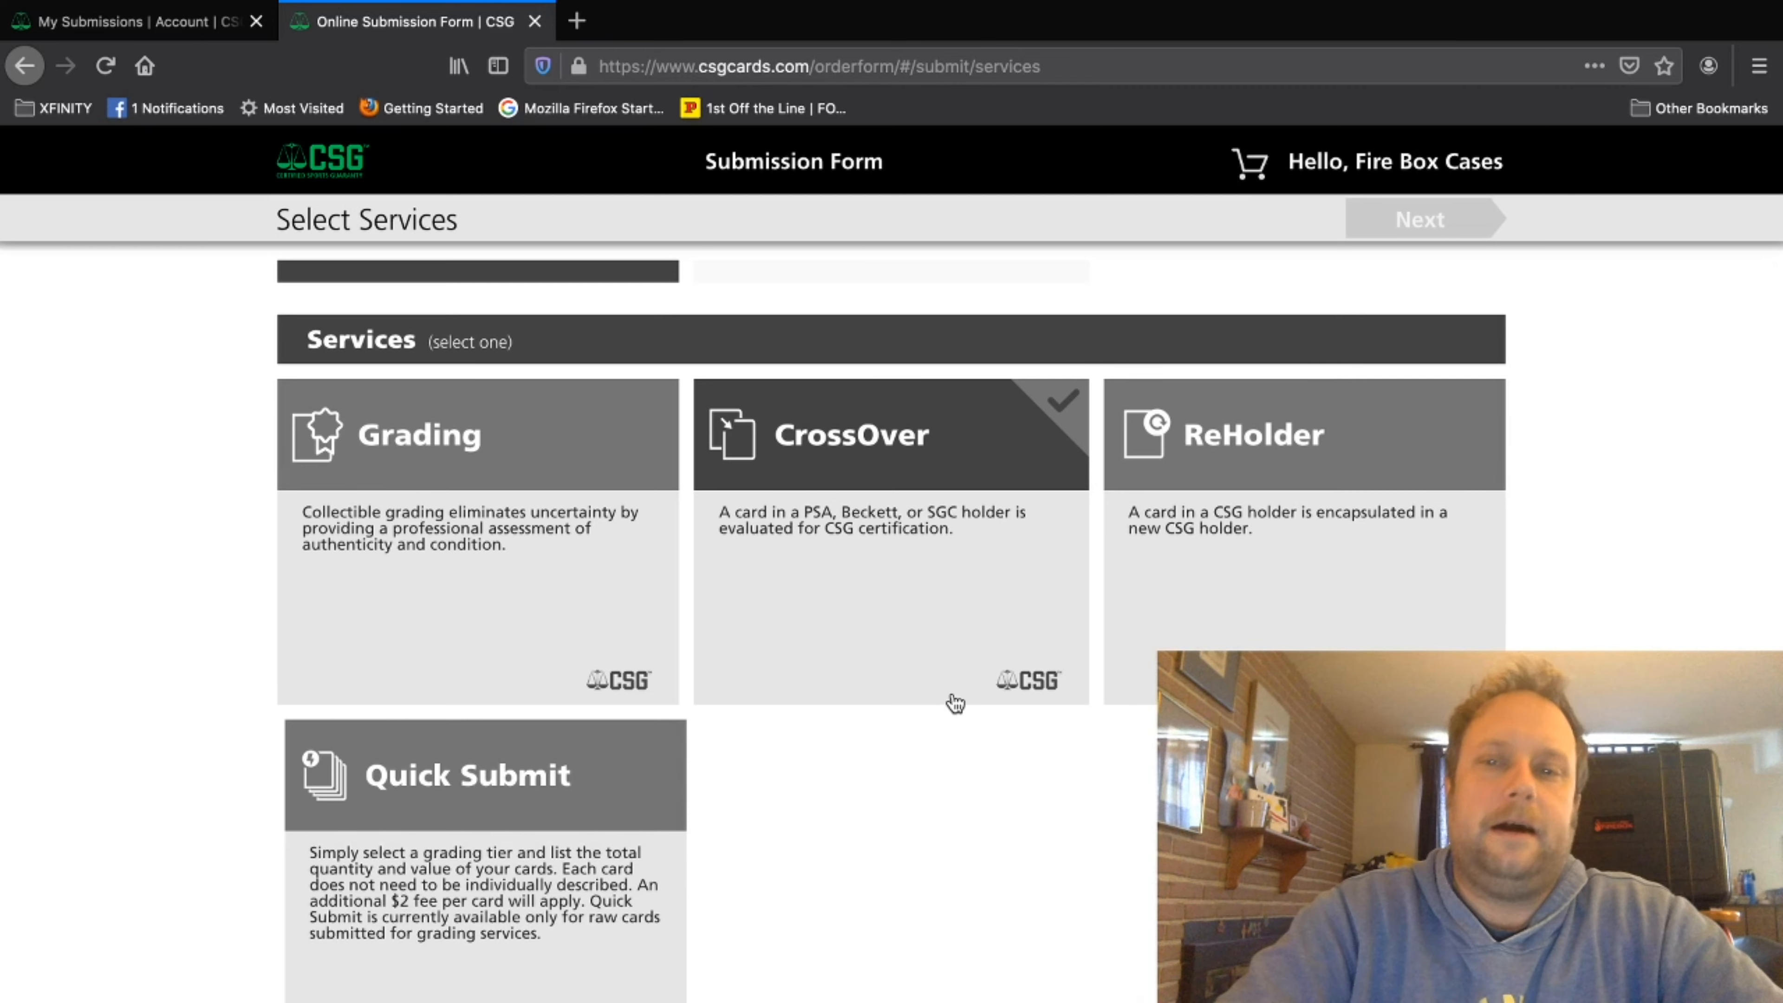
{"action": "left_click", "coordinate": [1332, 612]}
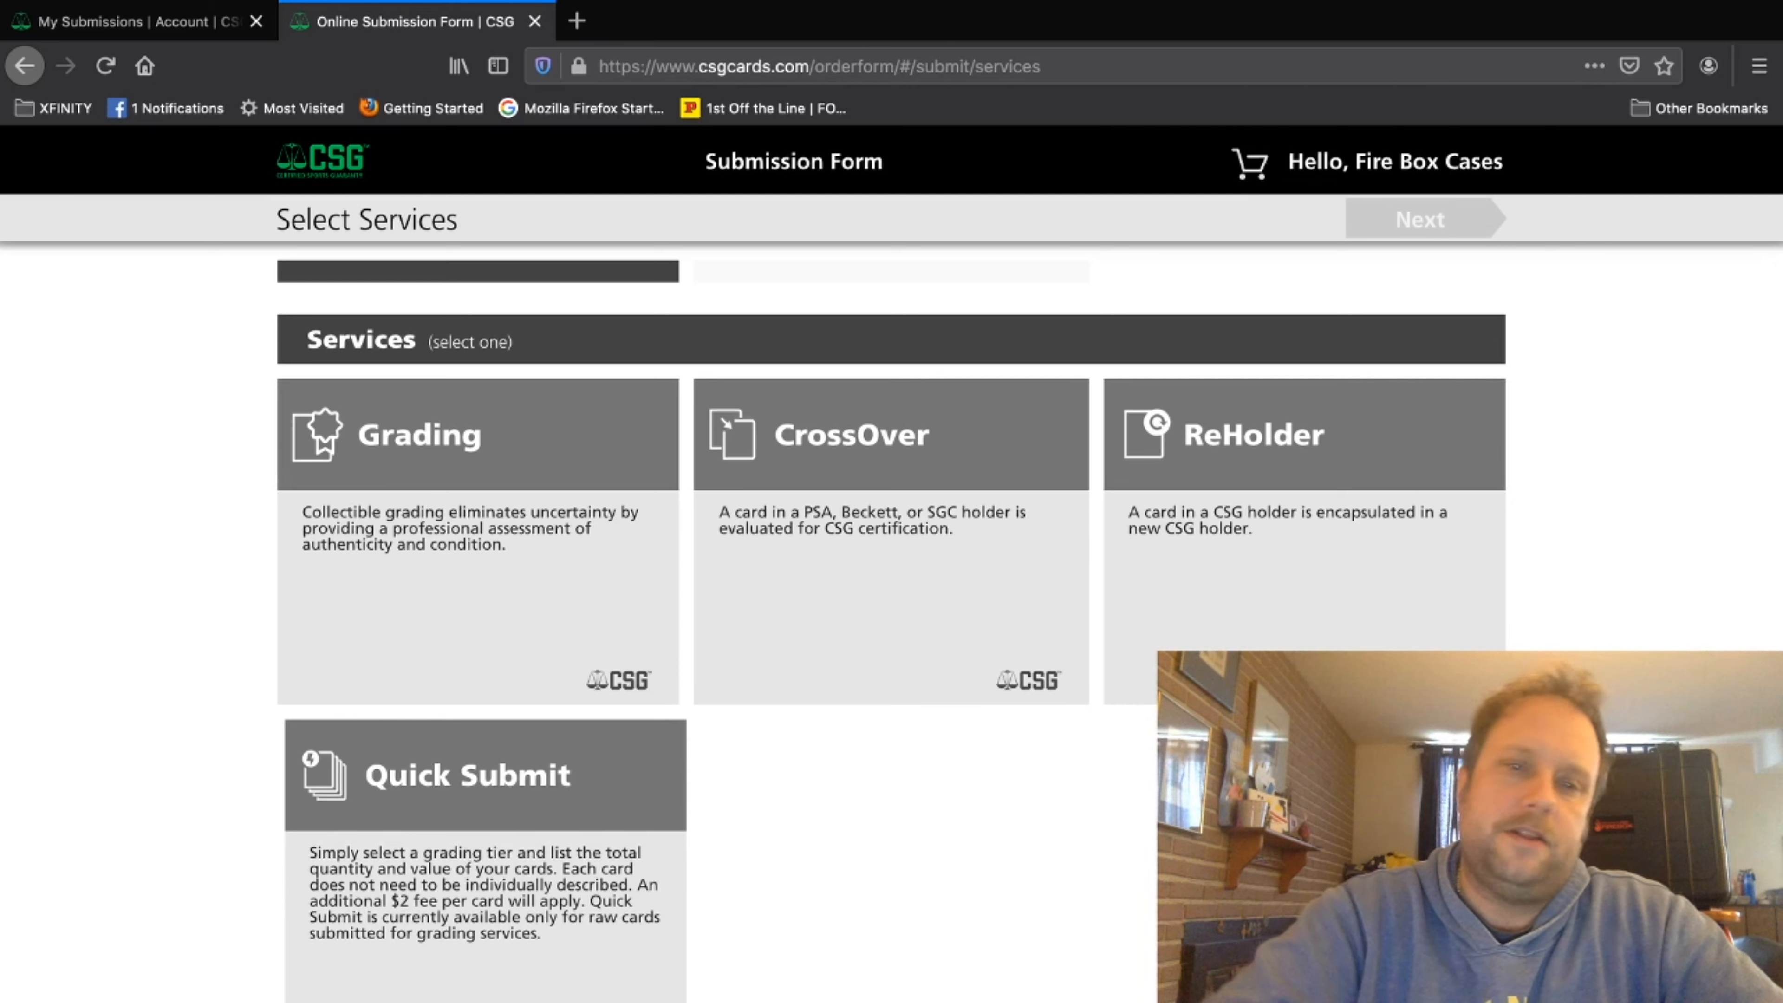
{"action": "left_click", "coordinate": [497, 629]}
{"action": "scroll", "coordinate": [1015, 661], "scroll_direction": "up", "scroll_amount": 3}
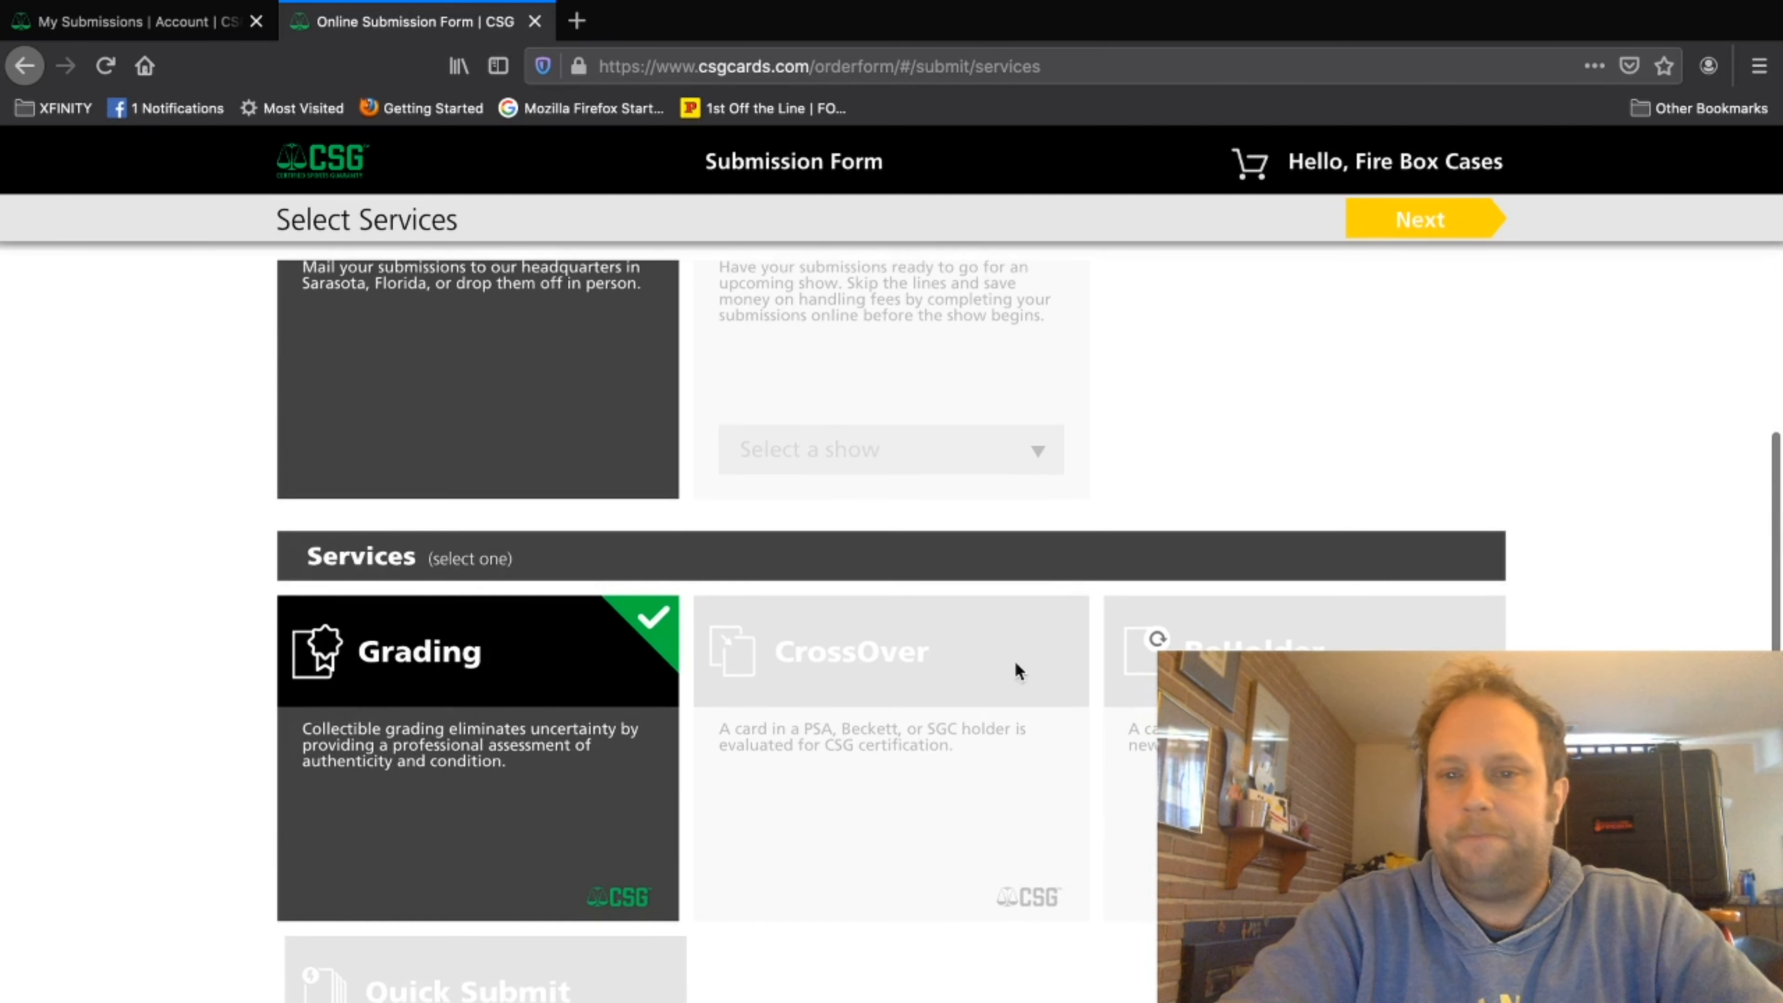
{"action": "scroll", "coordinate": [1014, 661], "scroll_direction": "up", "scroll_amount": 3}
{"action": "left_click", "coordinate": [1420, 219]}
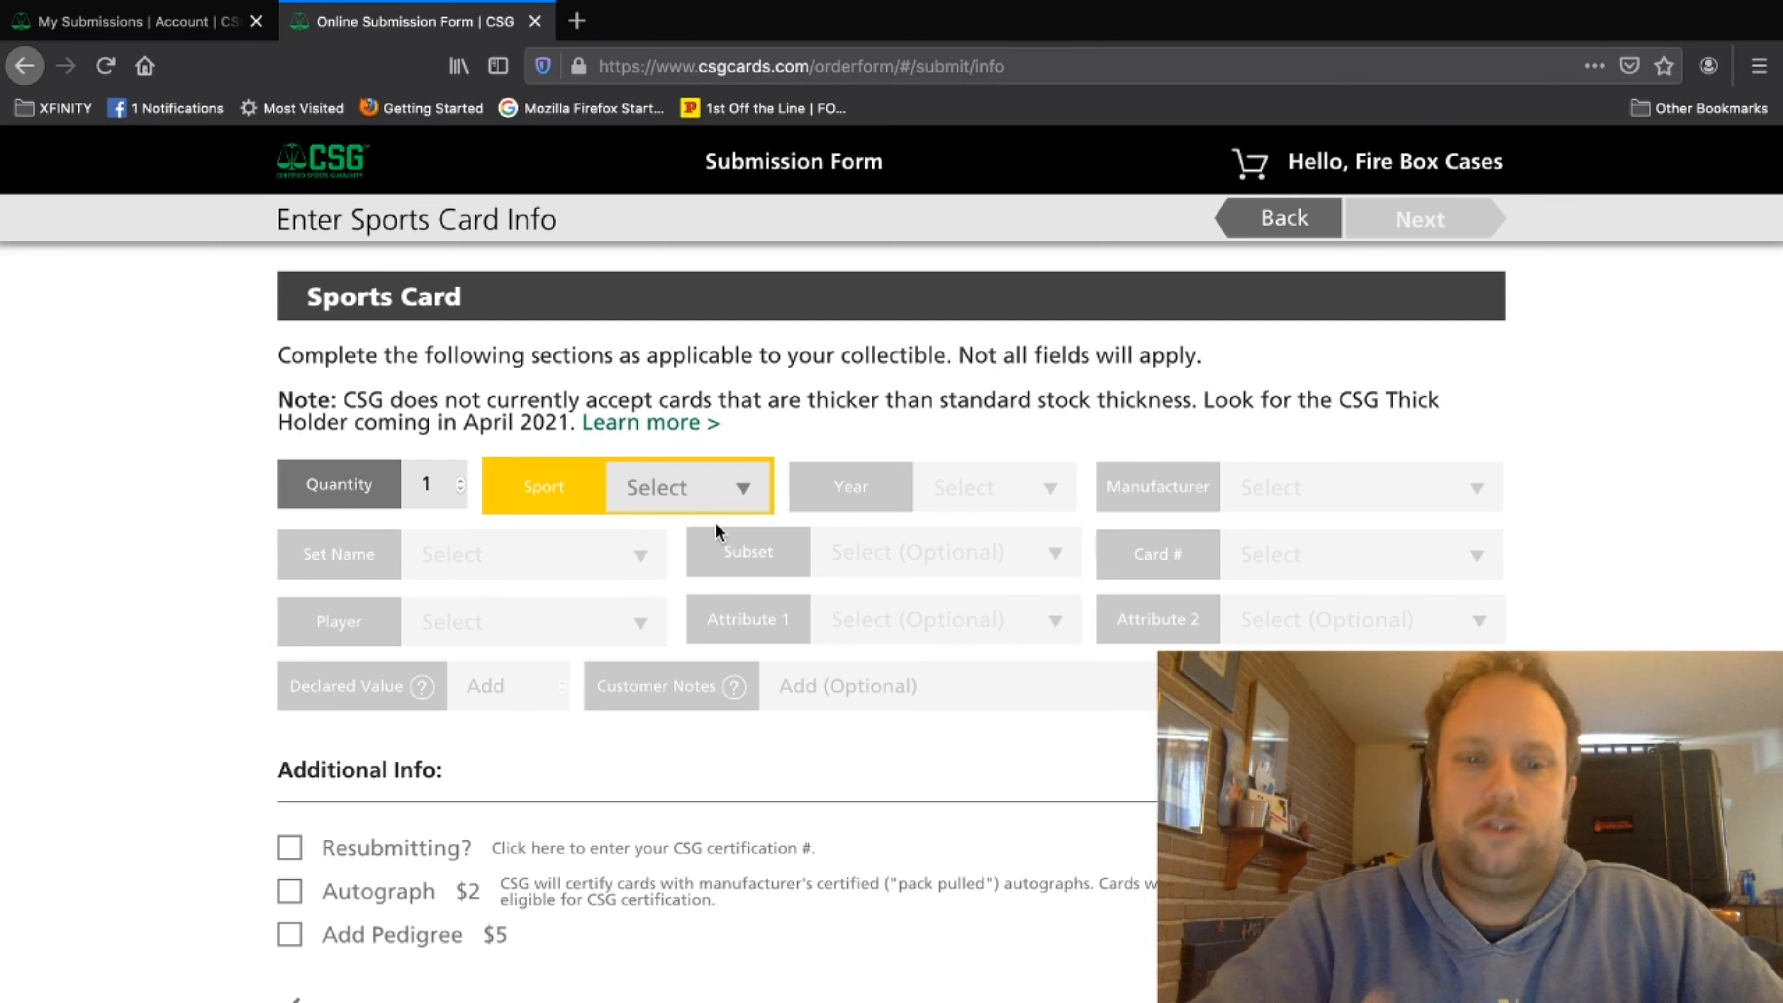
Step: Set the card's sport to Baseball and its year to 2016
{"action": "left_click", "coordinate": [705, 492]}
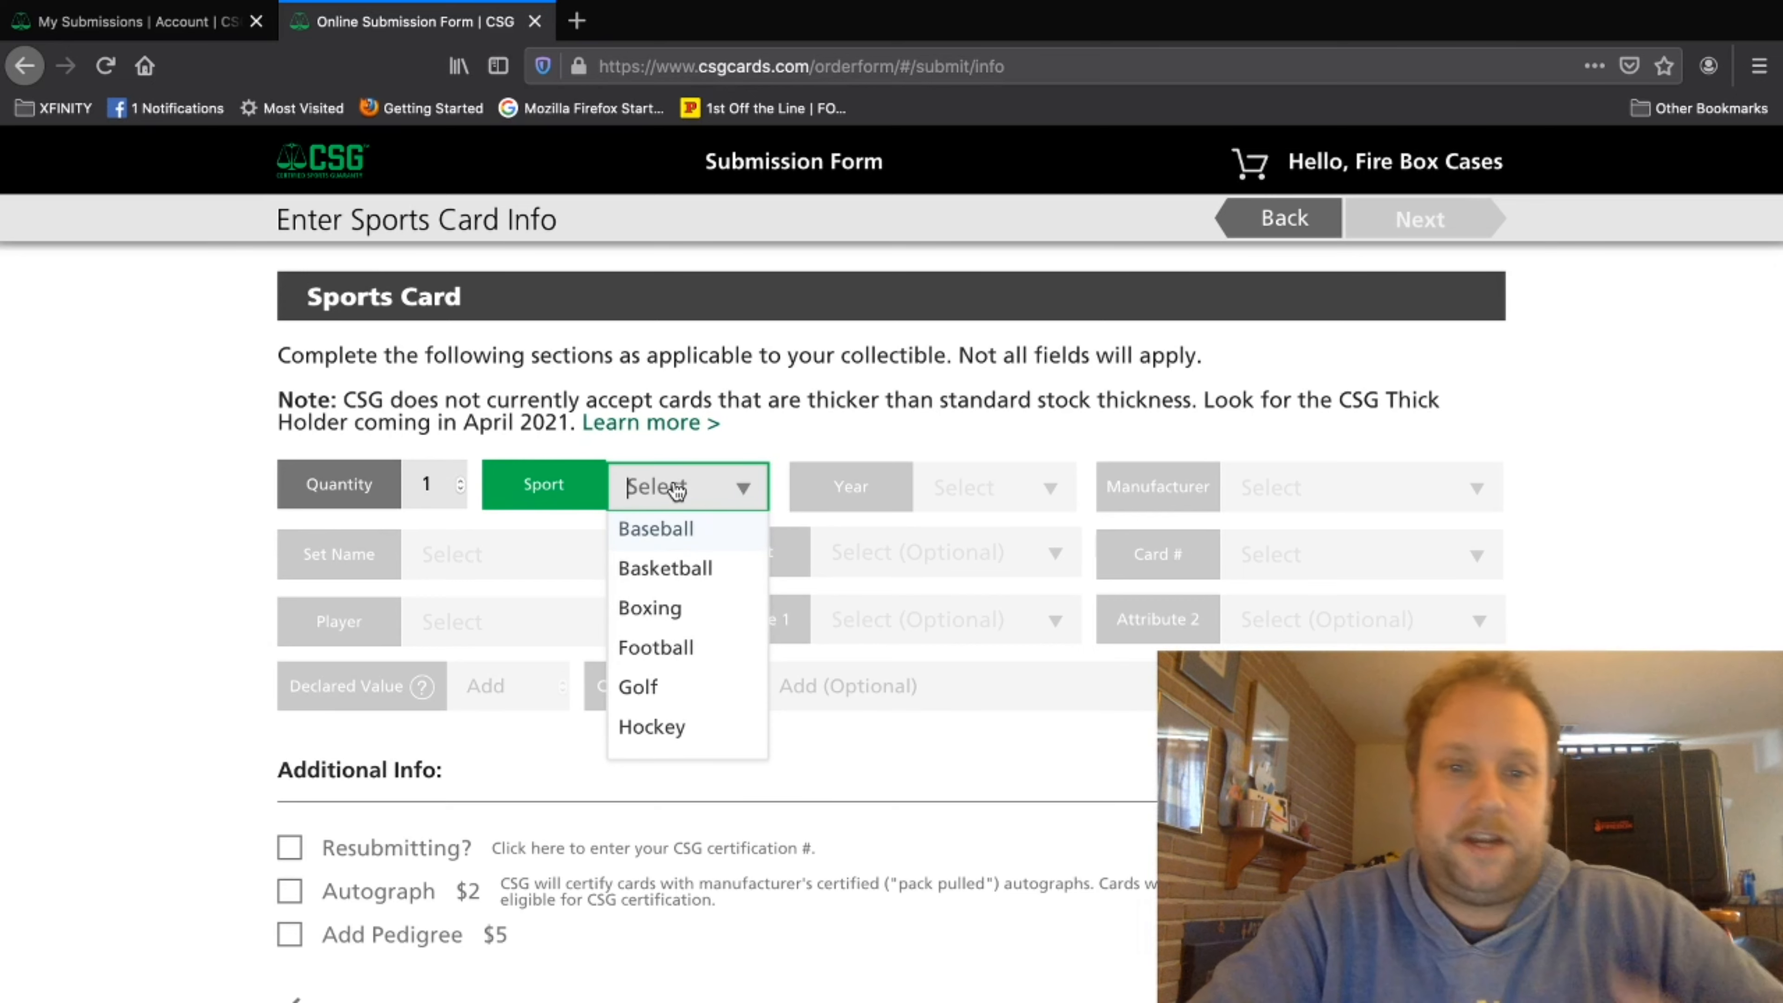
{"action": "left_click", "coordinate": [676, 537]}
{"action": "left_click", "coordinate": [1002, 482]}
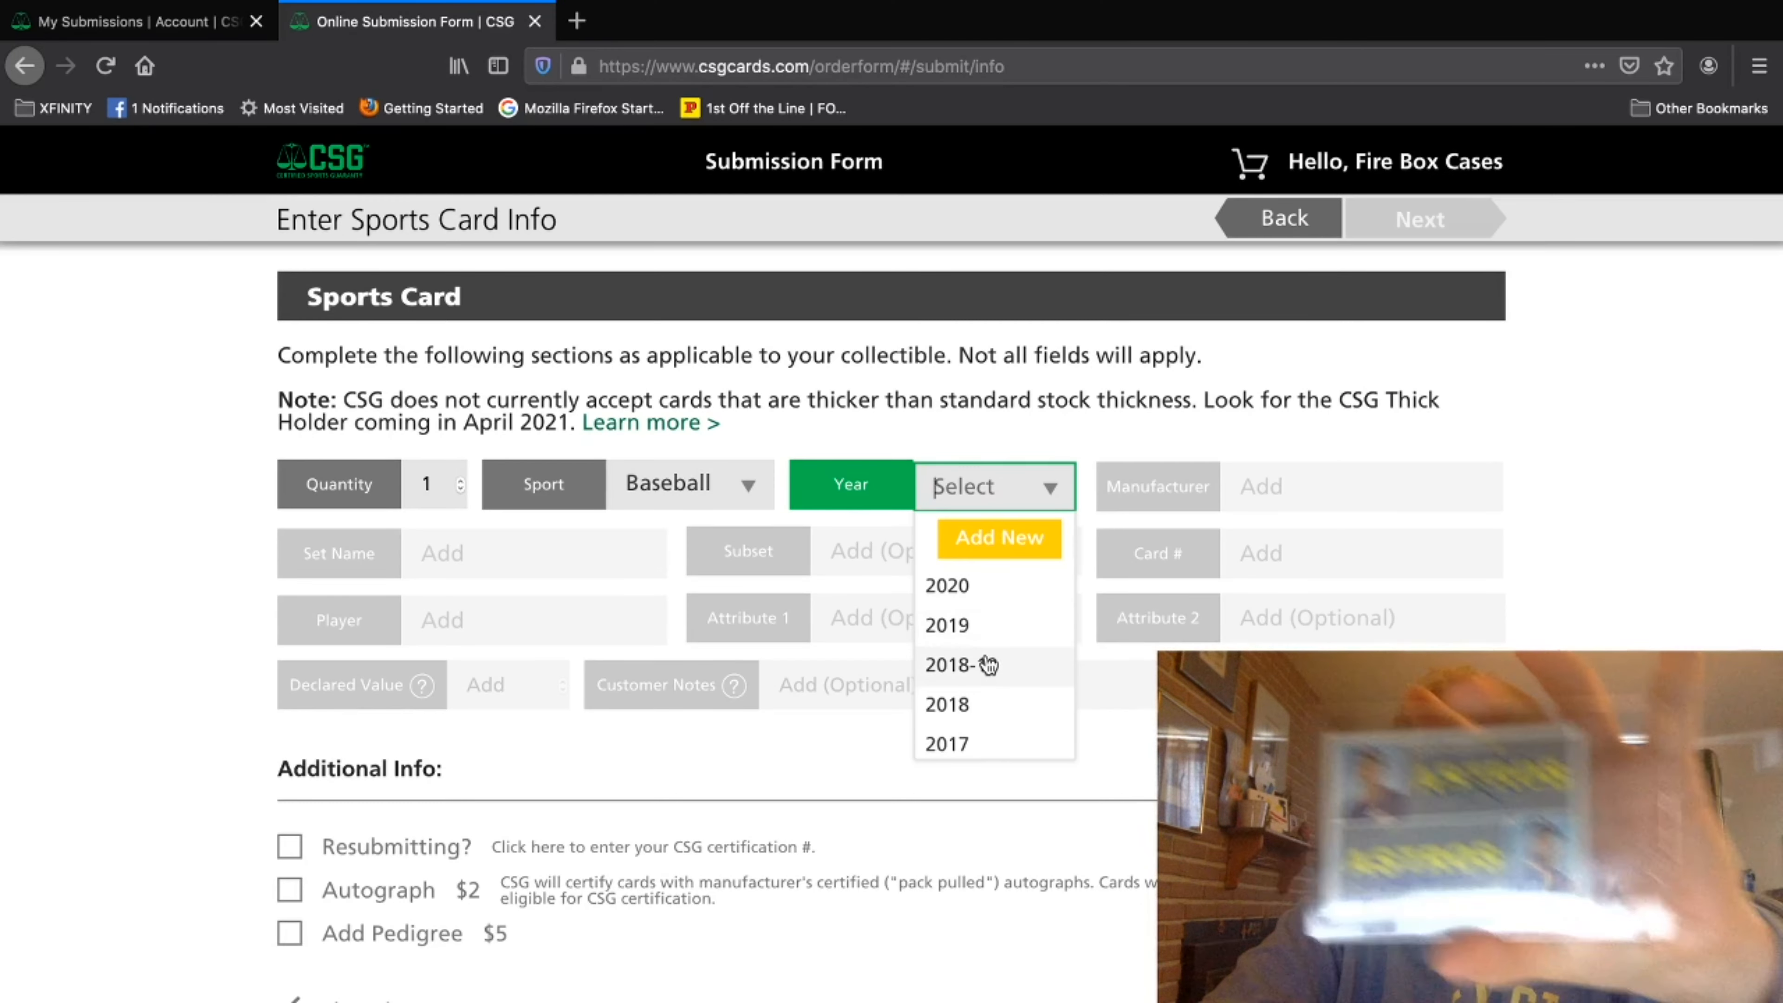
{"action": "scroll", "coordinate": [988, 667], "scroll_direction": "down", "scroll_amount": 3}
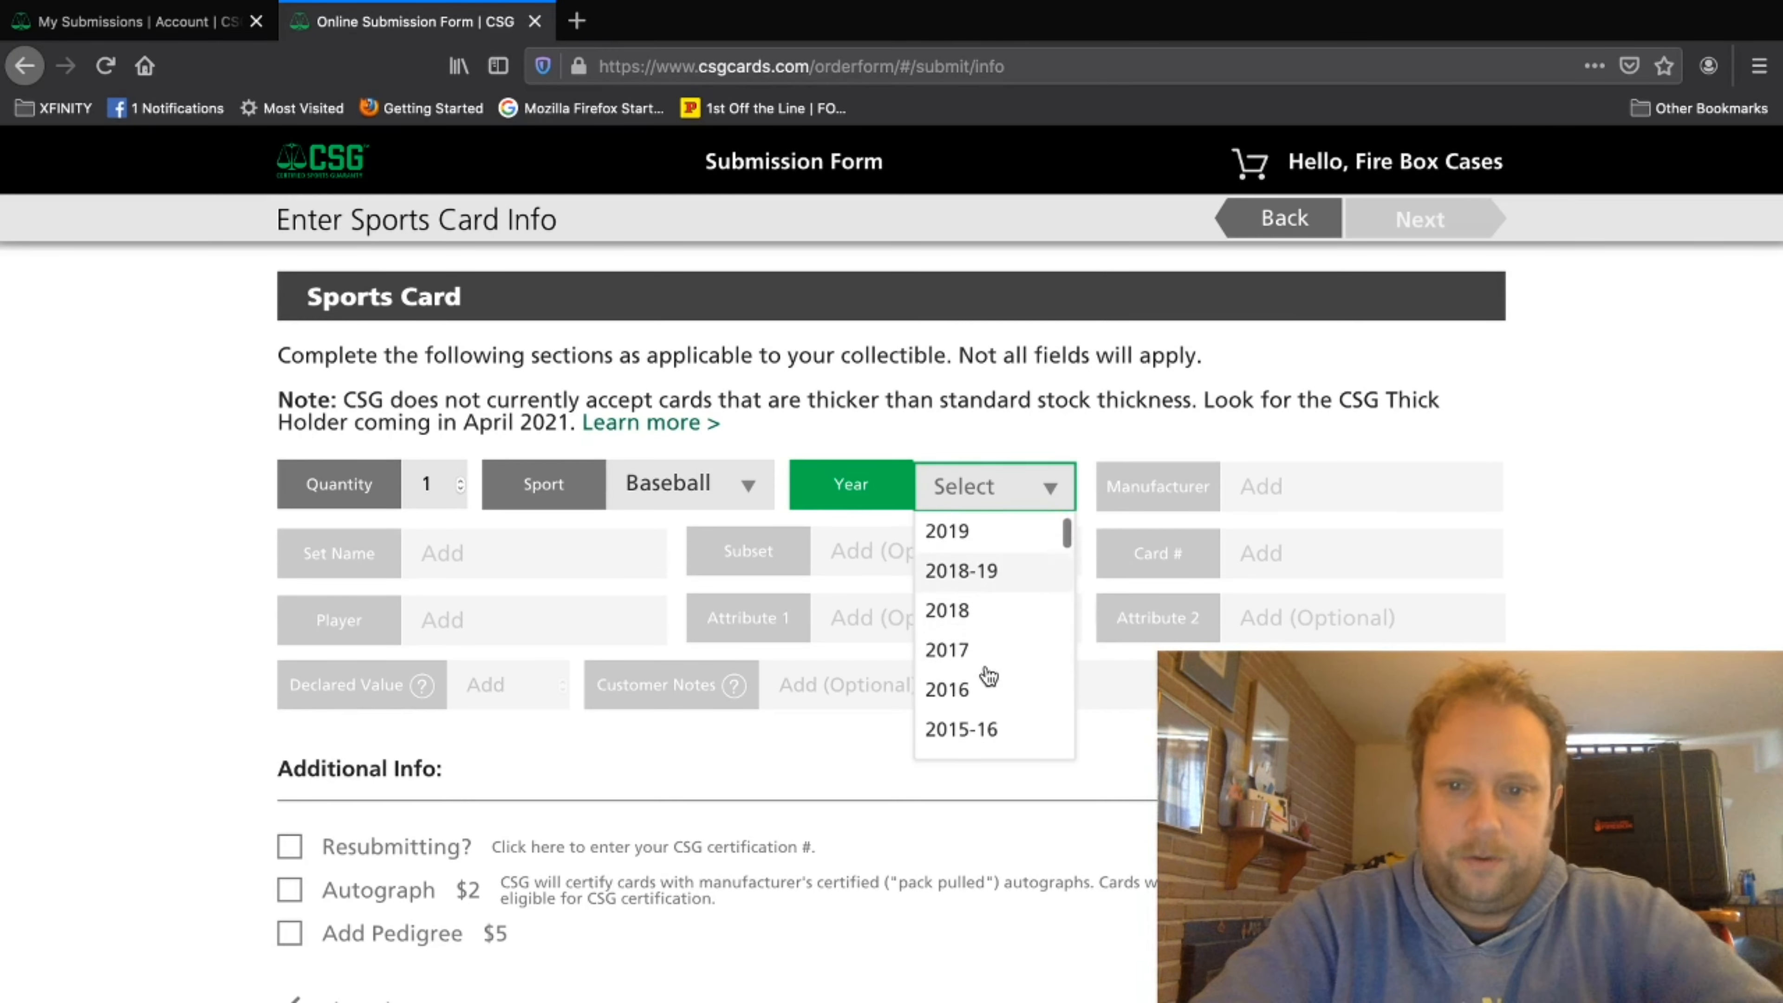
{"action": "left_click", "coordinate": [958, 672]}
Step: Set the card's manufacturer to Topps
{"action": "left_click", "coordinate": [1300, 503]}
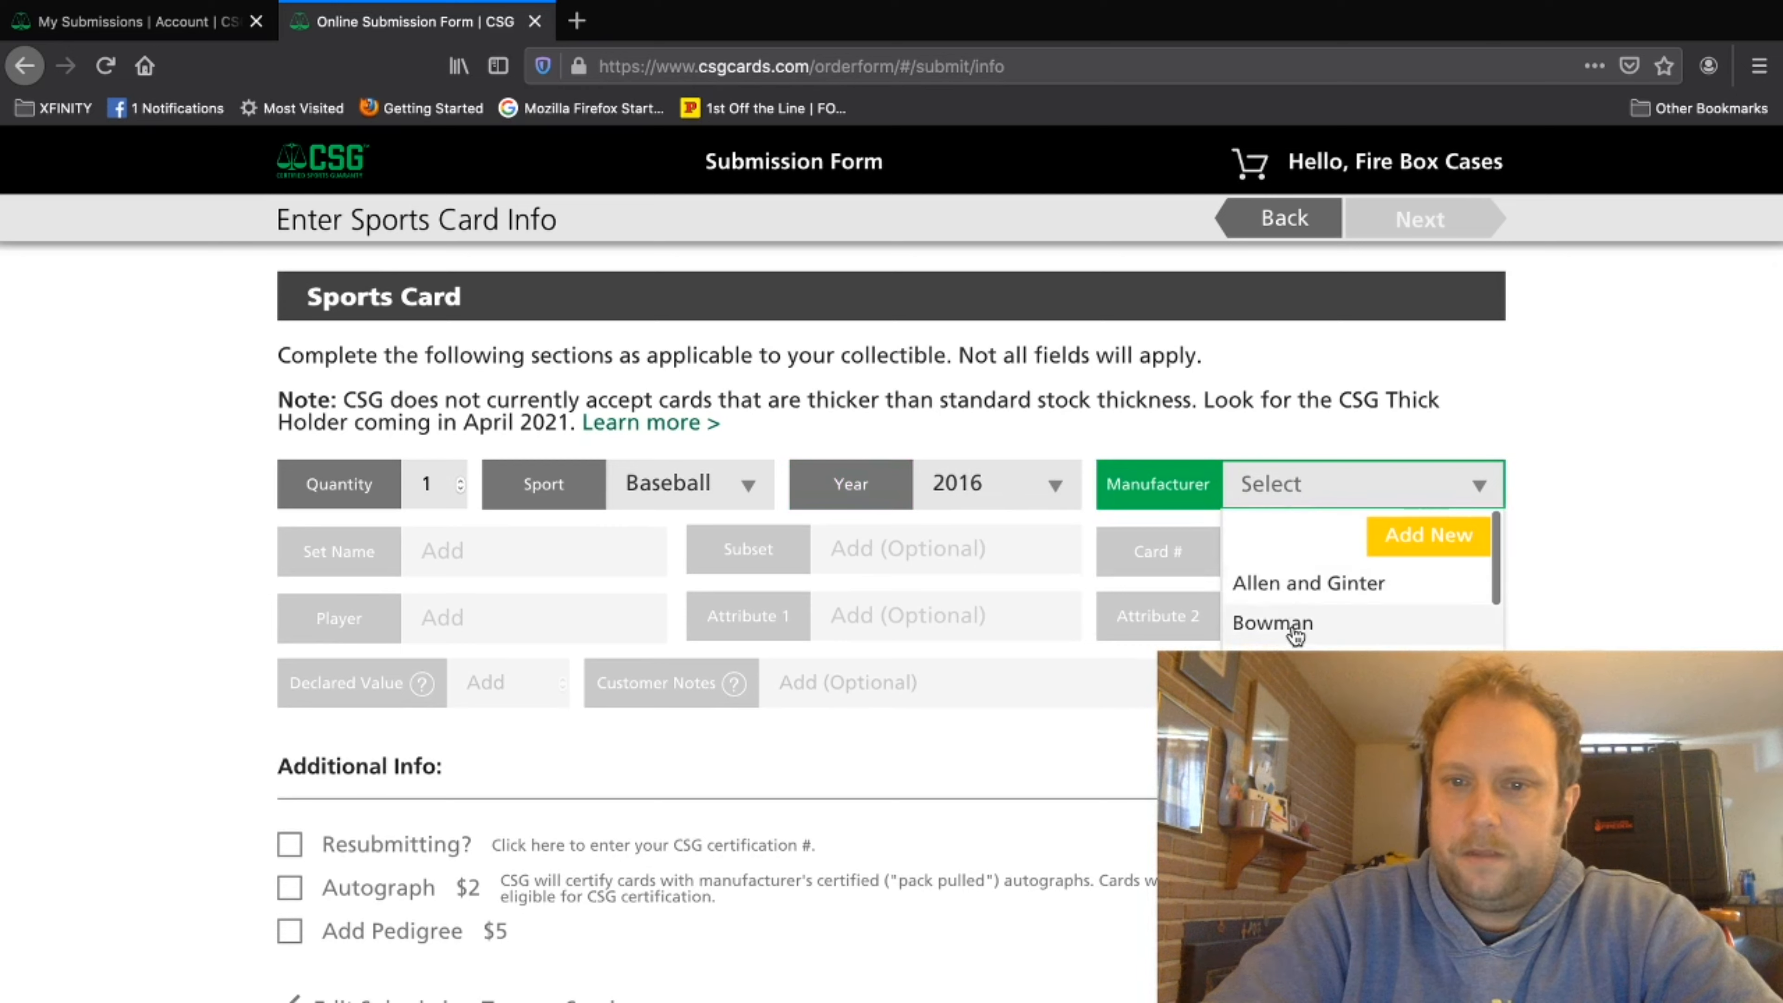
{"action": "scroll", "coordinate": [1295, 618], "scroll_direction": "down", "scroll_amount": 3}
{"action": "scroll", "coordinate": [1295, 636], "scroll_direction": "down", "scroll_amount": 2}
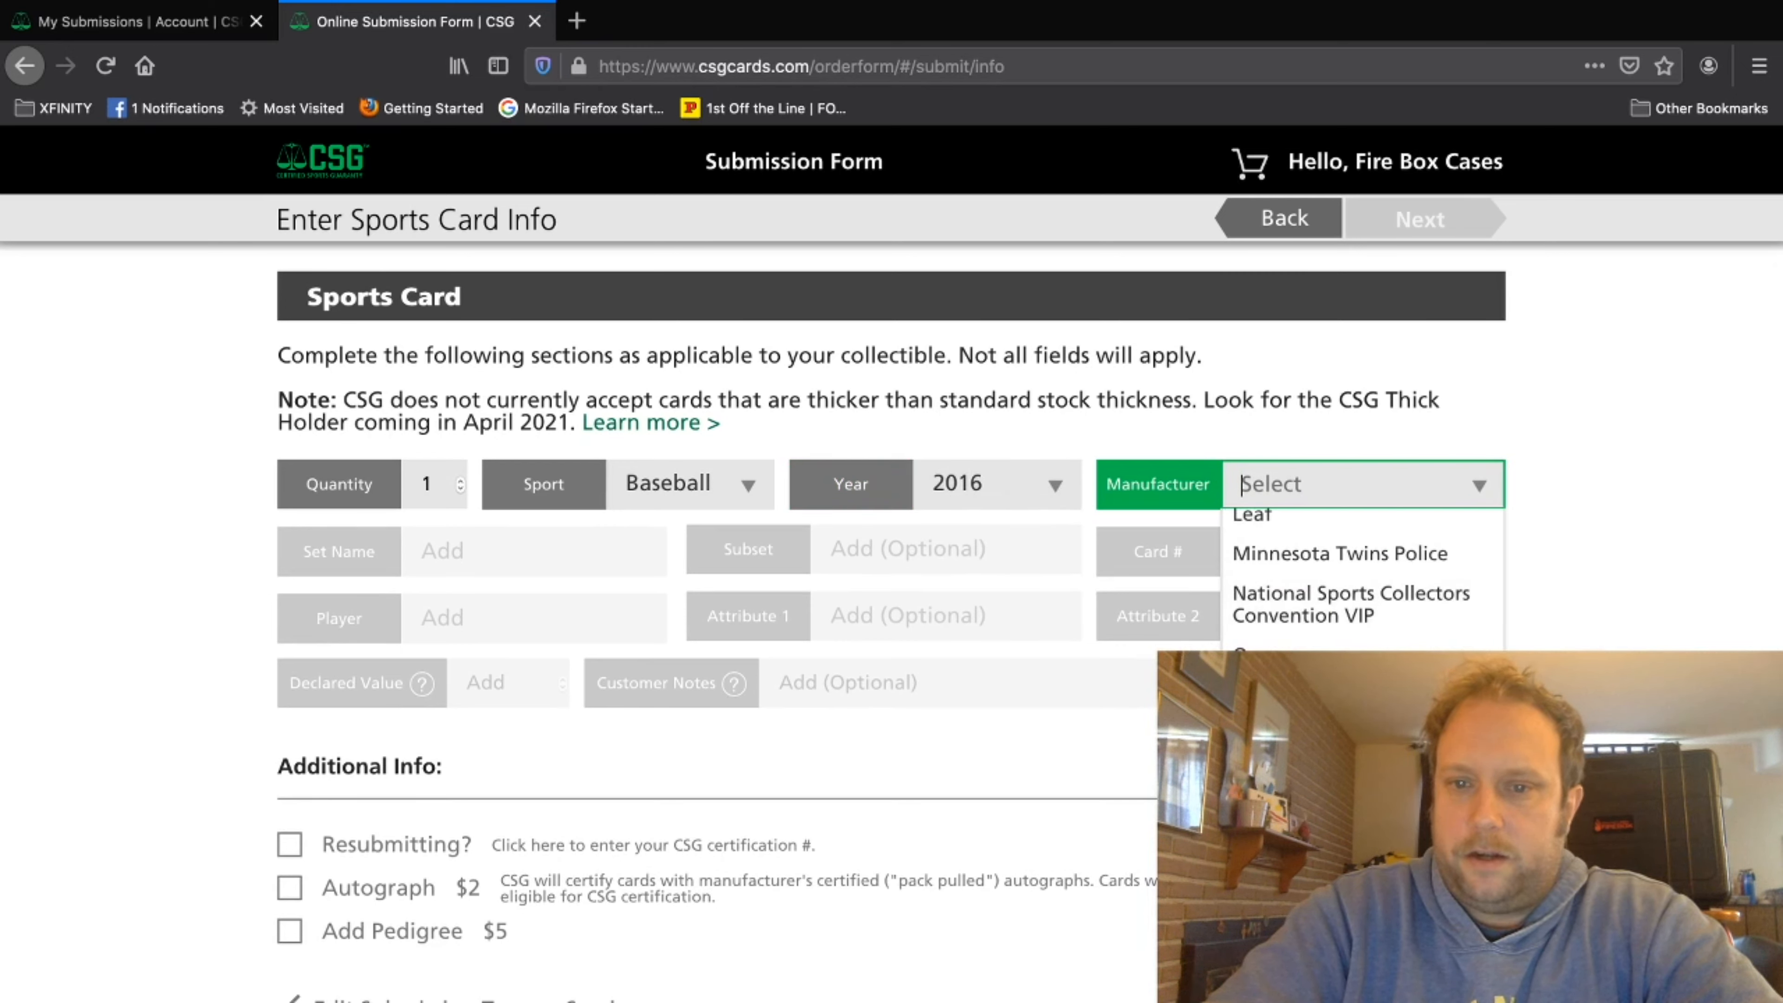
{"action": "left_click", "coordinate": [1295, 727]}
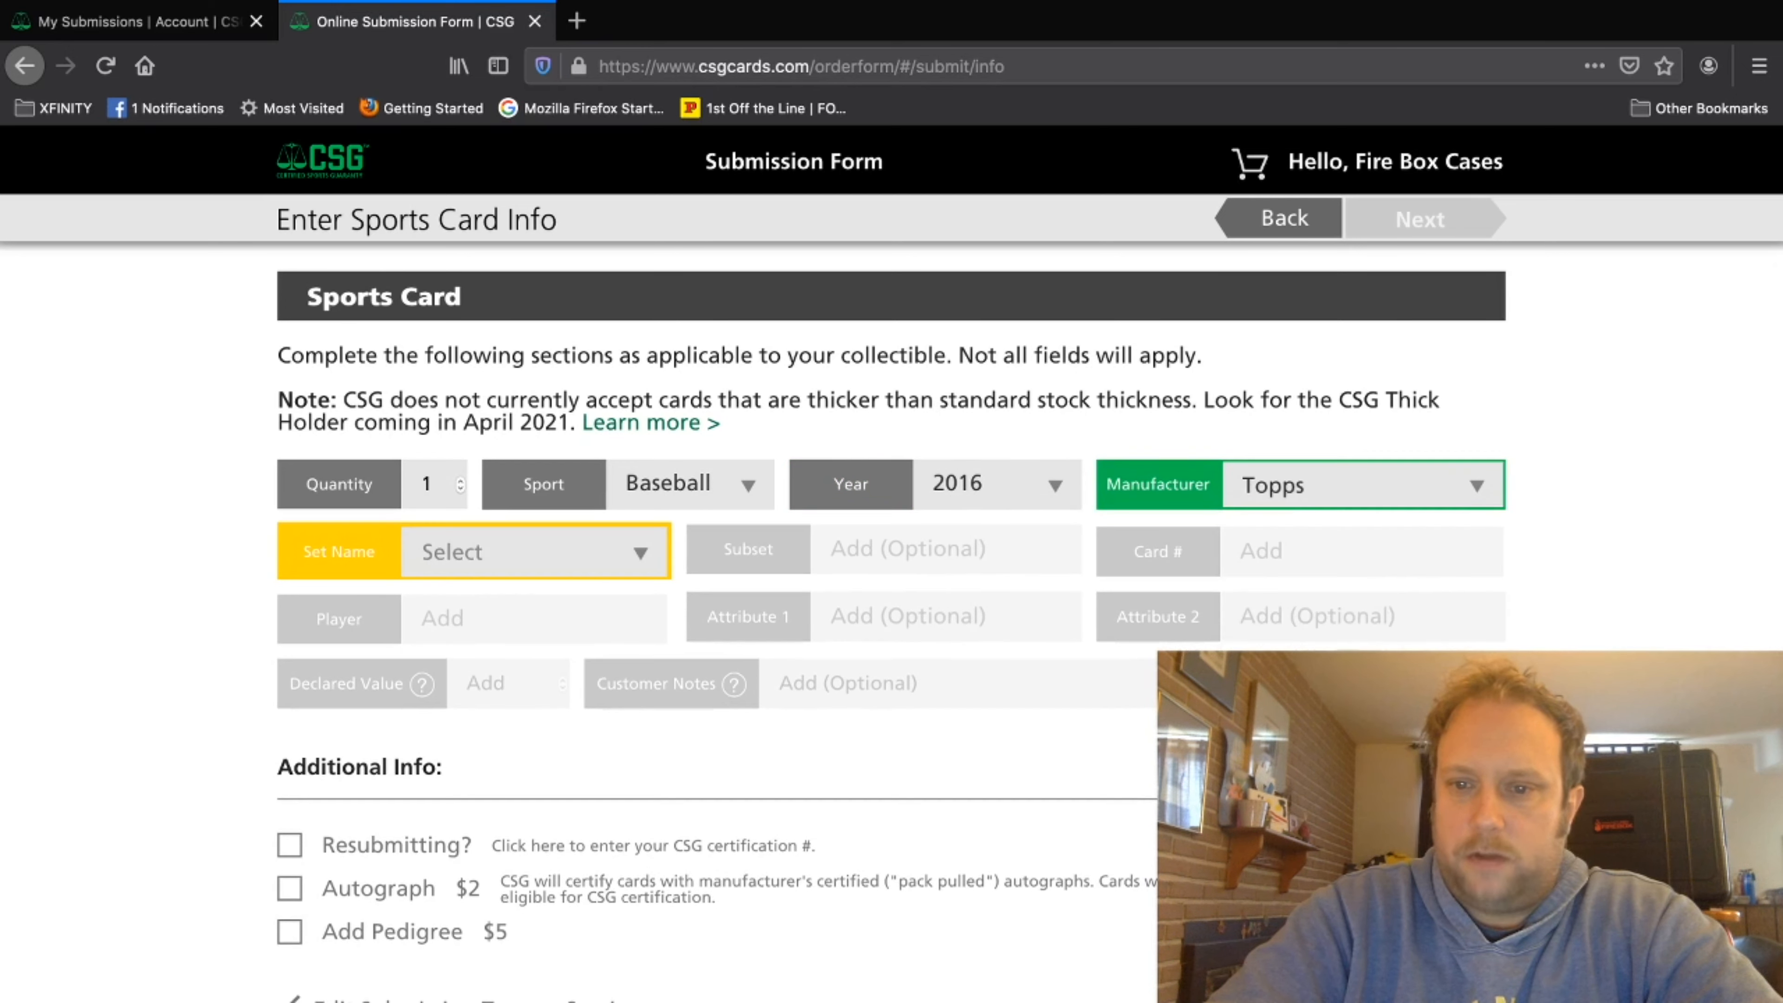
Step: Set the card's set name to Heritage High Number
{"action": "left_click", "coordinate": [537, 561]}
{"action": "scroll", "coordinate": [537, 749], "scroll_direction": "down", "scroll_amount": 10}
{"action": "scroll", "coordinate": [538, 730], "scroll_direction": "up", "scroll_amount": 9}
{"action": "scroll", "coordinate": [538, 730], "scroll_direction": "up", "scroll_amount": 2}
{"action": "scroll", "coordinate": [538, 732], "scroll_direction": "down", "scroll_amount": 12}
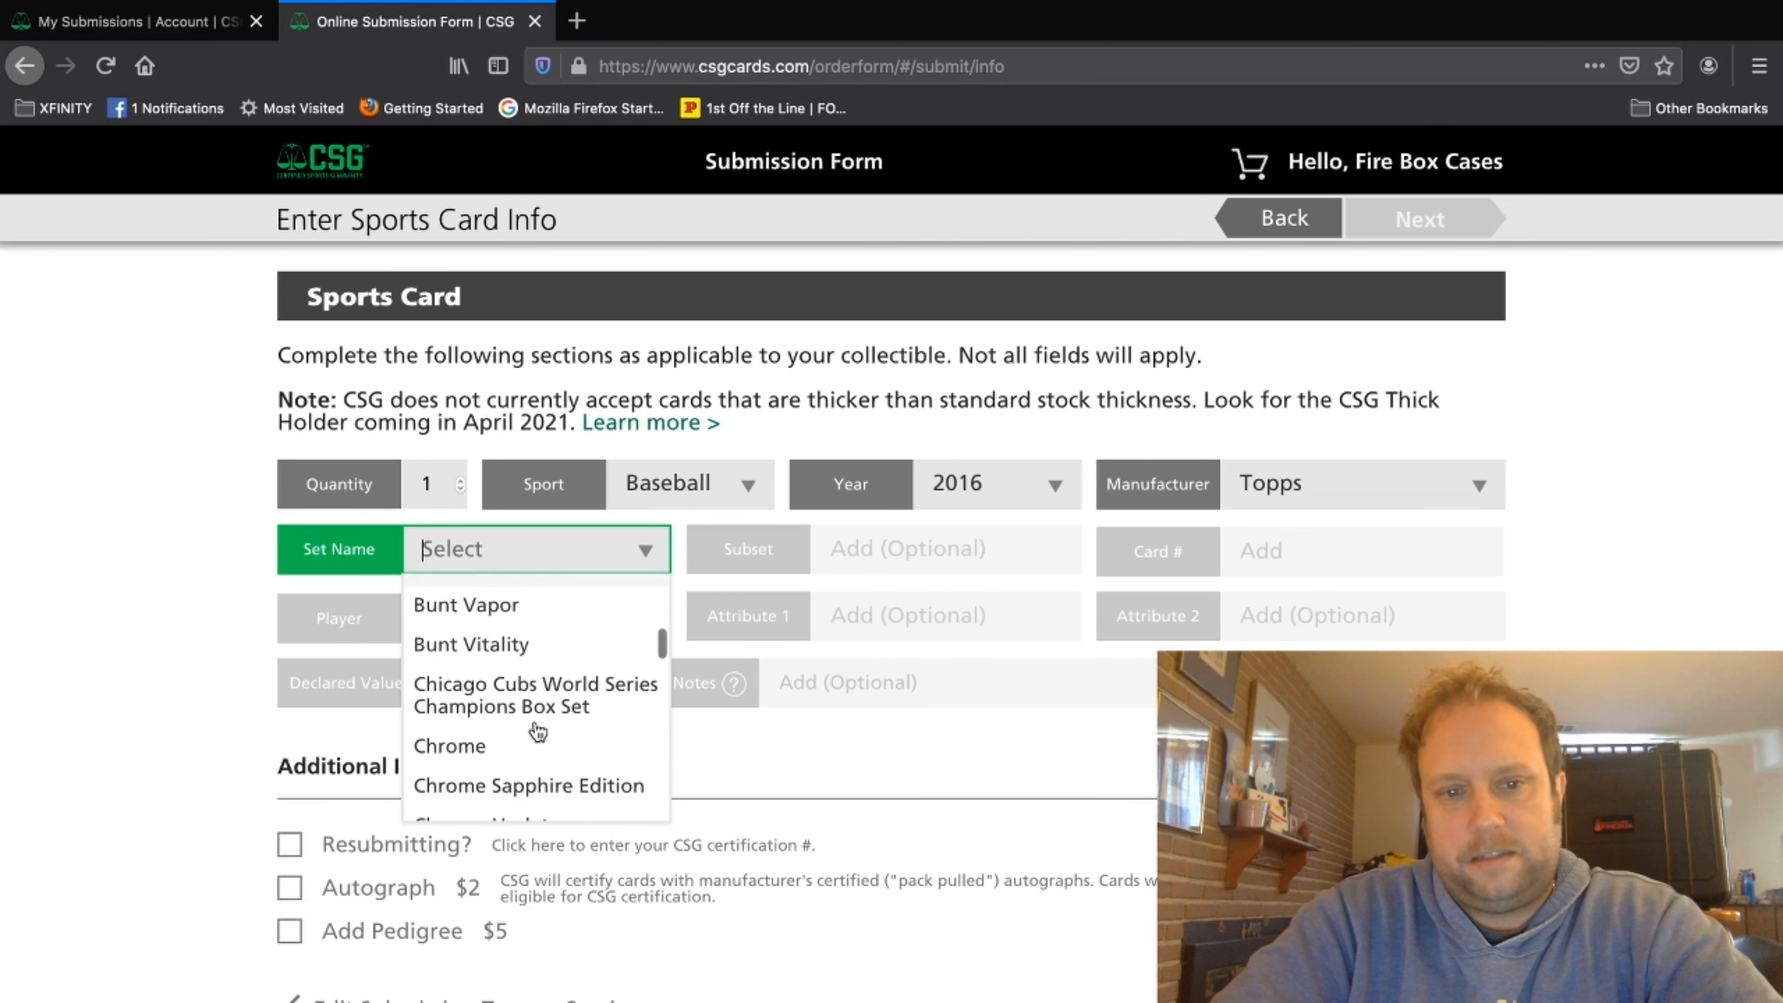
{"action": "scroll", "coordinate": [537, 730], "scroll_direction": "down", "scroll_amount": 5}
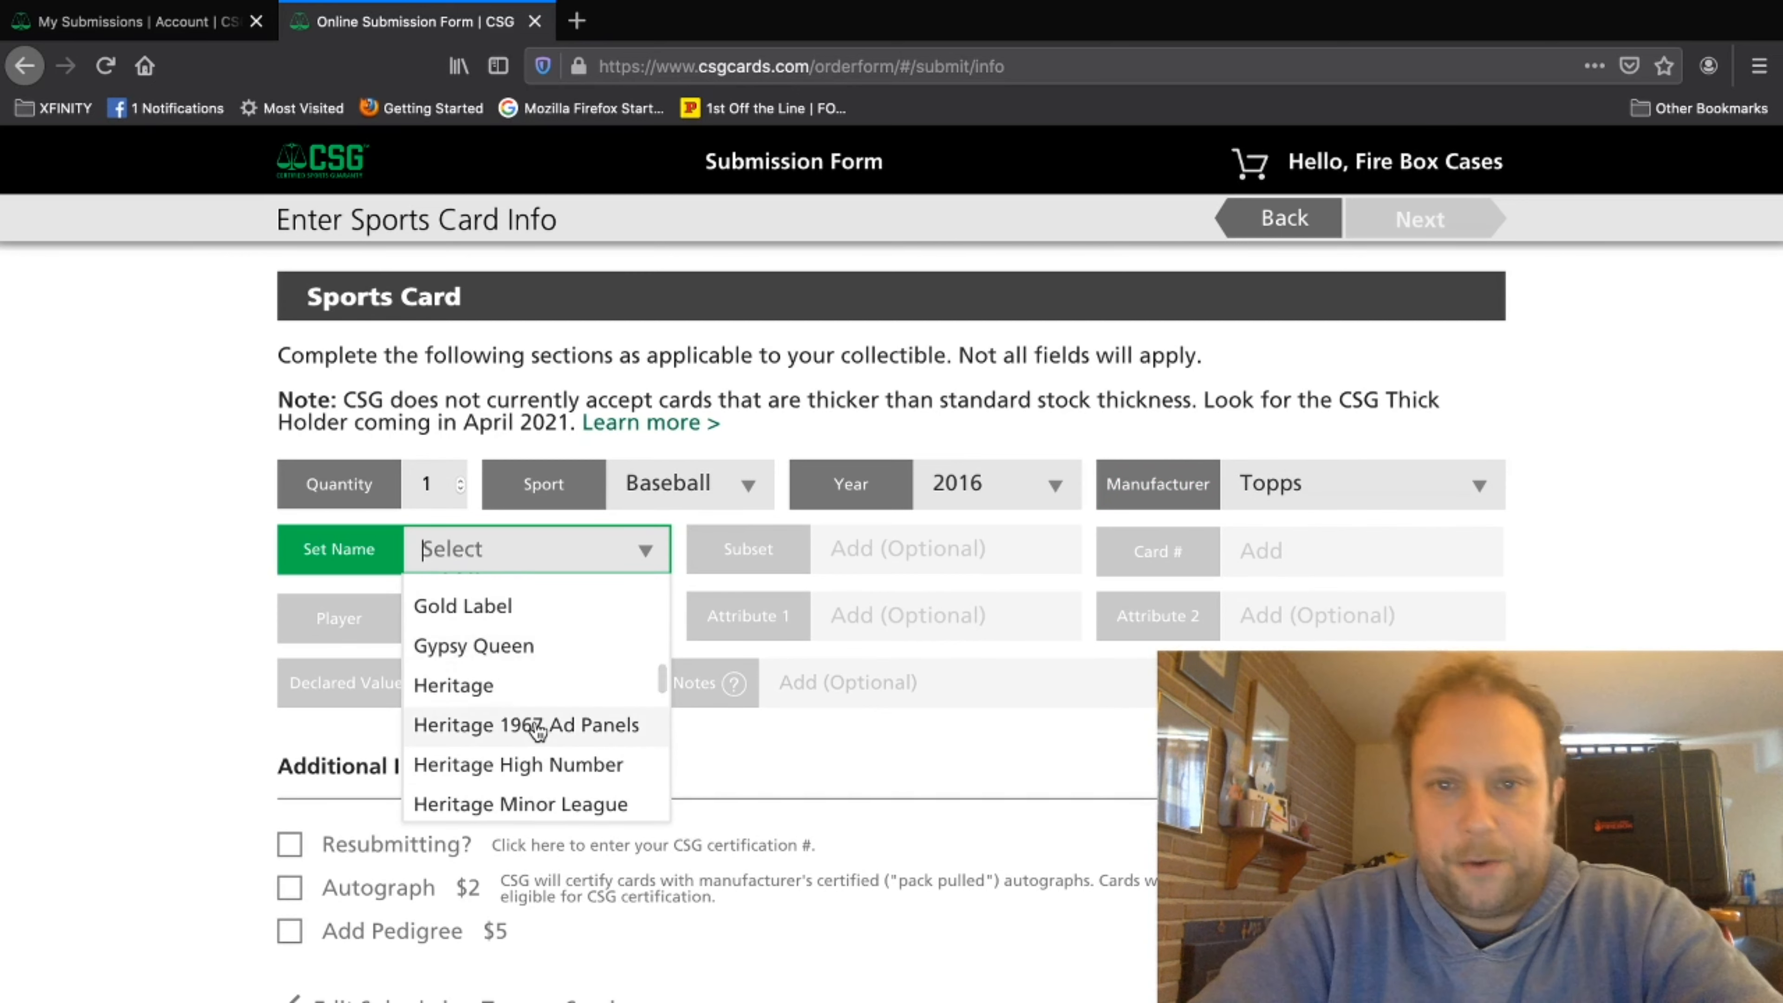
{"action": "scroll", "coordinate": [538, 731], "scroll_direction": "down", "scroll_amount": 4}
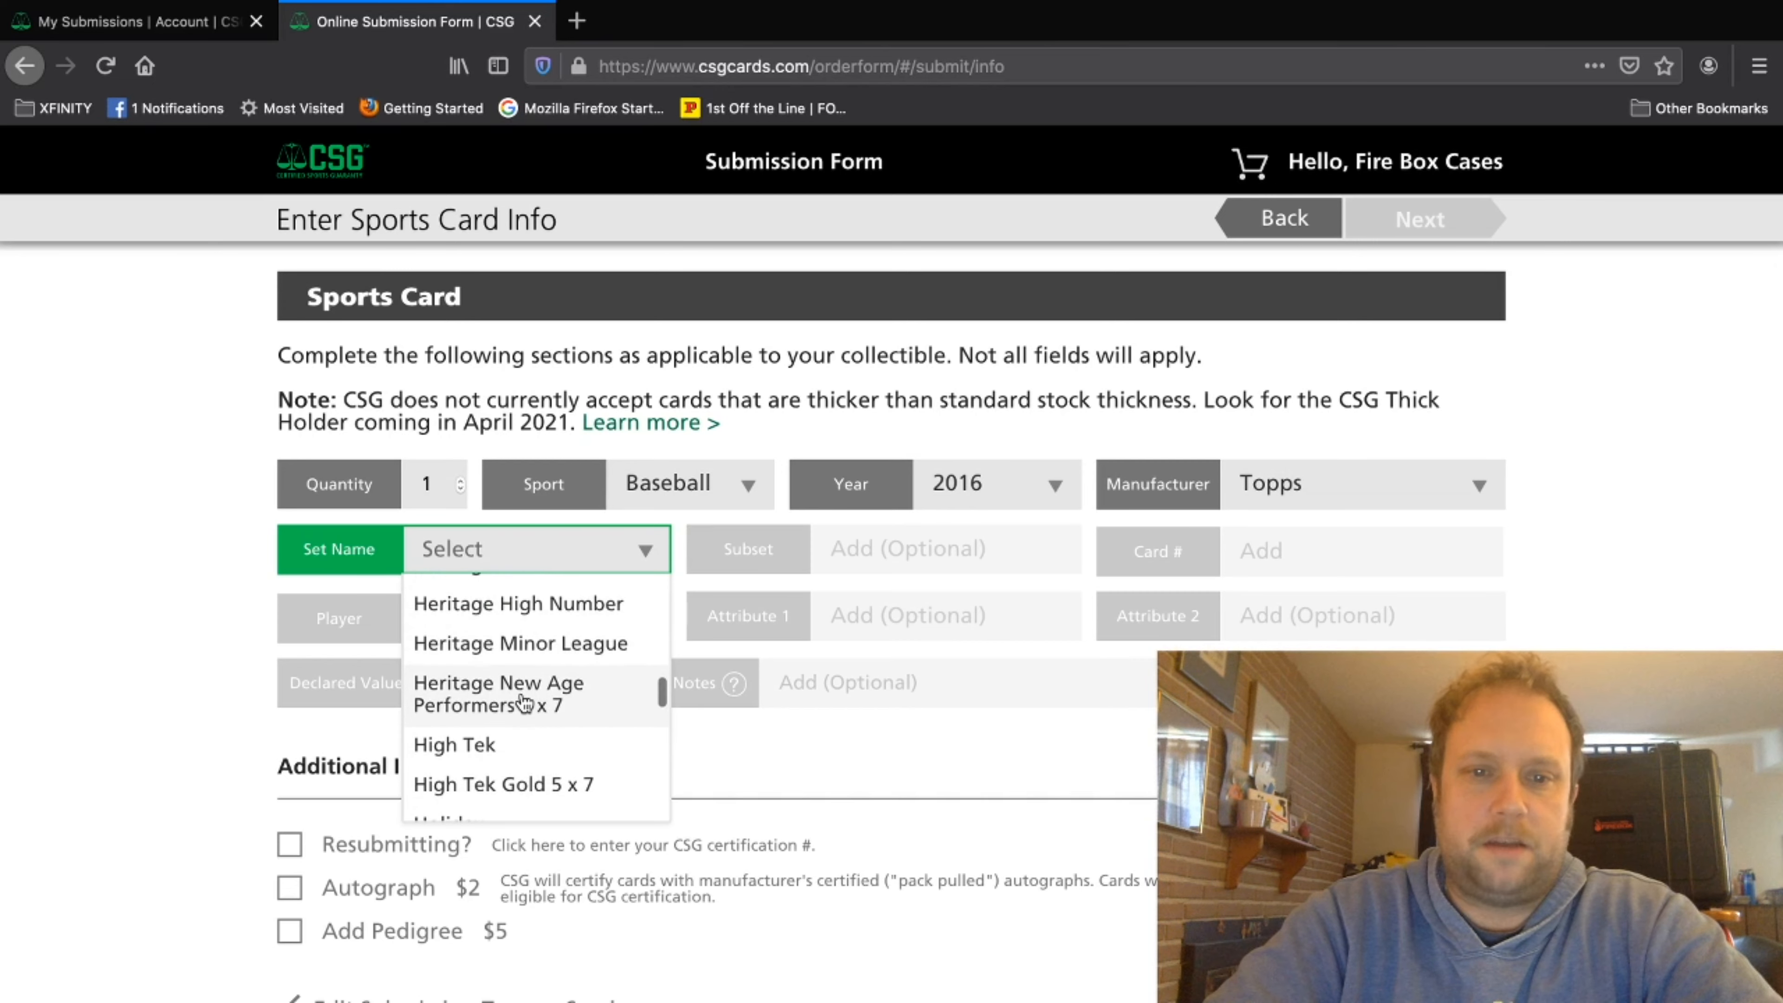
{"action": "scroll", "coordinate": [525, 701], "scroll_direction": "up", "scroll_amount": 4}
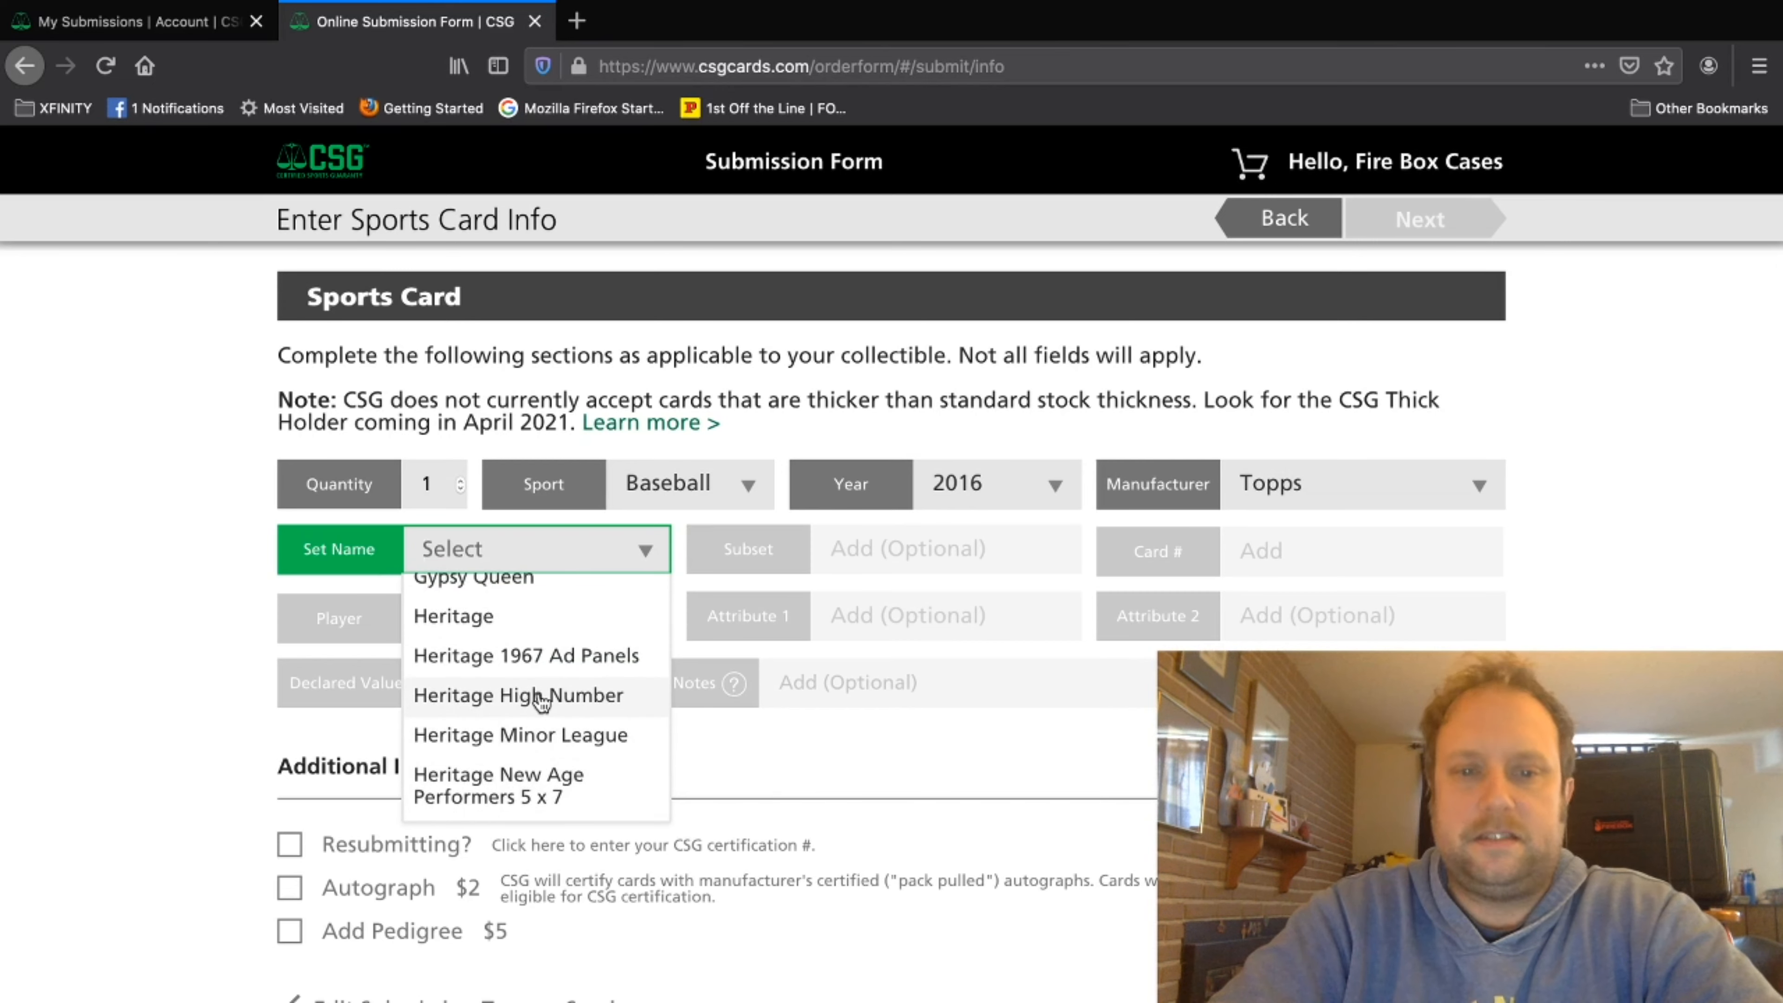
{"action": "left_click", "coordinate": [533, 695]}
Step: Set the card's subset to Real One Dual Autographs
{"action": "left_click", "coordinate": [973, 552]}
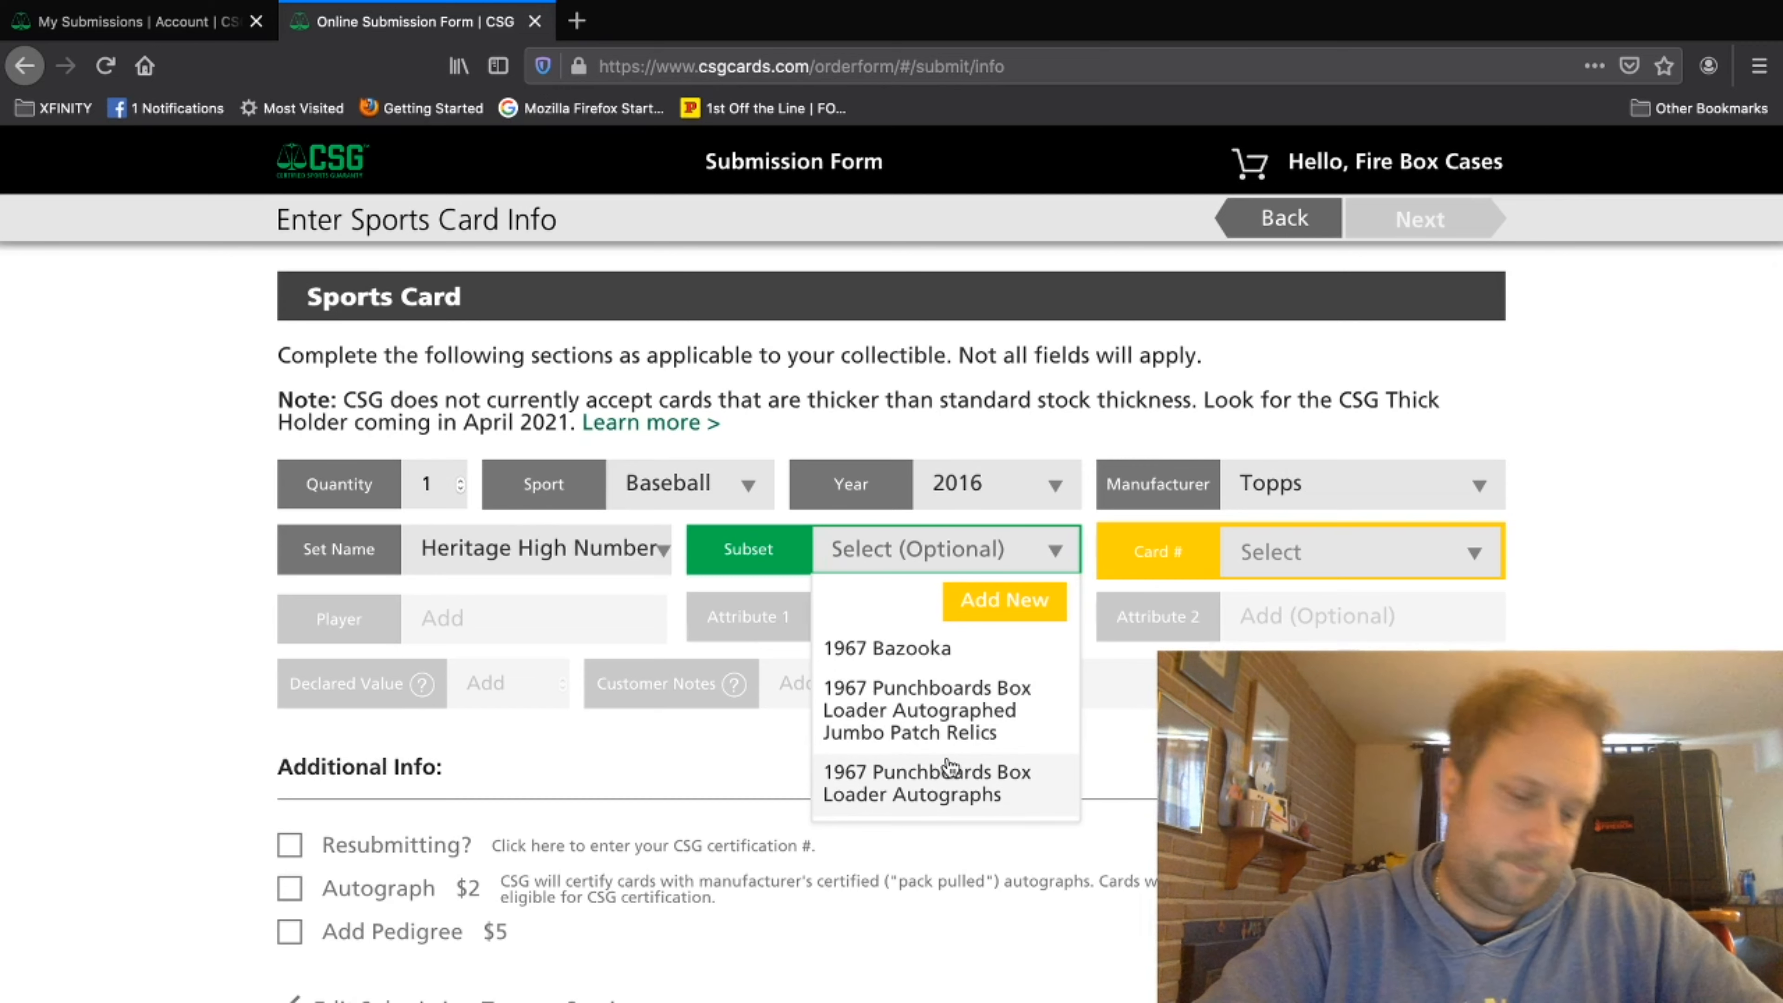
{"action": "scroll", "coordinate": [949, 768], "scroll_direction": "down", "scroll_amount": 10}
{"action": "scroll", "coordinate": [950, 767], "scroll_direction": "down", "scroll_amount": 5}
{"action": "scroll", "coordinate": [950, 767], "scroll_direction": "up", "scroll_amount": 5}
{"action": "scroll", "coordinate": [949, 767], "scroll_direction": "down", "scroll_amount": 5}
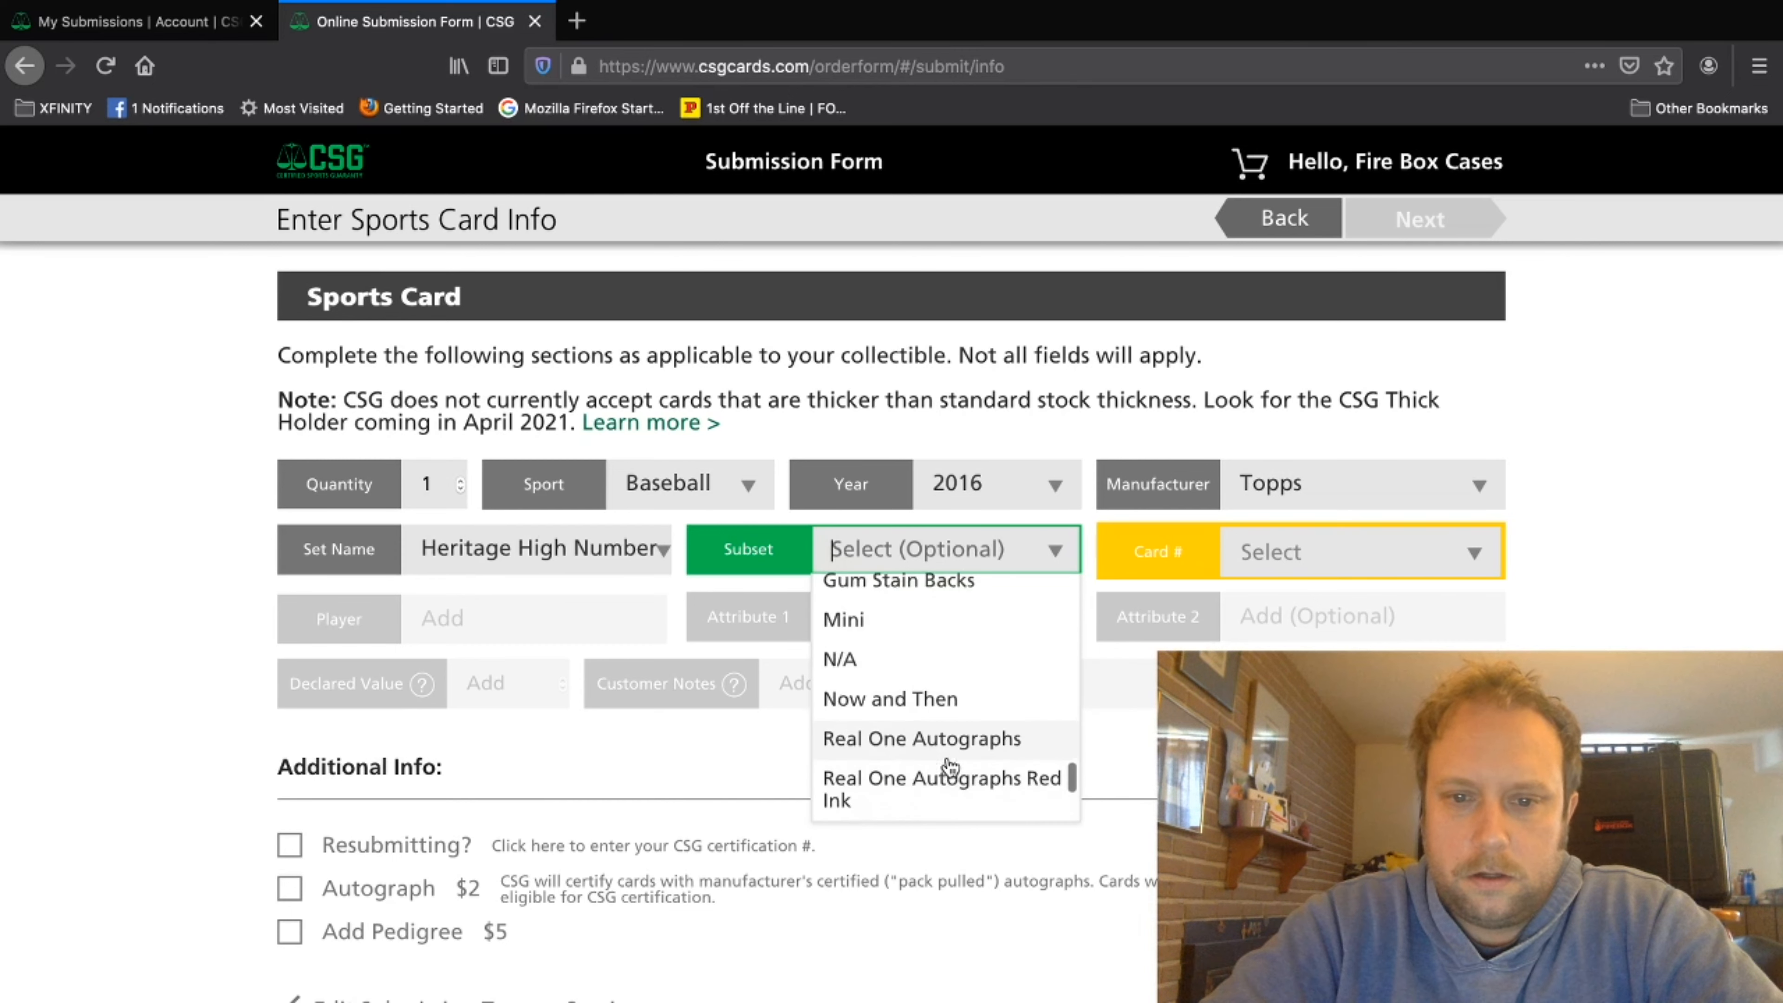
{"action": "scroll", "coordinate": [950, 768], "scroll_direction": "down", "scroll_amount": 3}
{"action": "scroll", "coordinate": [934, 723], "scroll_direction": "down", "scroll_amount": 1}
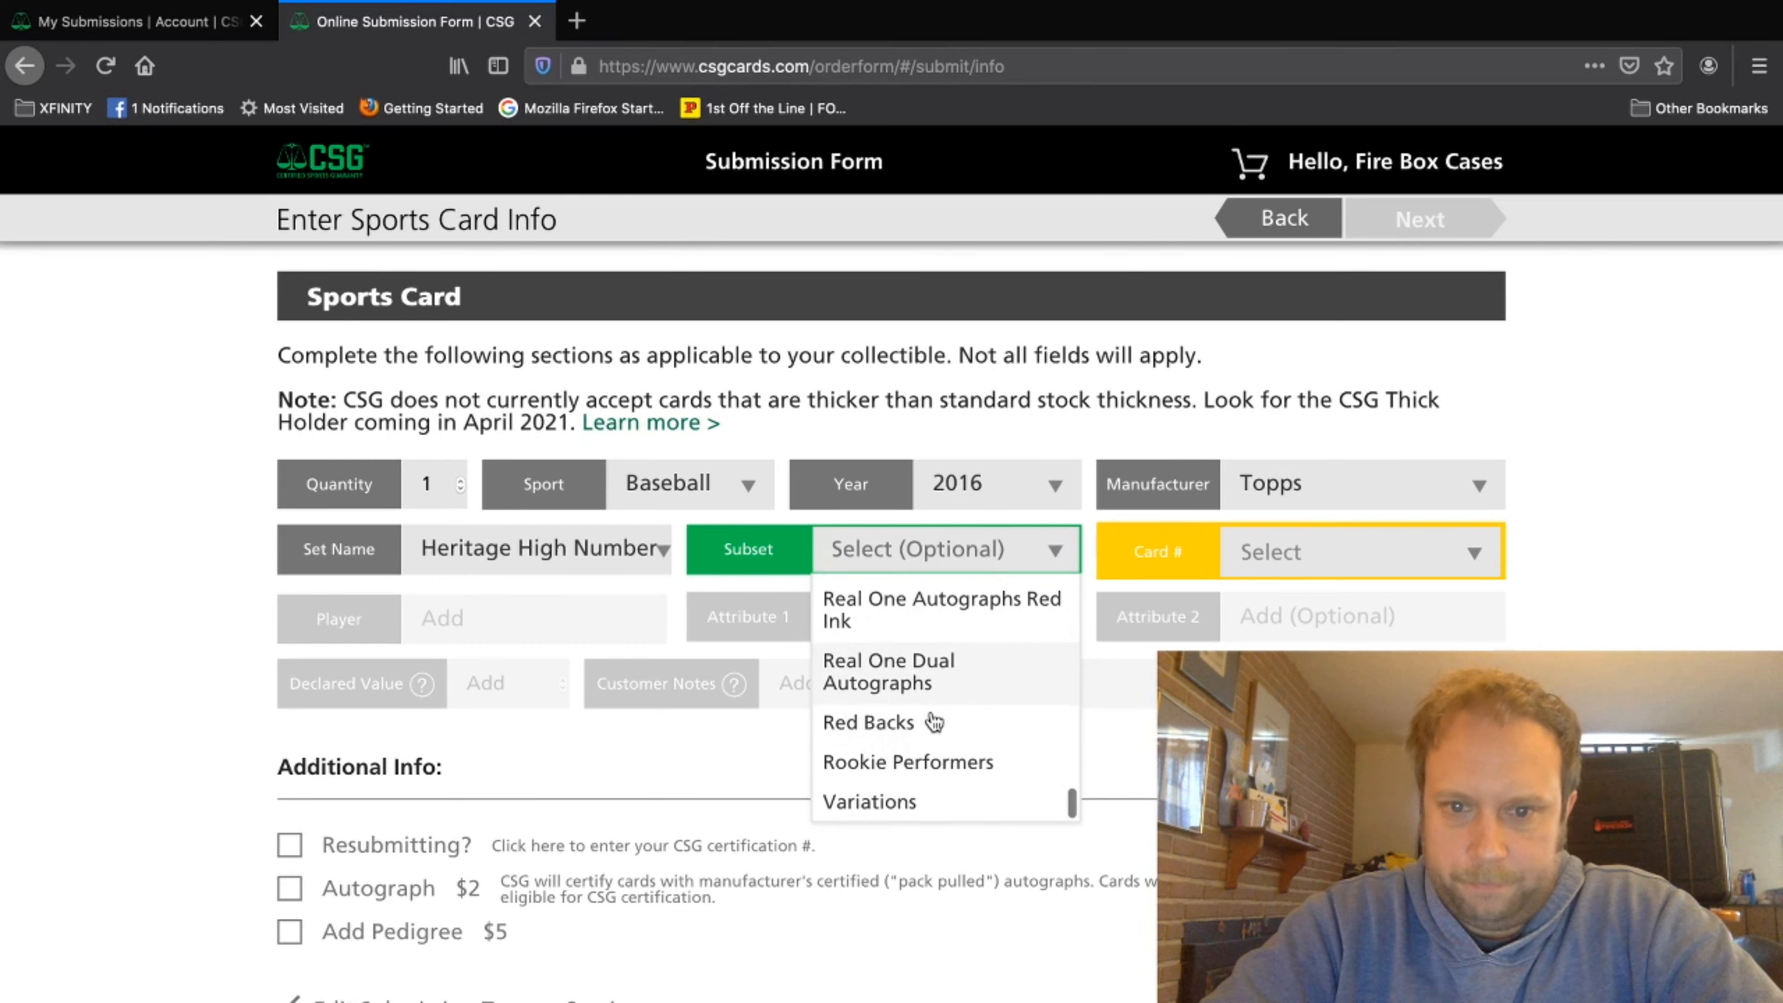
{"action": "left_click", "coordinate": [858, 681]}
Step: Set the card number to RODA-CK and the declared value to 20, include the Autograph option, and continue to the grading tiers
{"action": "left_click", "coordinate": [1284, 552]}
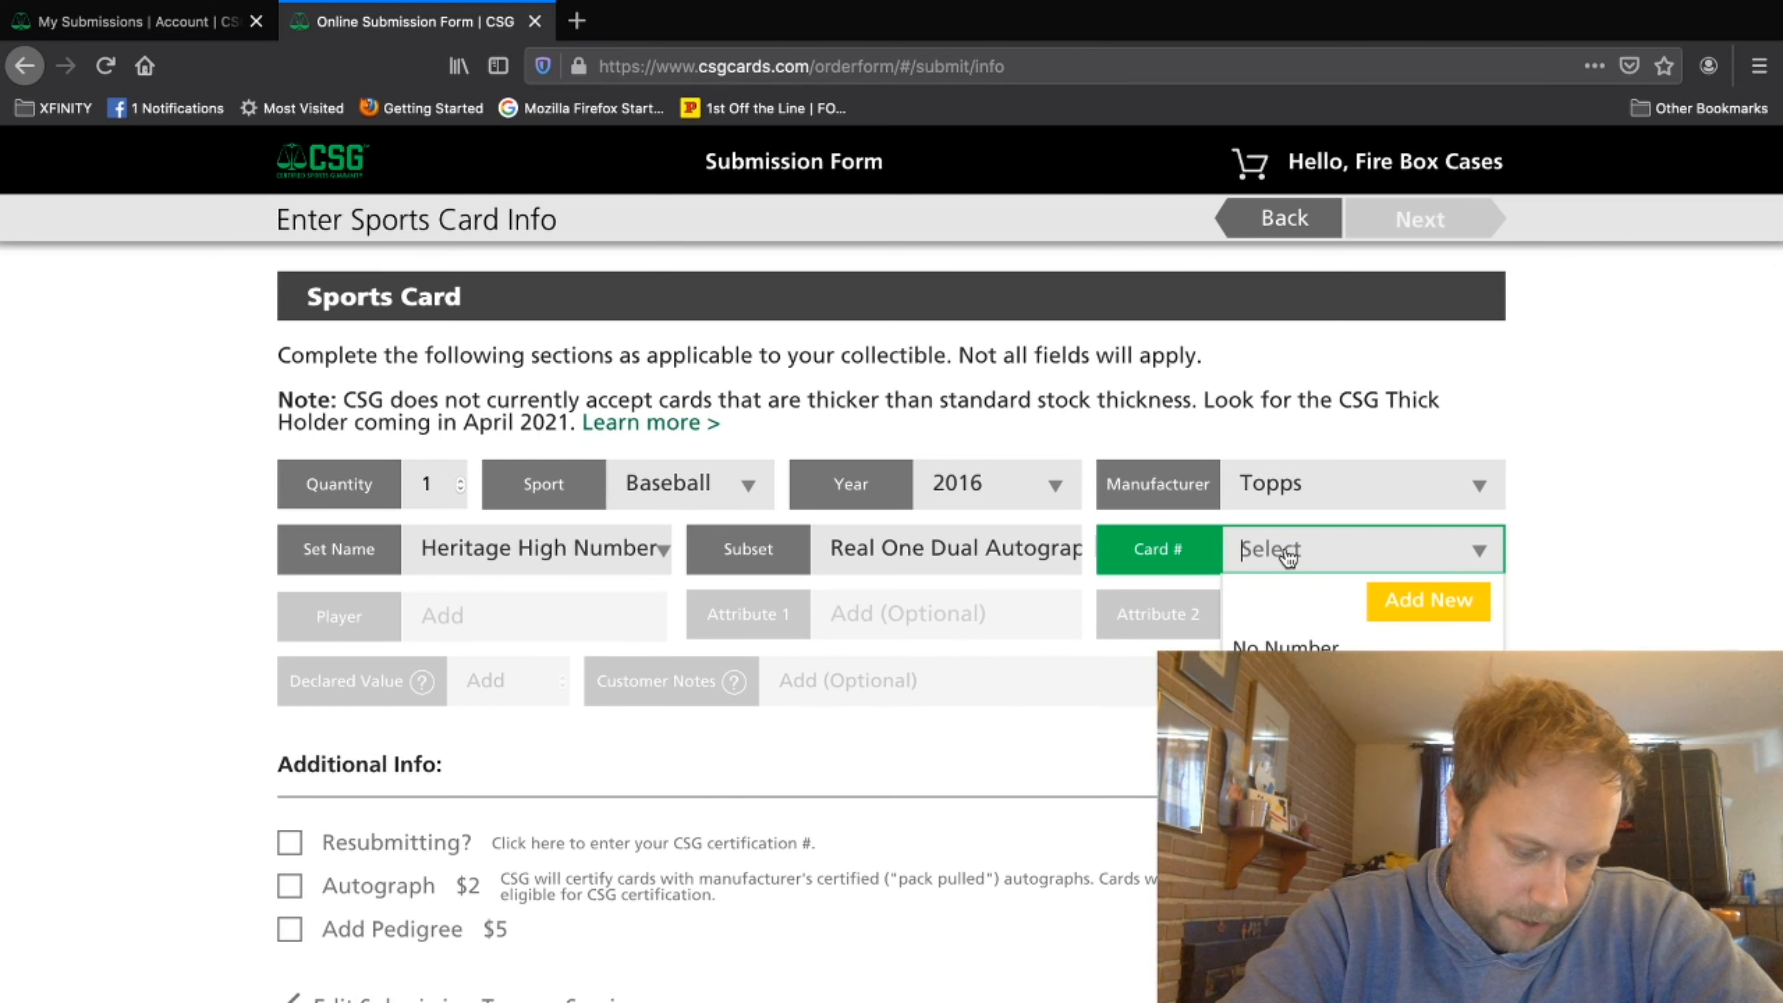
{"action": "type", "text": "ck"}
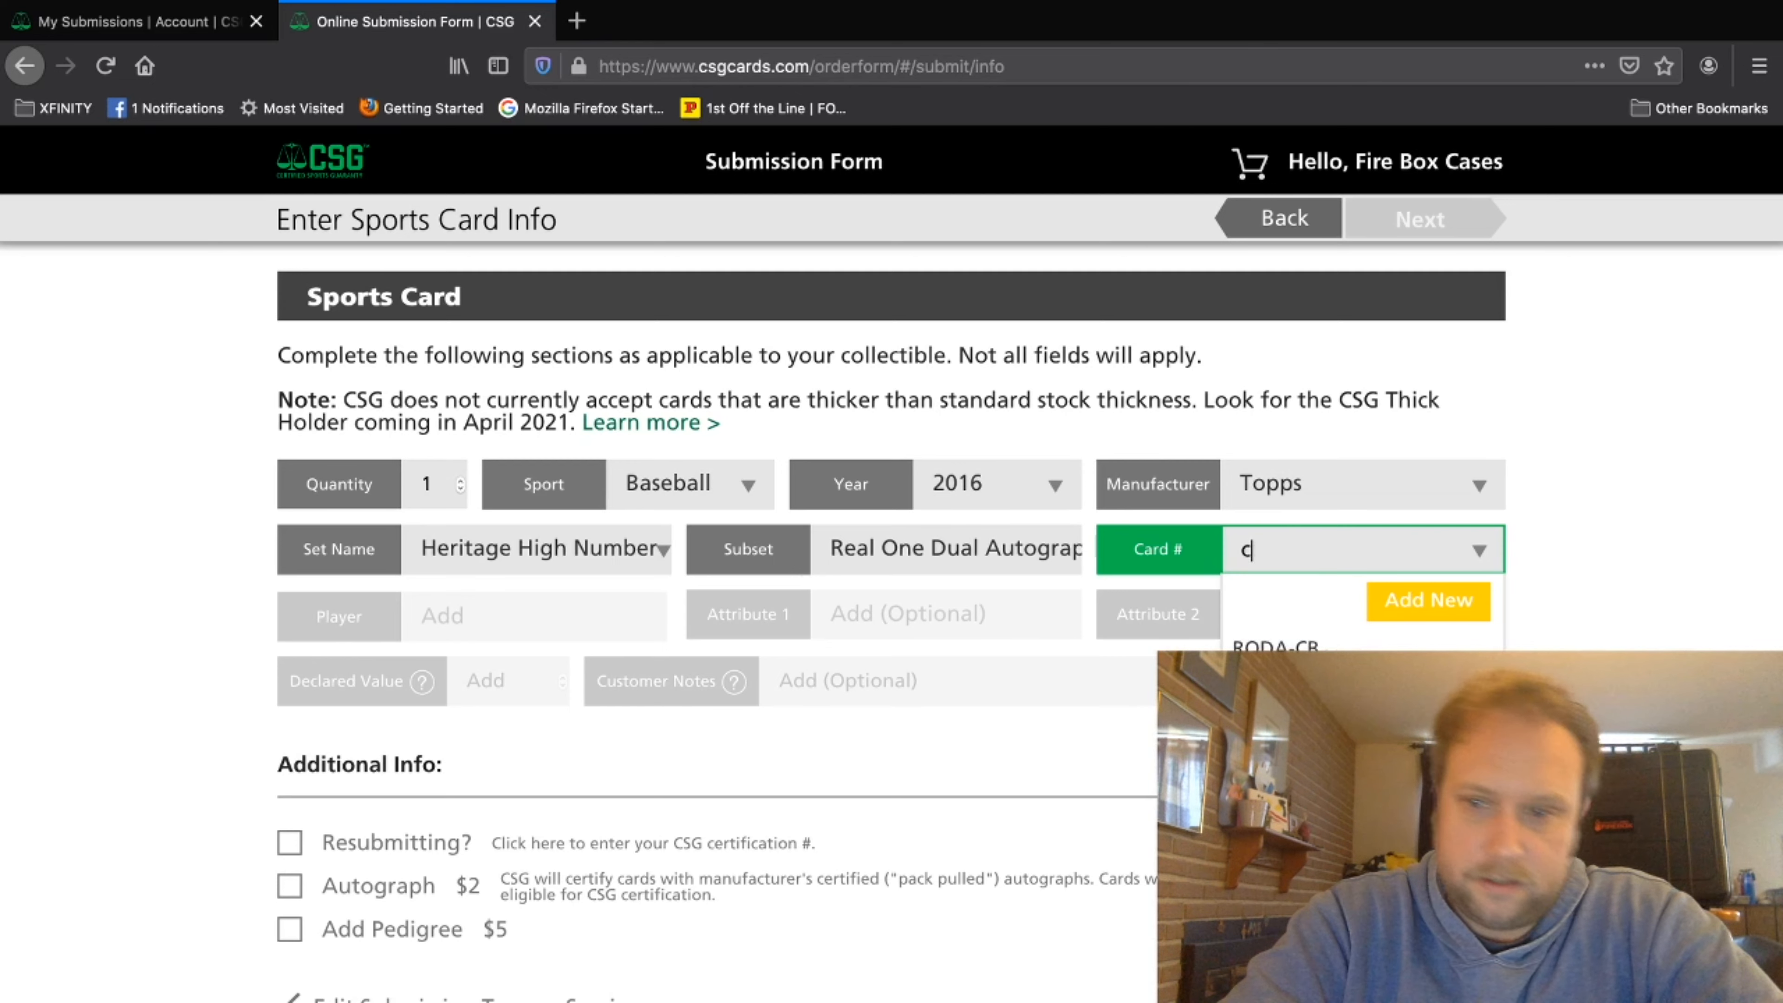
{"action": "left_click", "coordinate": [1312, 645]}
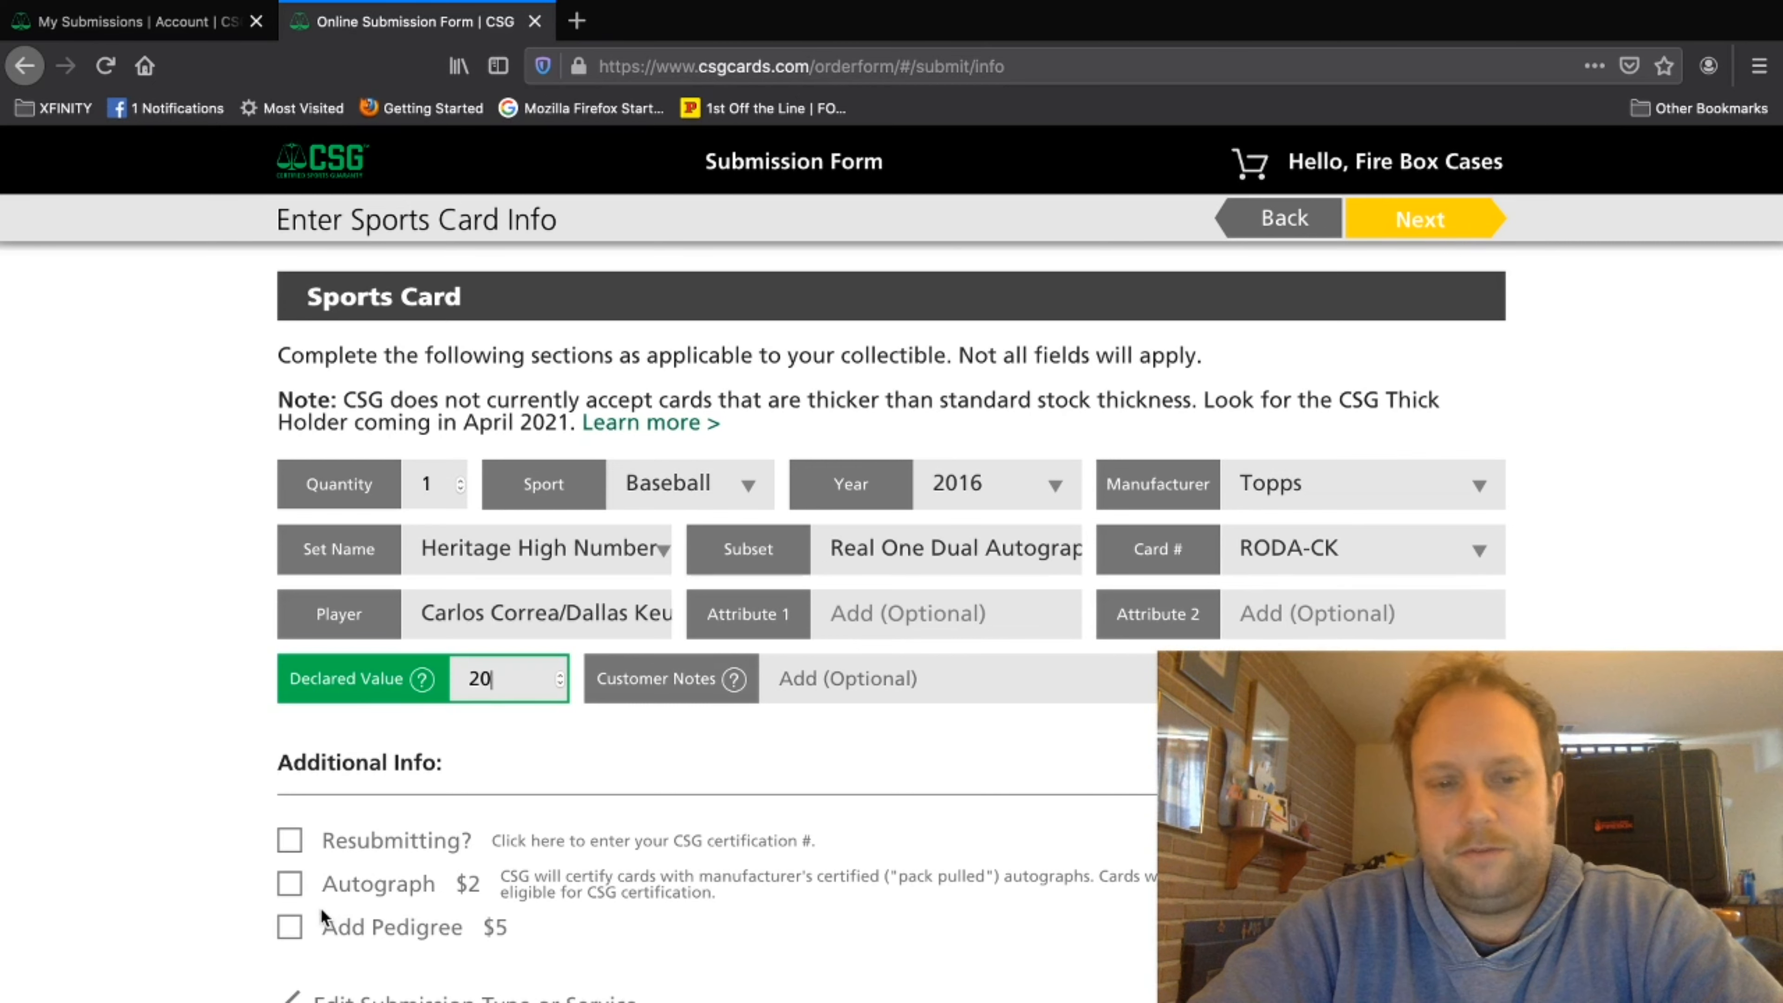
{"action": "left_click", "coordinate": [303, 883]}
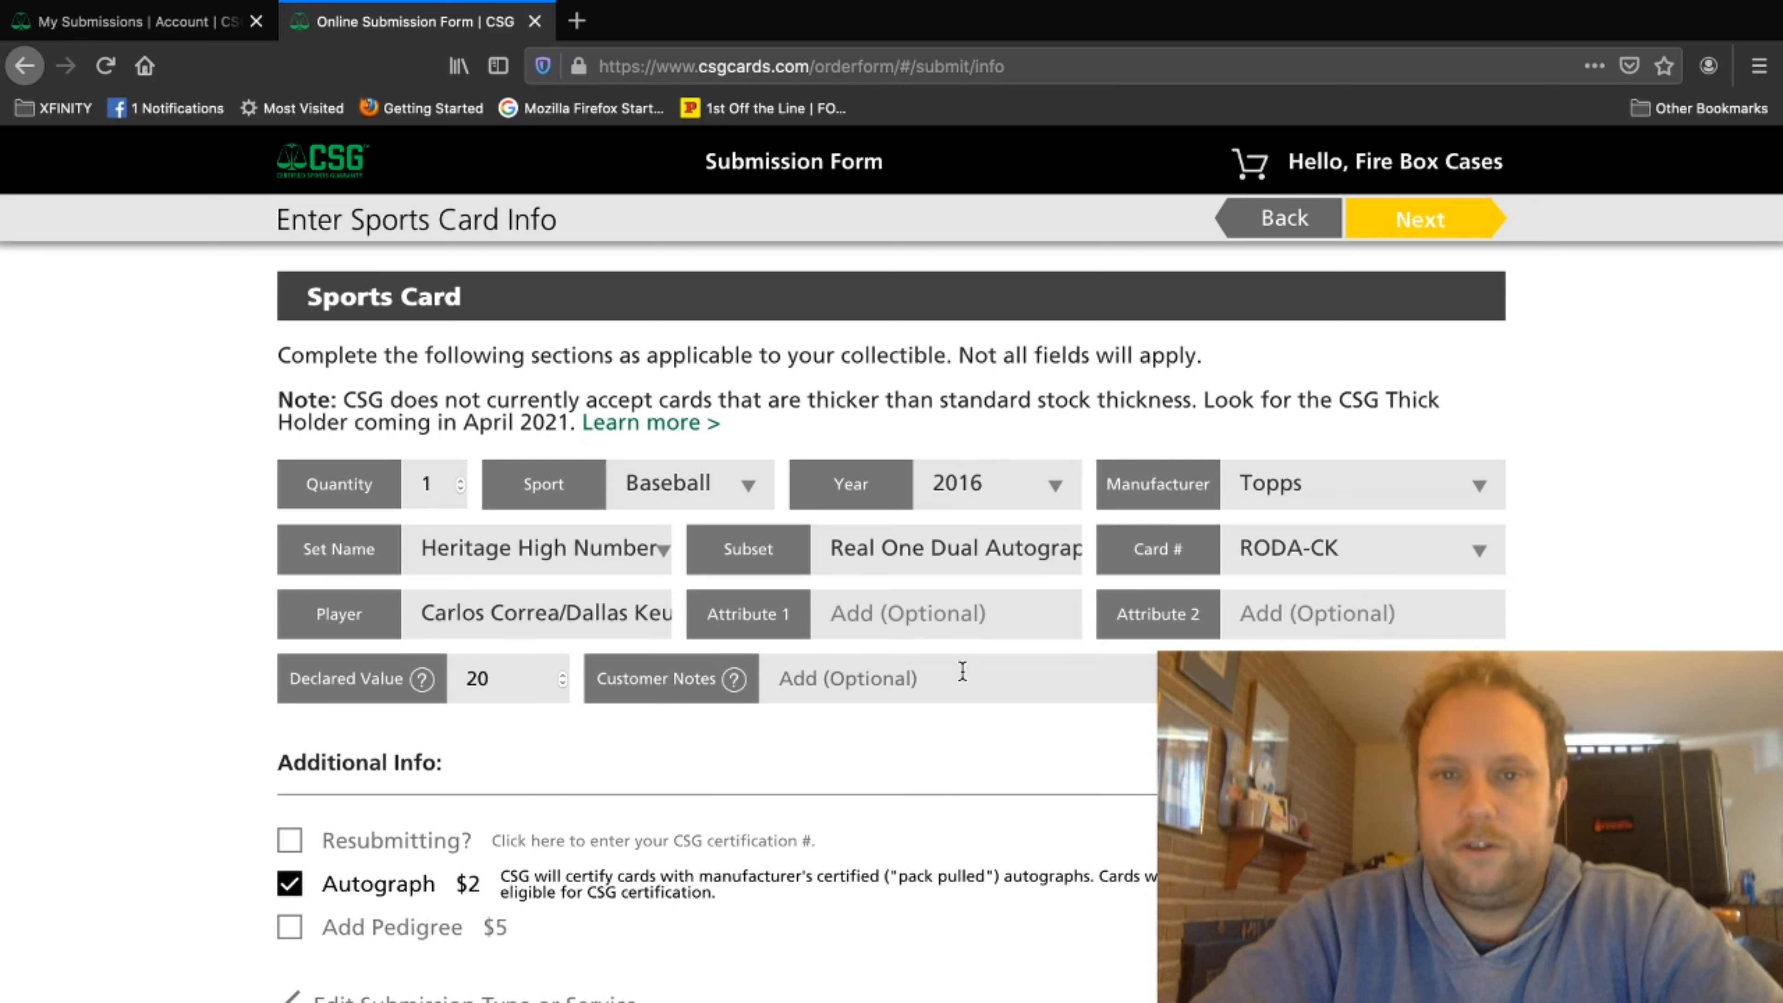
{"action": "left_click", "coordinate": [1448, 221]}
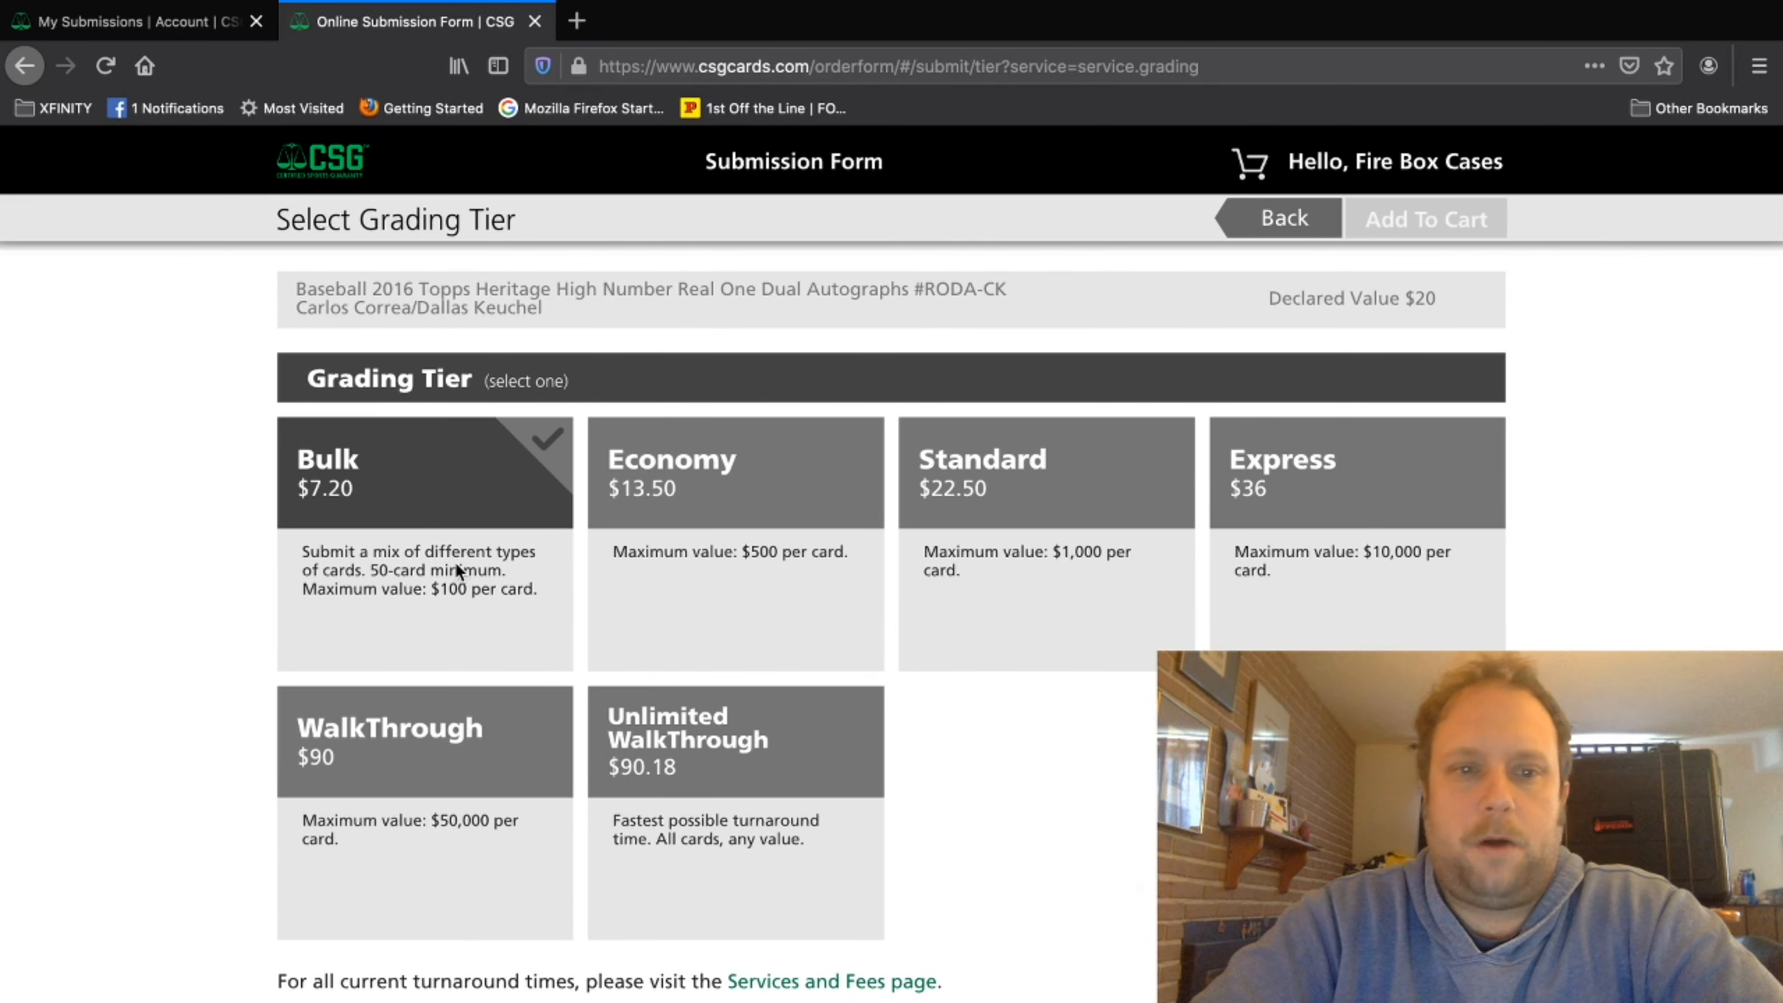
Step: Choose the Bulk grading tier with Sub-Grades for the card and add it to the cart
{"action": "left_click", "coordinate": [455, 562]}
{"action": "scroll", "coordinate": [464, 566], "scroll_direction": "down", "scroll_amount": 2}
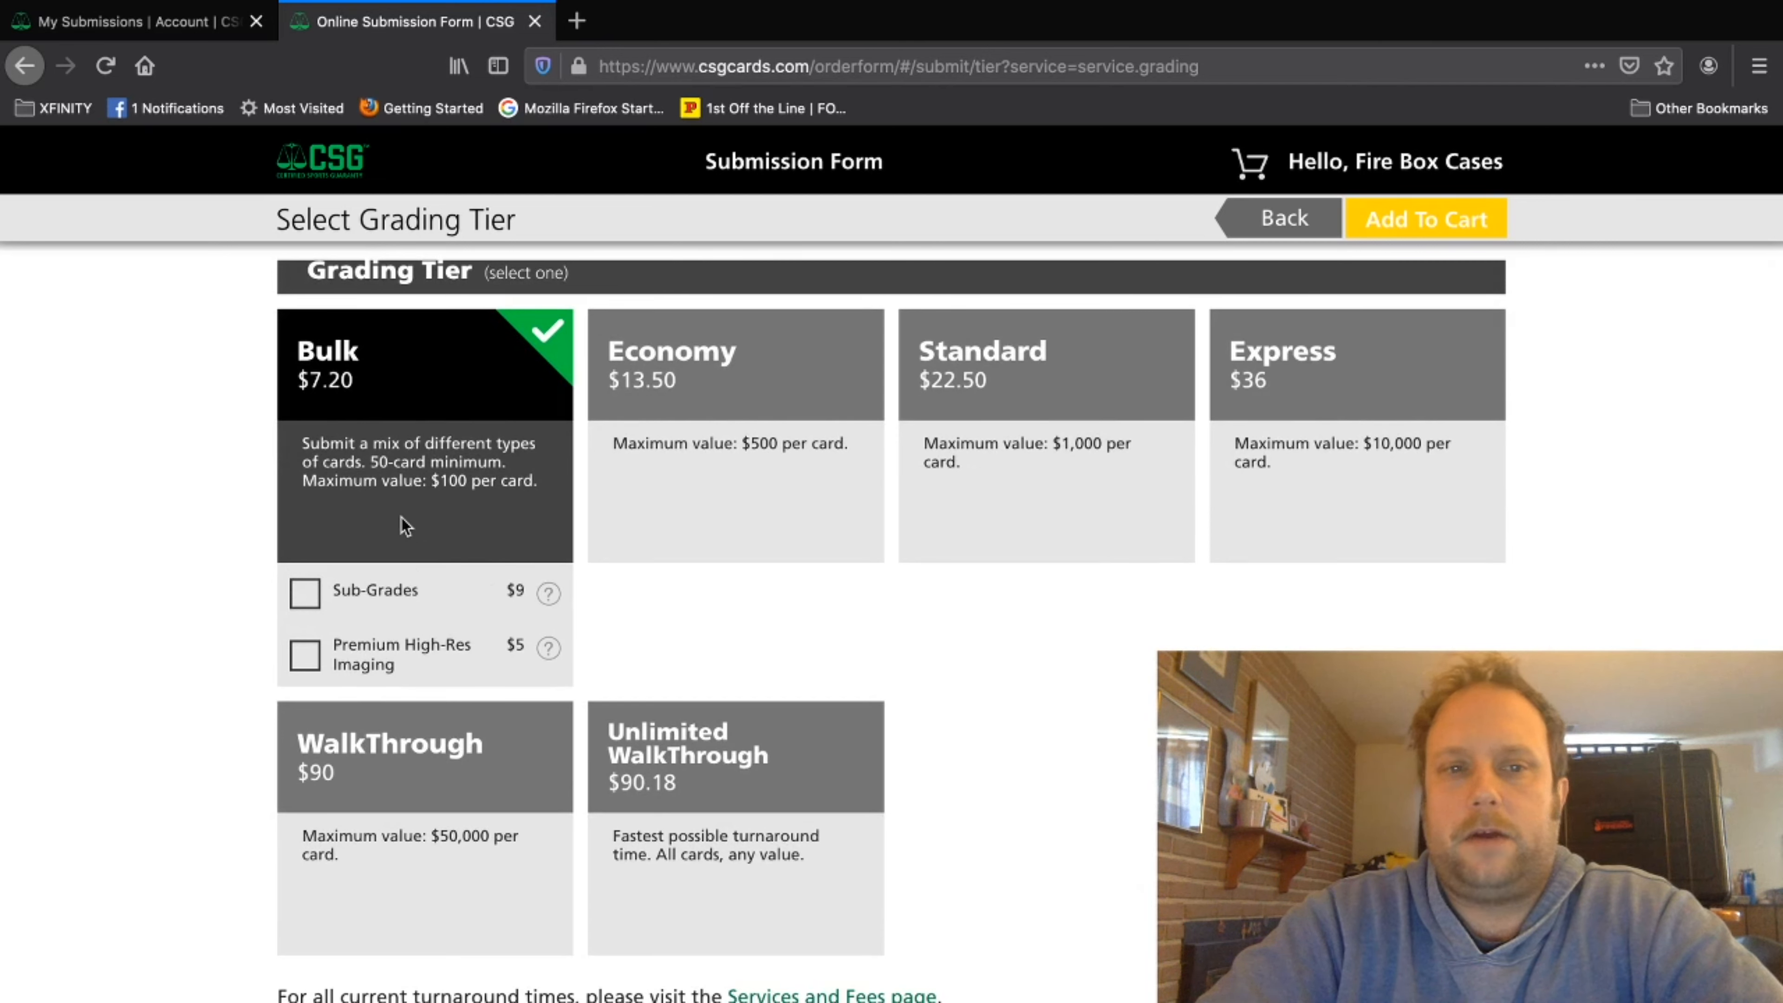
{"action": "left_click", "coordinate": [306, 595]}
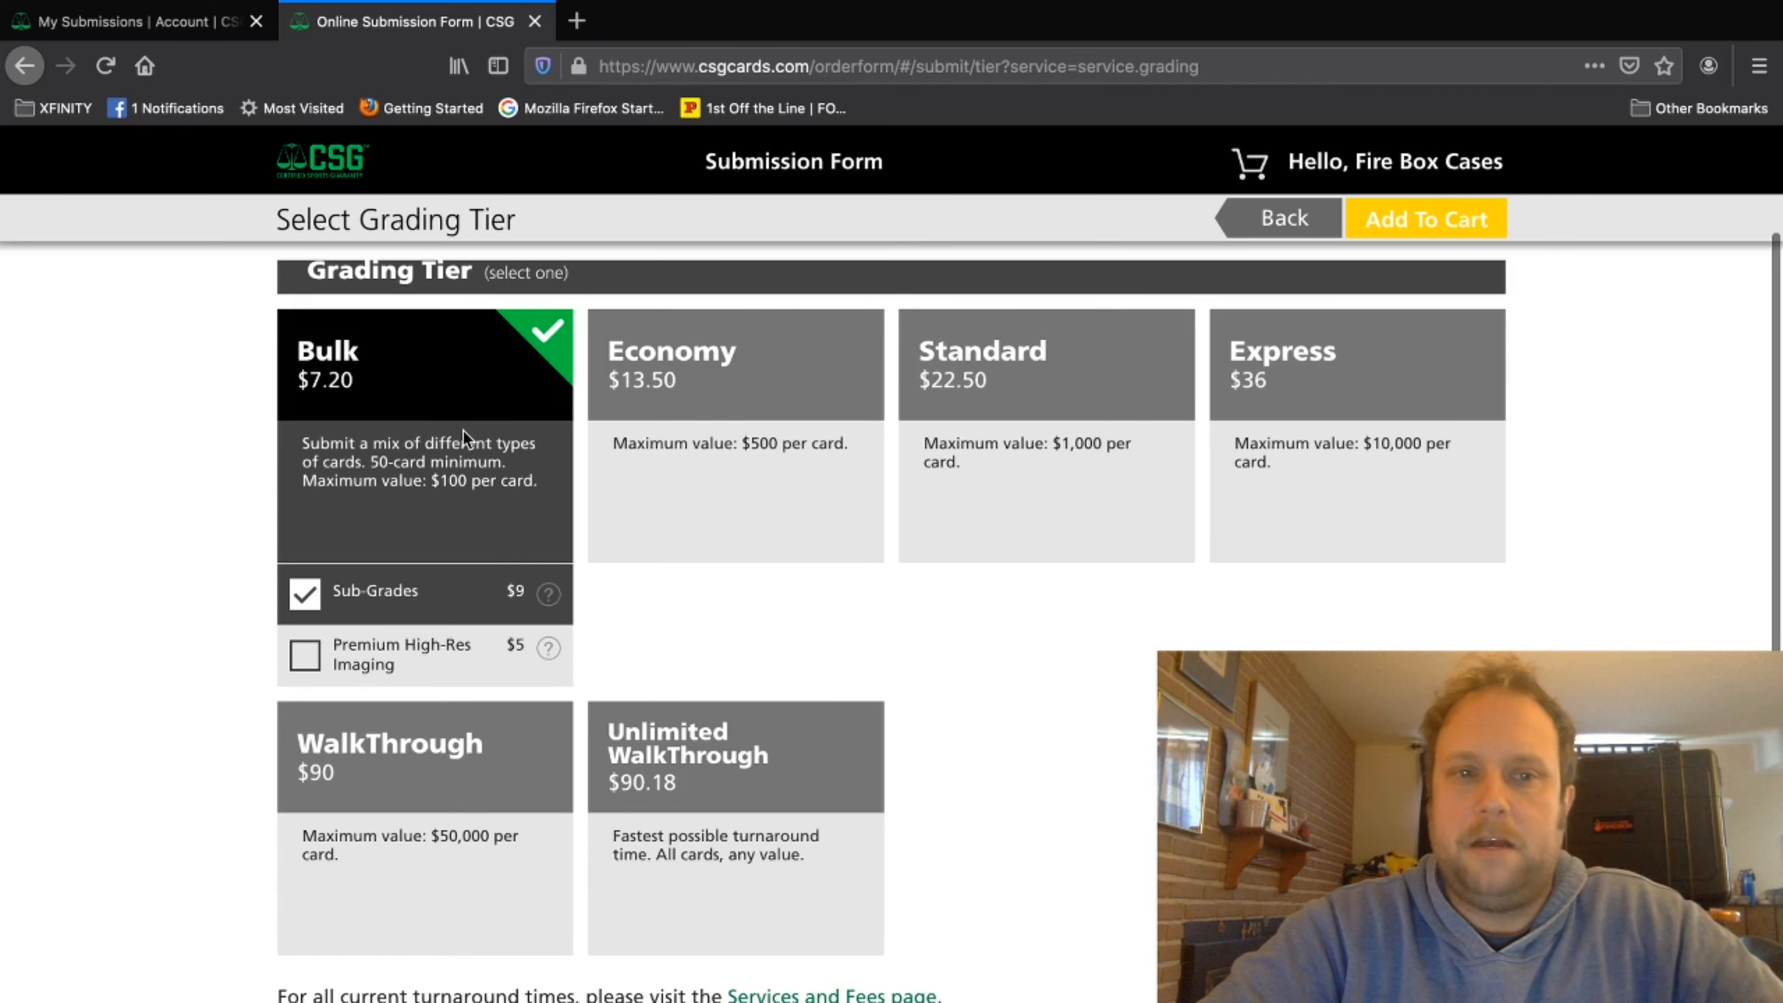
{"action": "left_click", "coordinate": [1388, 237]}
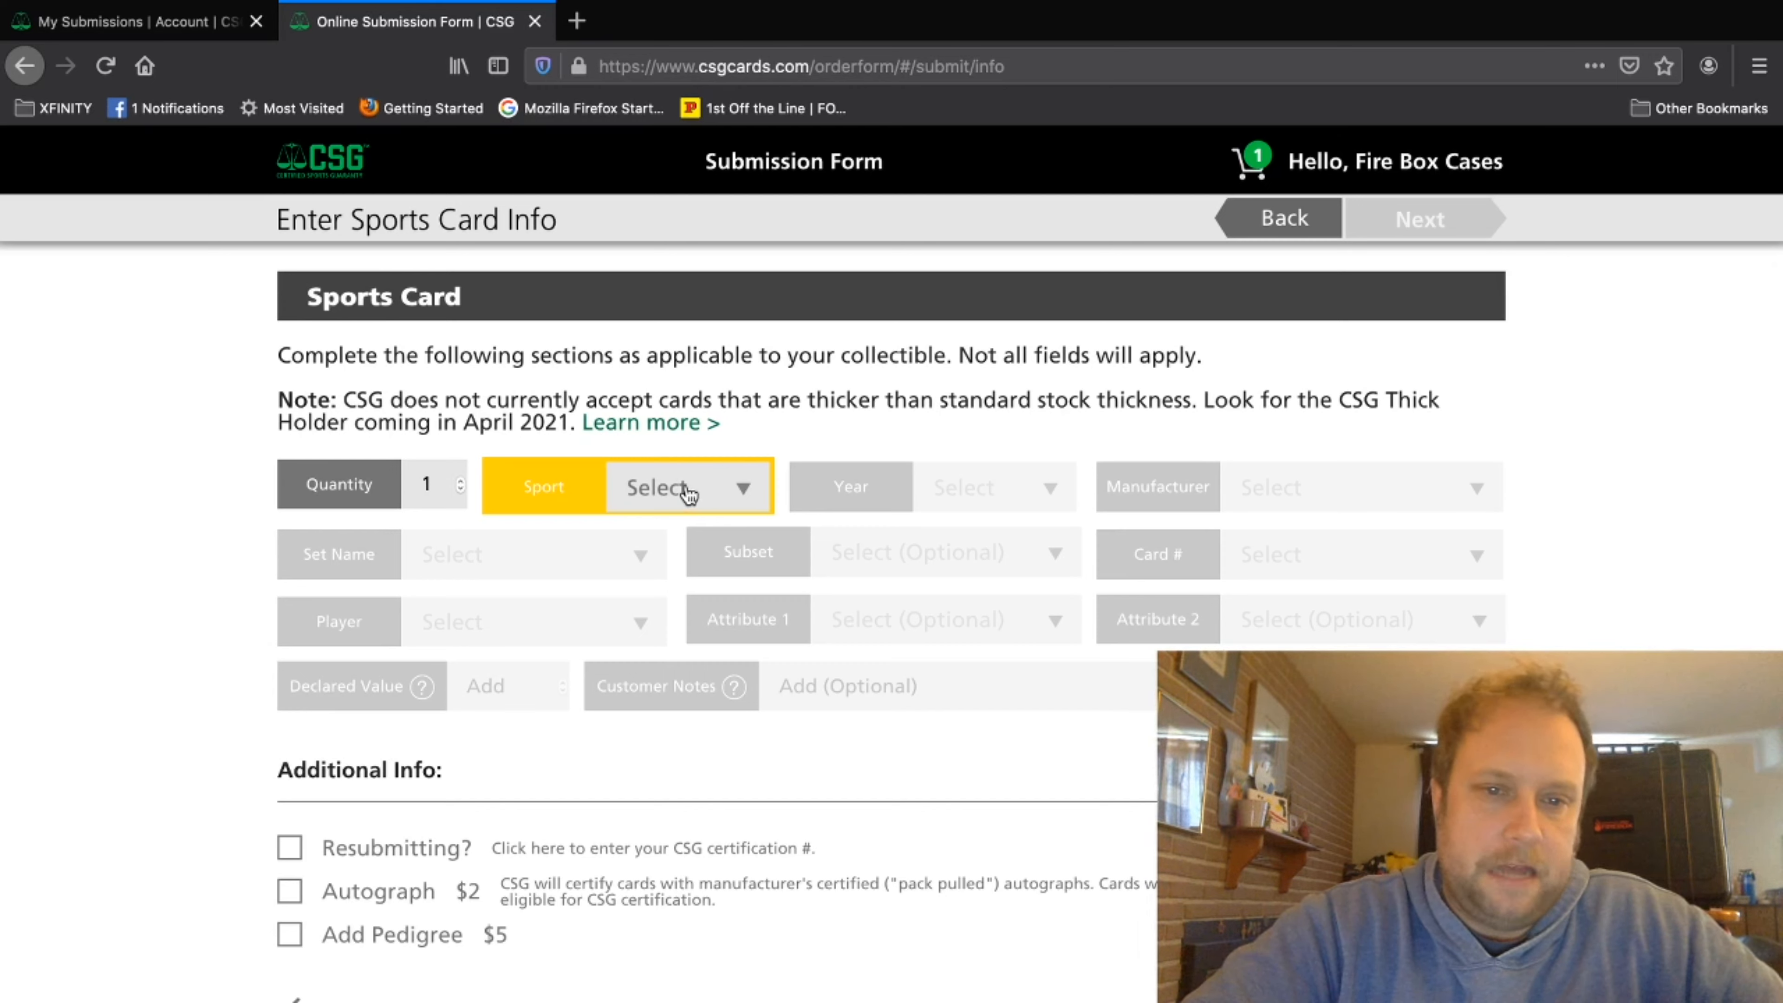
Step: Set the new card's sport to Basketball, its year to 2018-19 and its manufacturer to Panini
{"action": "left_click", "coordinate": [657, 502]}
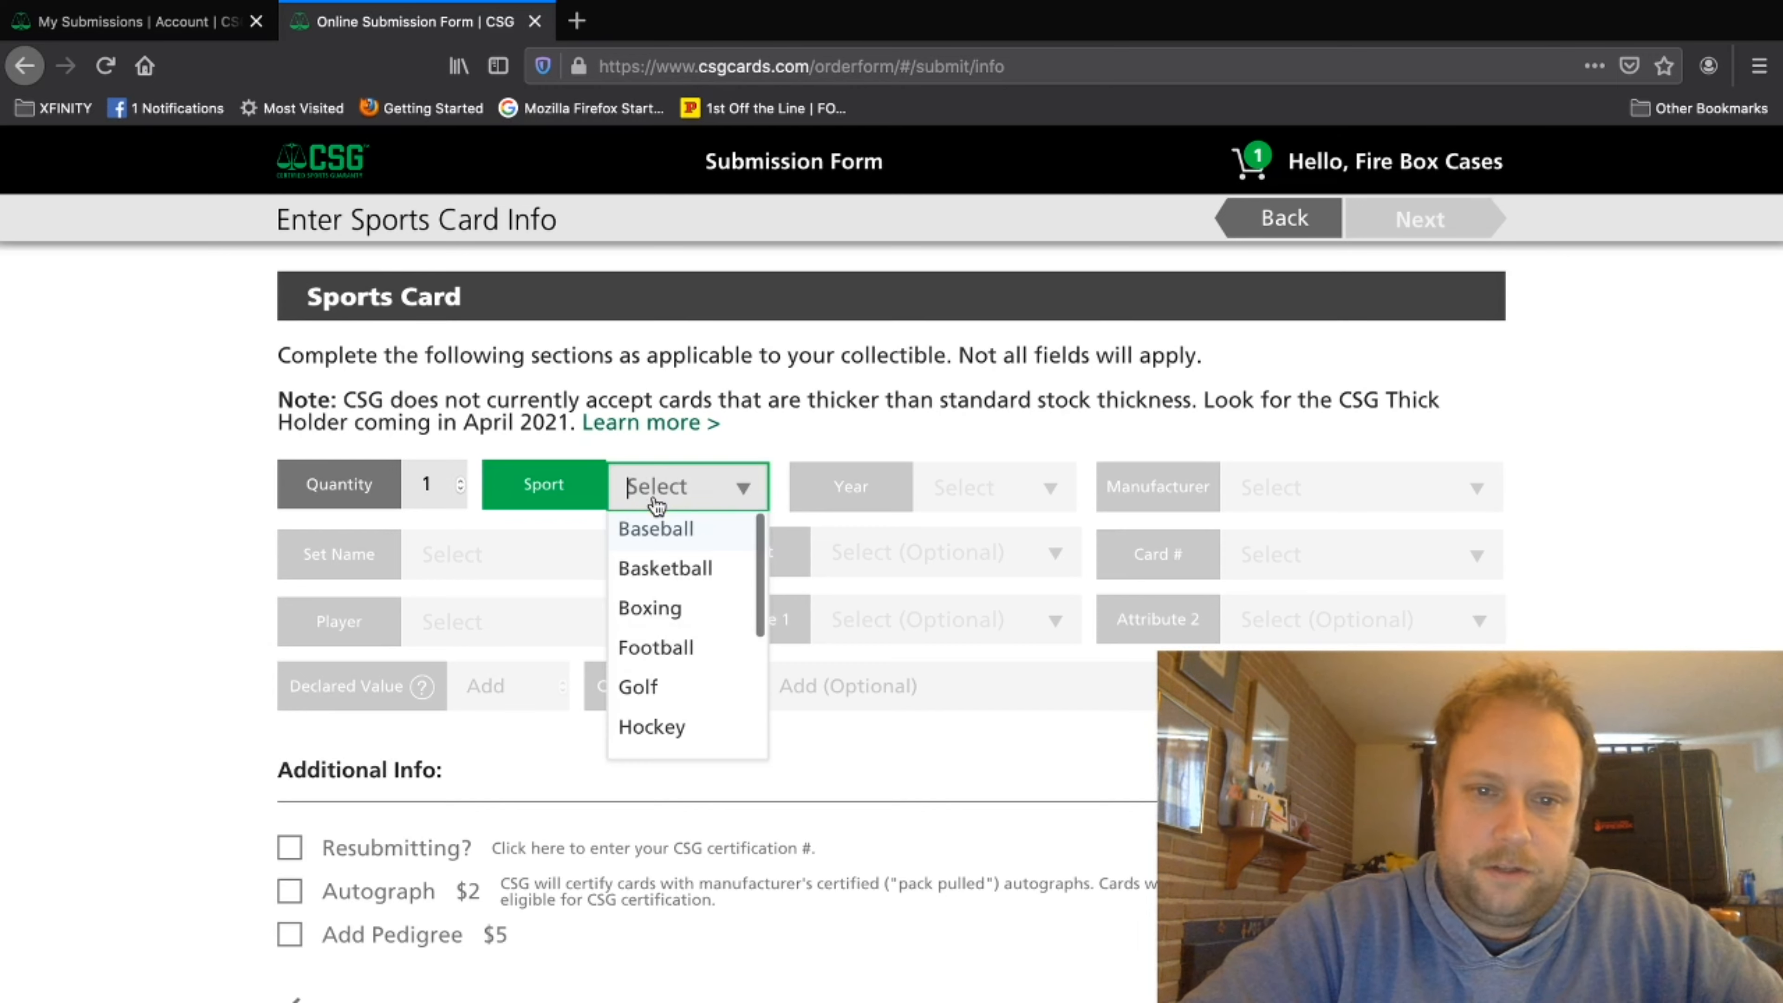
{"action": "left_click", "coordinate": [664, 570]}
{"action": "left_click", "coordinate": [984, 510]}
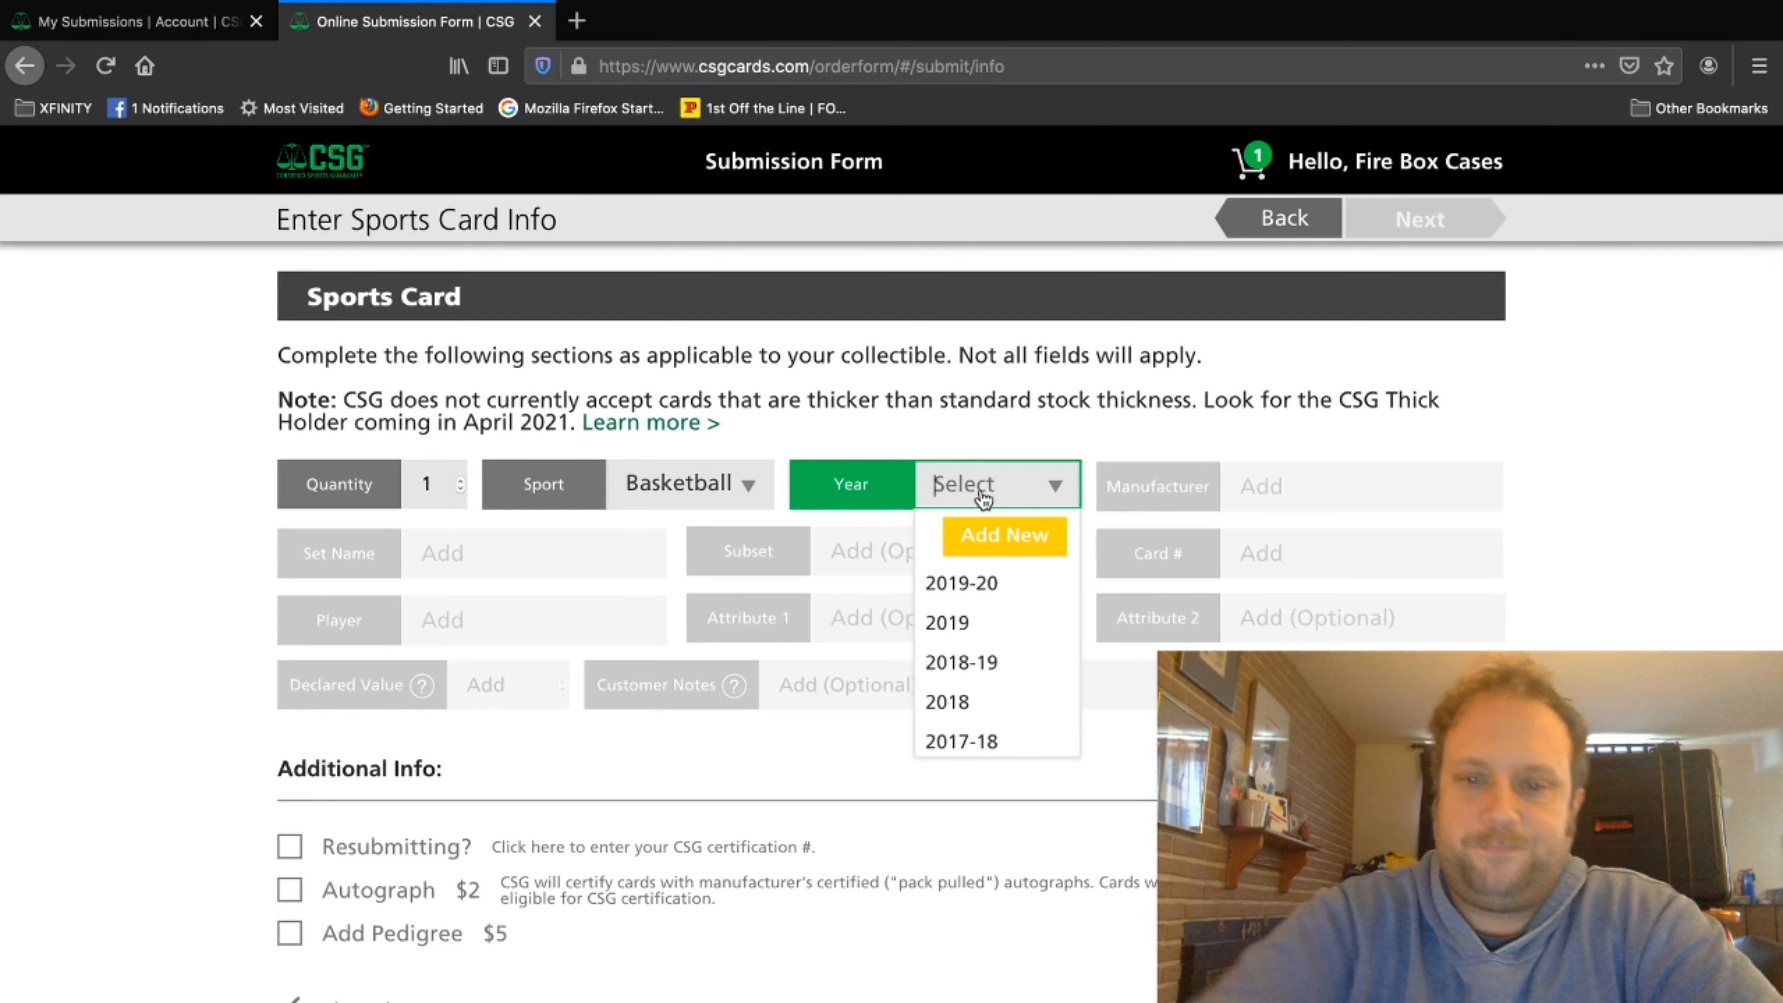
{"action": "left_click", "coordinate": [963, 662]}
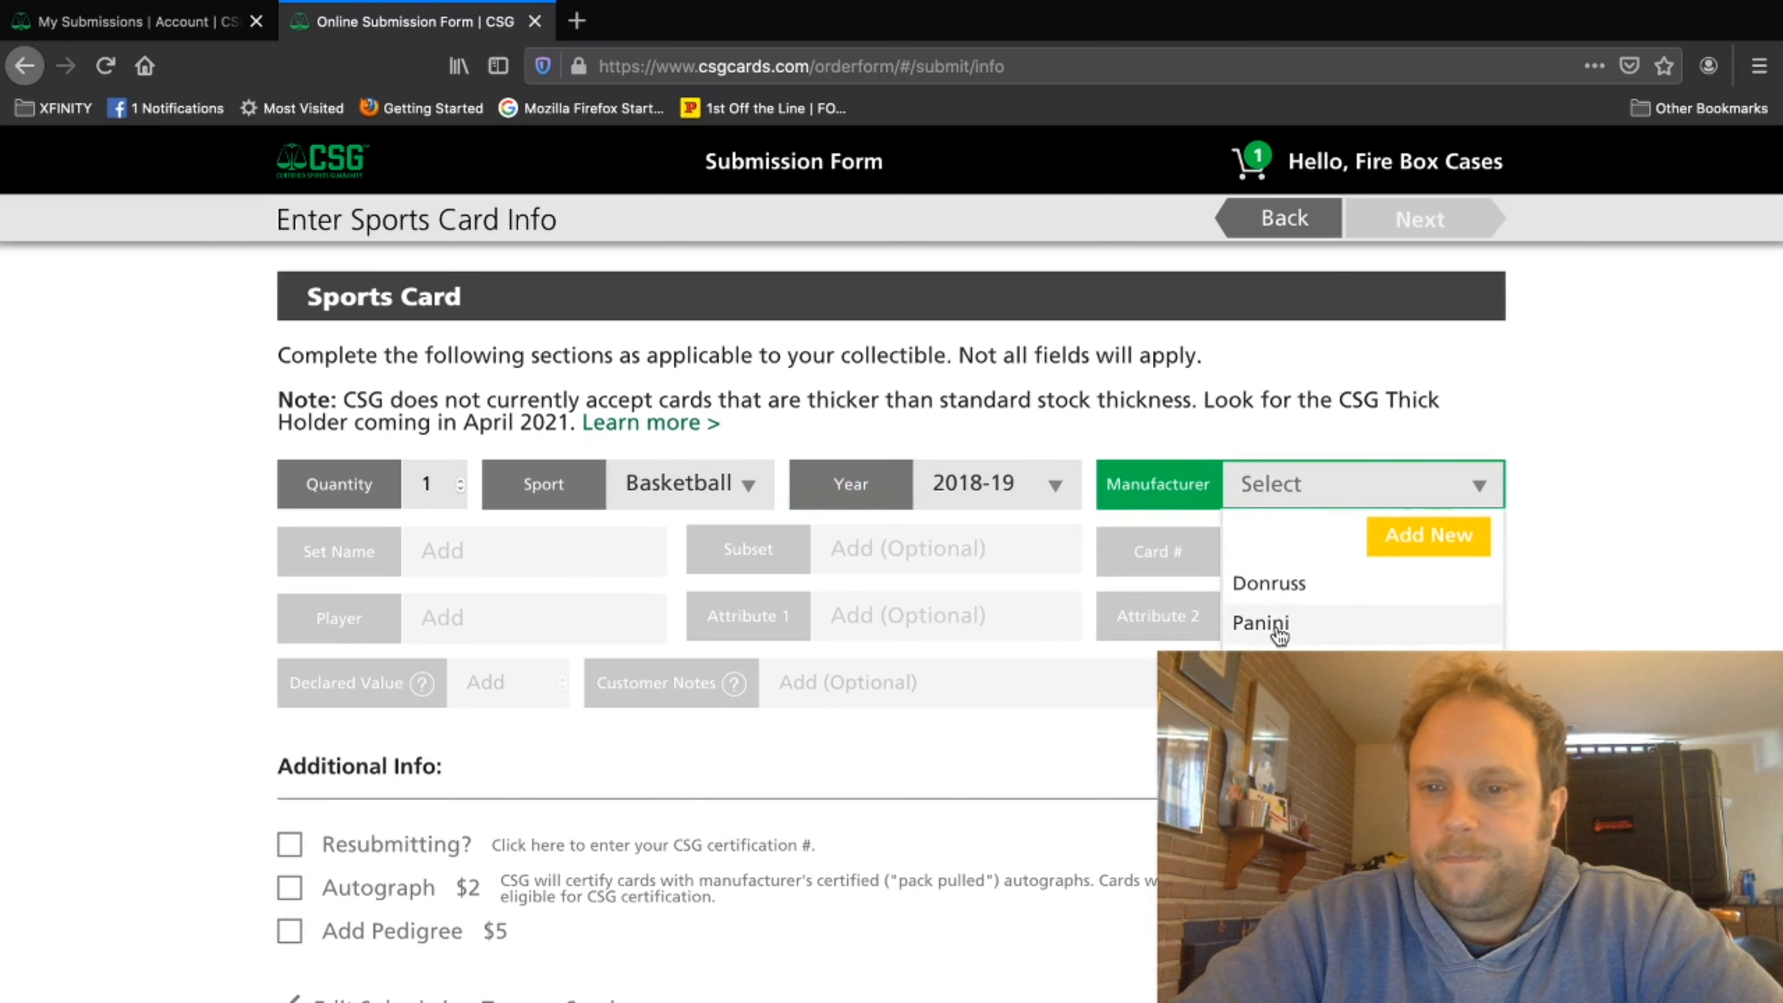
{"action": "left_click", "coordinate": [1263, 623]}
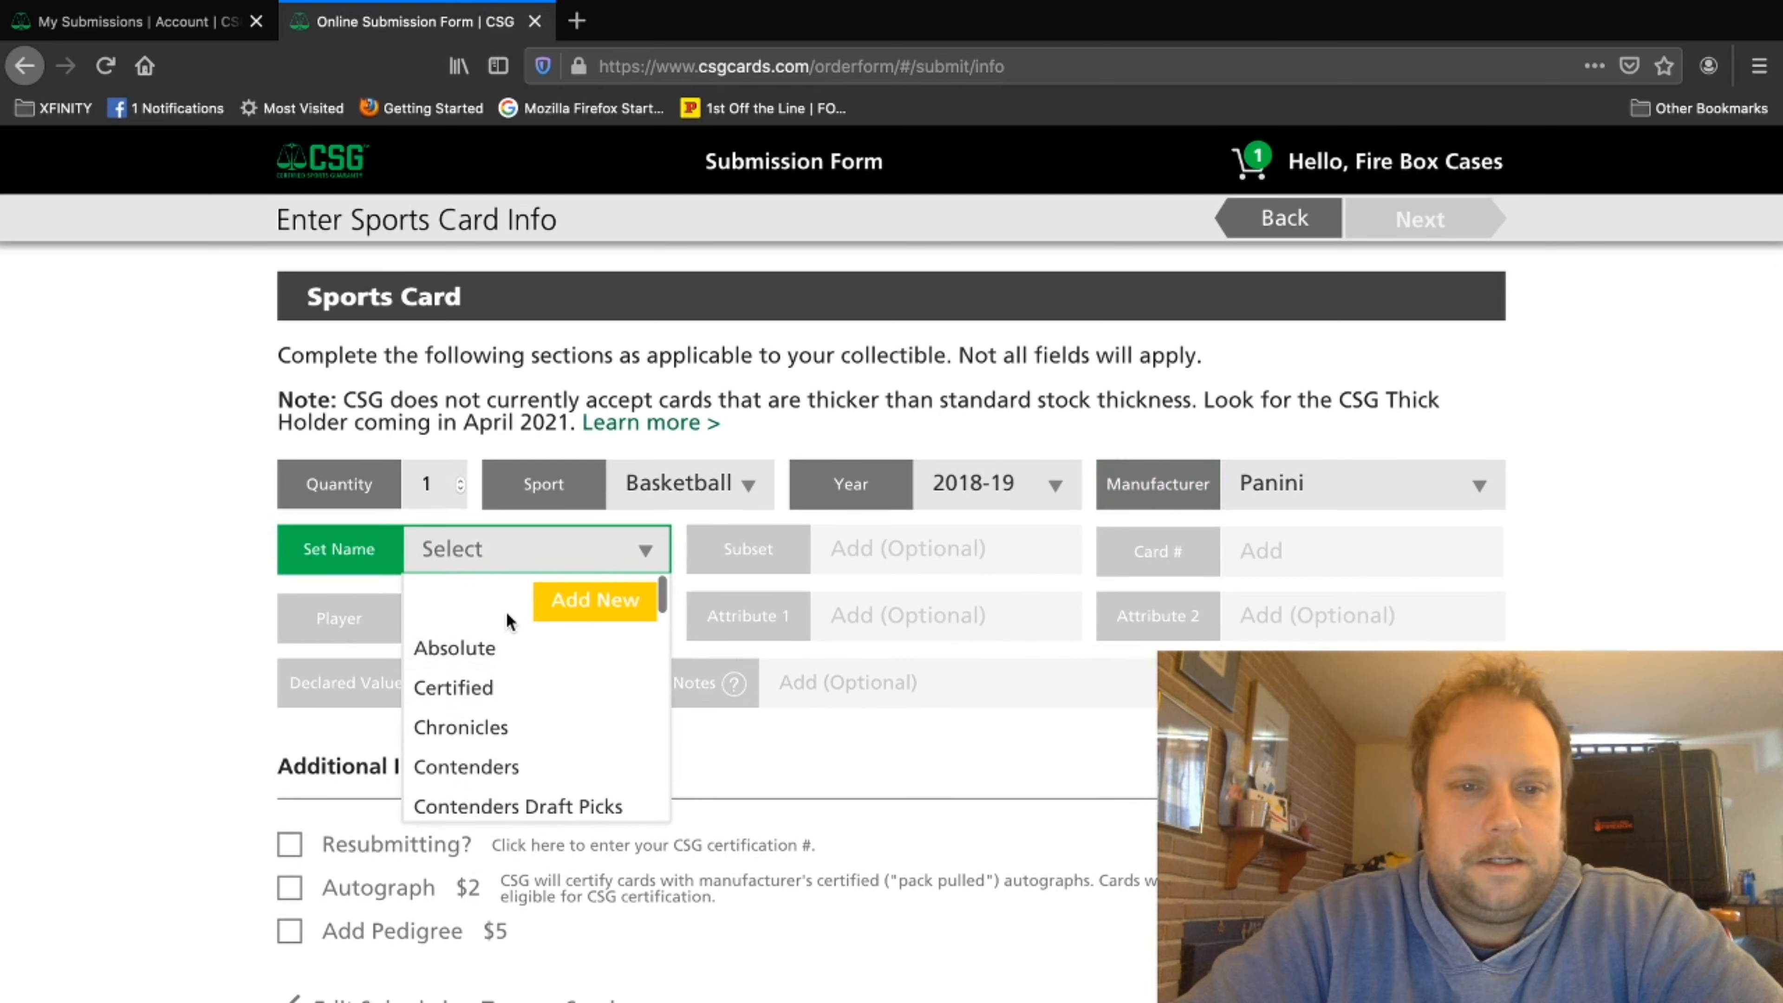
Step: Choose Prizm as the card's set name and 15 as its card number
{"action": "scroll", "coordinate": [495, 703], "scroll_direction": "down", "scroll_amount": 10}
{"action": "scroll", "coordinate": [495, 712], "scroll_direction": "down", "scroll_amount": 3}
{"action": "left_click", "coordinate": [477, 716]}
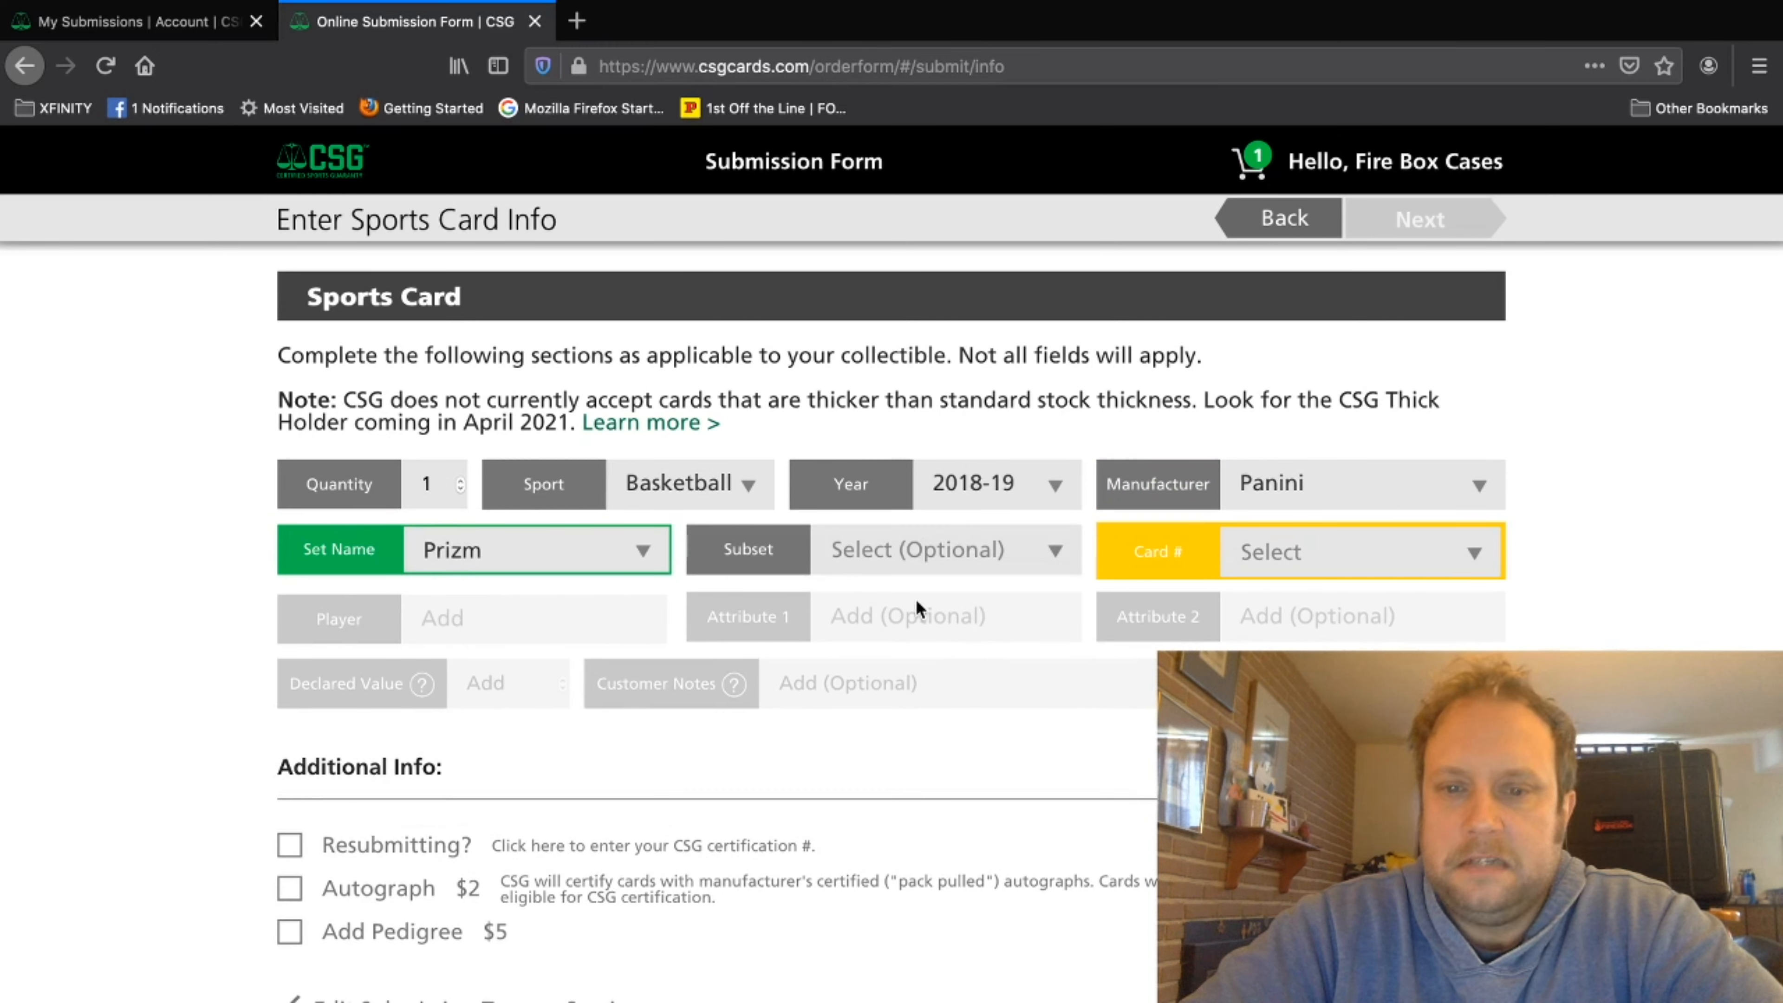
{"action": "left_click", "coordinate": [1307, 556]}
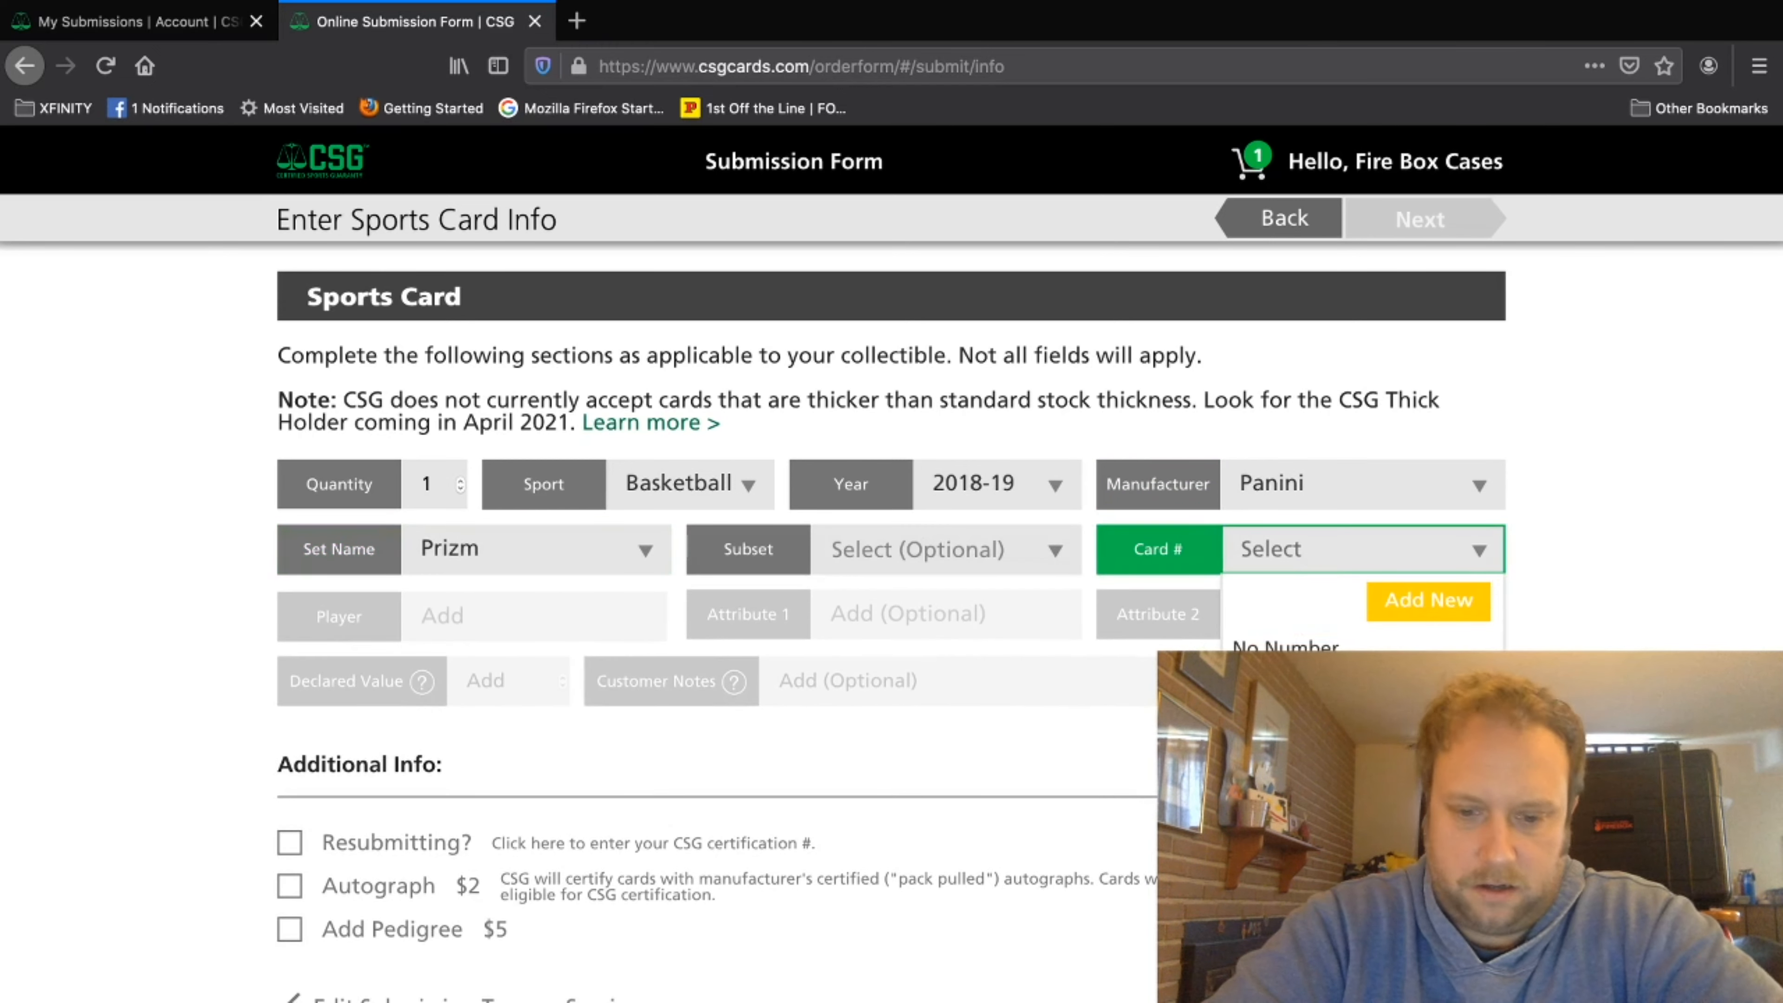
{"action": "type", "text": "15"}
{"action": "key", "text": "Return"}
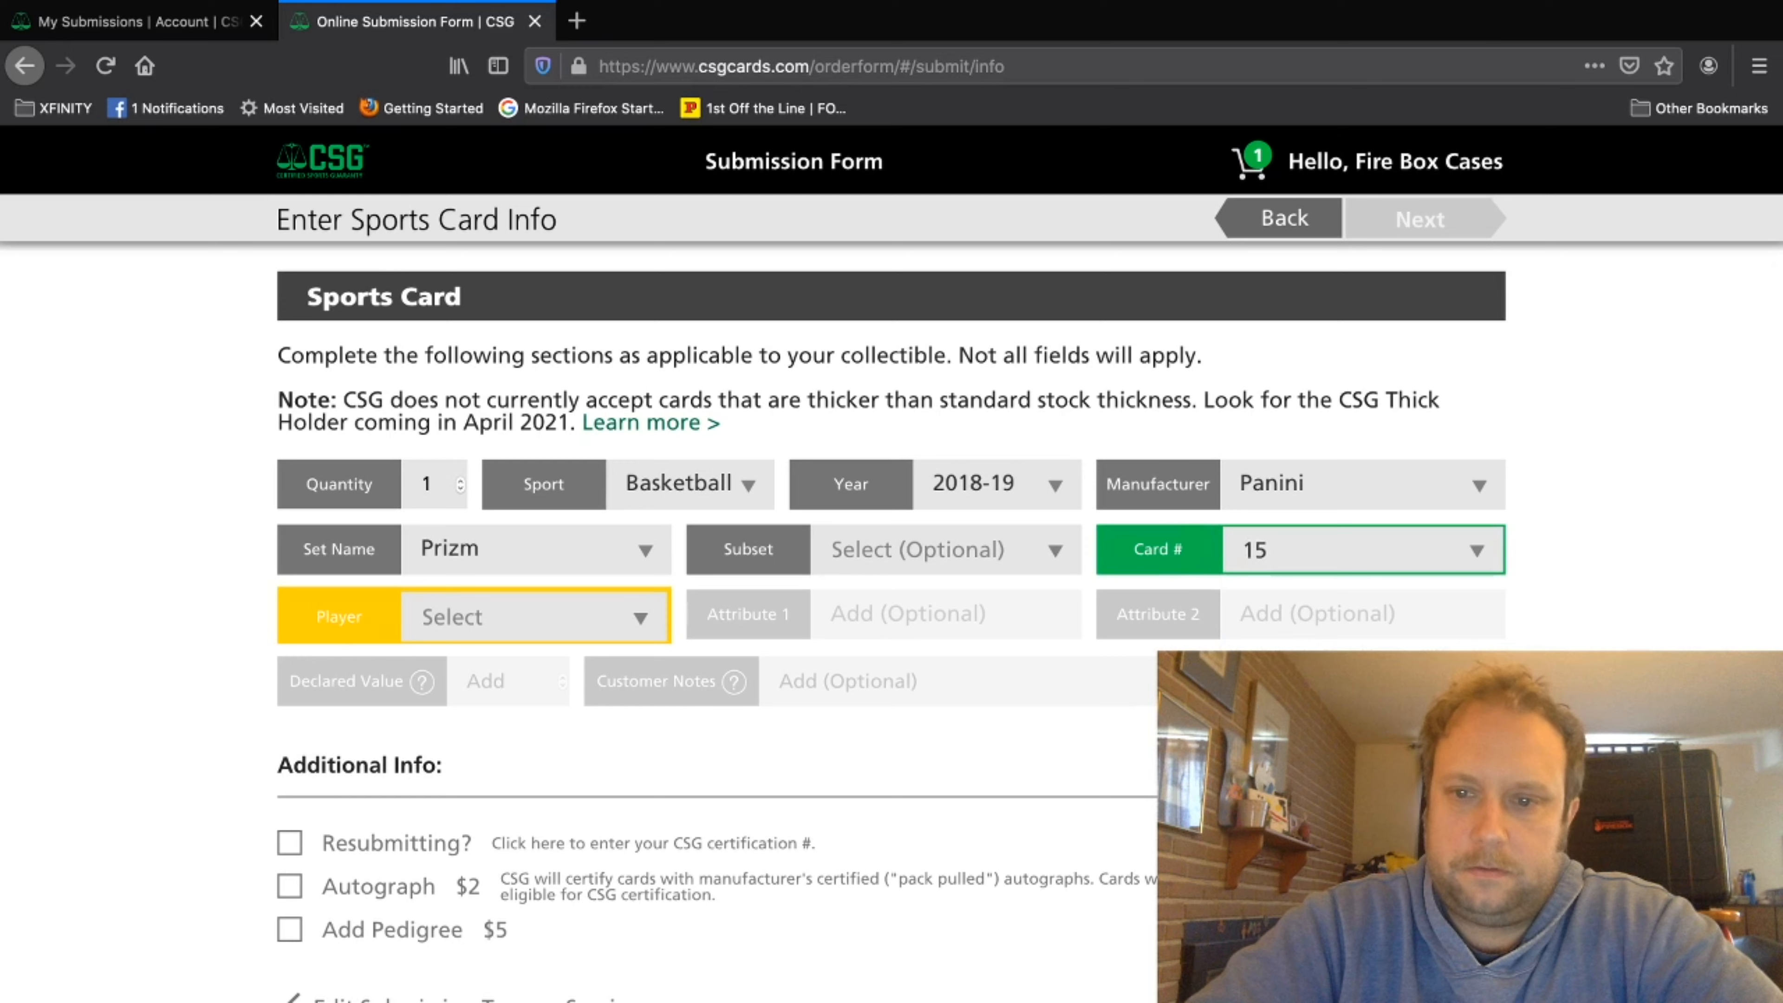
Step: Choose Kobe Bryant as the card's player
{"action": "left_click", "coordinate": [532, 612]}
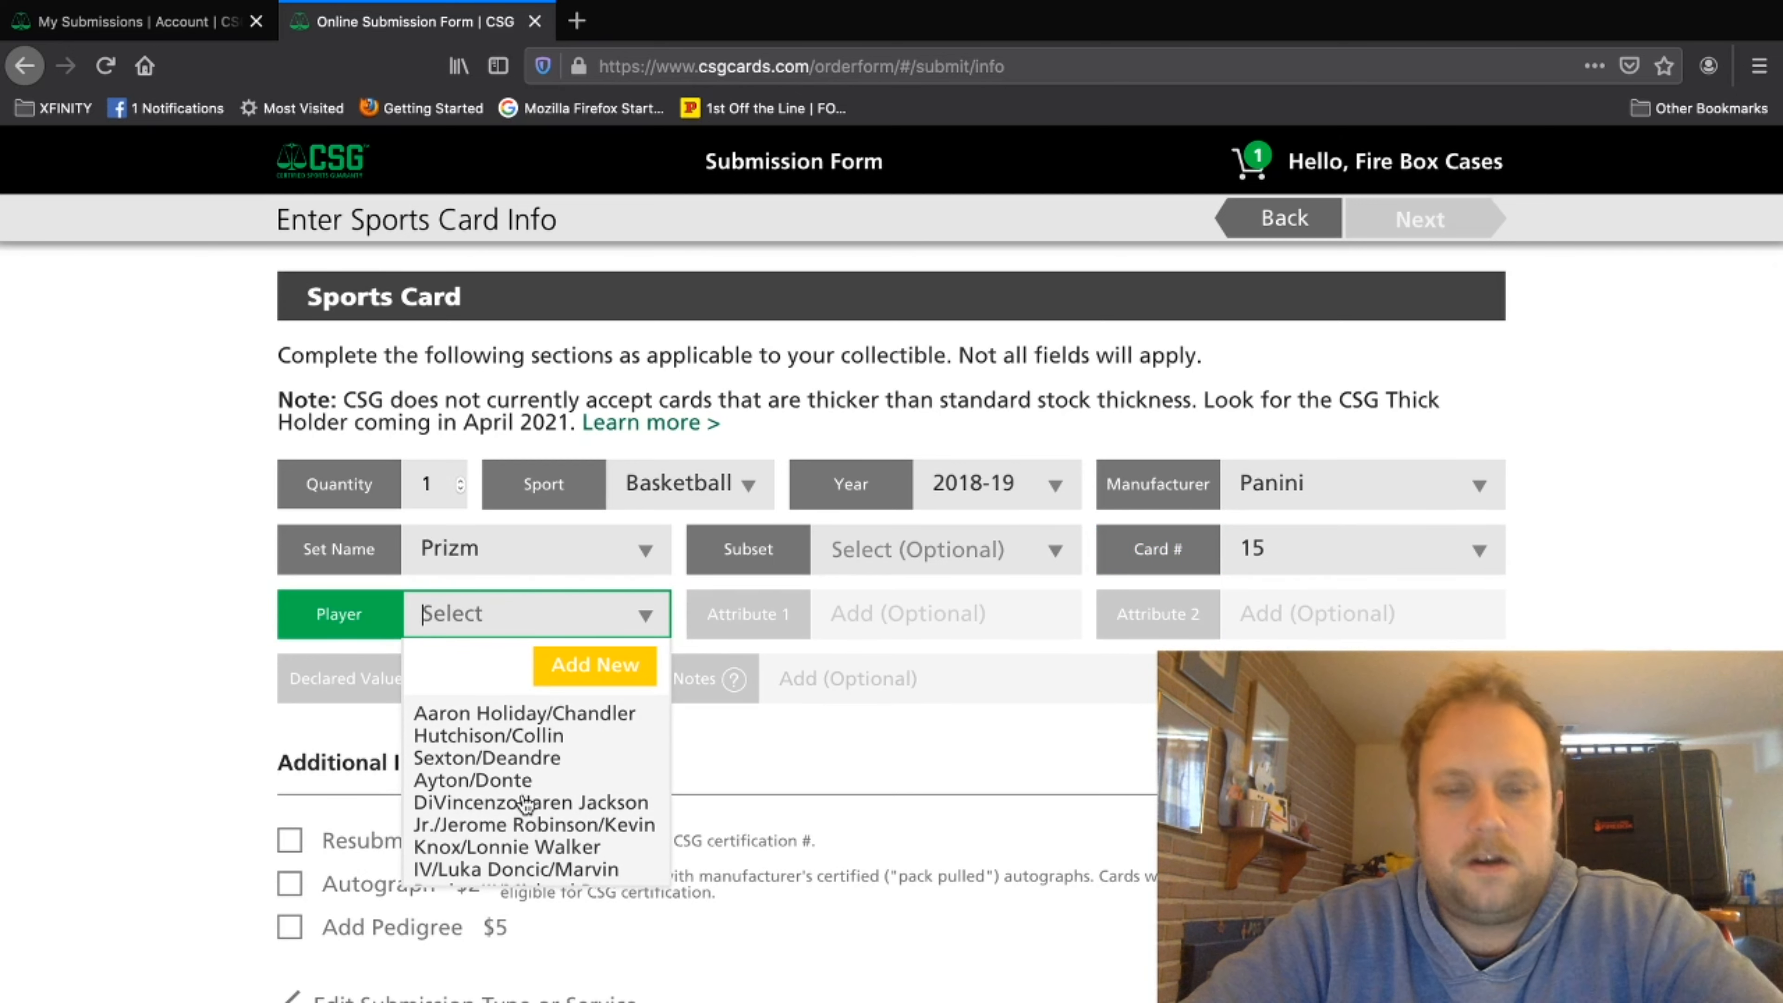
{"action": "scroll", "coordinate": [527, 804], "scroll_direction": "down", "scroll_amount": 5}
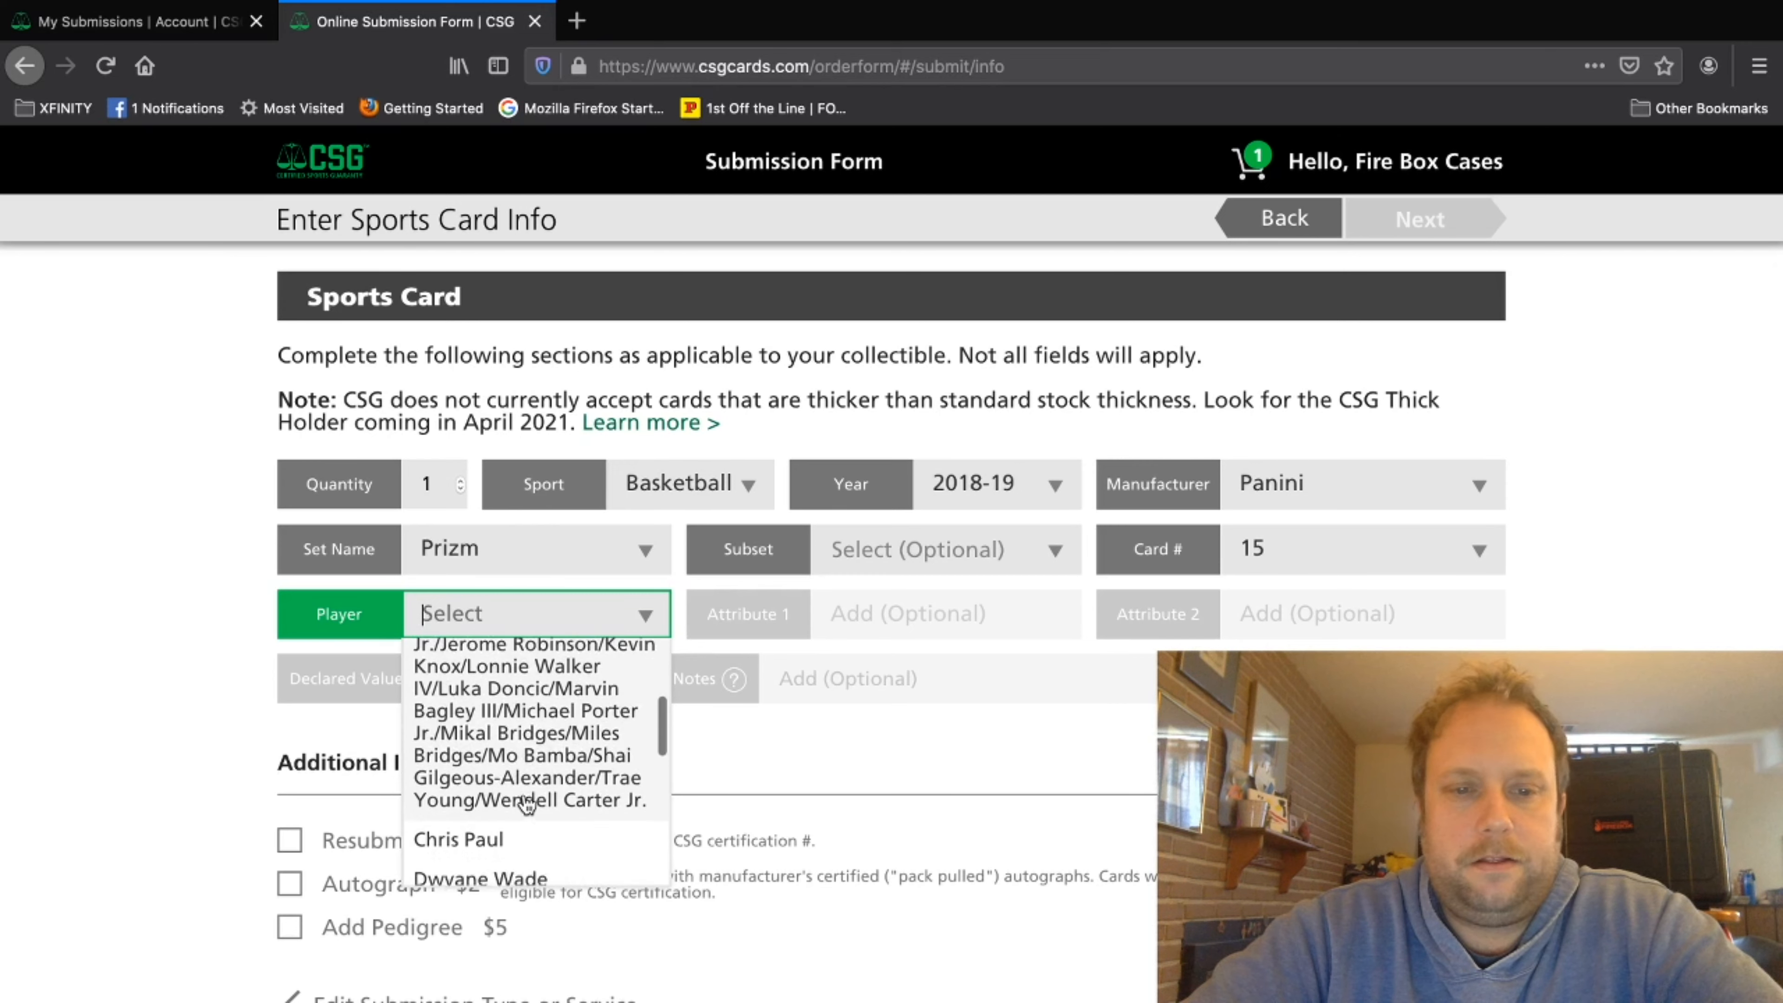
{"action": "scroll", "coordinate": [526, 805], "scroll_direction": "down", "scroll_amount": 4}
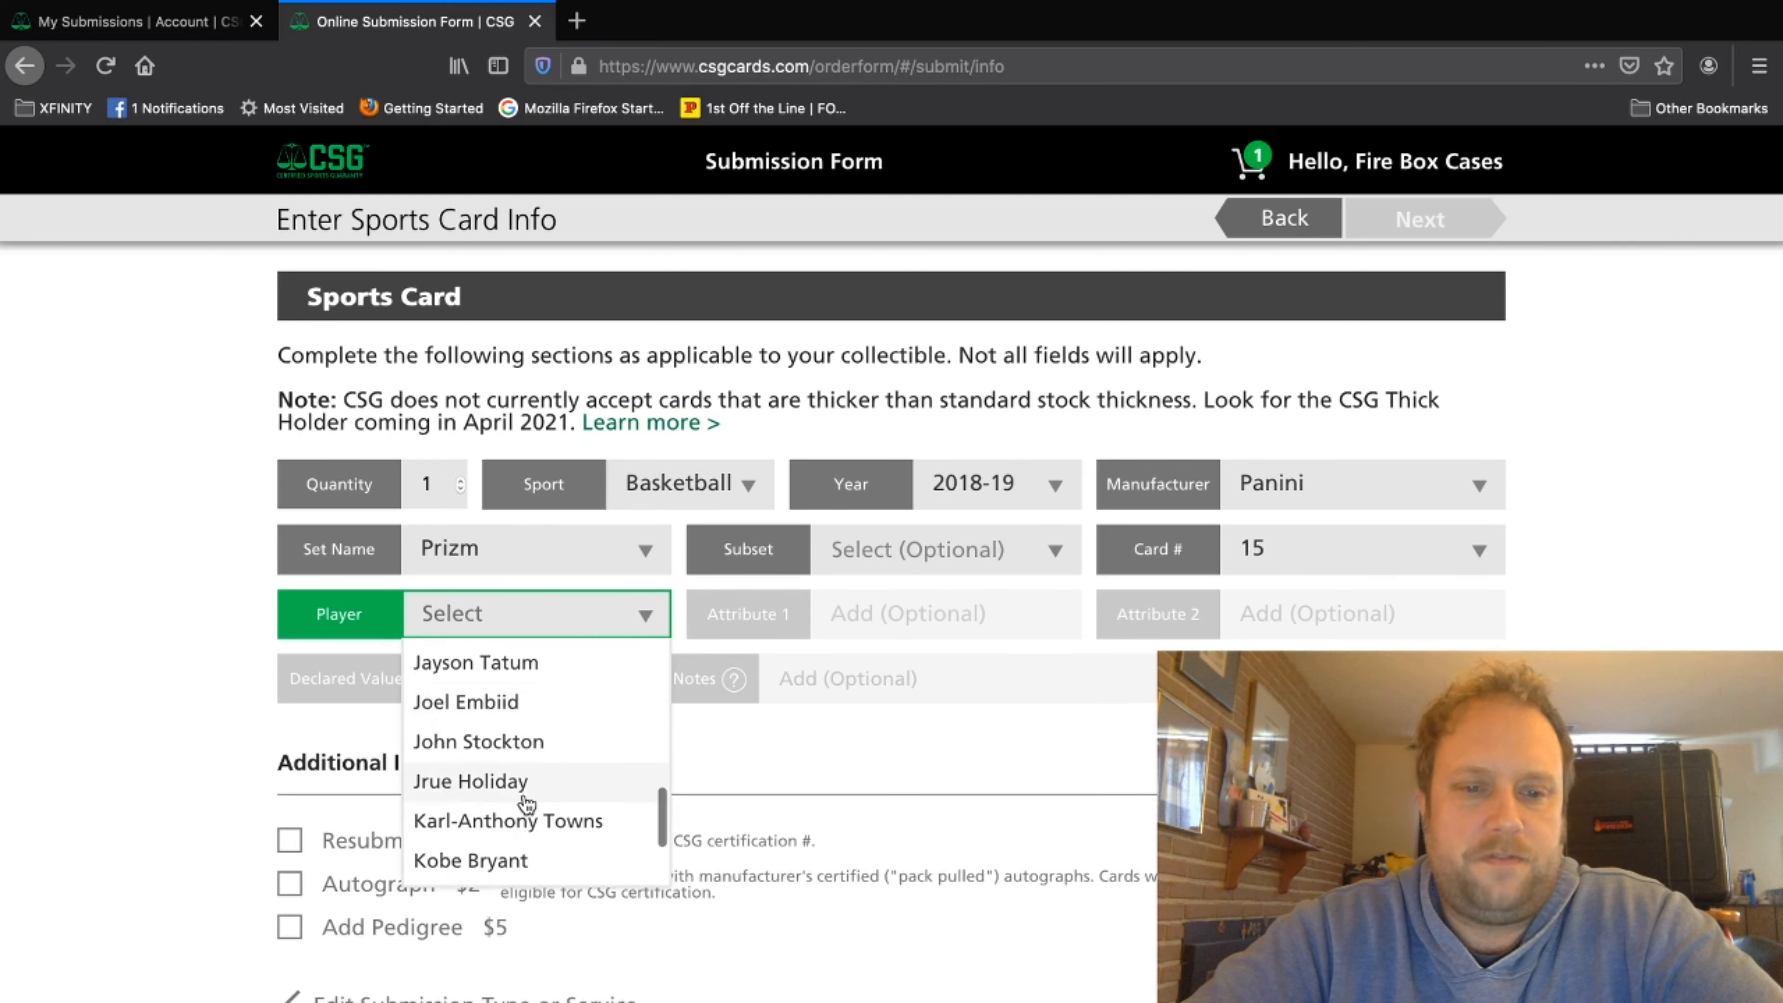
{"action": "left_click", "coordinate": [523, 784]}
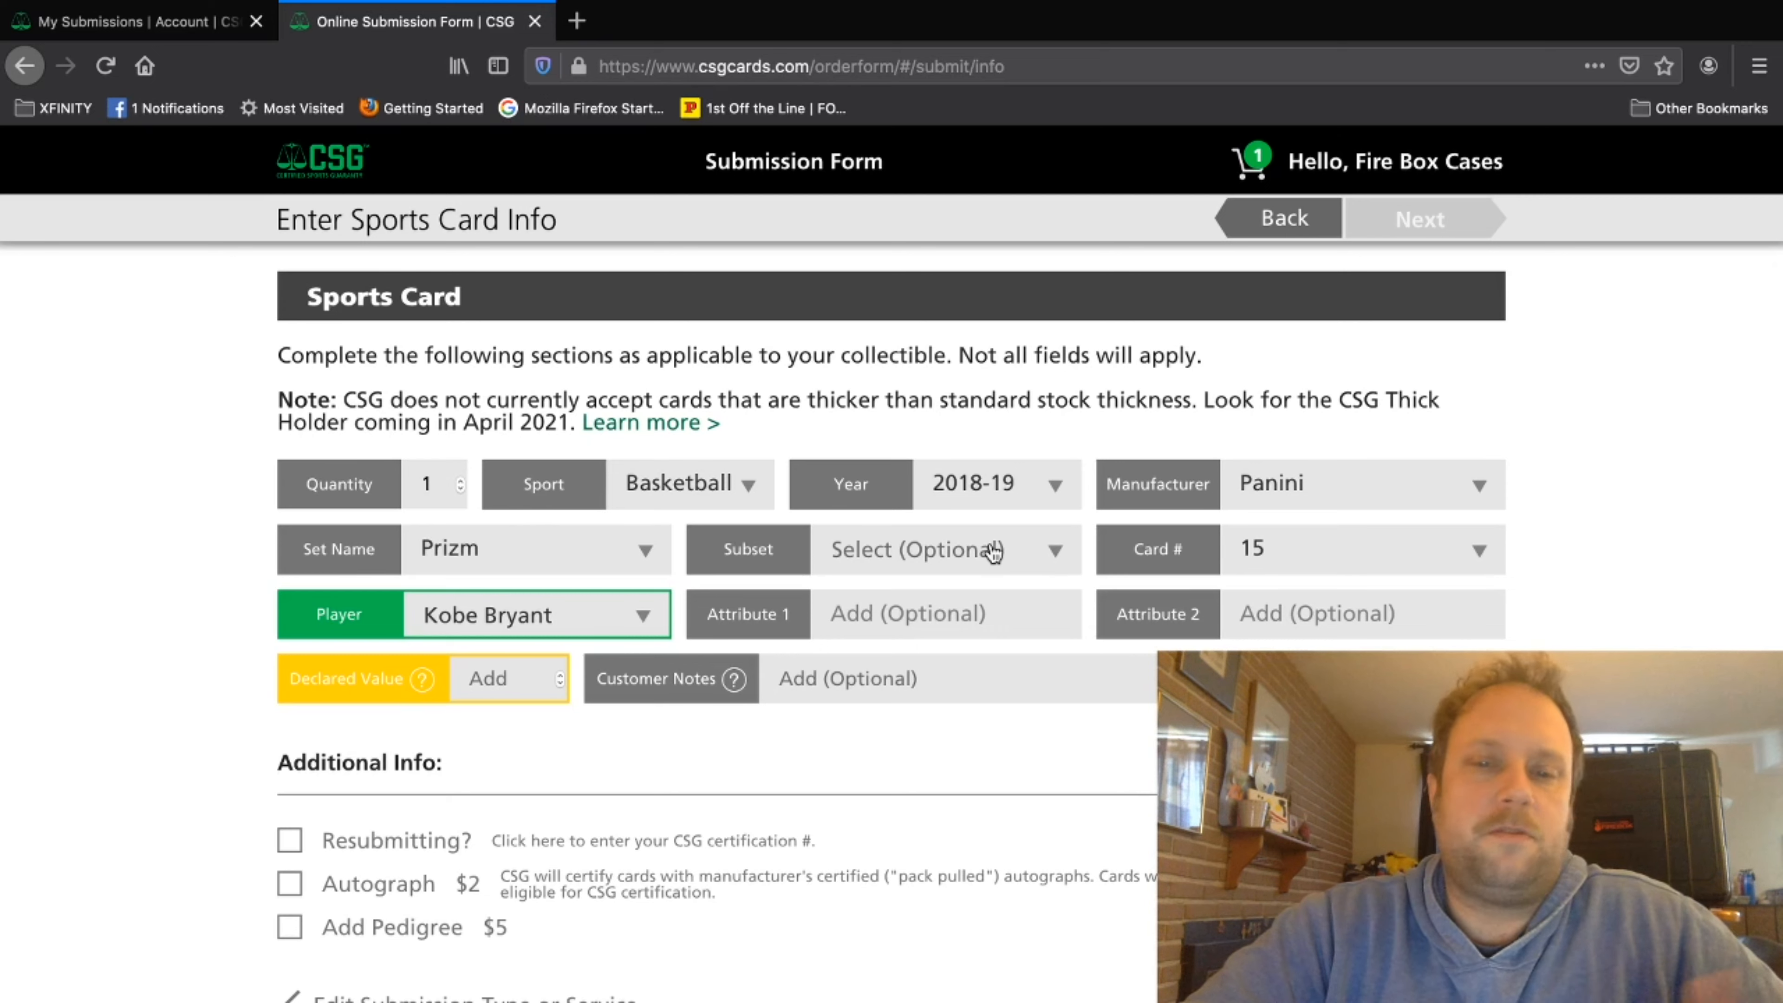
{"action": "left_click", "coordinate": [558, 618]}
{"action": "scroll", "coordinate": [562, 815], "scroll_direction": "down", "scroll_amount": 10}
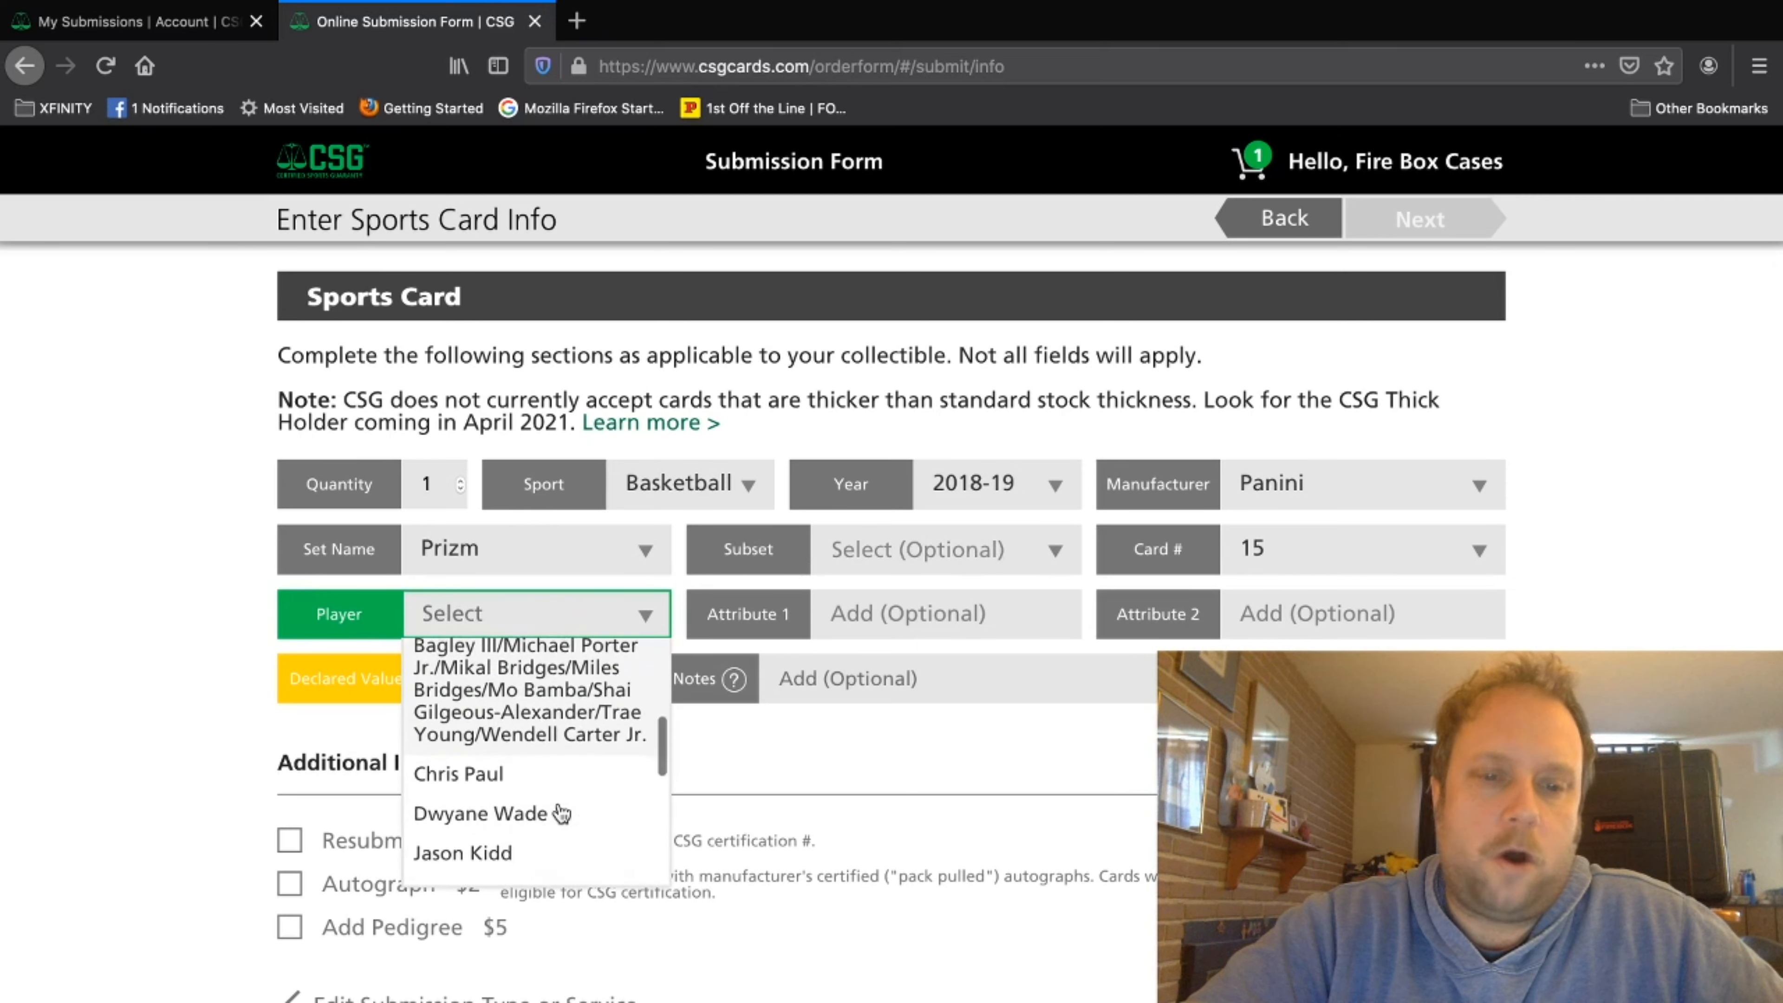
{"action": "scroll", "coordinate": [562, 813], "scroll_direction": "down", "scroll_amount": 2}
{"action": "left_click", "coordinate": [559, 832]}
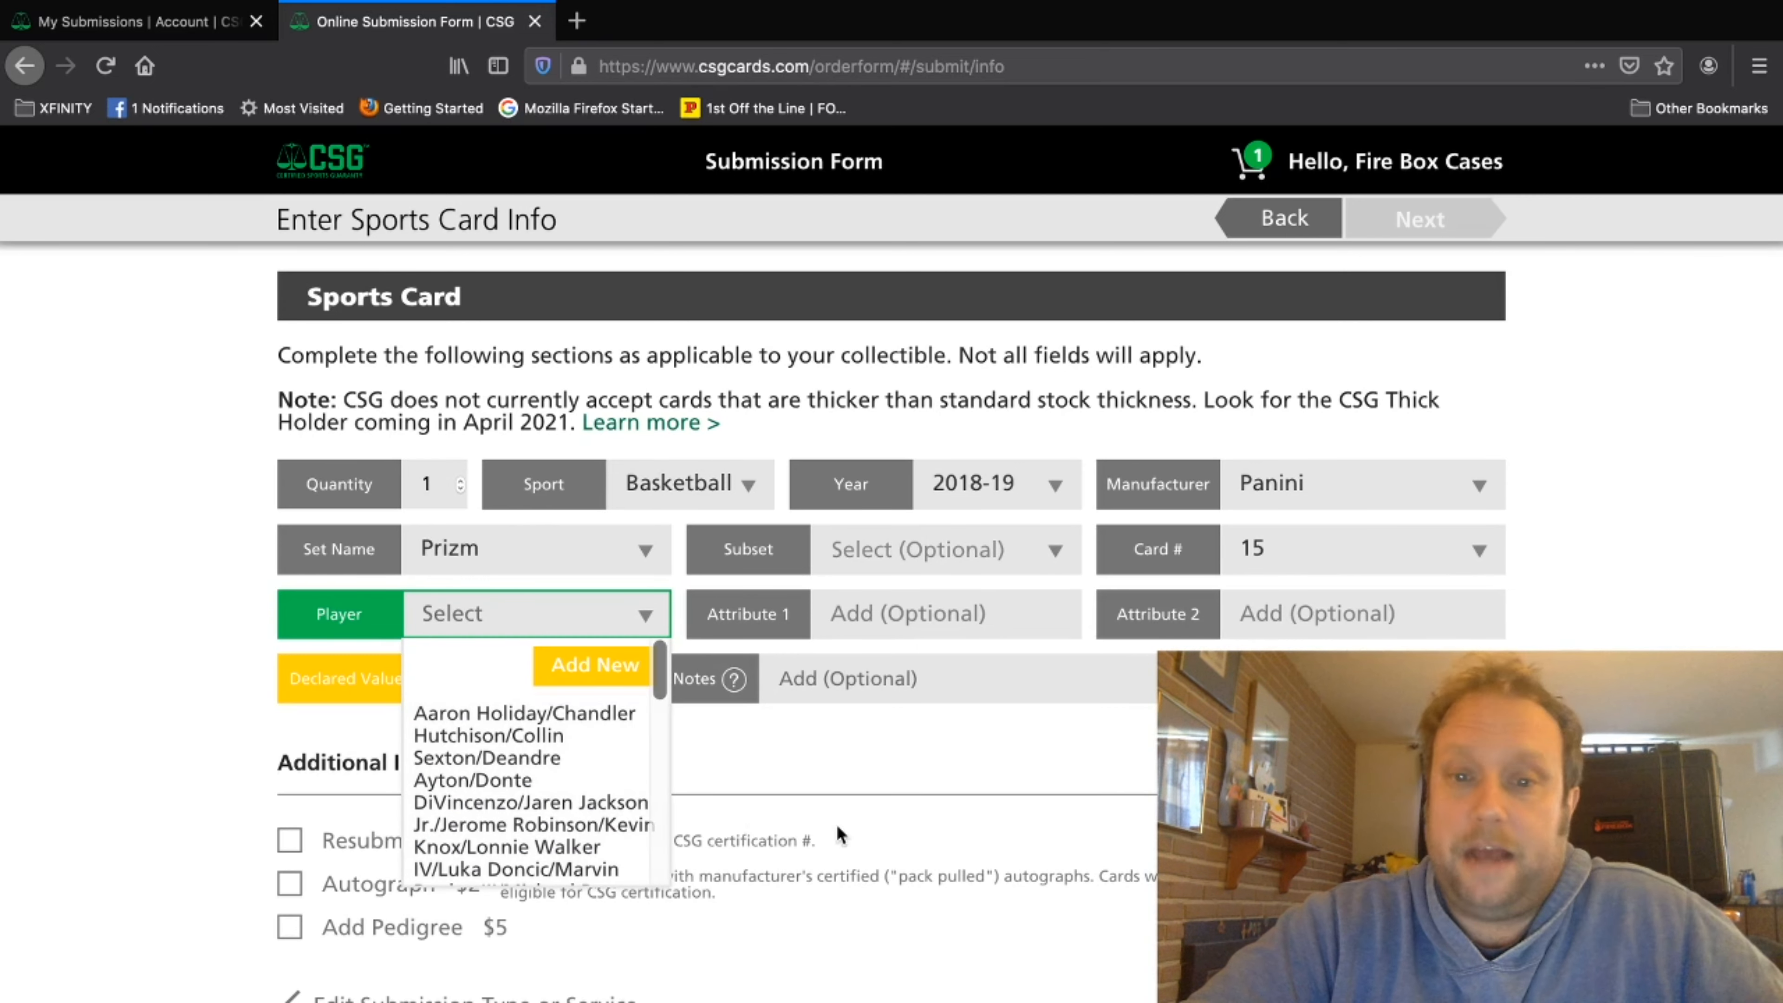
Step: Set the card's subset to N/A
{"action": "left_click", "coordinate": [1004, 554]}
{"action": "scroll", "coordinate": [920, 695], "scroll_direction": "down", "scroll_amount": 3}
{"action": "scroll", "coordinate": [931, 721], "scroll_direction": "down", "scroll_amount": 8}
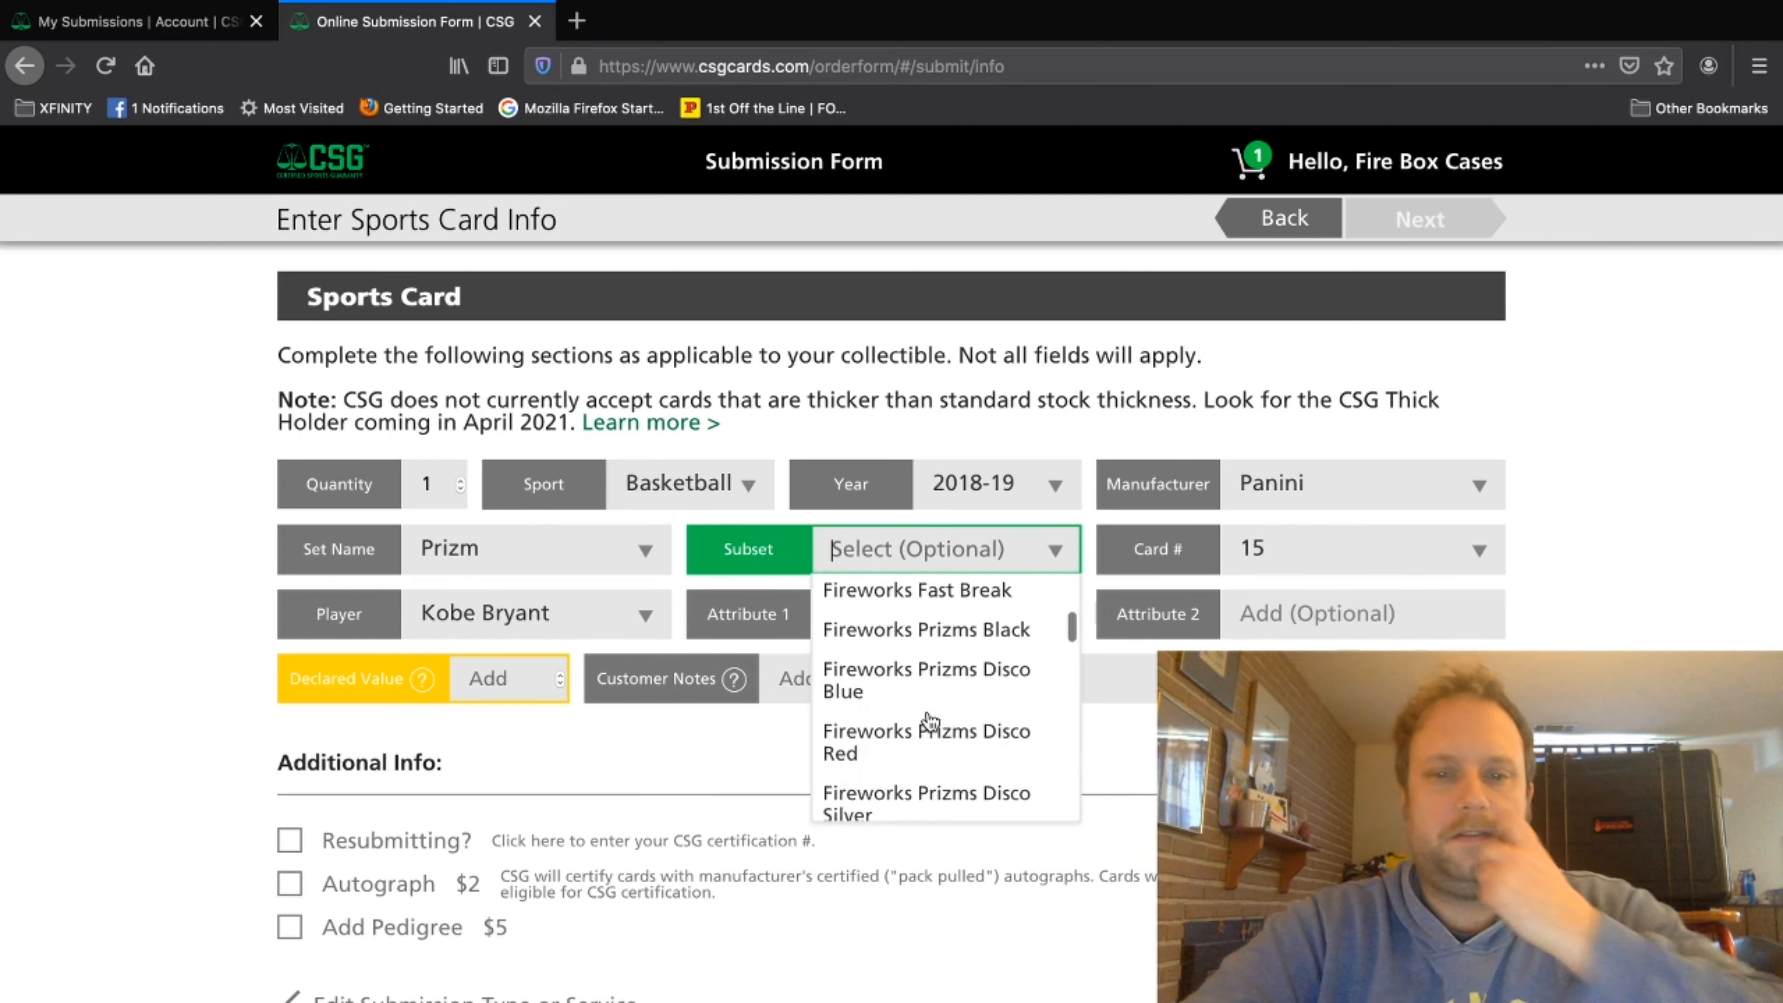
{"action": "scroll", "coordinate": [930, 721], "scroll_direction": "down", "scroll_amount": 5}
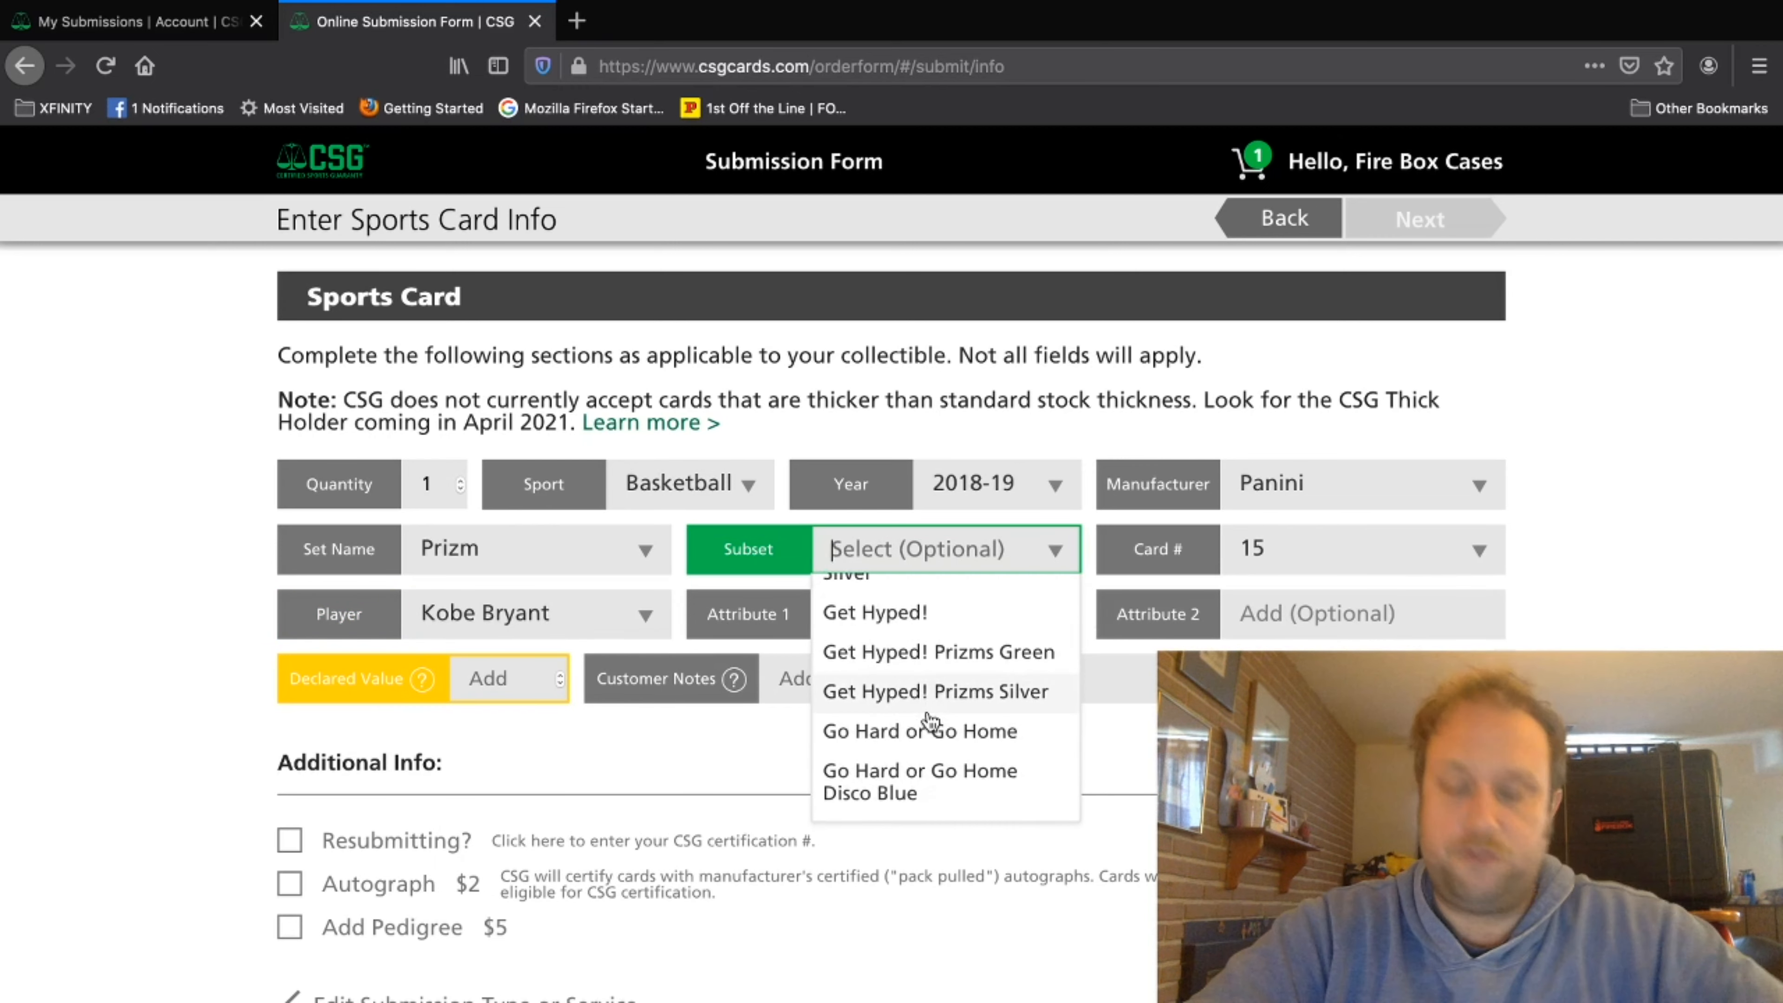
{"action": "scroll", "coordinate": [930, 722], "scroll_direction": "up", "scroll_amount": 5}
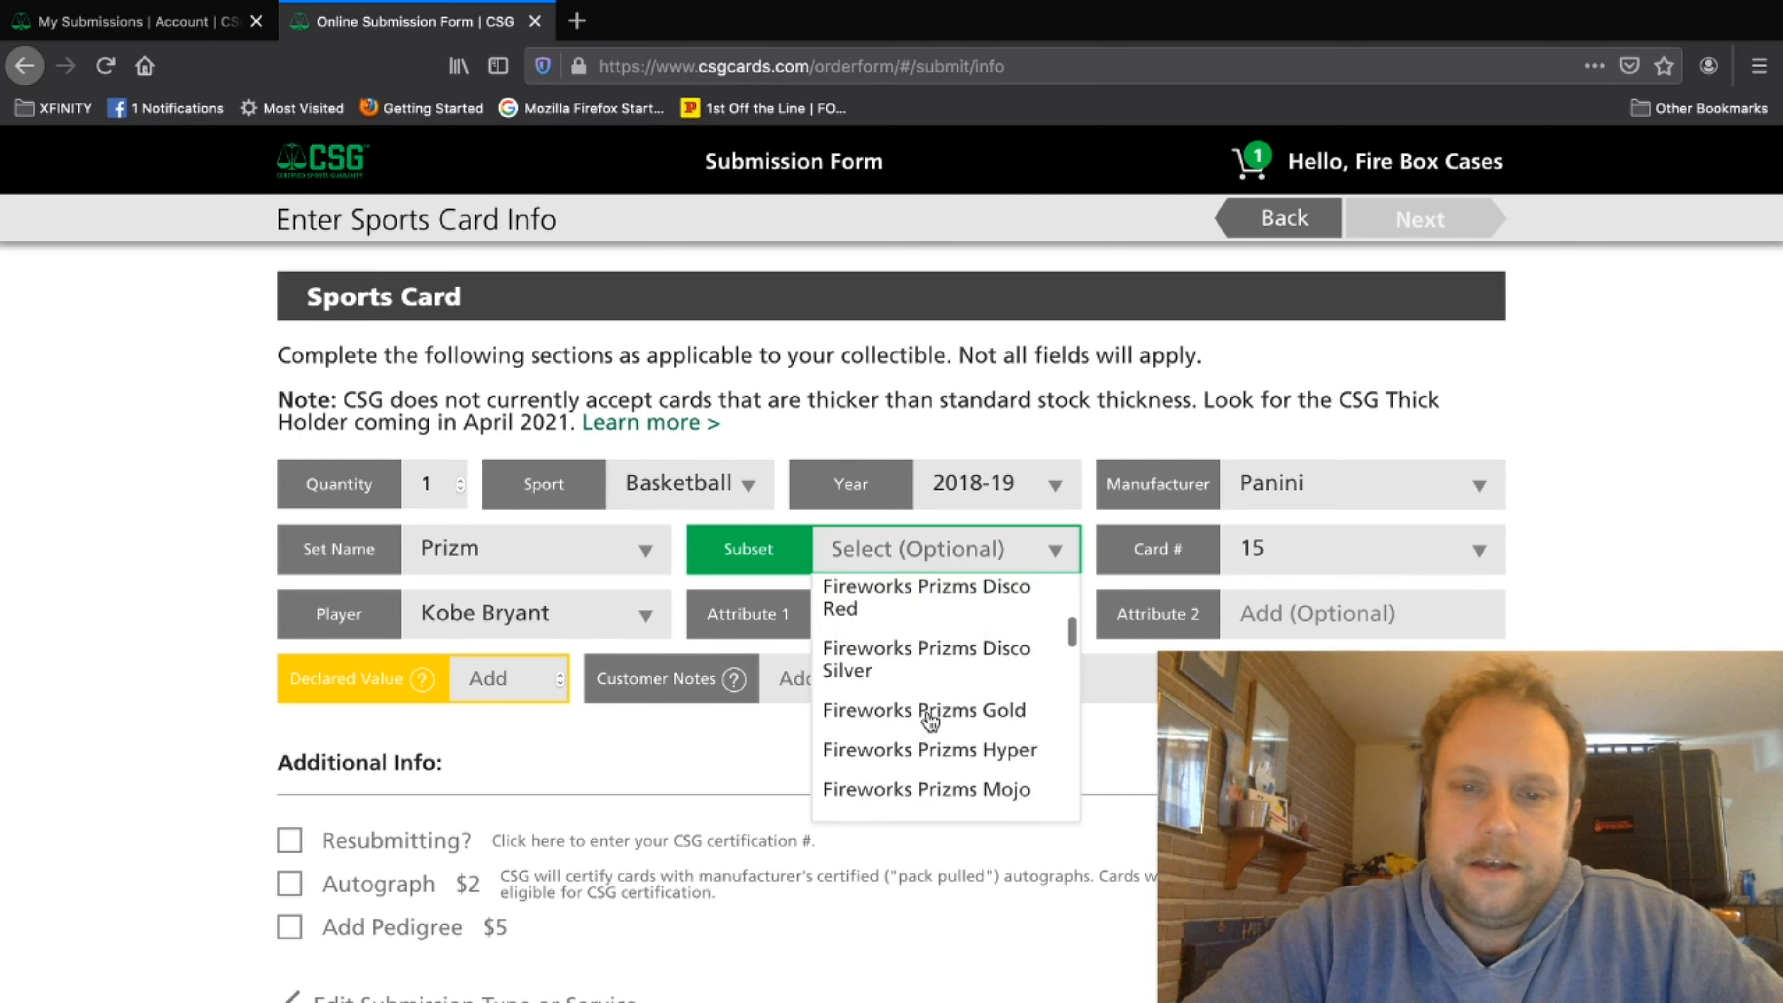
{"action": "scroll", "coordinate": [930, 721], "scroll_direction": "up", "scroll_amount": 2}
{"action": "scroll", "coordinate": [931, 721], "scroll_direction": "down", "scroll_amount": 10}
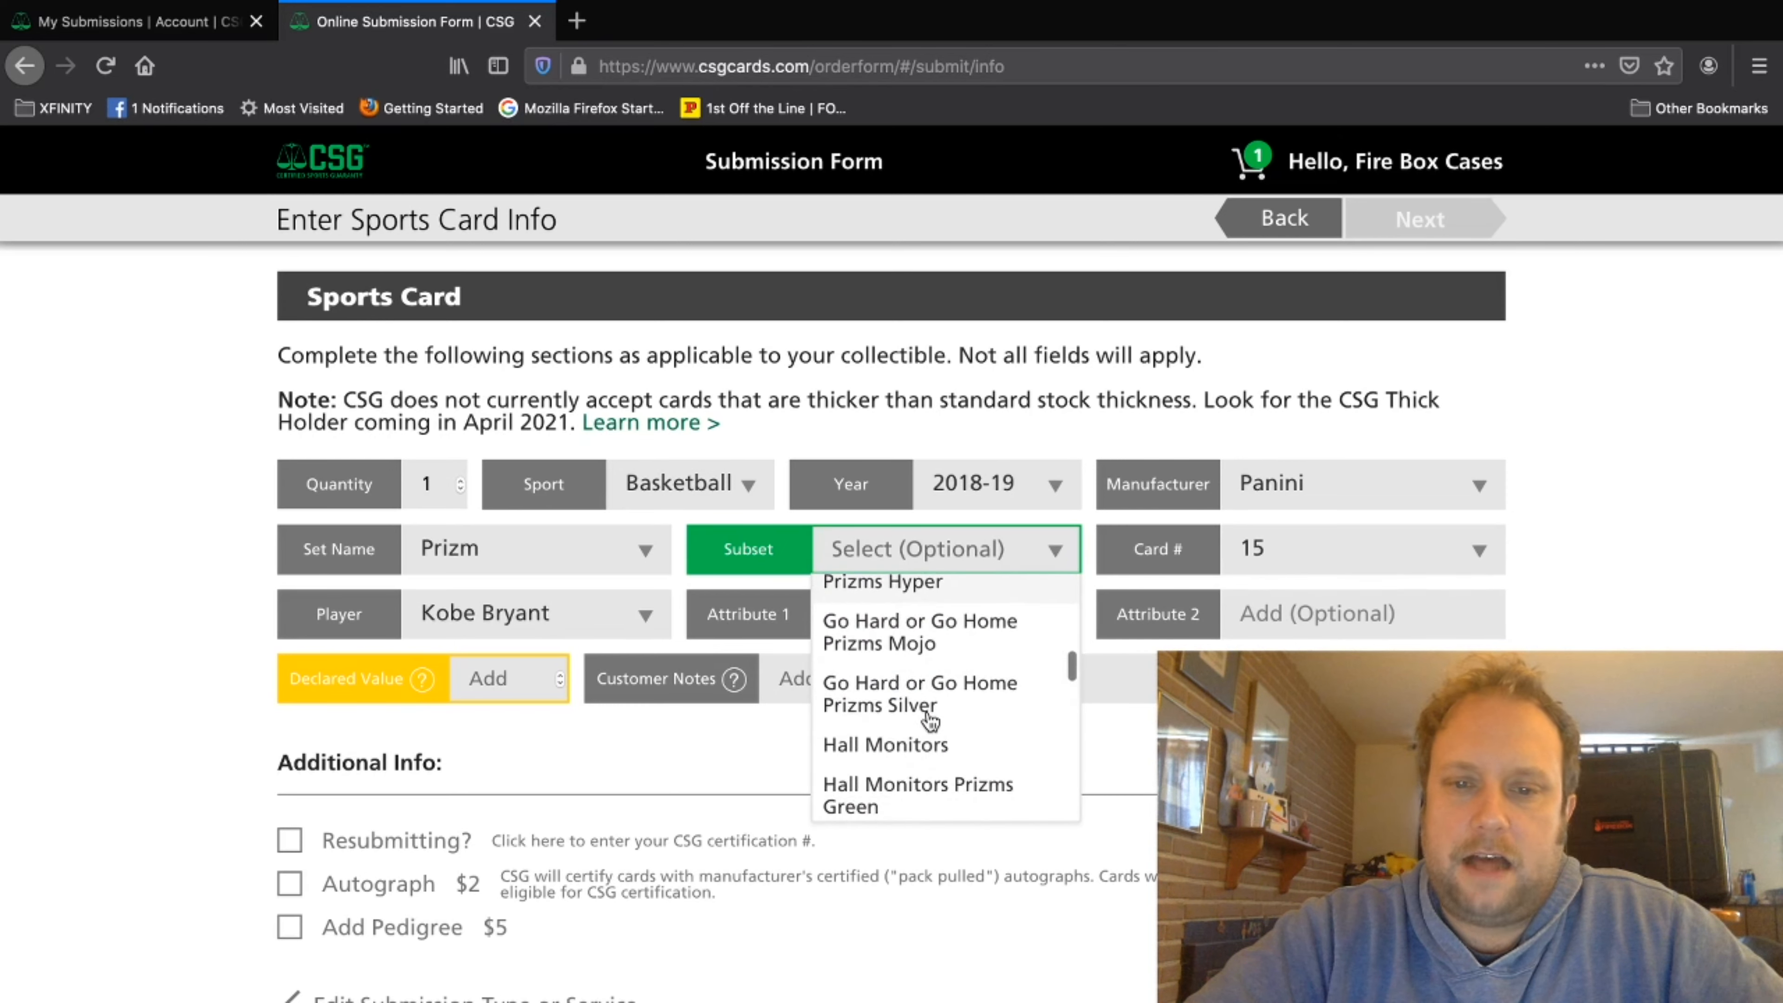
{"action": "scroll", "coordinate": [927, 719], "scroll_direction": "down", "scroll_amount": 6}
{"action": "scroll", "coordinate": [913, 808], "scroll_direction": "up", "scroll_amount": 2}
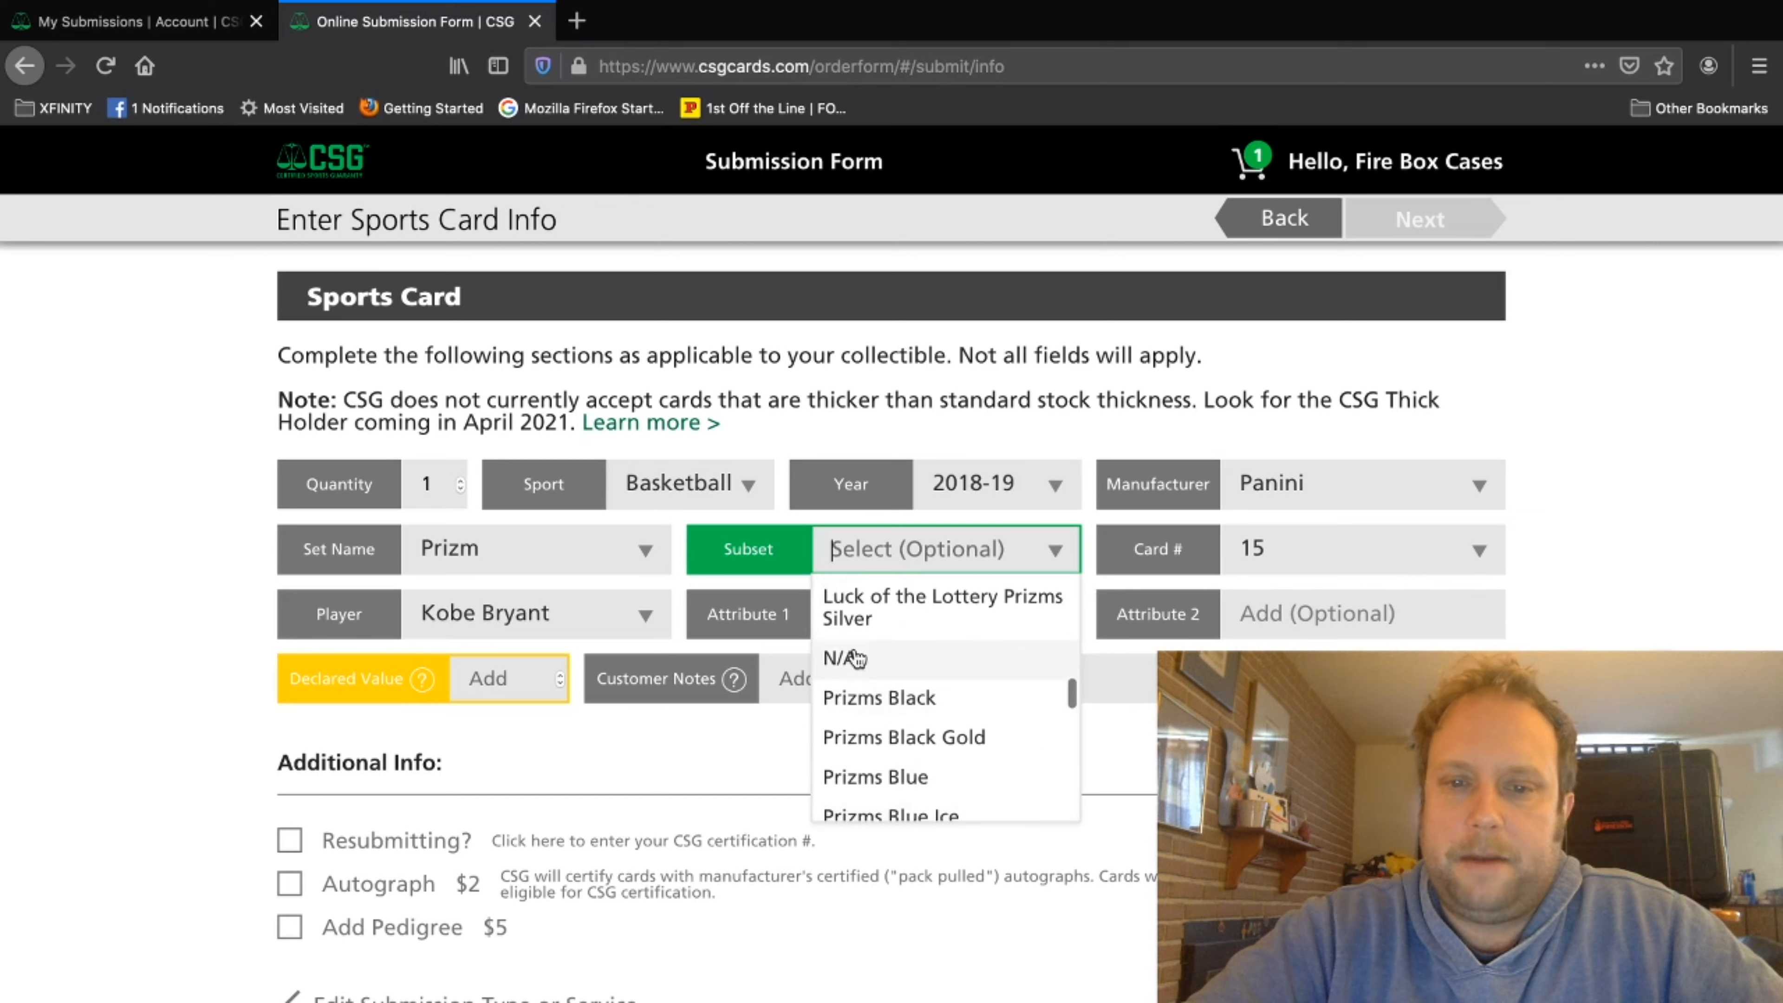
{"action": "left_click", "coordinate": [858, 664]}
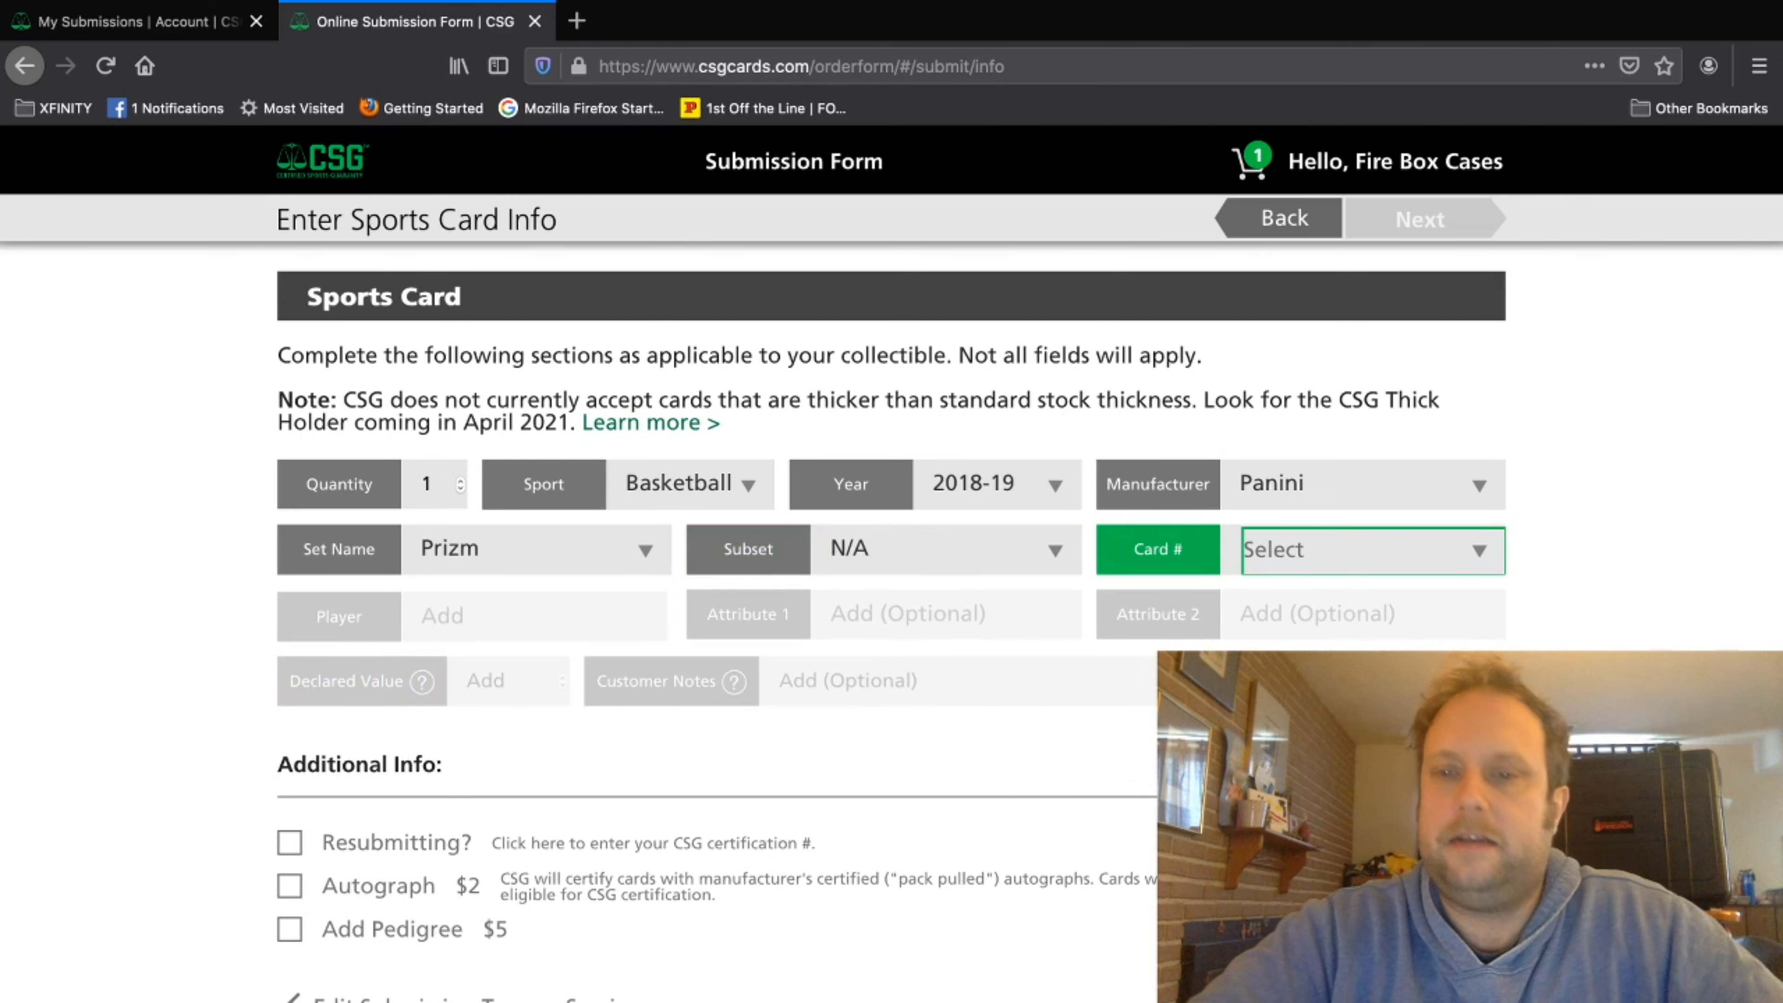
Step: Try to select card number 15 from the existing entries for the N/A subset
{"action": "type", "text": "15"}
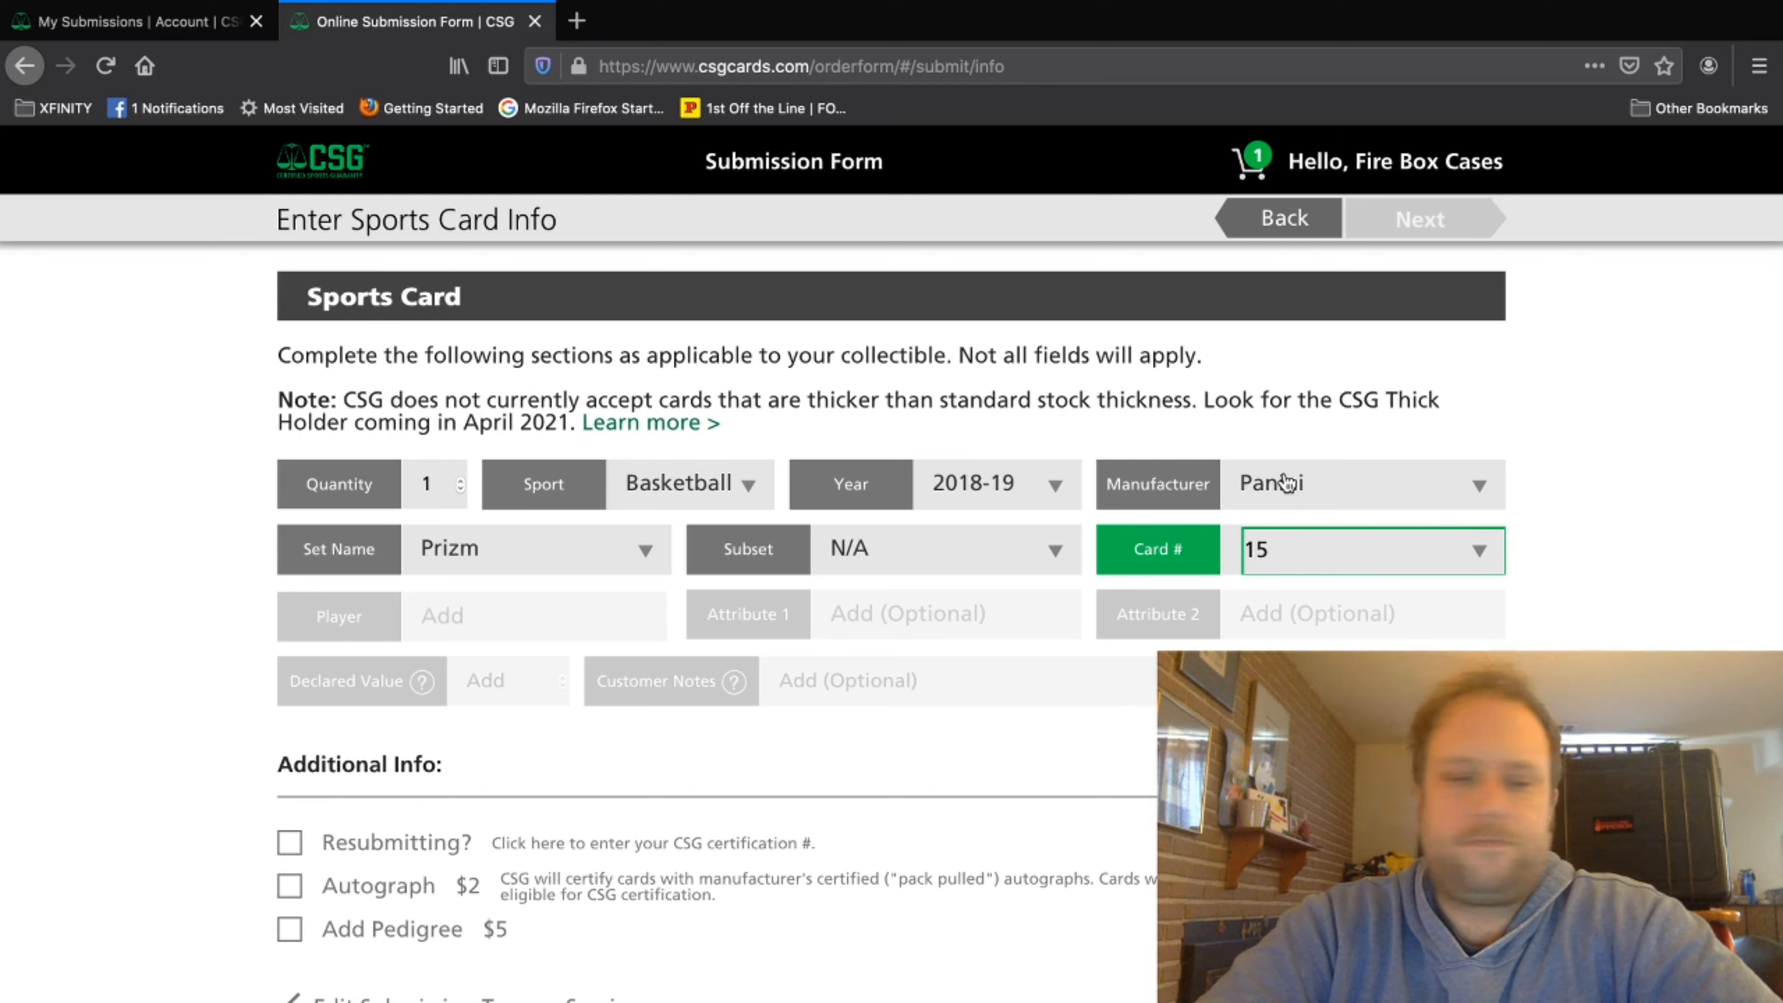
{"action": "left_click", "coordinate": [1300, 558]}
{"action": "key", "text": "Return"}
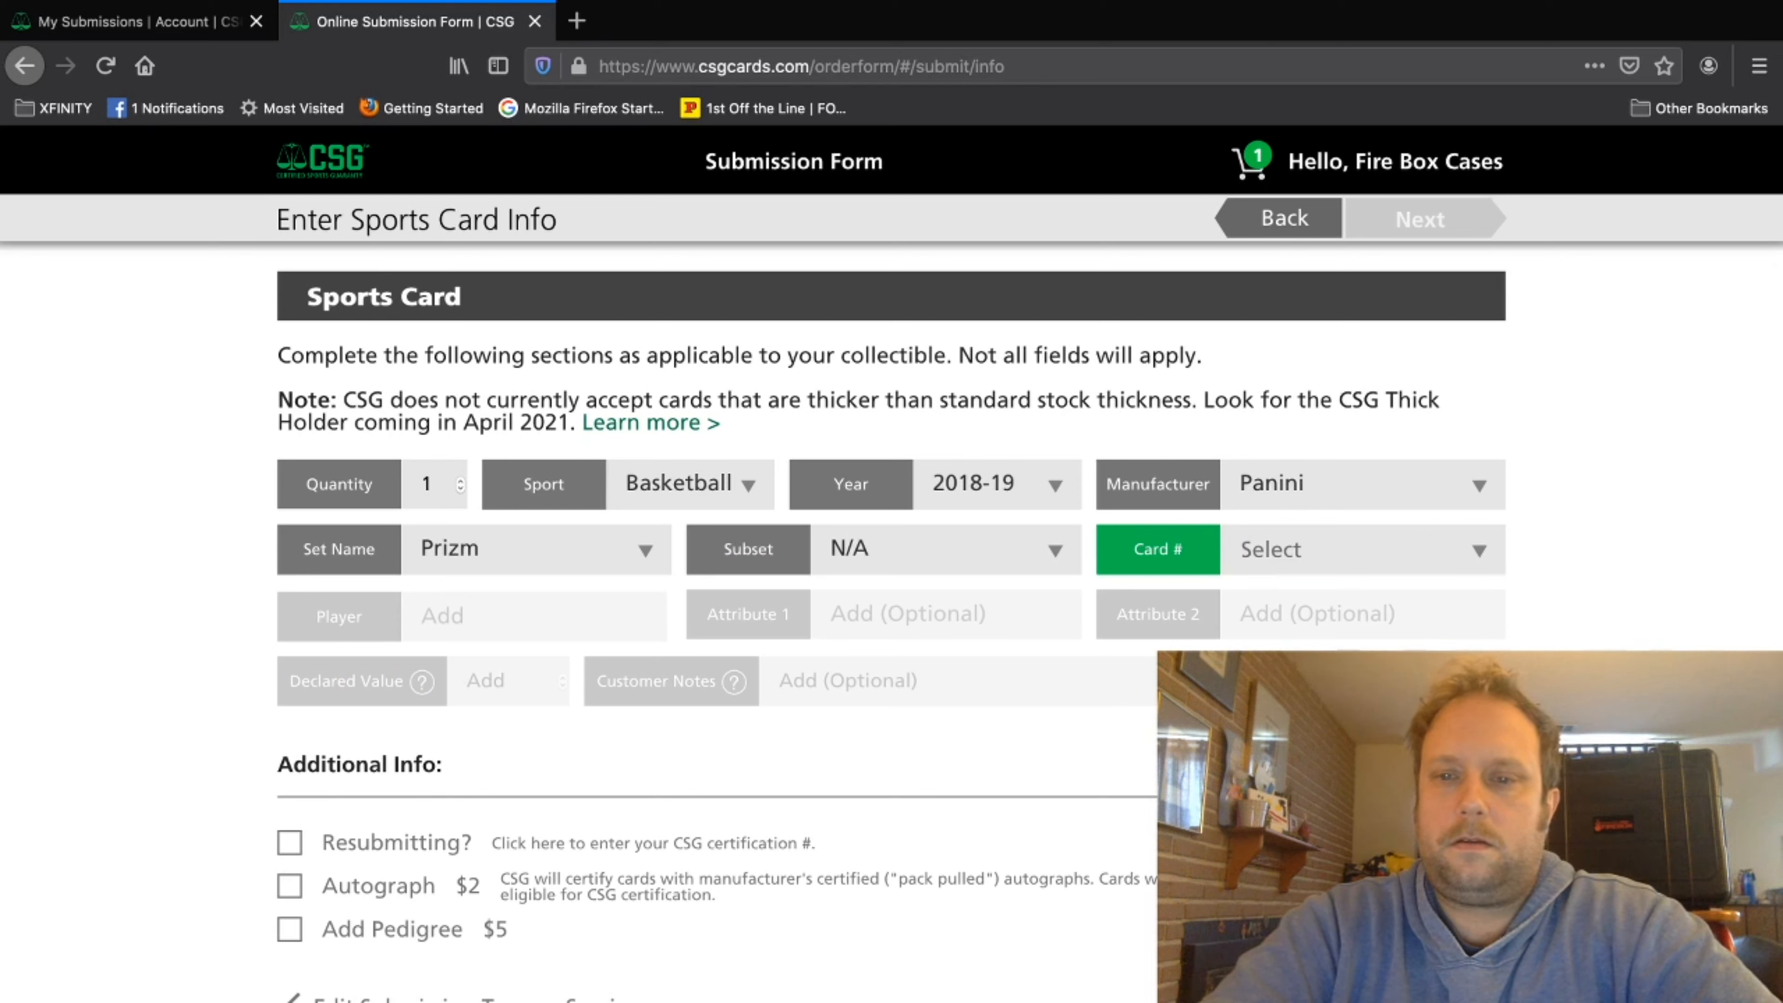
{"action": "left_click", "coordinate": [1260, 548]}
{"action": "type", "text": "1"}
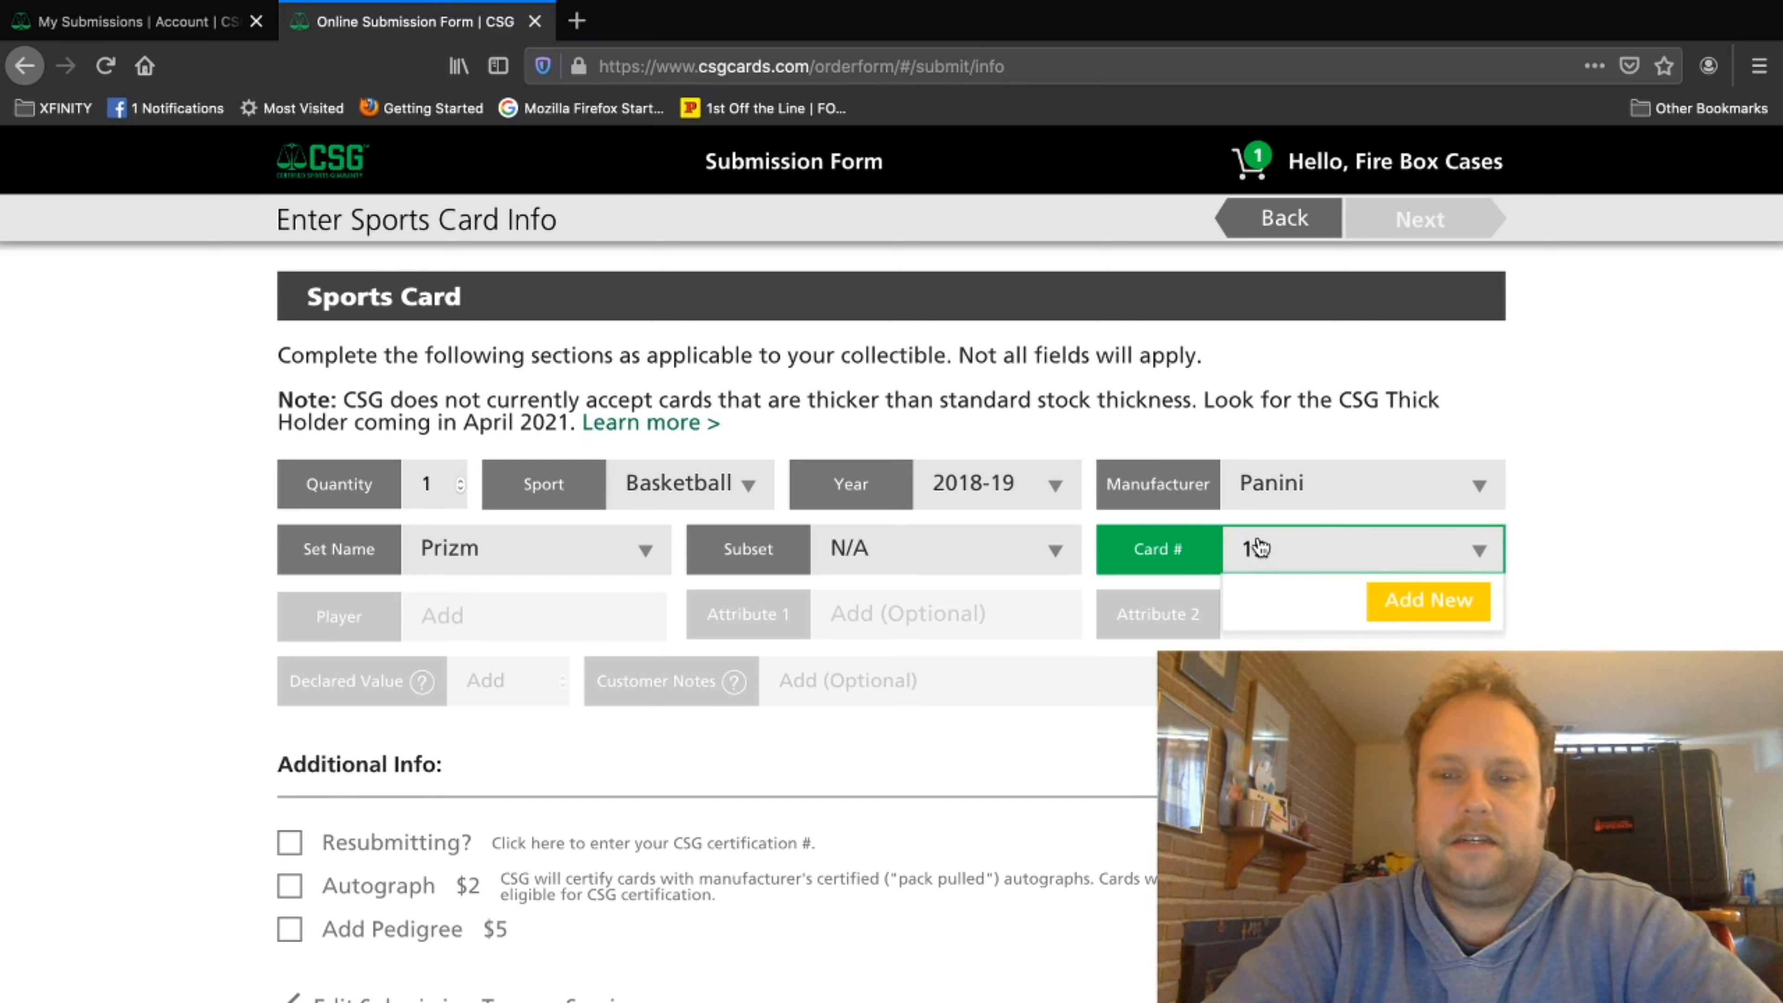
{"action": "key", "text": "BackSpace"}
{"action": "key", "text": "BackSpace"}
{"action": "type", "text": "15"}
{"action": "key", "text": "Return"}
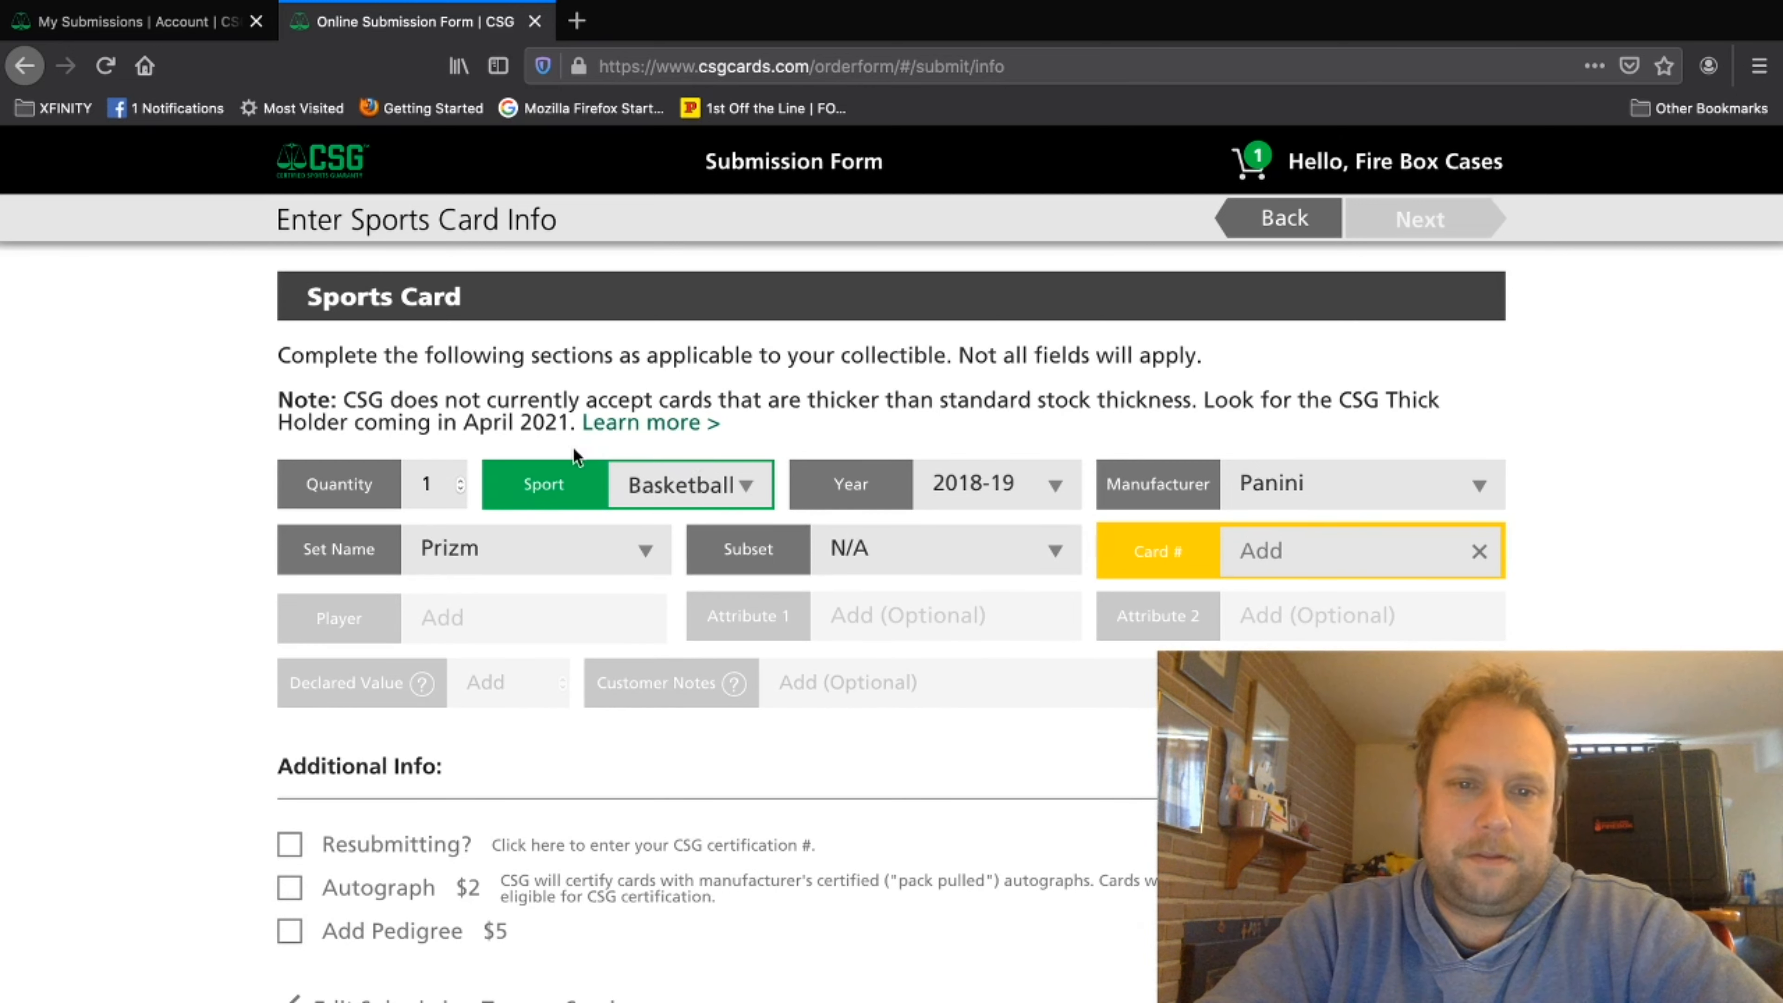
Step: Enter 15 as a new custom card number
{"action": "left_click", "coordinate": [1301, 555]}
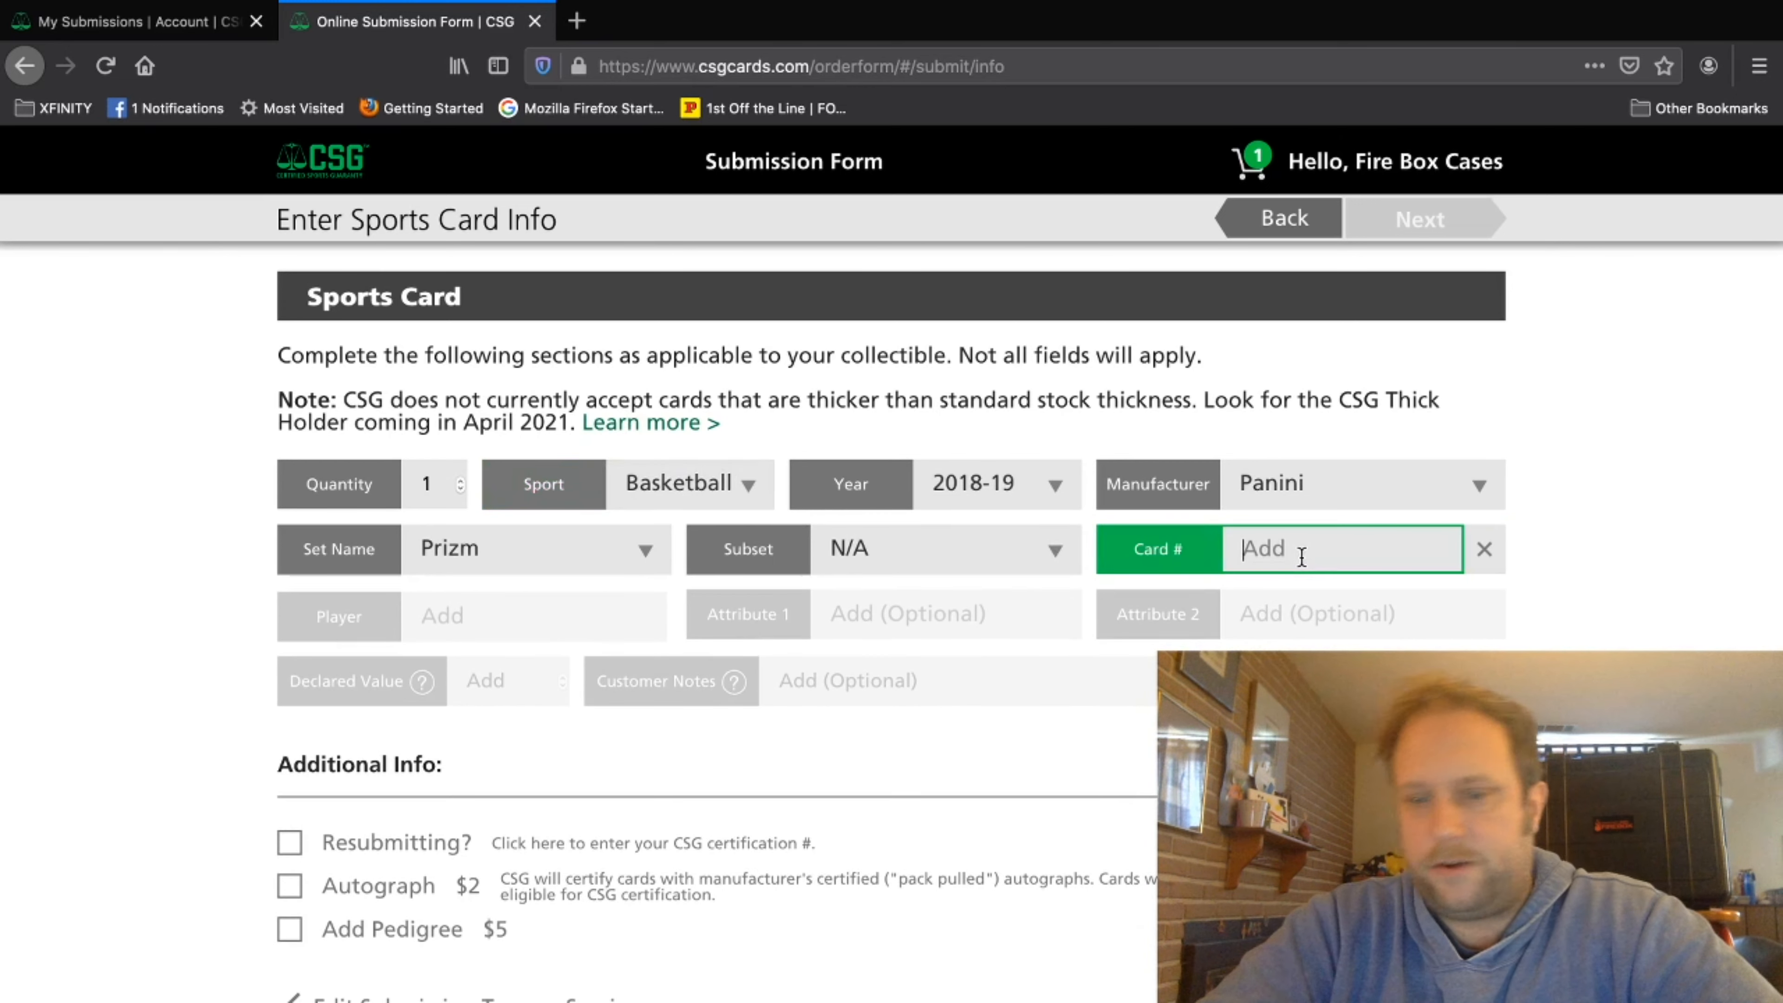
{"action": "type", "text": "15"}
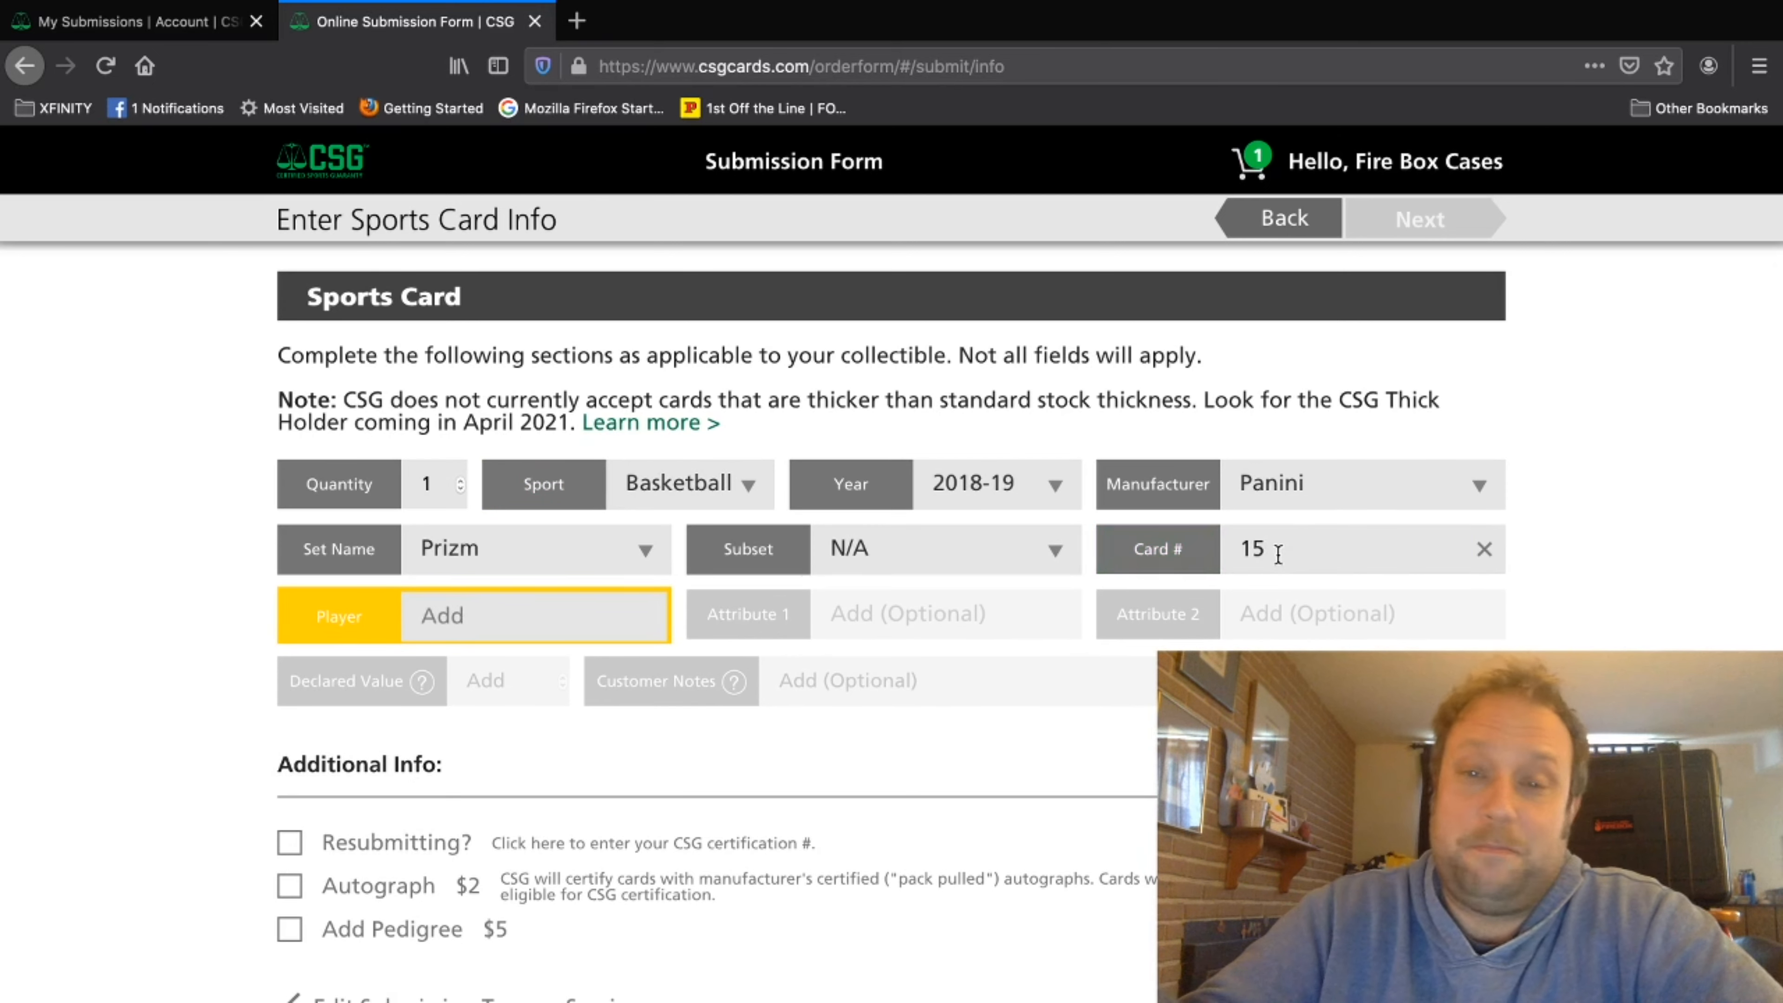
{"action": "left_click", "coordinate": [1278, 554]}
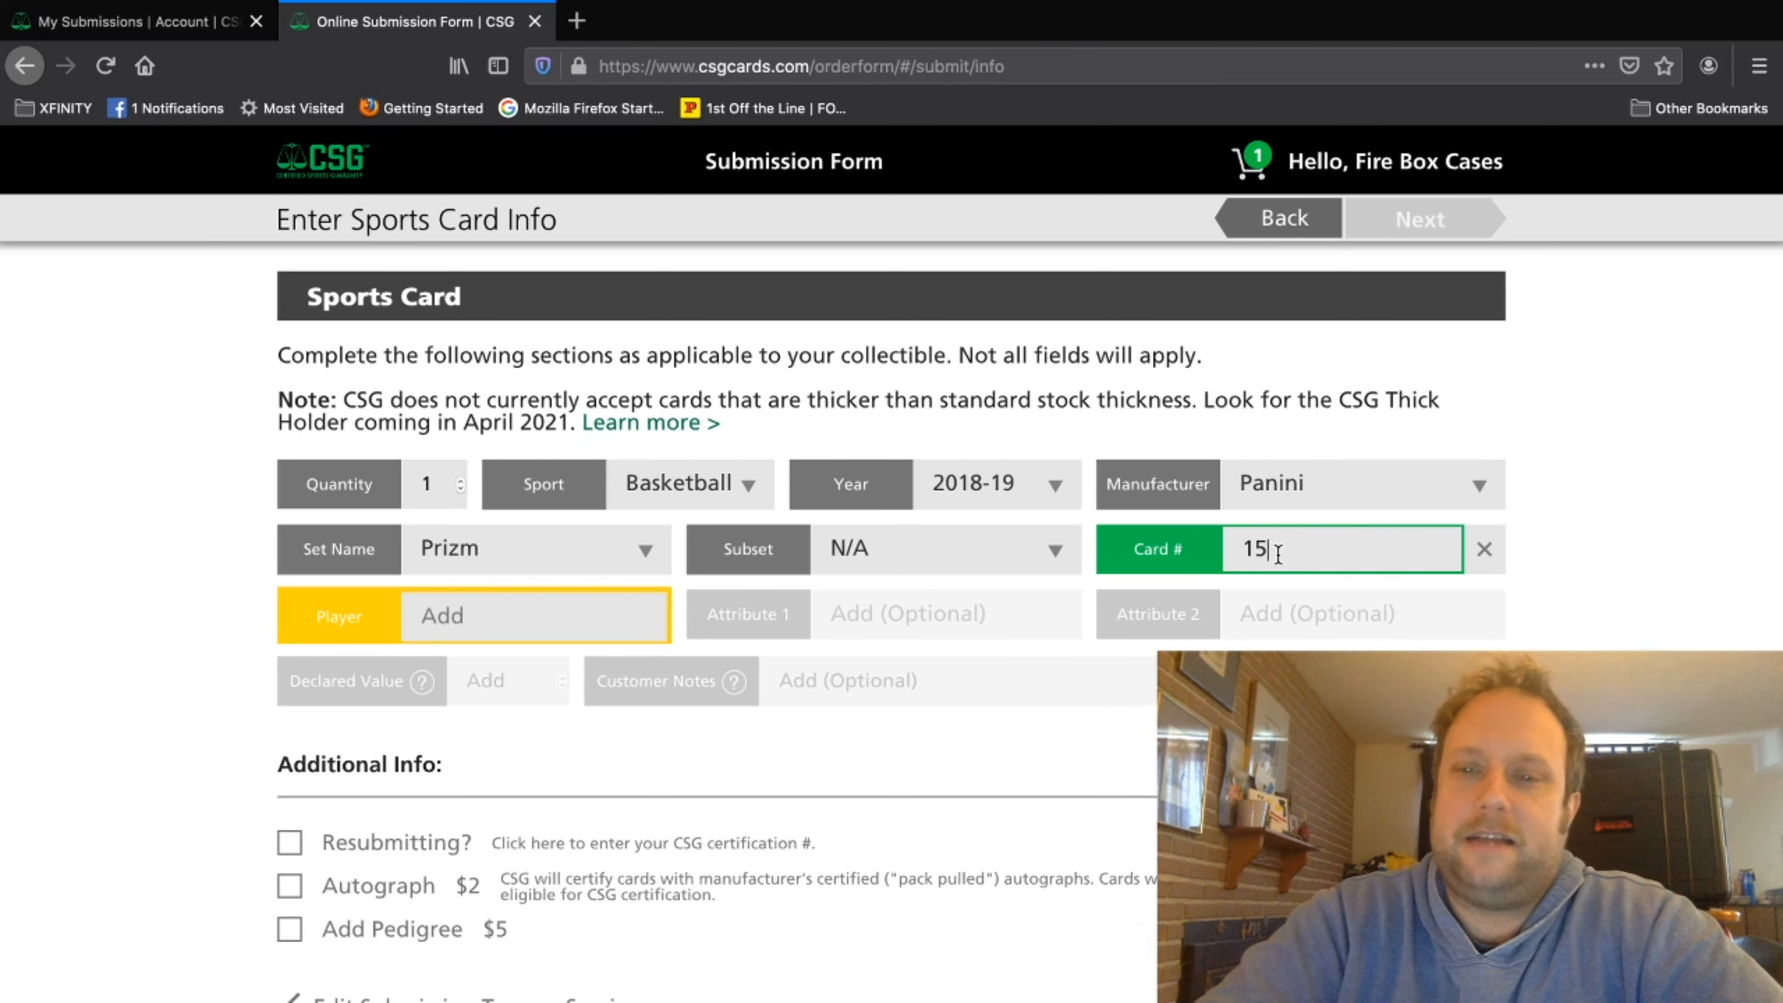
Step: Enter Kobe Bryant as the player and set the card's declared value to 10
{"action": "left_click", "coordinate": [561, 597]}
{"action": "type", "text": "K"}
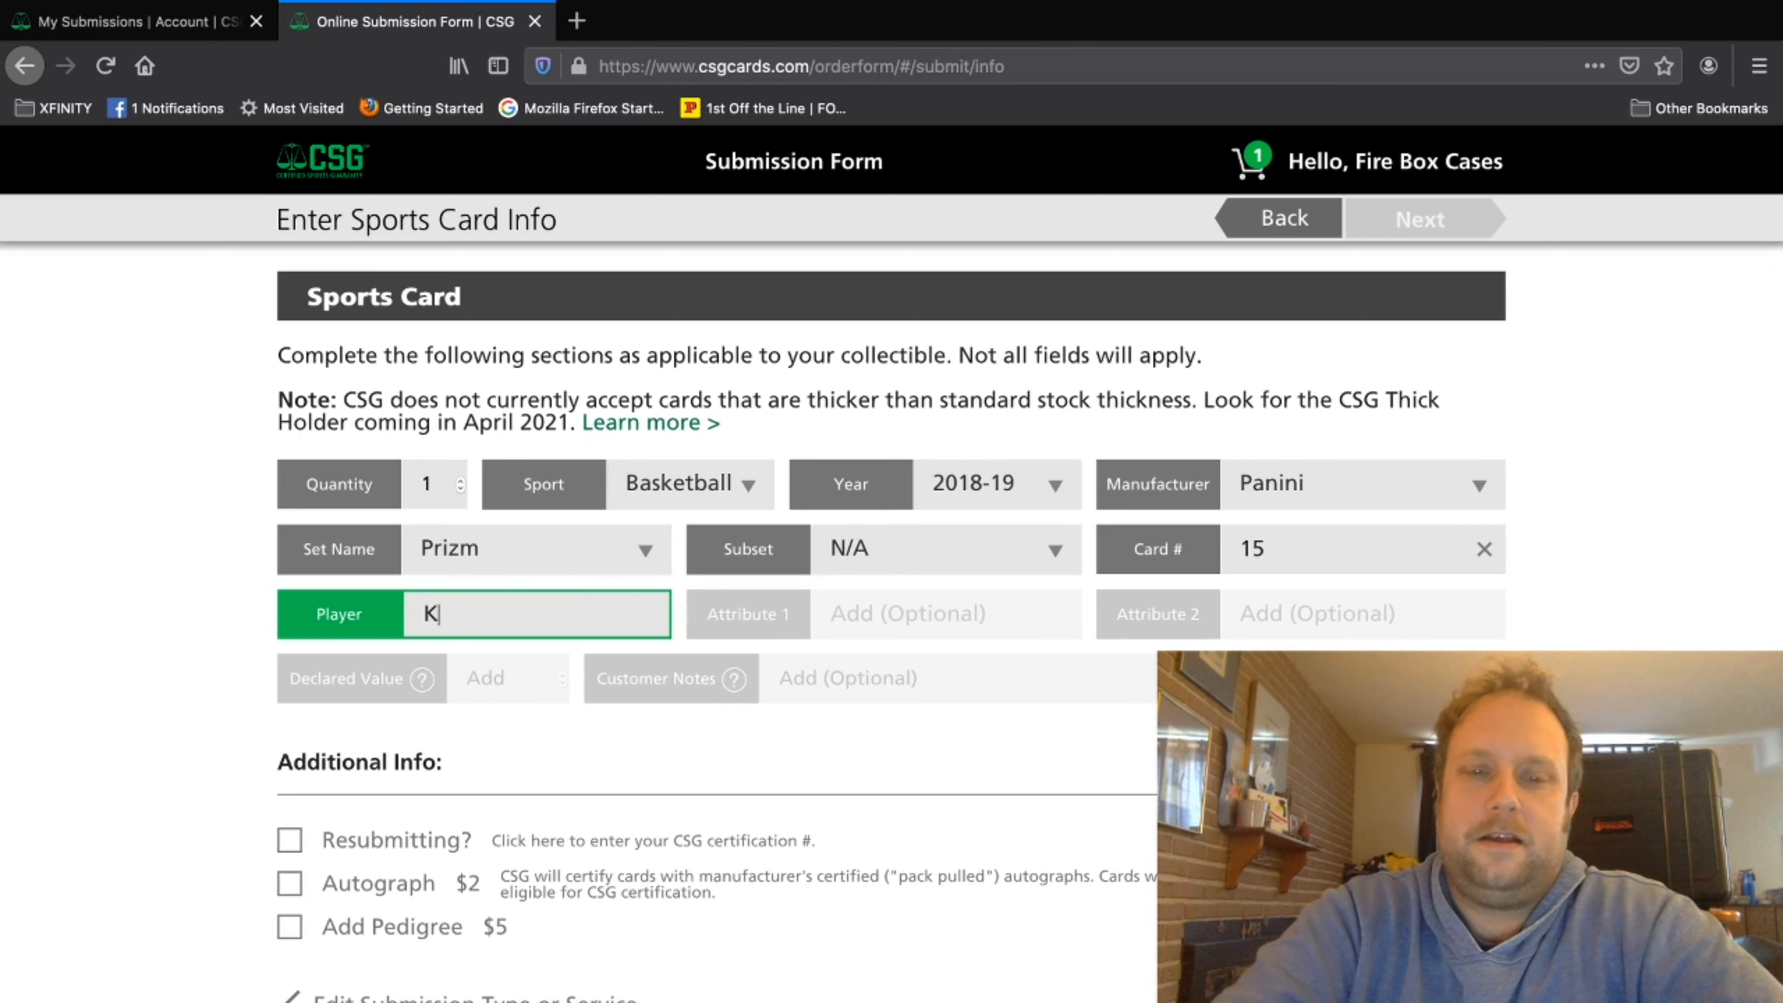
{"action": "type", "text": "obe Bryan"}
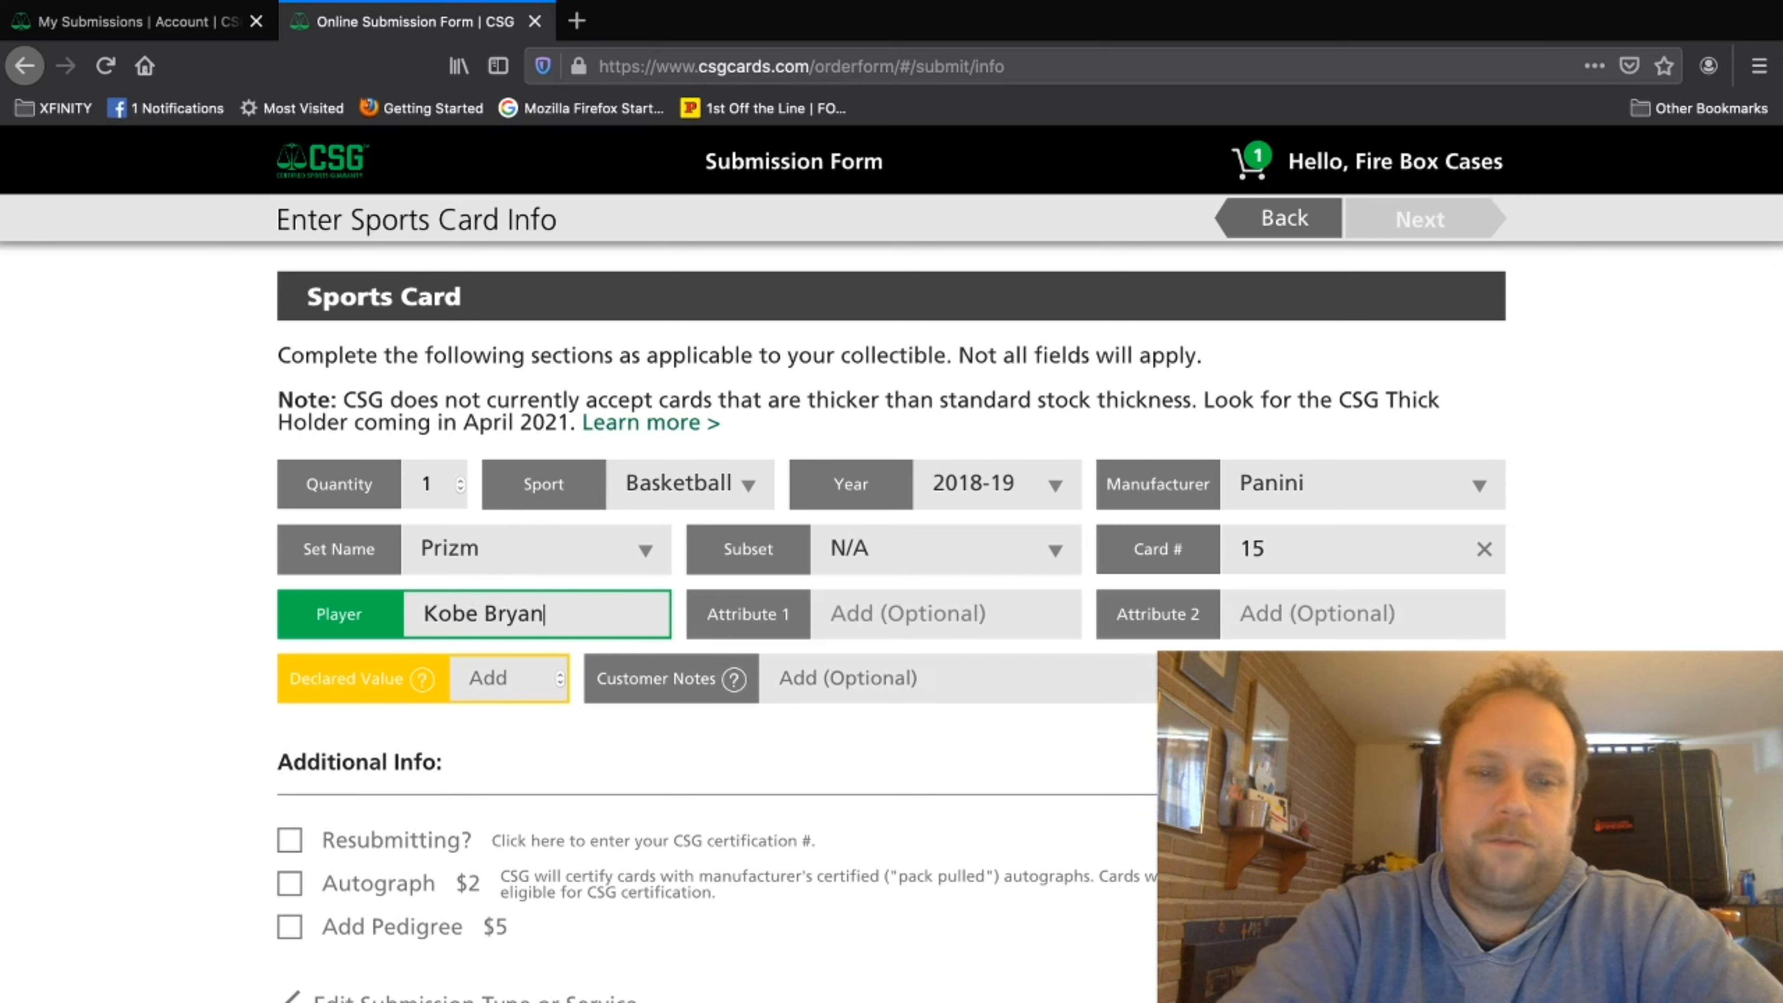
{"action": "type", "text": "t"}
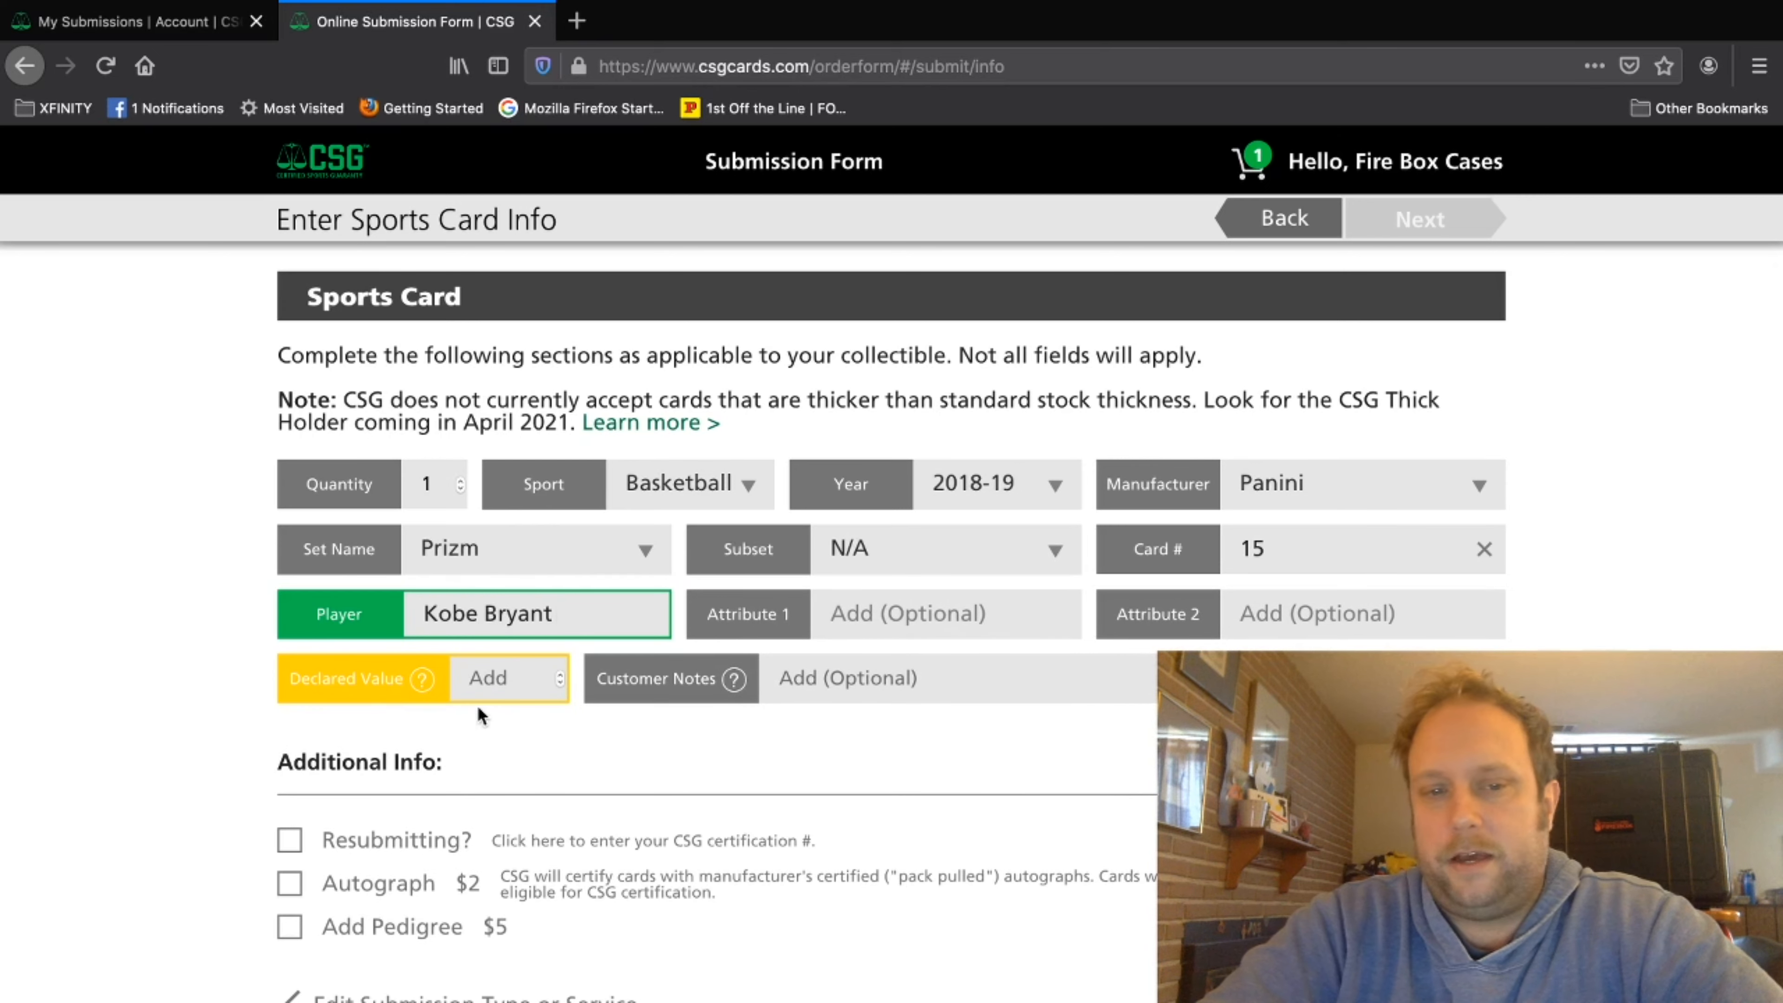
{"action": "left_click", "coordinate": [483, 678]}
{"action": "type", "text": "10"}
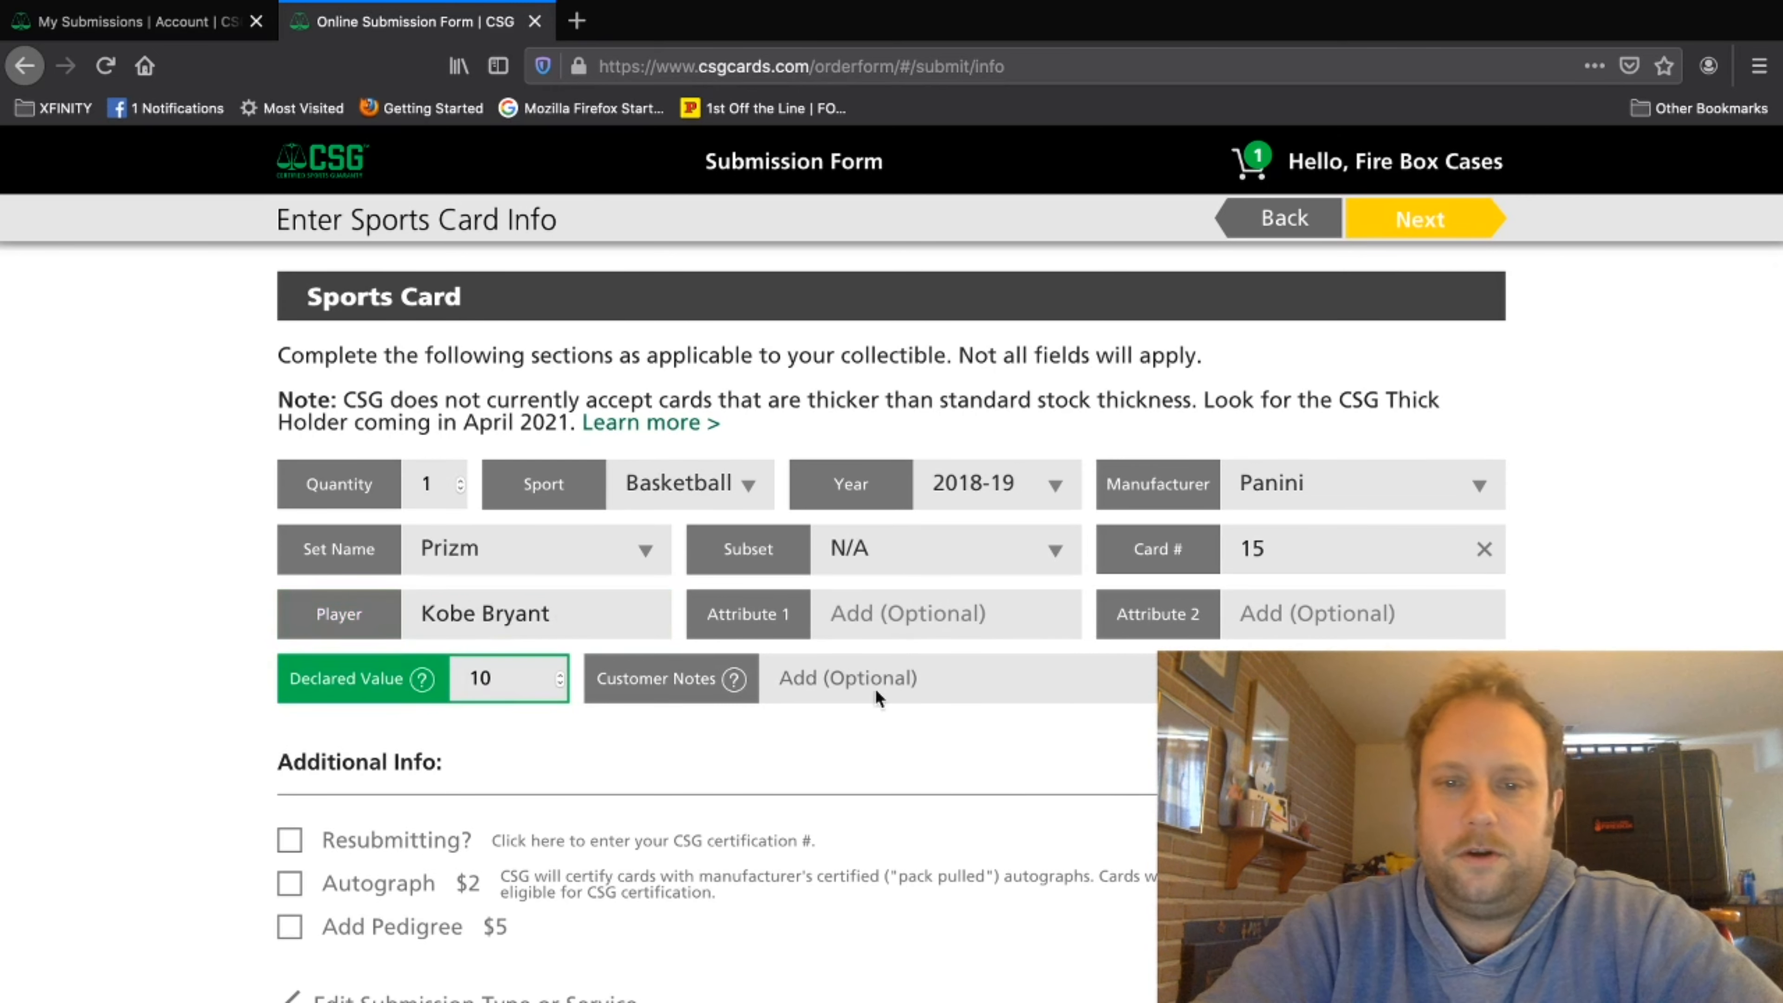
Step: Reselect Panini as the manufacturer and Prizm as the set name
{"action": "left_click", "coordinate": [1319, 500]}
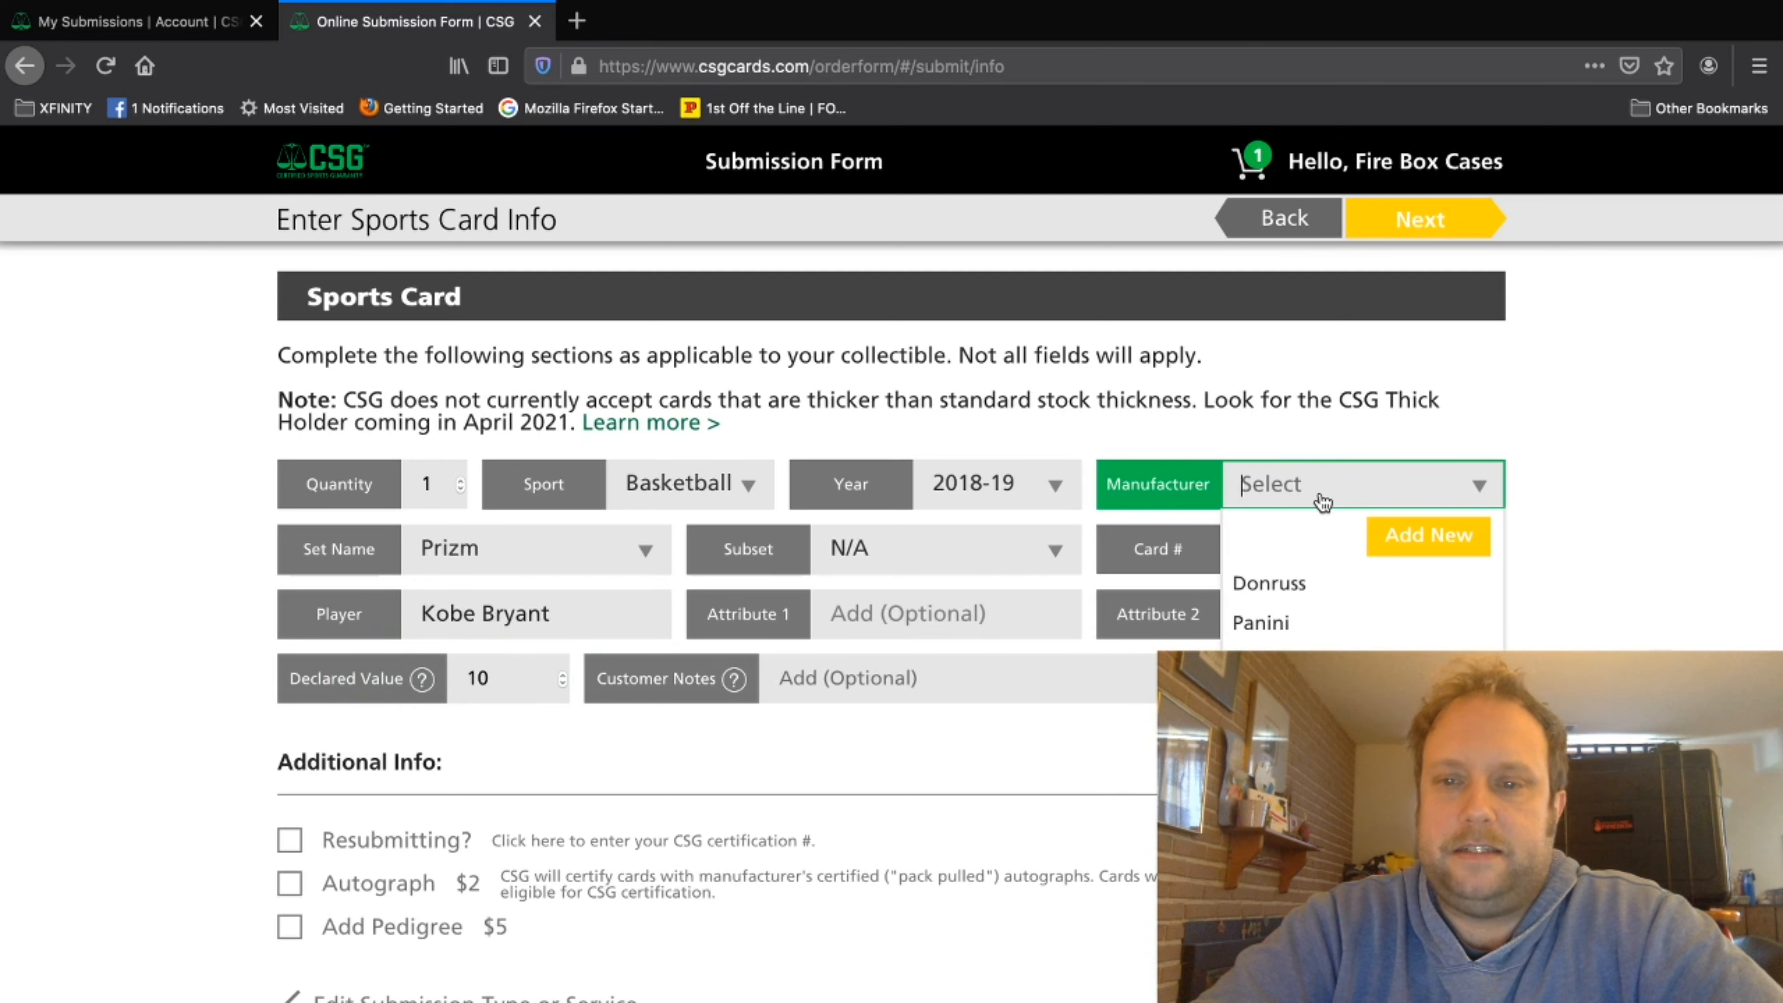
{"action": "left_click", "coordinate": [1320, 485]}
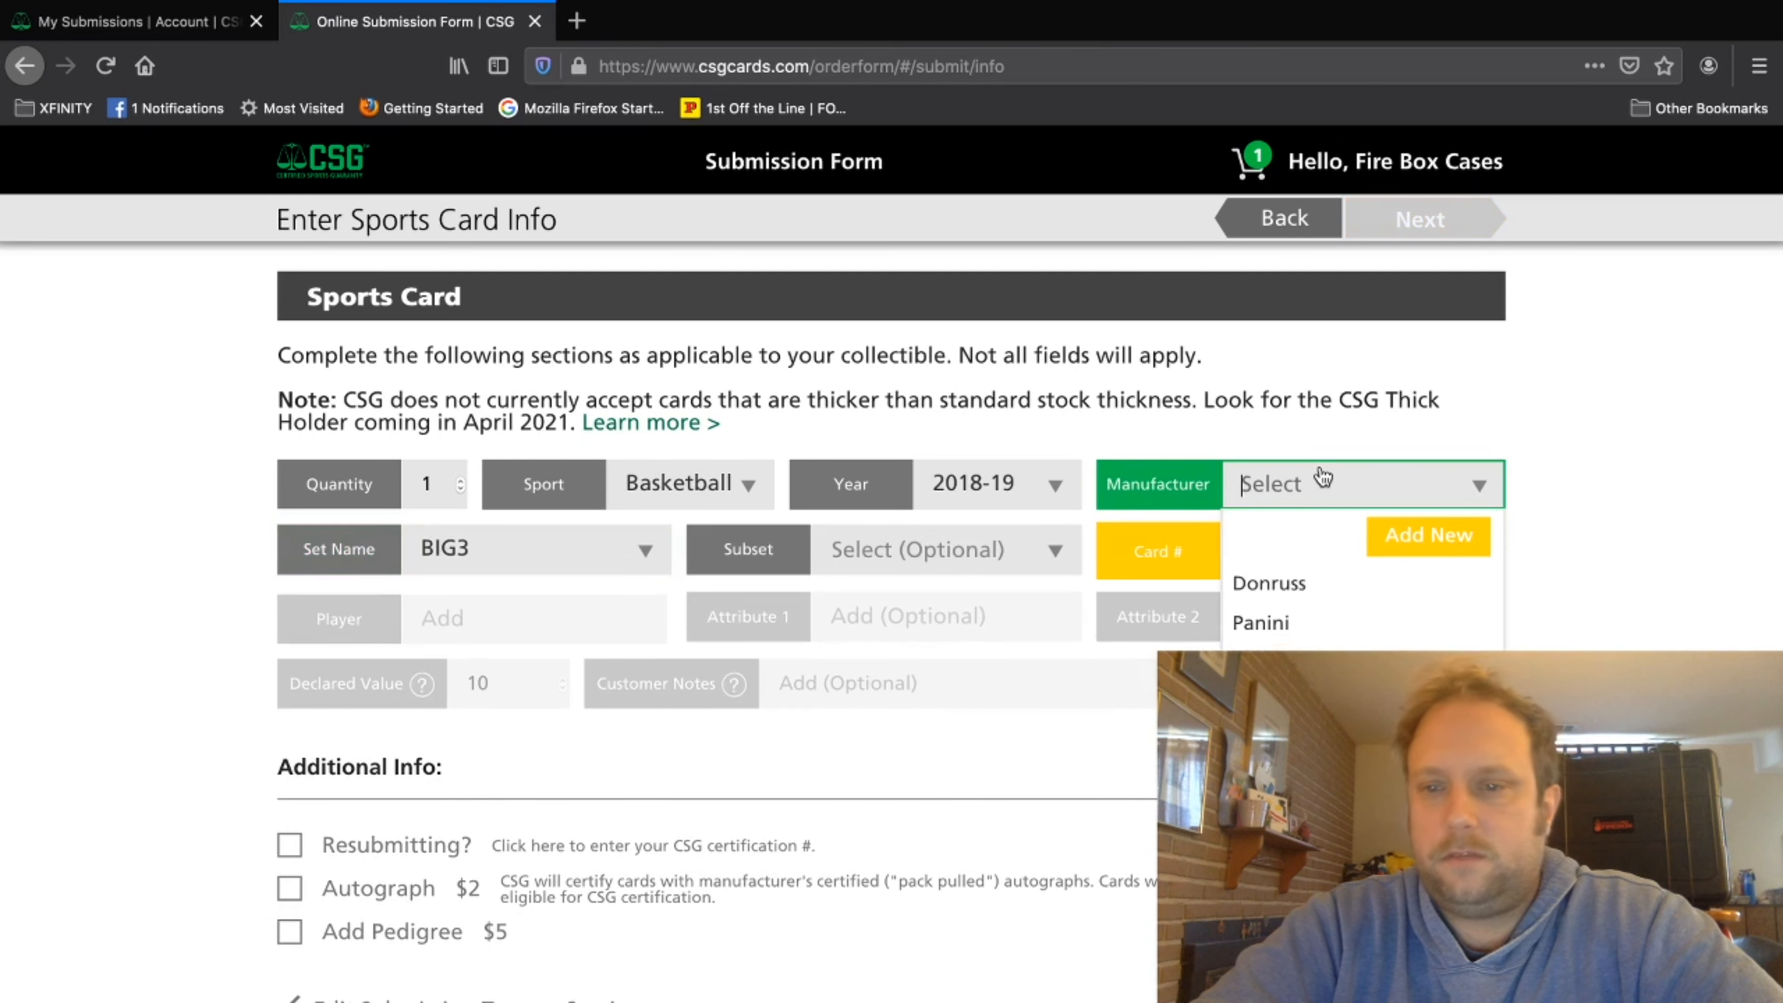
{"action": "left_click", "coordinate": [1277, 621]}
{"action": "left_click", "coordinate": [558, 567]}
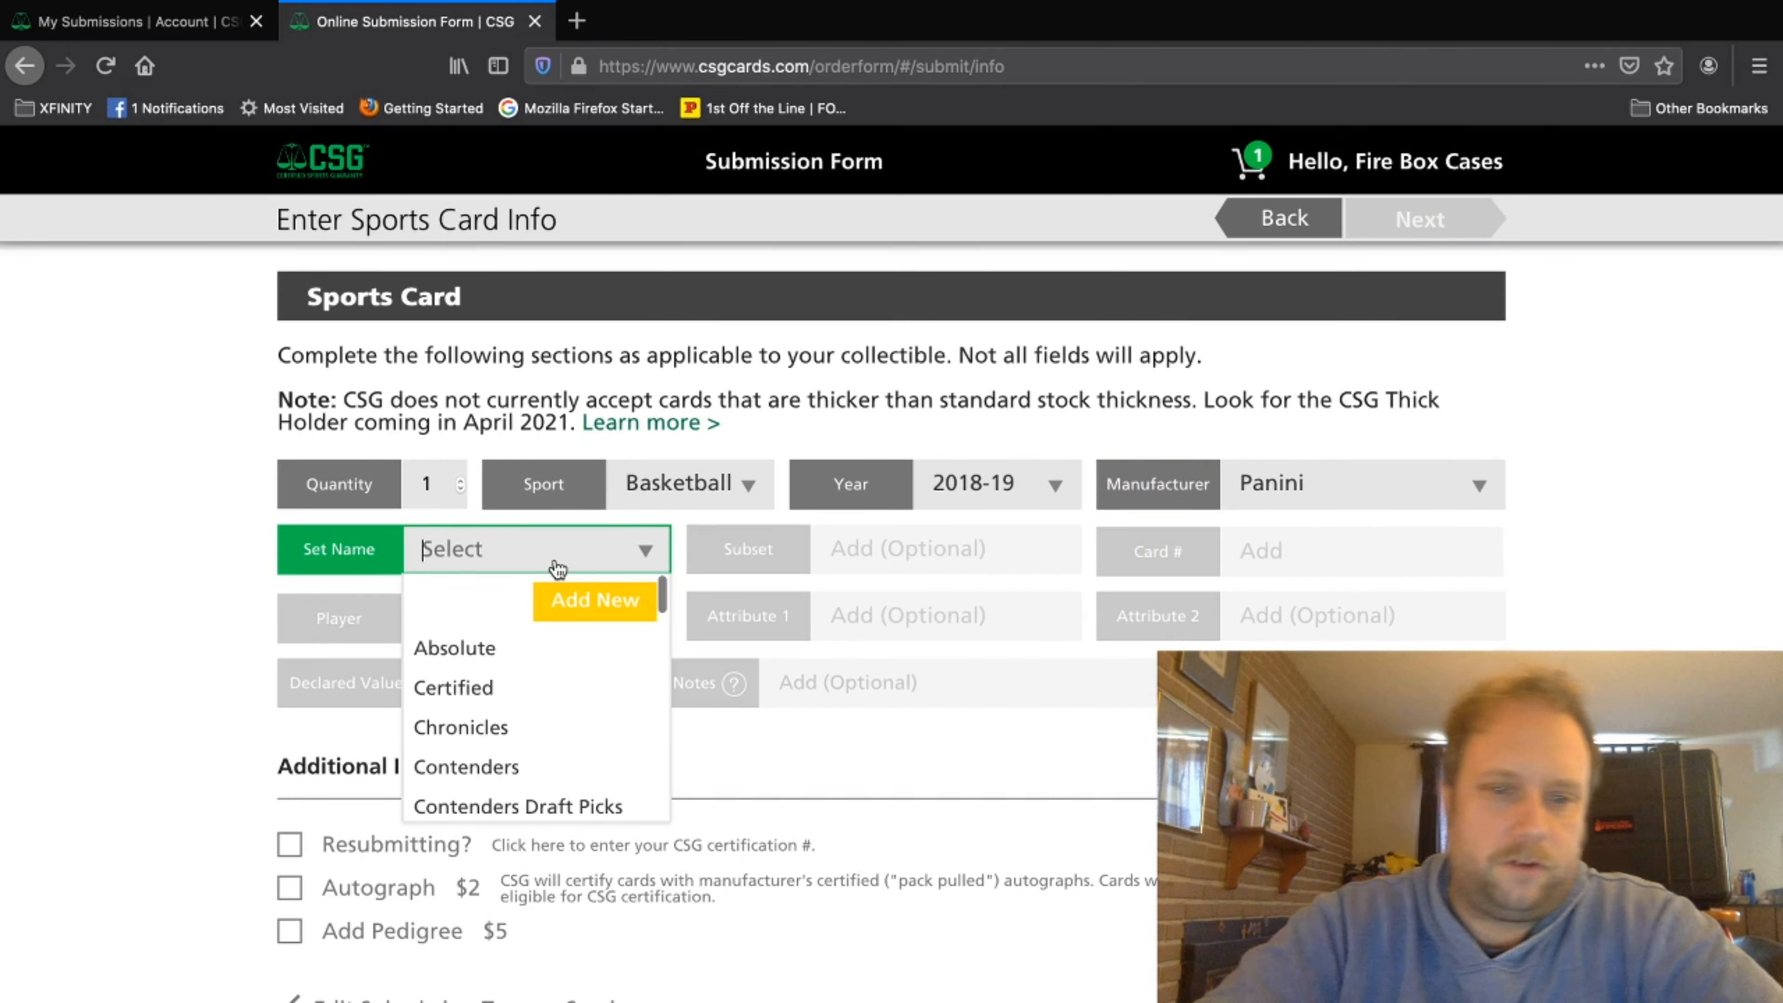
{"action": "scroll", "coordinate": [539, 736], "scroll_direction": "down", "scroll_amount": 5}
{"action": "scroll", "coordinate": [539, 738], "scroll_direction": "down", "scroll_amount": 3}
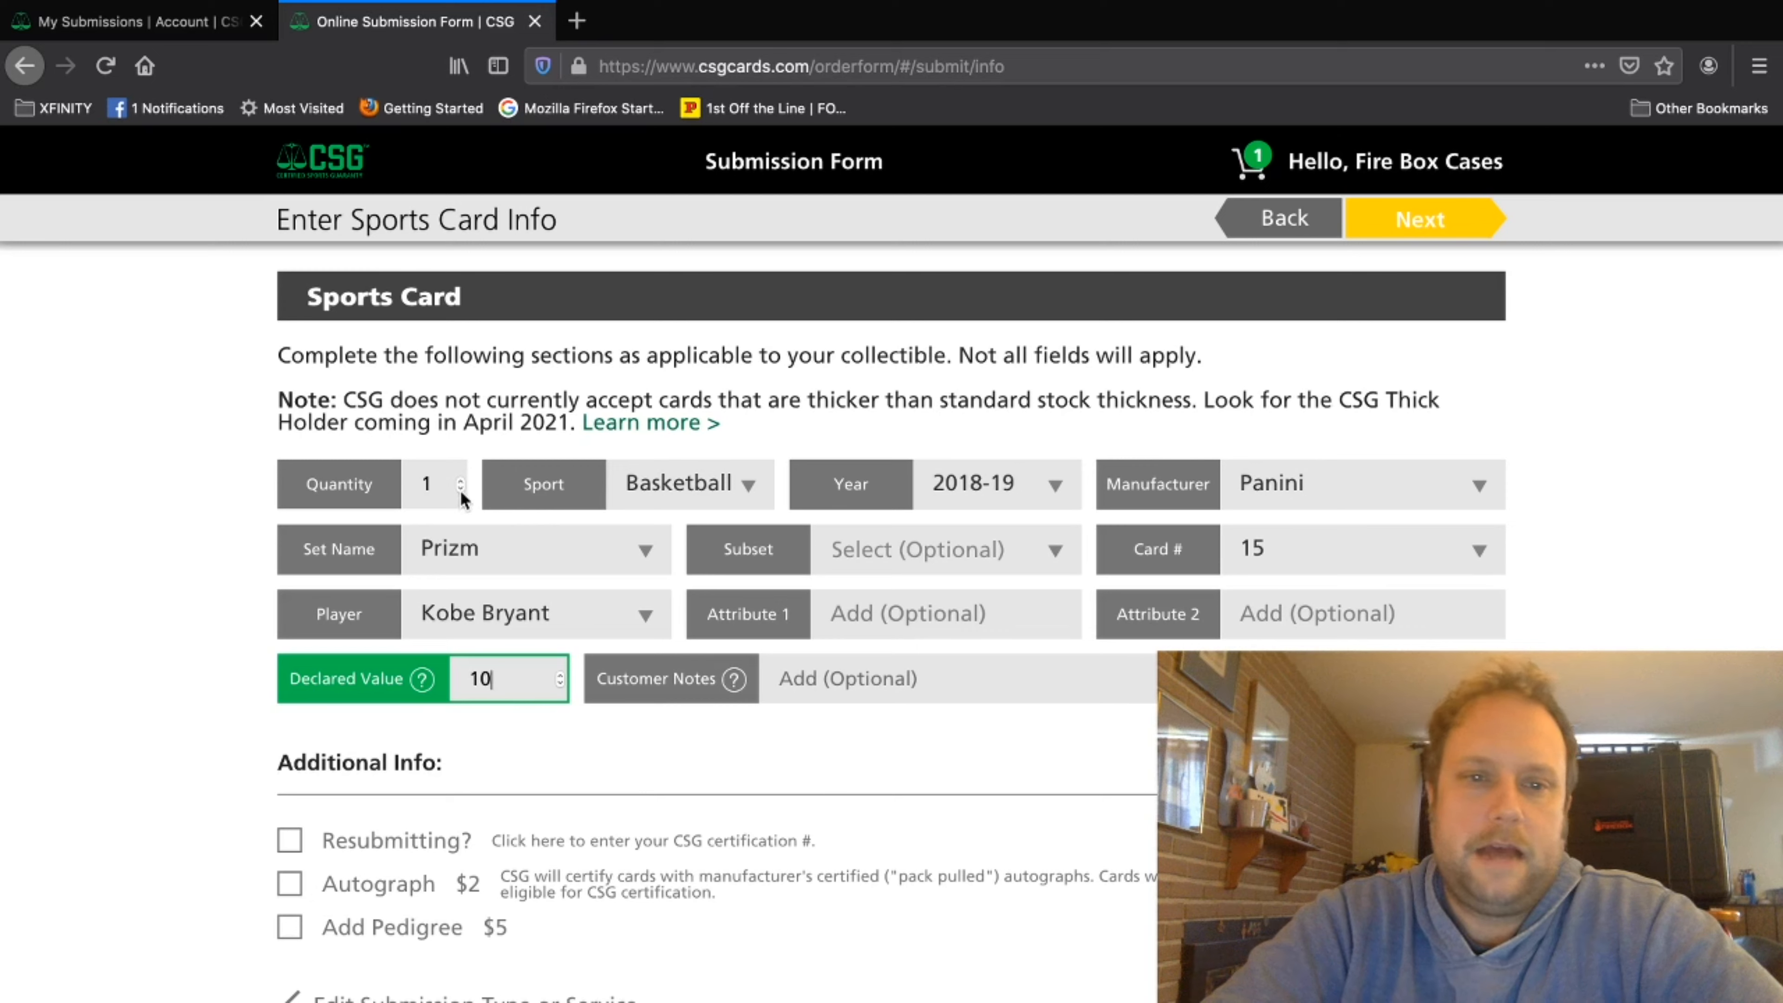
Step: Set the quantity of this card to 46
{"action": "left_click_drag", "start_coordinate": [442, 484], "coordinate": [403, 483]}
{"action": "type", "text": "46"}
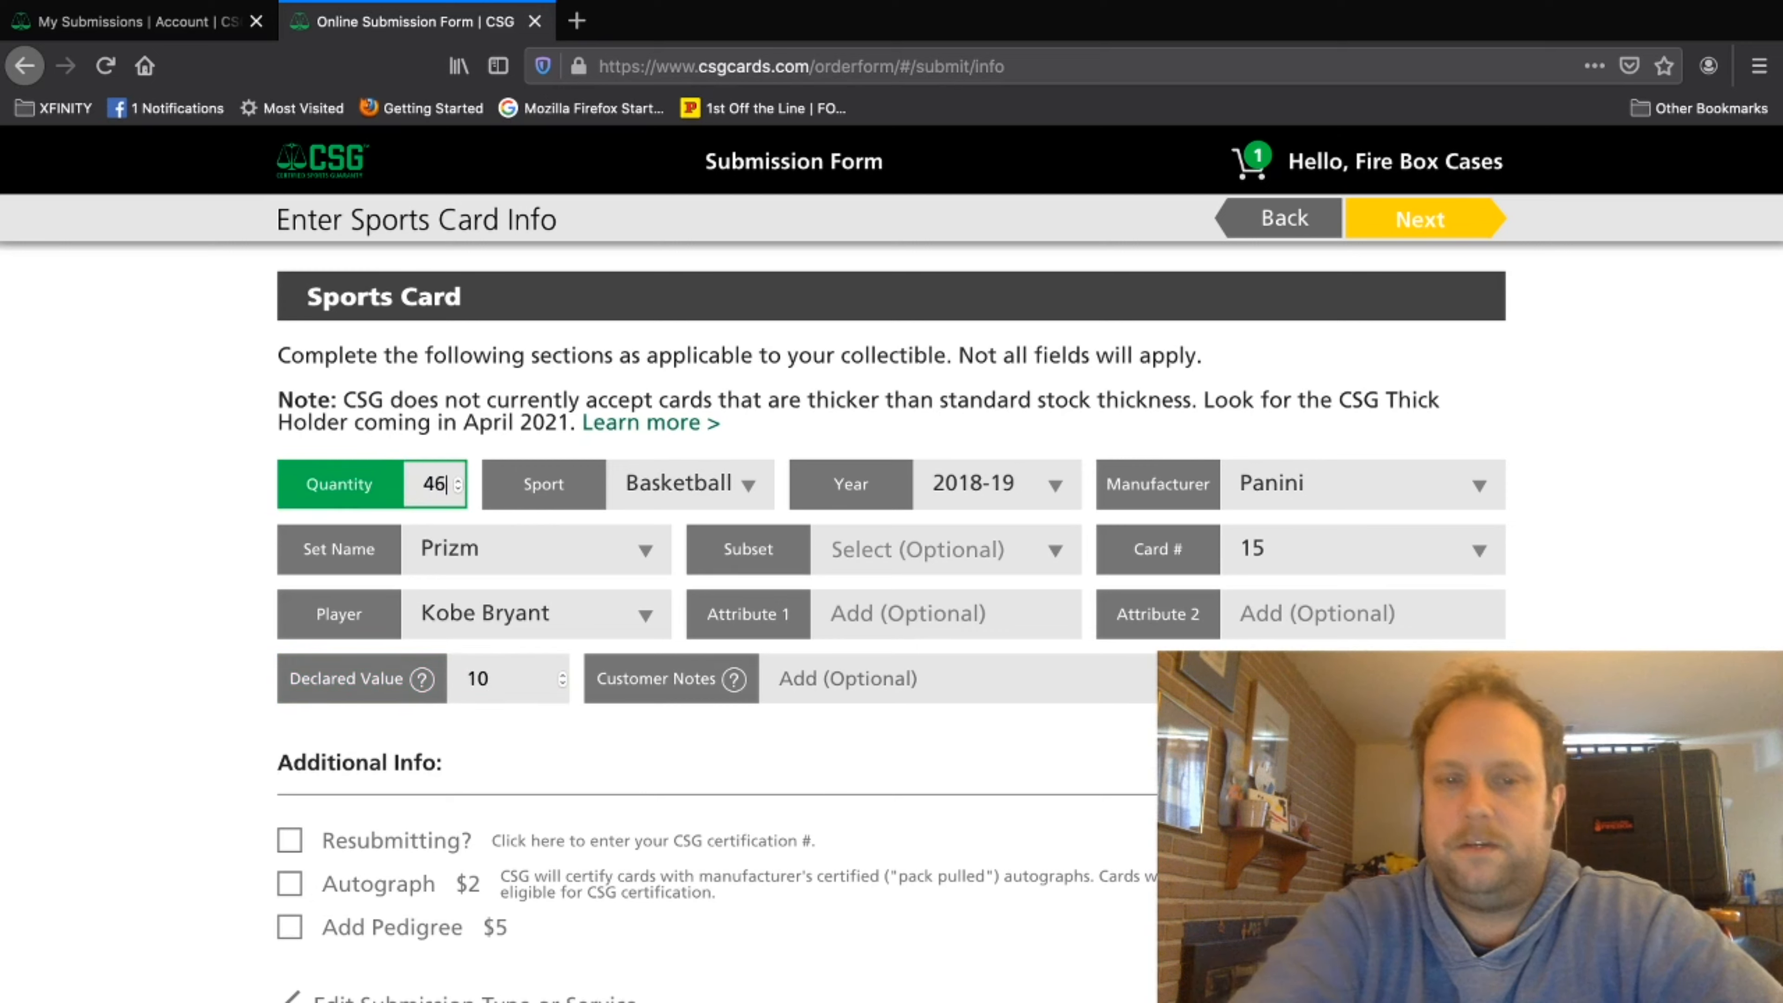
Step: Choose the Bulk grading tier with Sub-Grades for the Kobe Bryant cards and add them to the cart
{"action": "left_click", "coordinate": [1432, 220]}
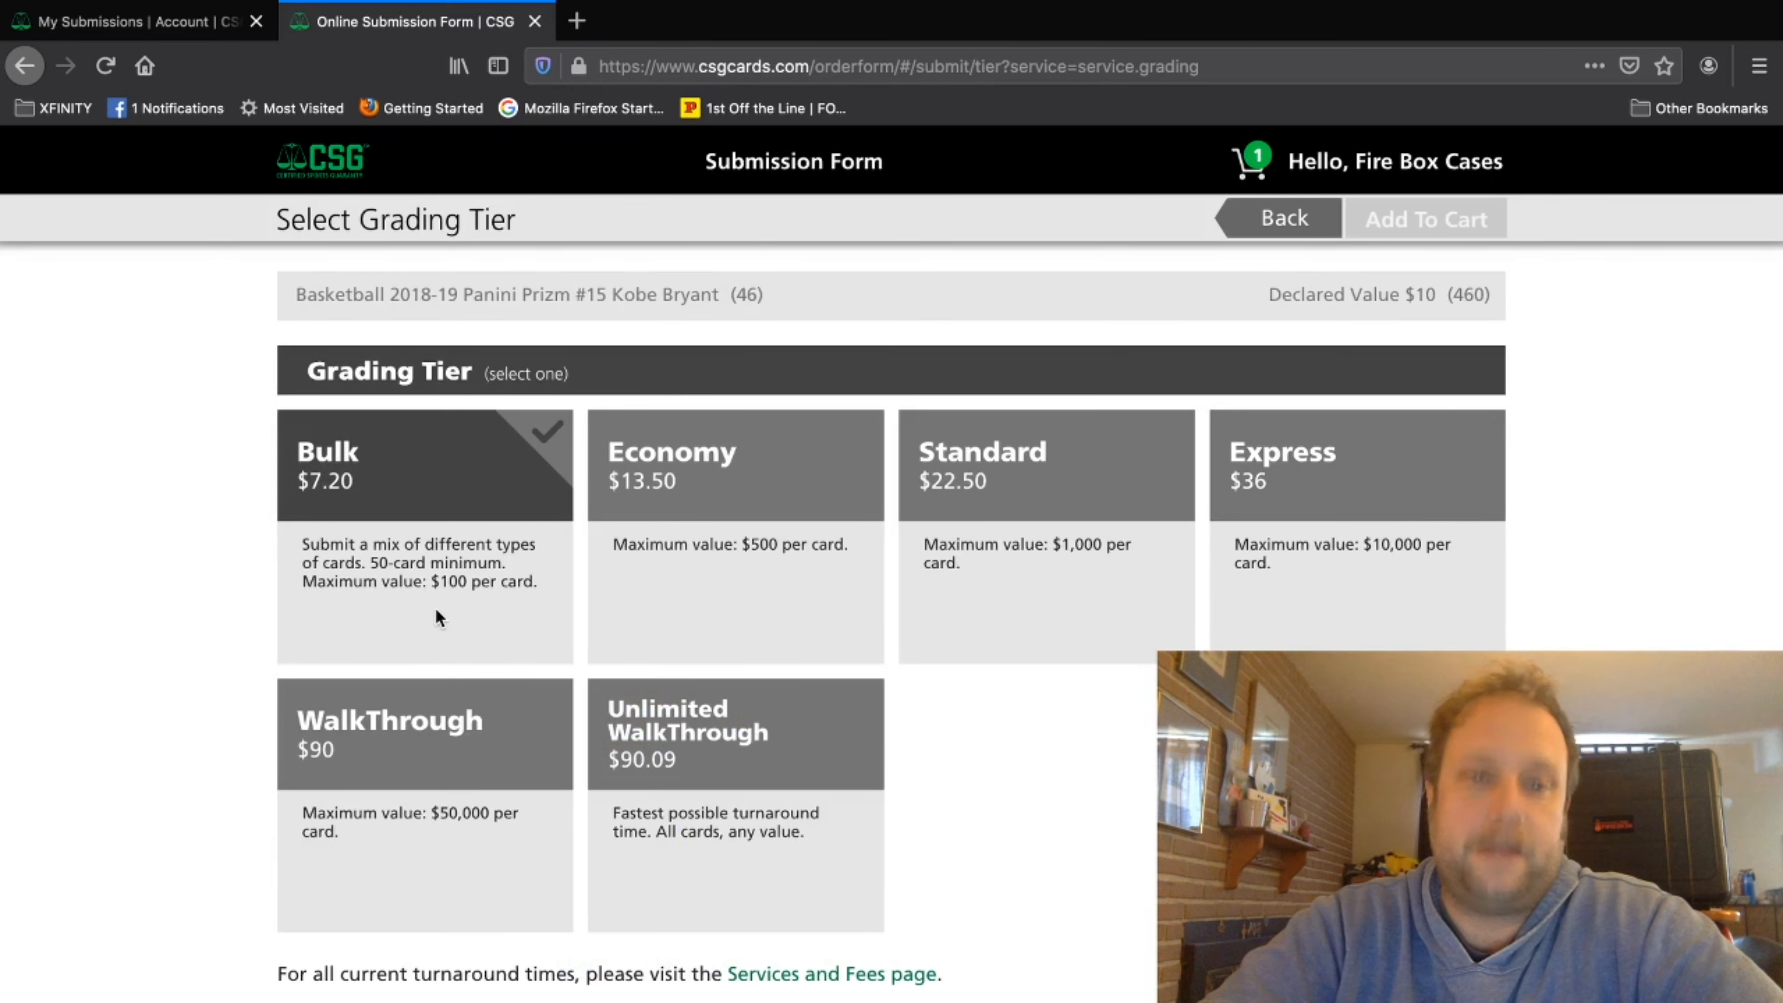
{"action": "left_click", "coordinate": [436, 618]}
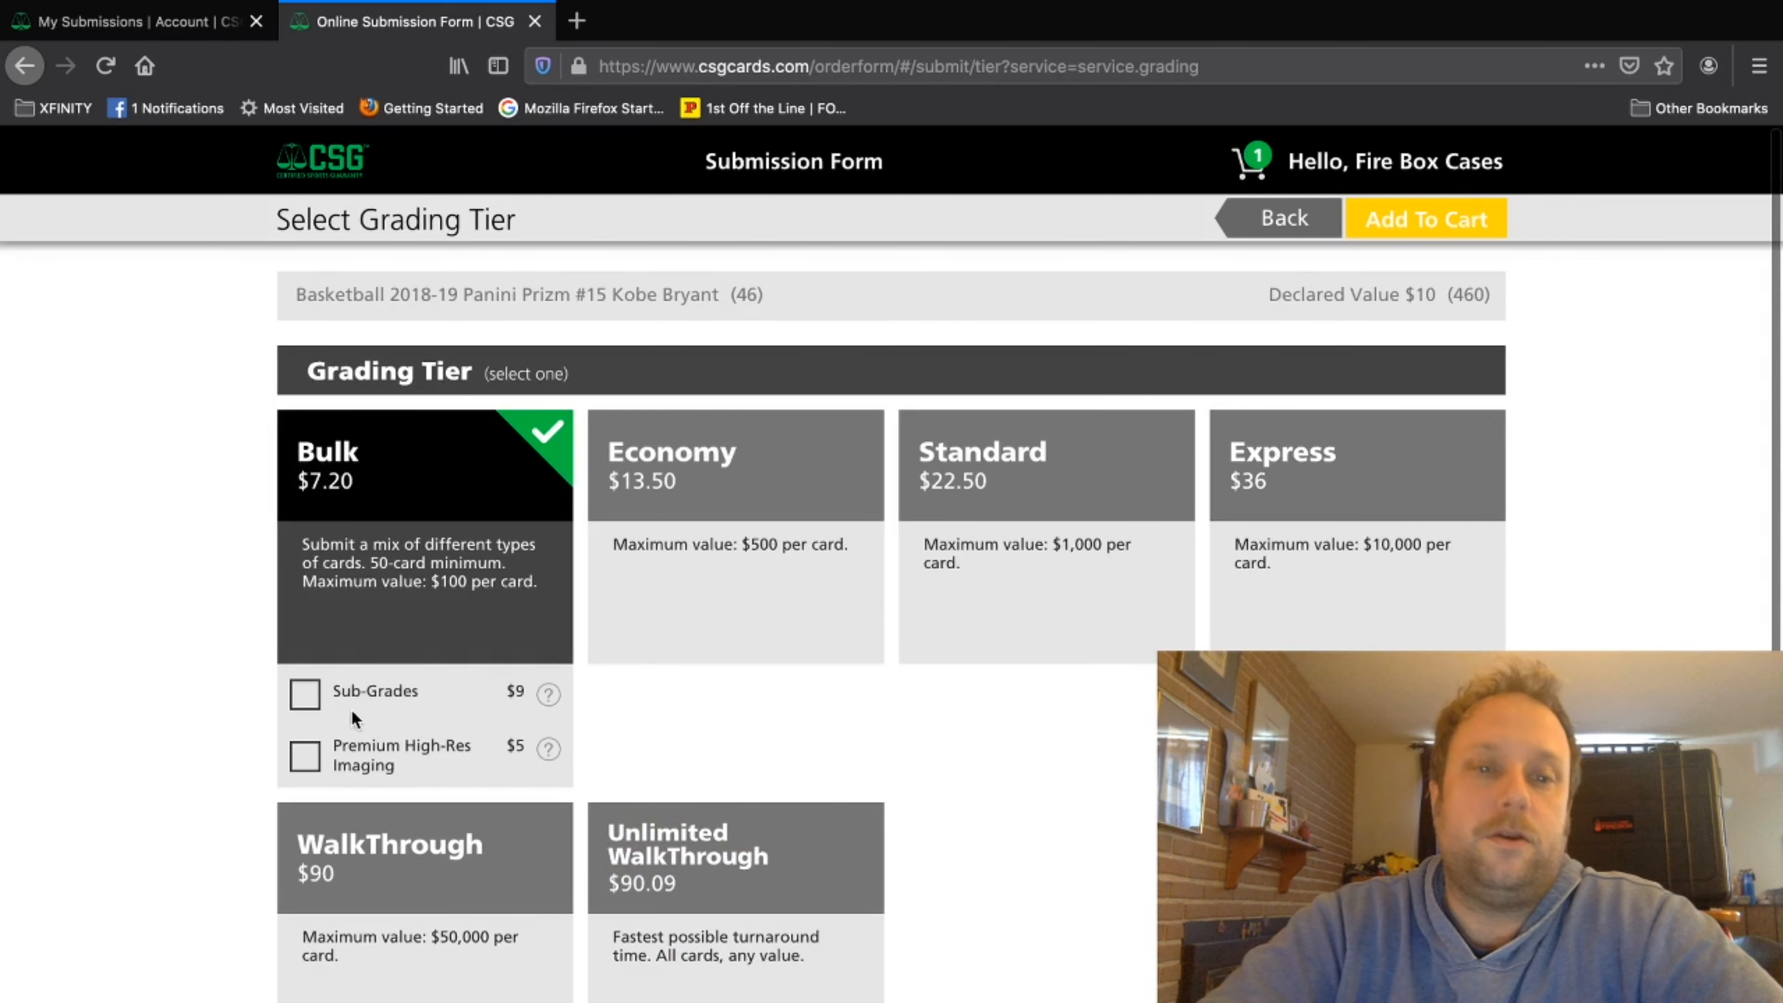
{"action": "left_click", "coordinate": [305, 694]}
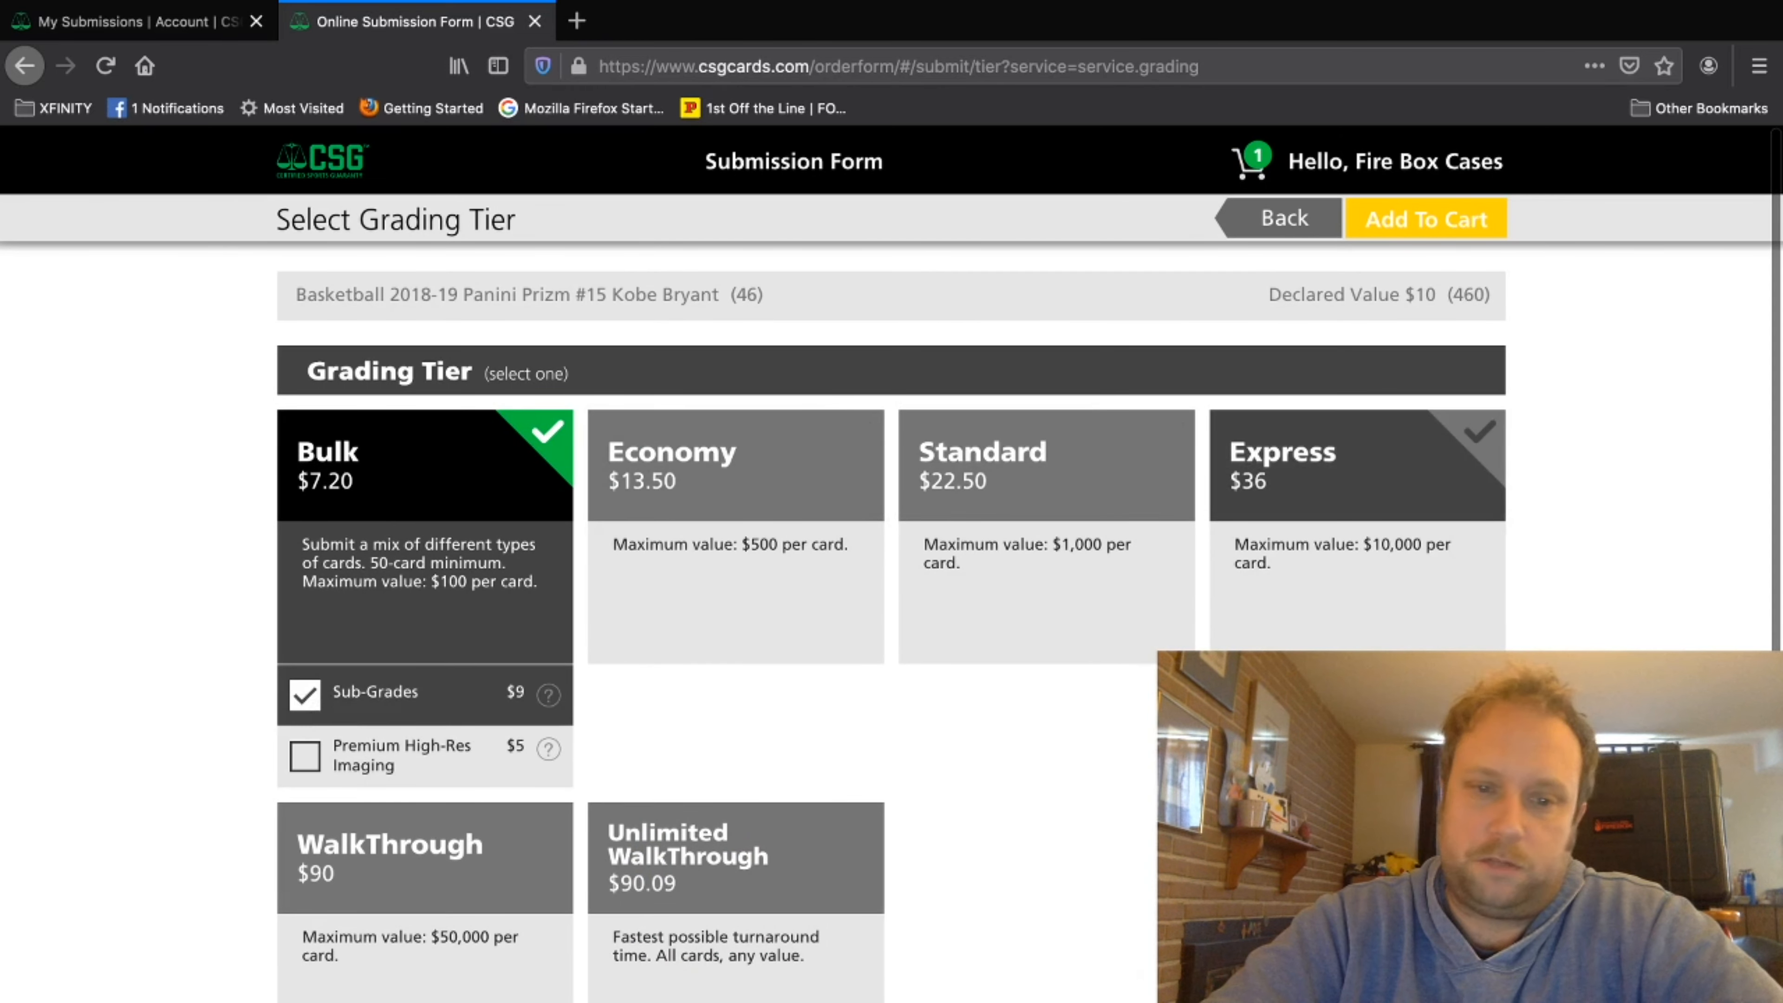
{"action": "left_click", "coordinate": [1411, 224]}
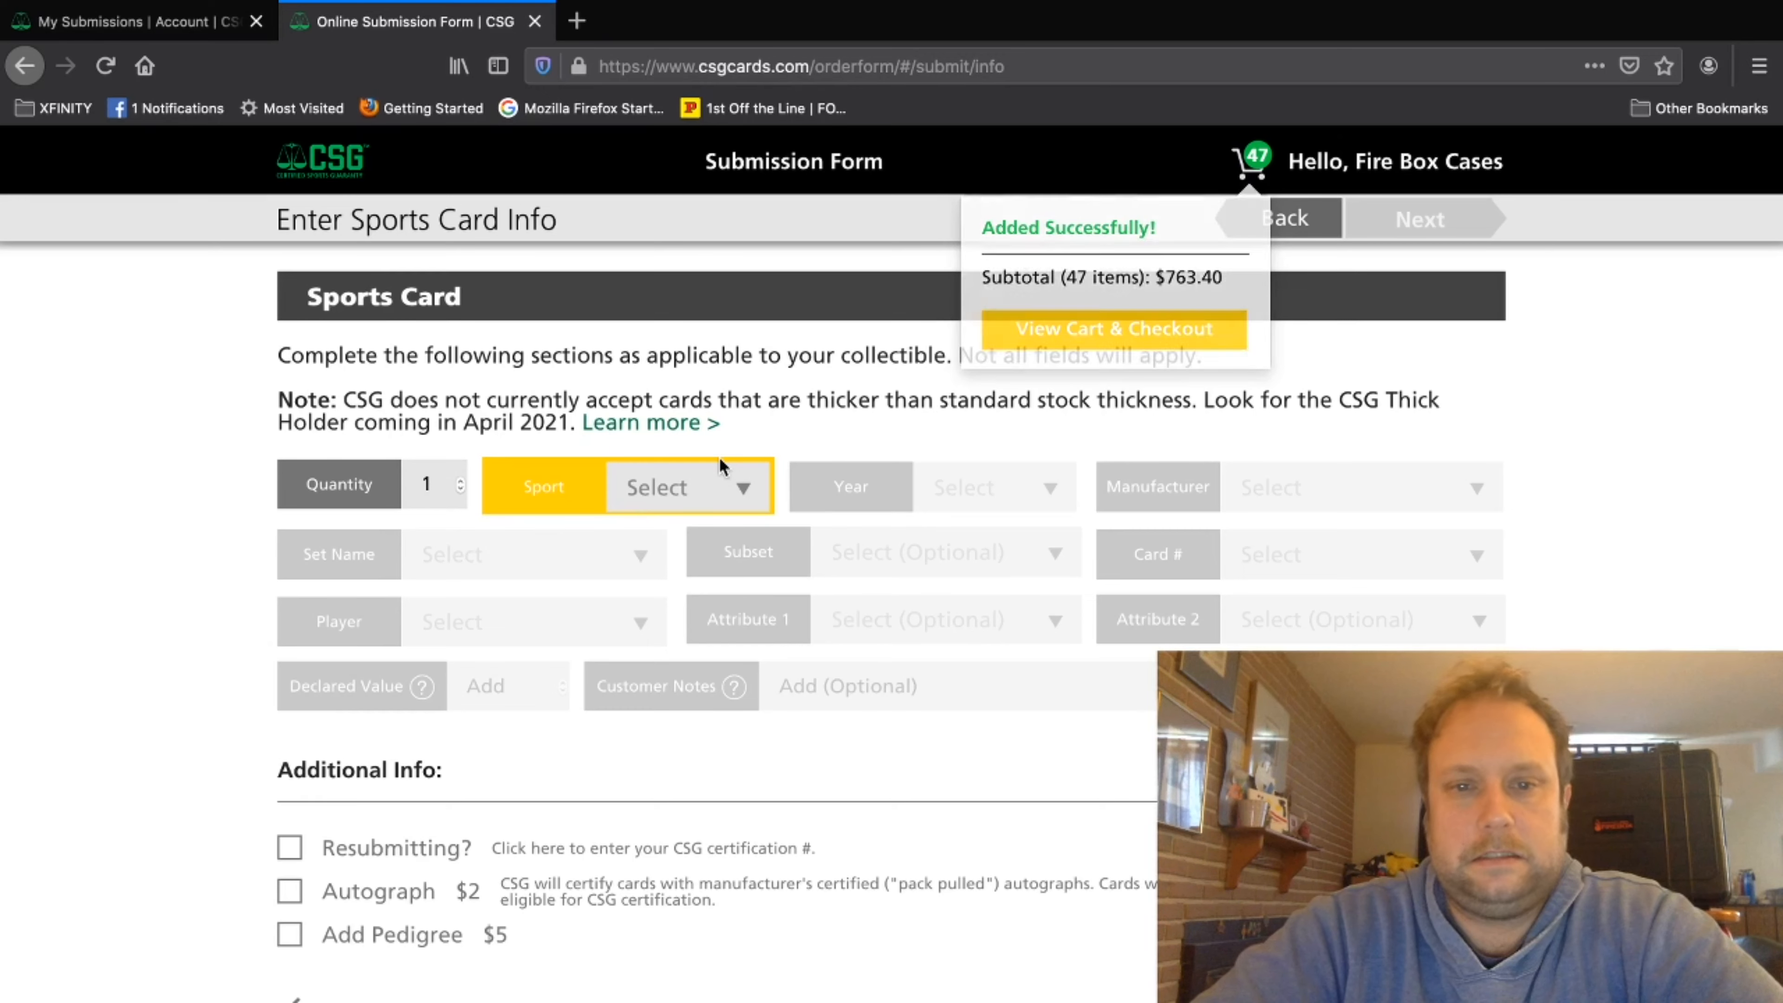
Step: Start a new card entry with Basketball as the sport, 2018-19 as the year and Panini as the manufacturer
{"action": "left_click", "coordinate": [719, 479]}
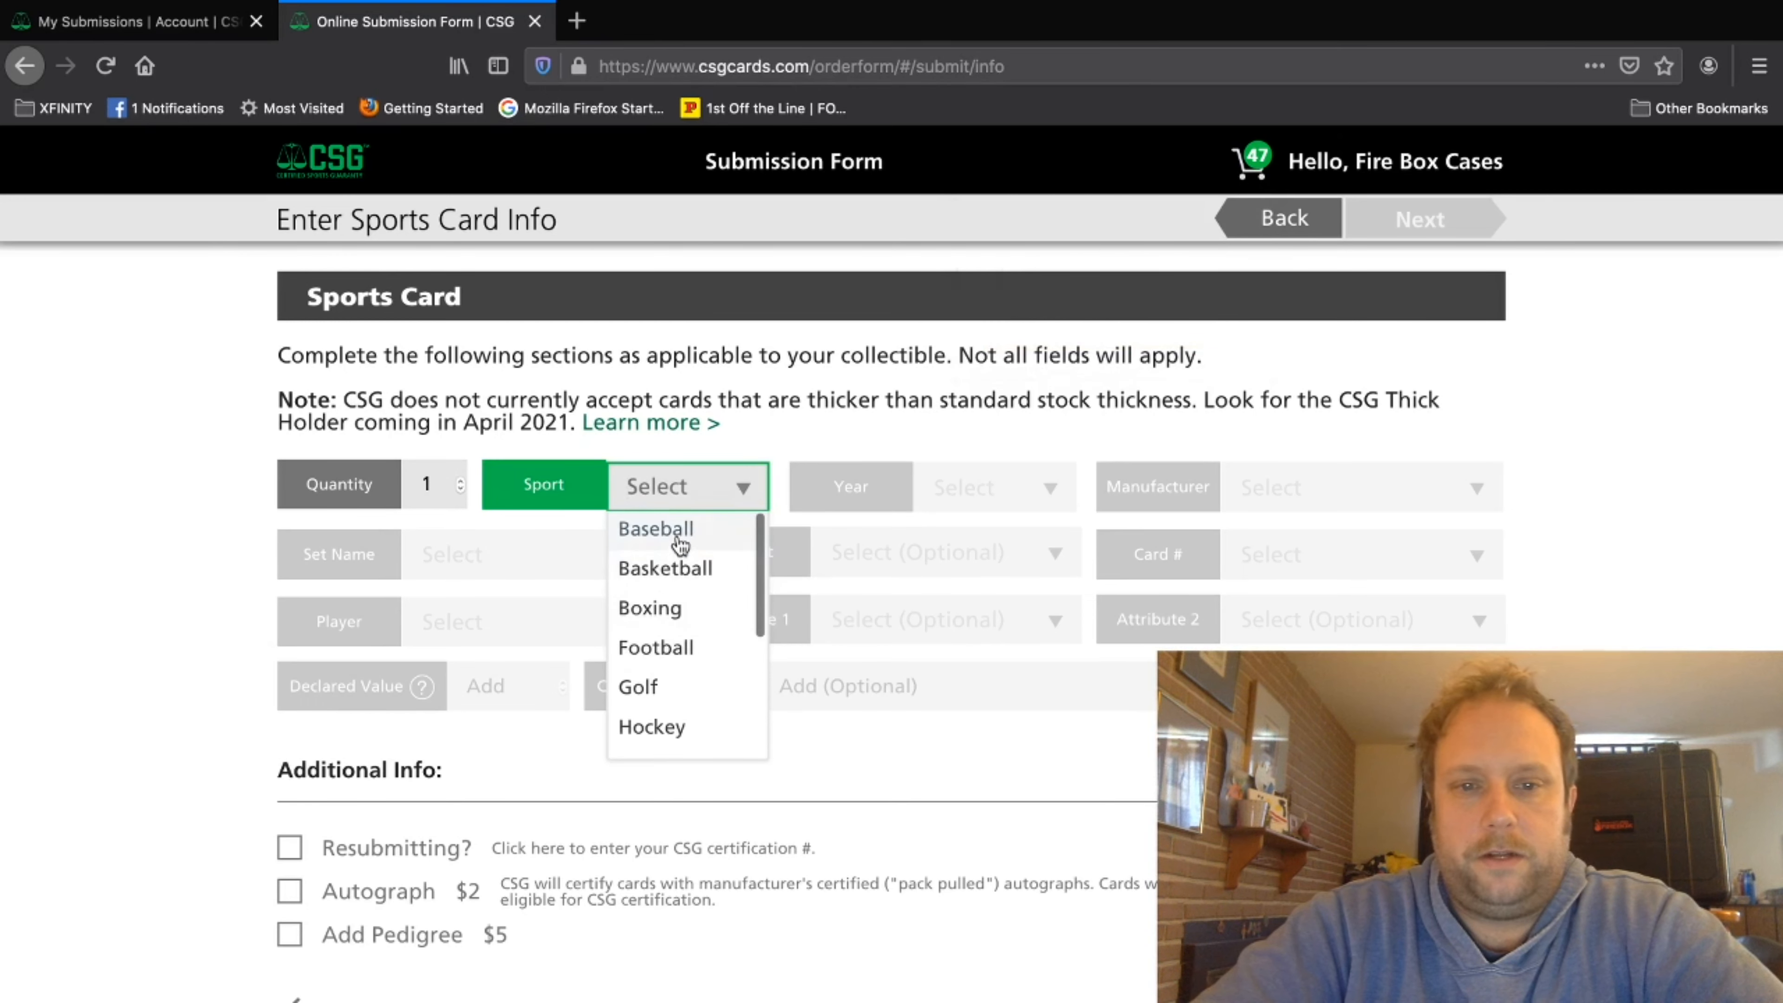
{"action": "left_click", "coordinate": [666, 567]}
{"action": "left_click", "coordinate": [994, 495]}
{"action": "left_click", "coordinate": [999, 665]}
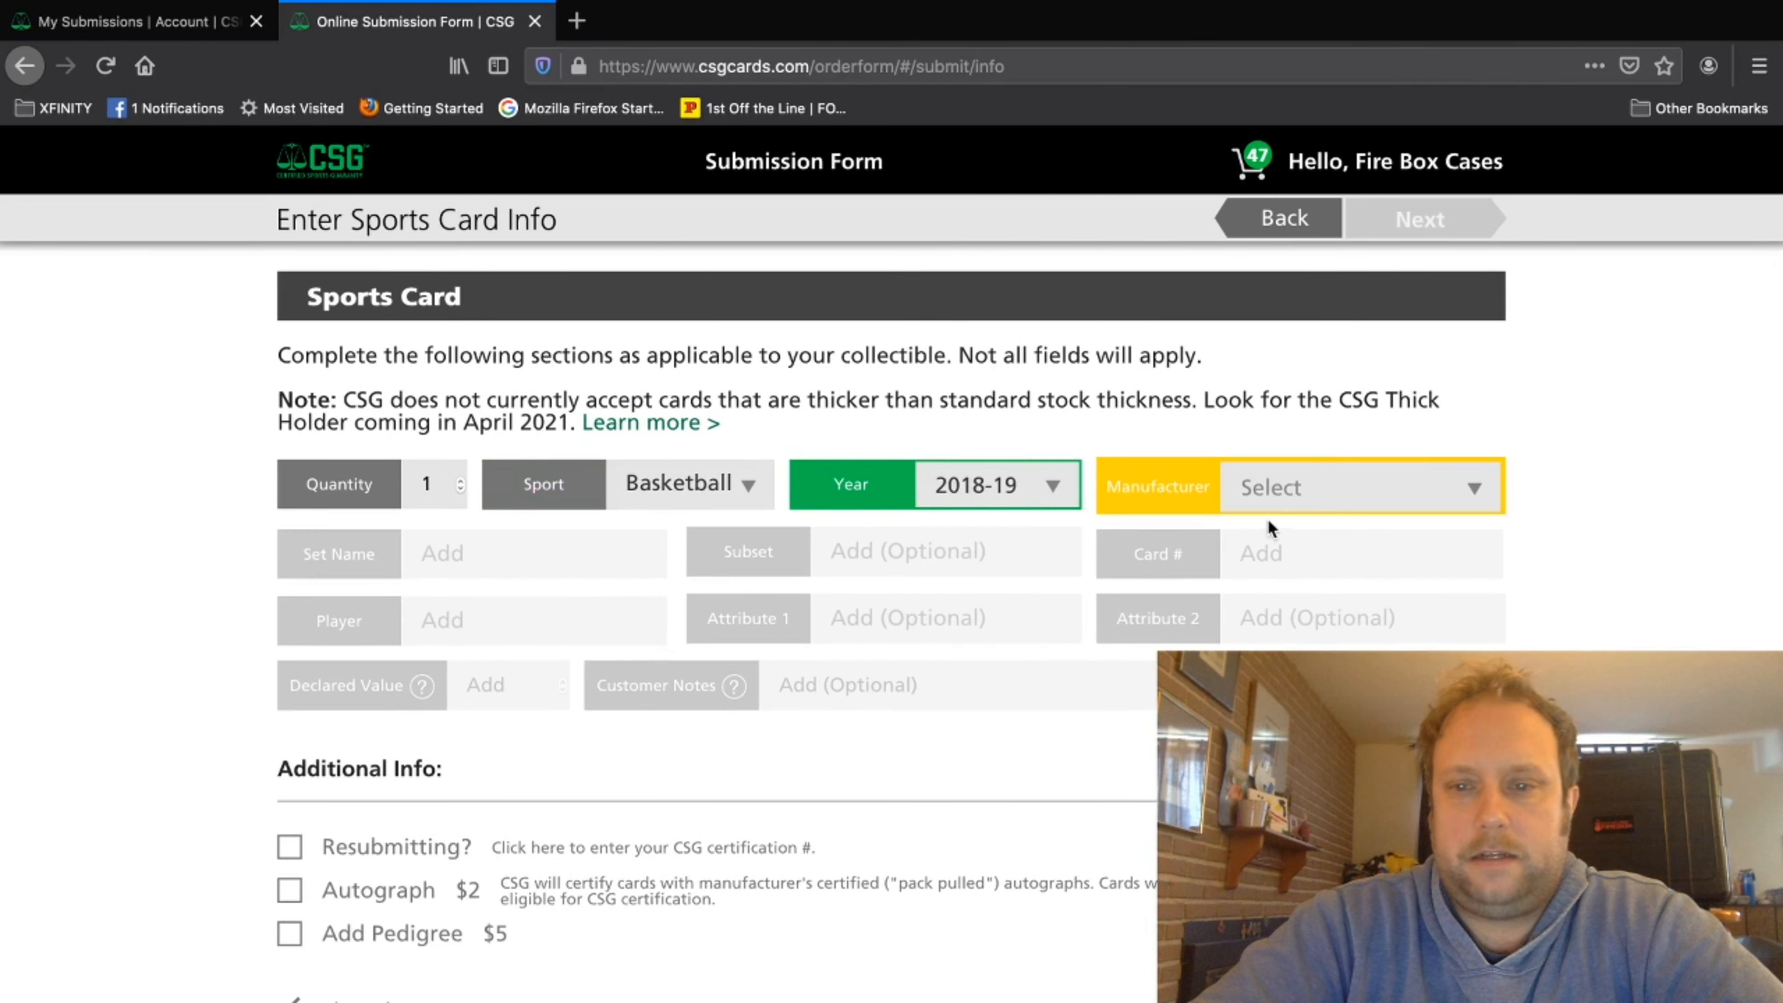
{"action": "left_click", "coordinate": [1272, 501]}
{"action": "left_click", "coordinate": [1285, 625]}
Step: Set the card's set name to Select and its subset to Scope Prizms
{"action": "left_click", "coordinate": [560, 559]}
{"action": "type", "text": "select"}
{"action": "left_click", "coordinate": [477, 660]}
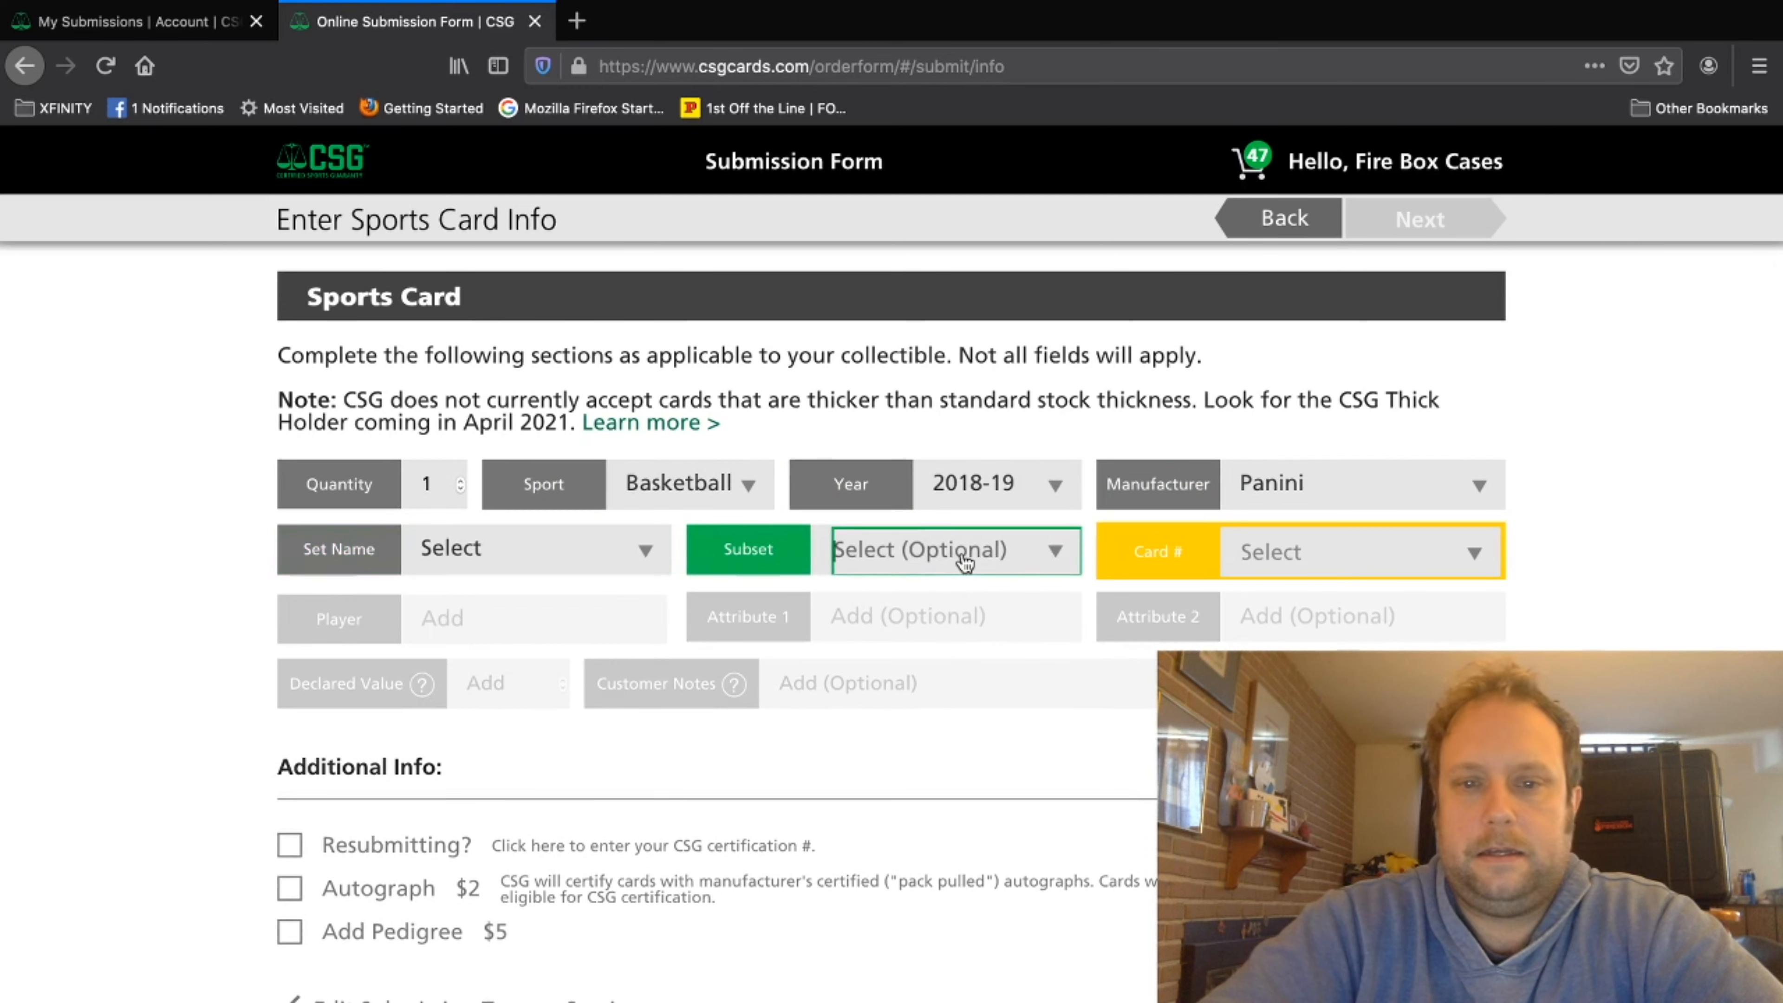
{"action": "left_click", "coordinate": [966, 562]}
{"action": "scroll", "coordinate": [935, 716], "scroll_direction": "down", "scroll_amount": 10}
{"action": "scroll", "coordinate": [928, 728], "scroll_direction": "down", "scroll_amount": 10}
{"action": "left_click", "coordinate": [927, 729]}
Step: Set the card number to 158 and choose Premier Level as the first attribute
{"action": "type", "text": "1"}
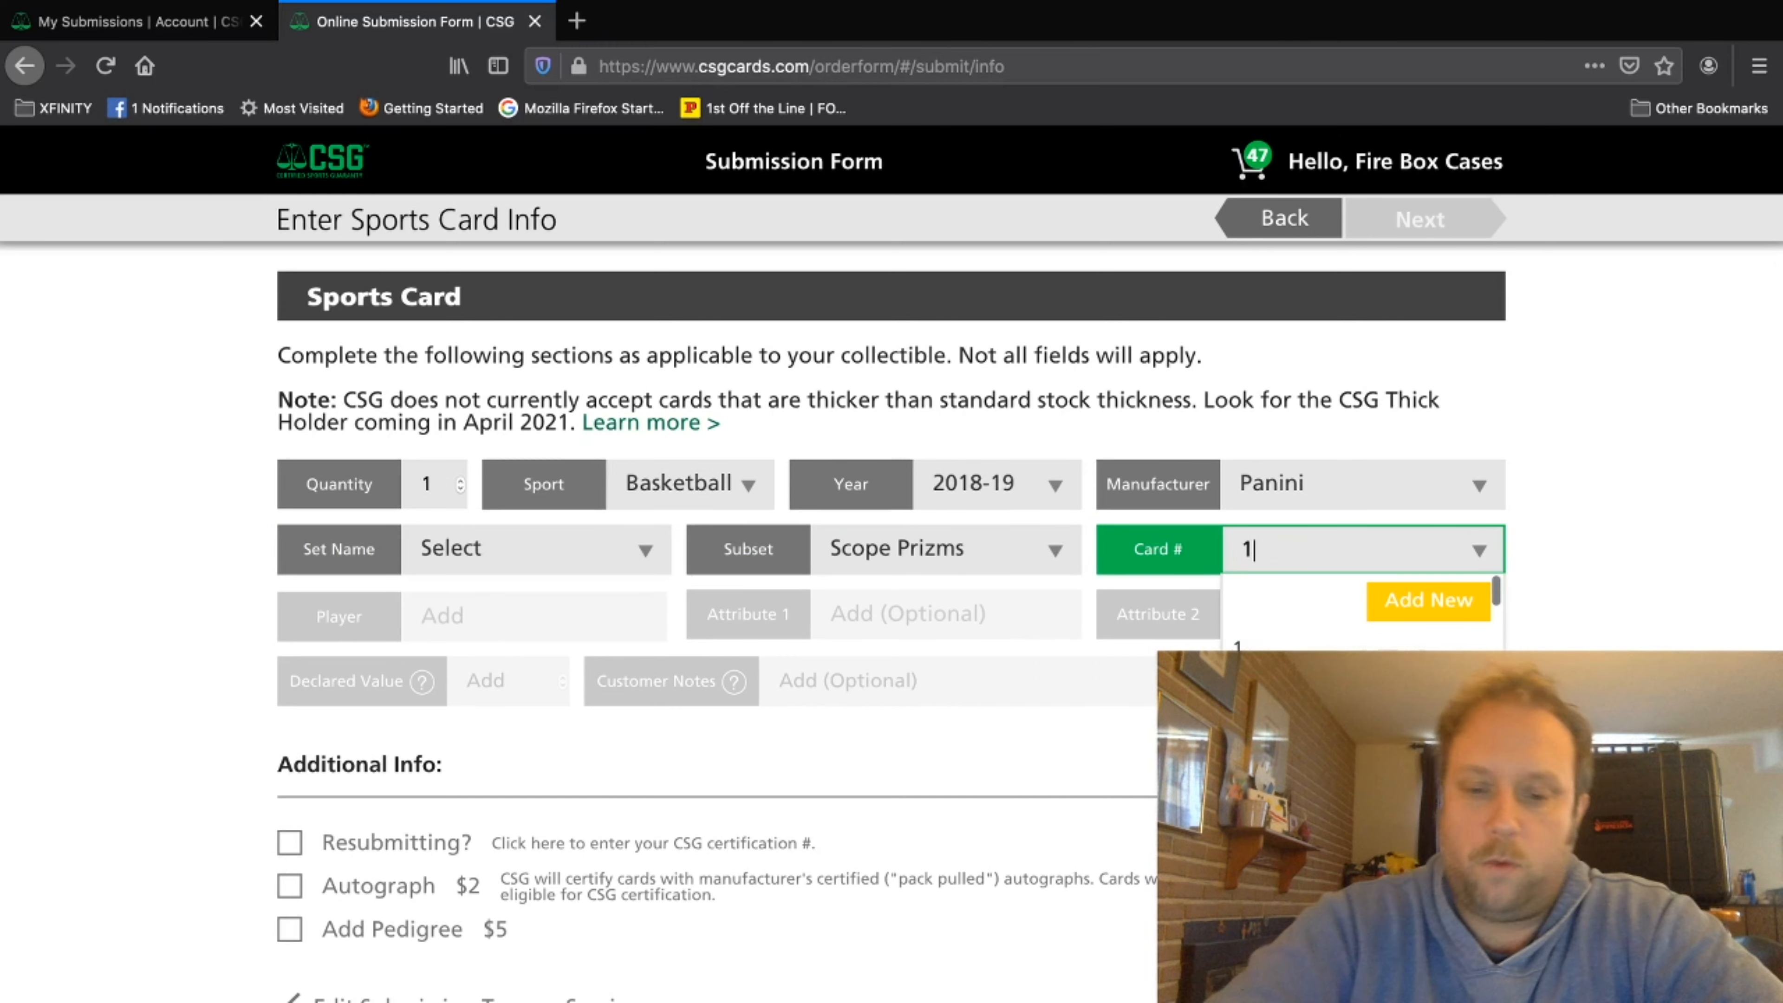
{"action": "type", "text": "58"}
{"action": "key", "text": "Return"}
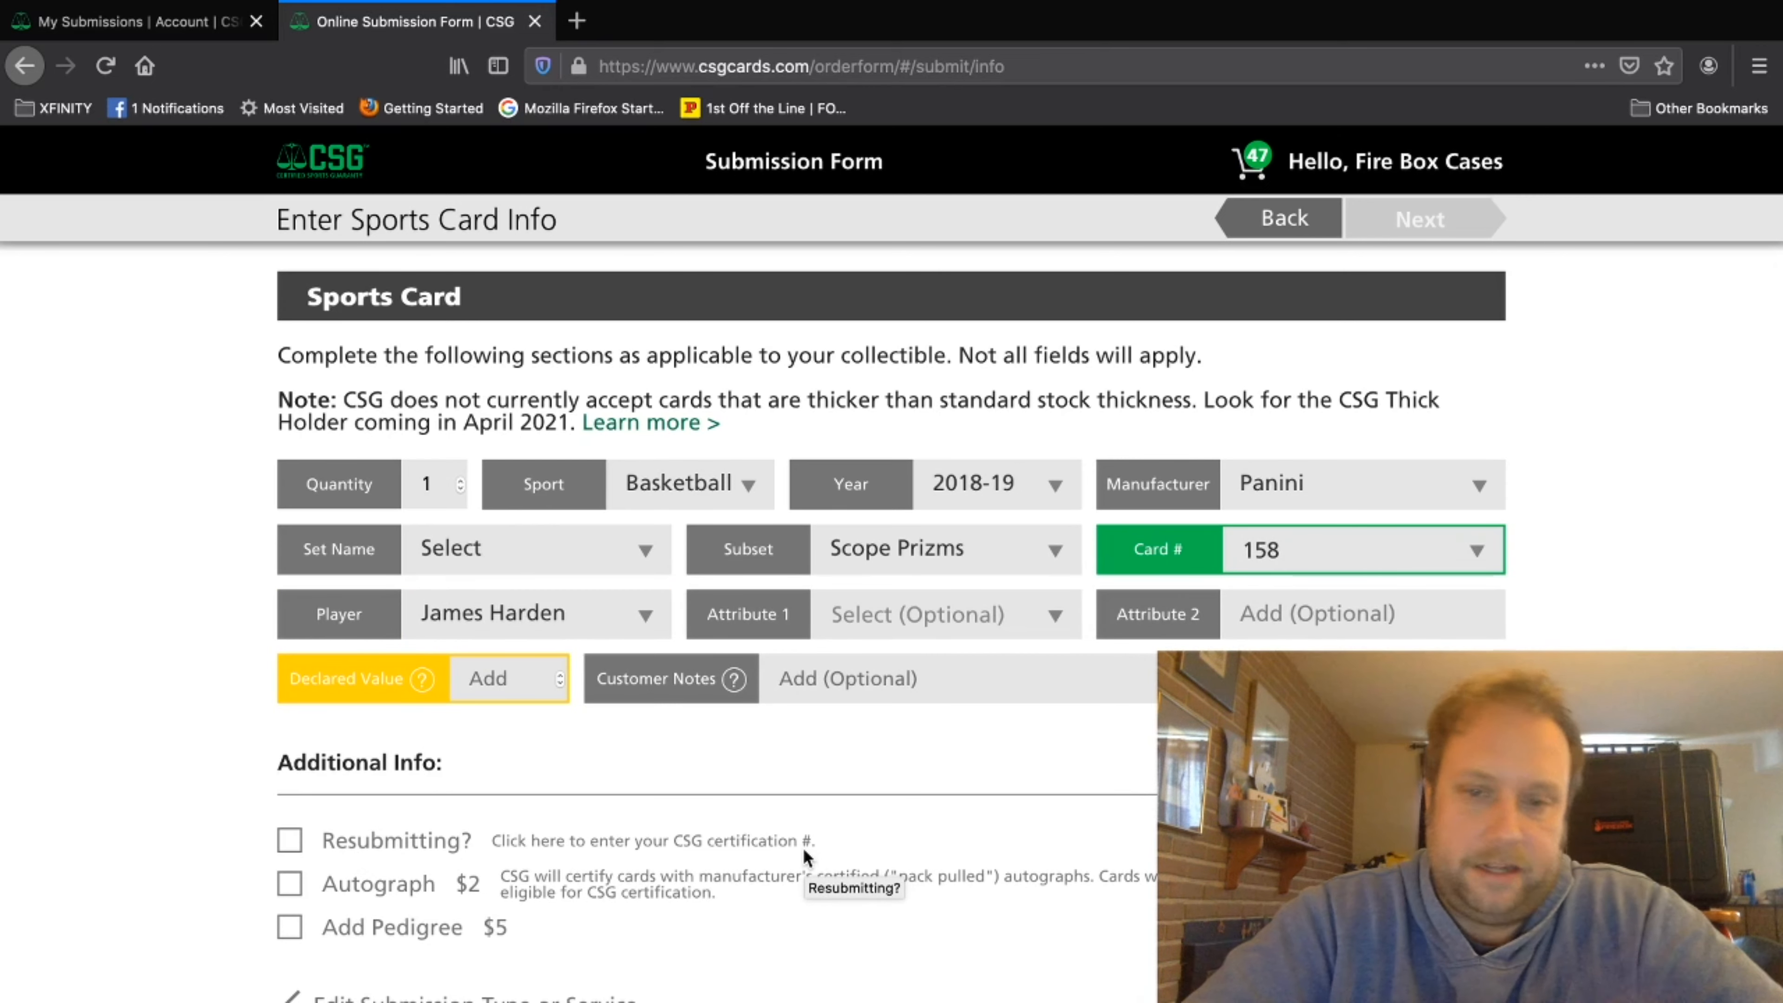
{"action": "left_click", "coordinate": [1012, 622]}
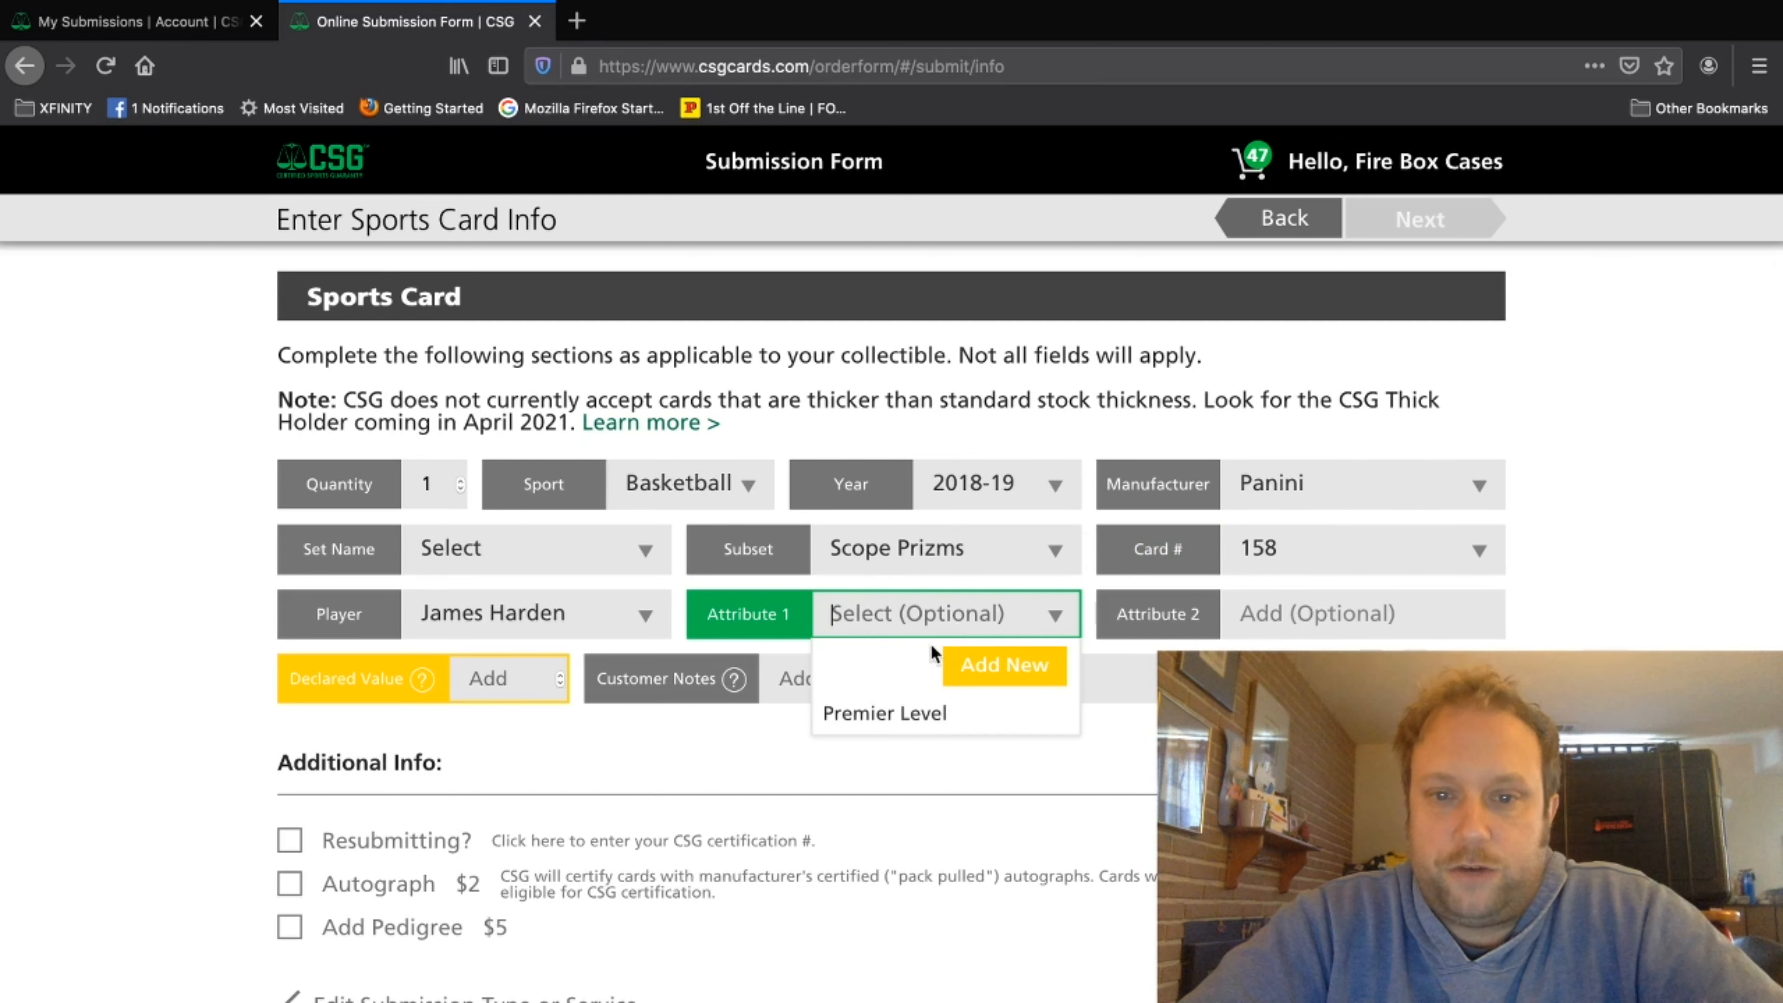
{"action": "left_click", "coordinate": [908, 721]}
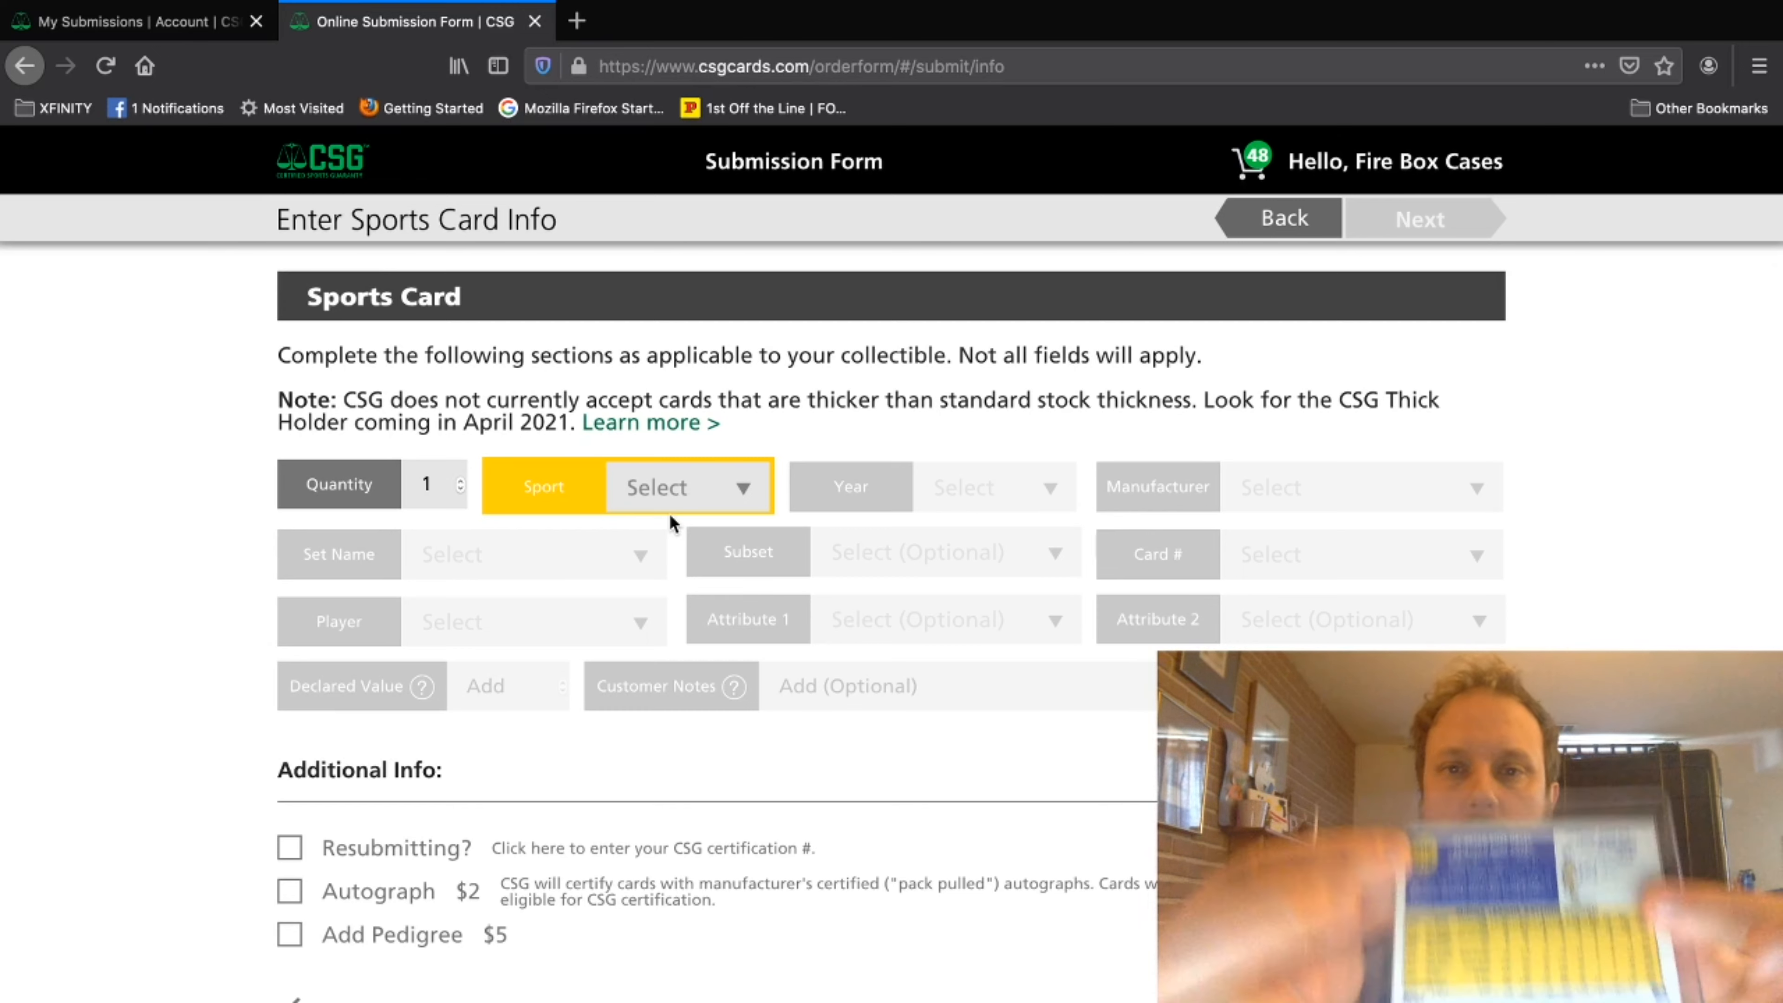
Step: Start another card entry with Baseball as the sport, 2019 as the year and Topps as the manufacturer
{"action": "left_click", "coordinate": [649, 488]}
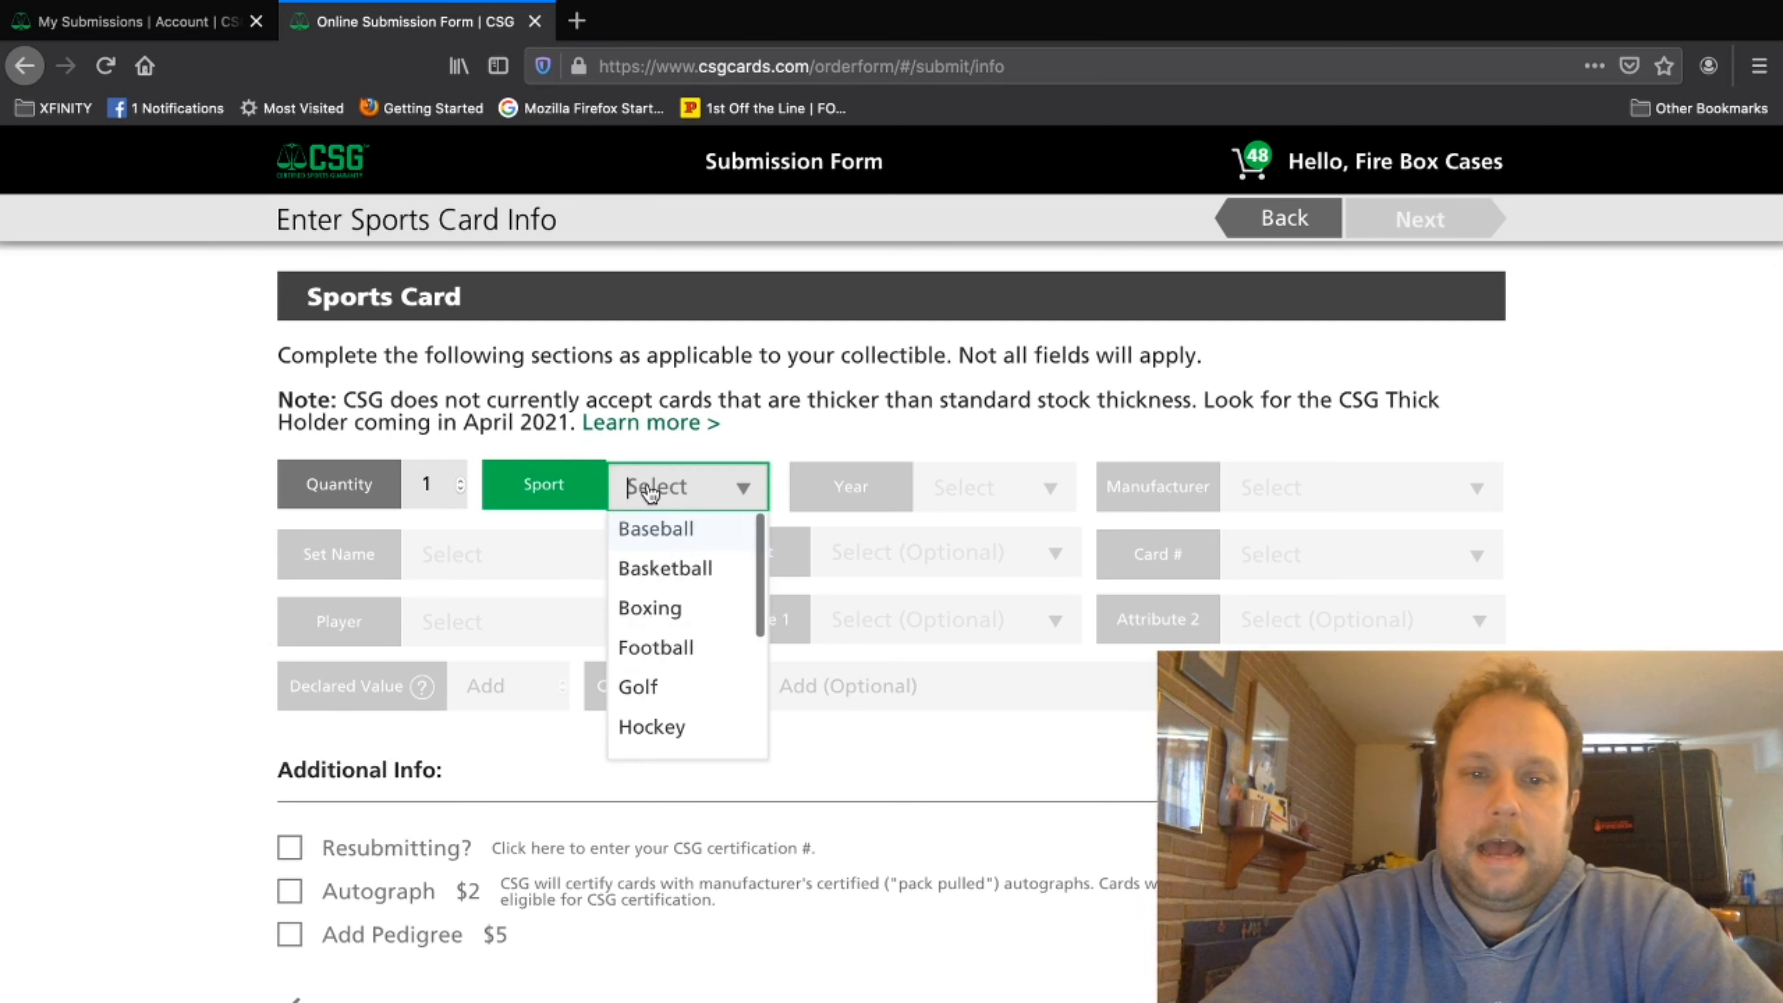
{"action": "left_click", "coordinate": [678, 545]}
{"action": "left_click", "coordinate": [980, 486]}
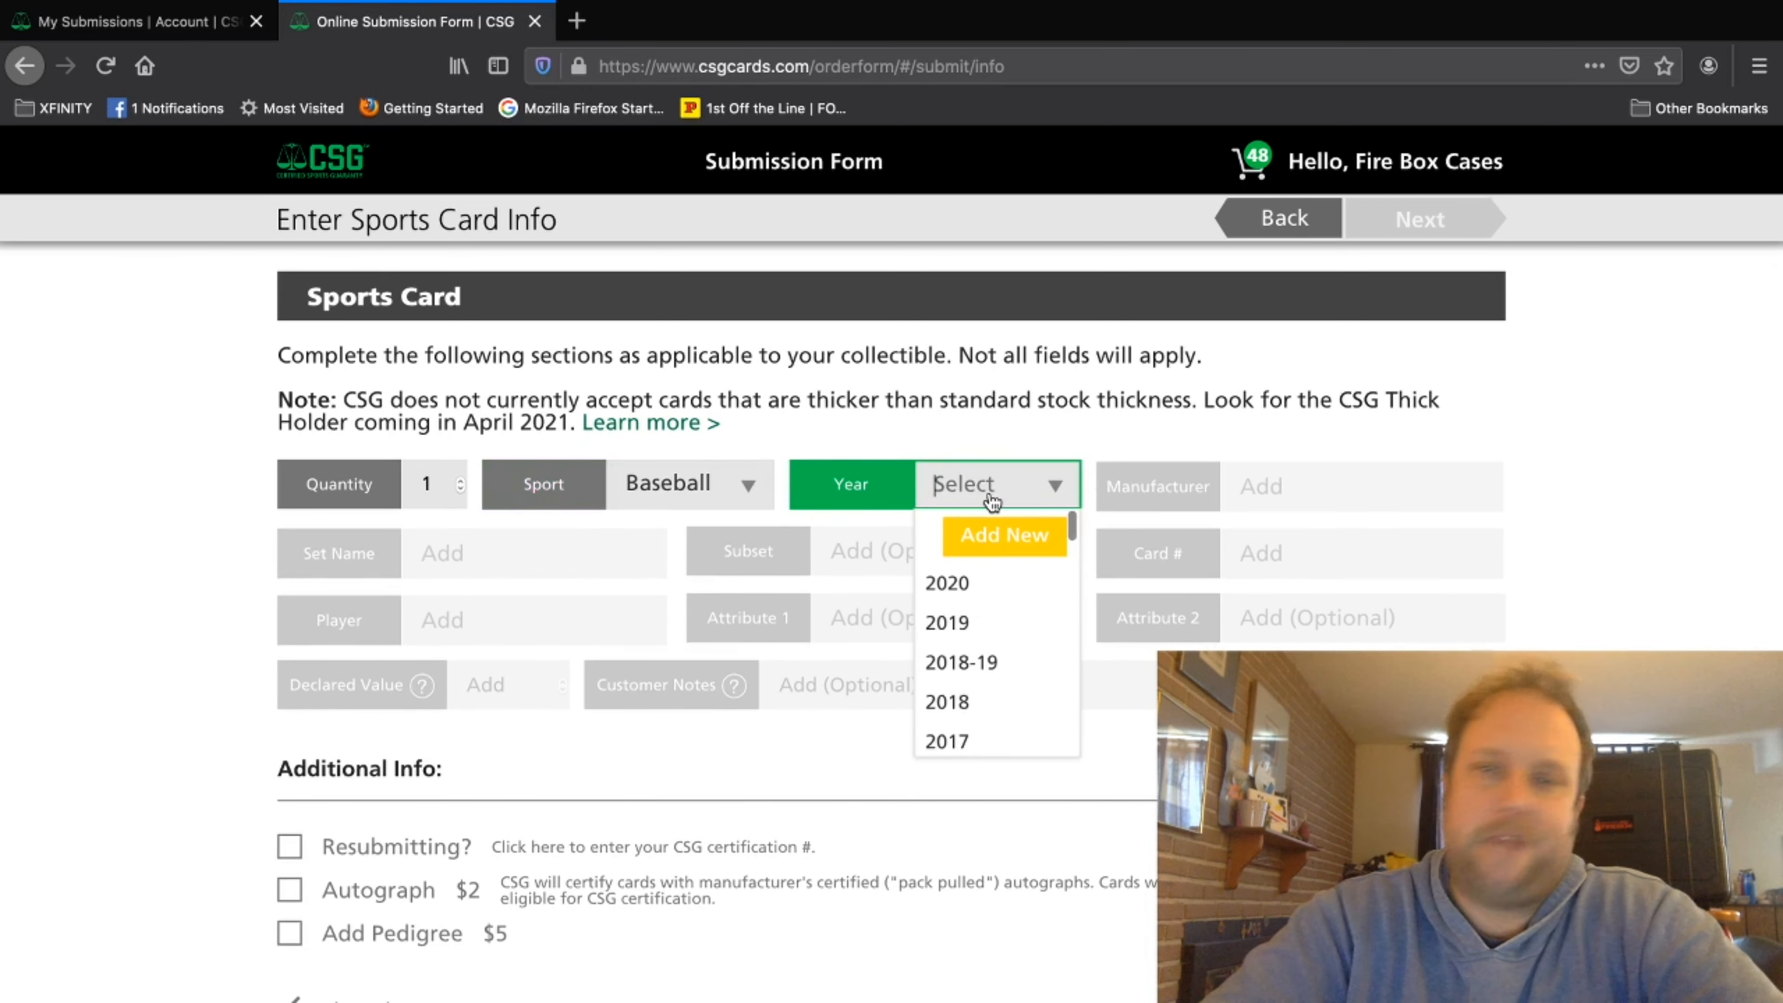
{"action": "left_click", "coordinate": [1002, 623]}
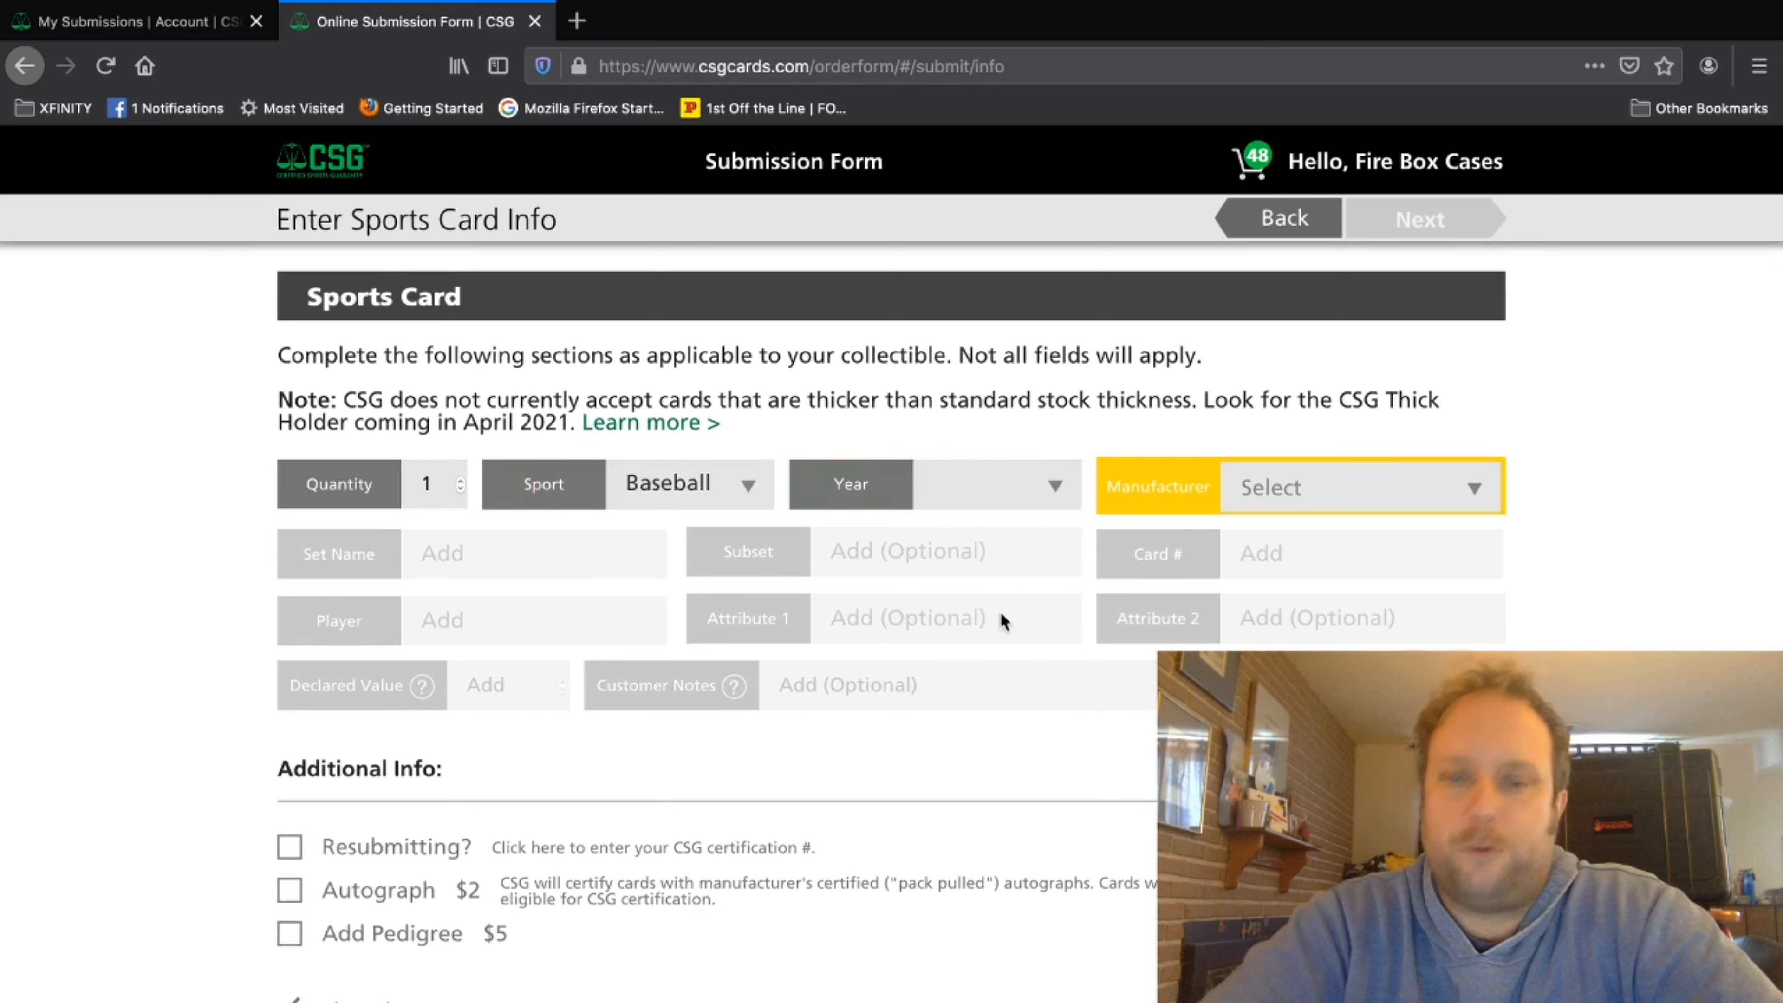
{"action": "left_click", "coordinate": [1330, 484]}
{"action": "scroll", "coordinate": [1360, 597], "scroll_direction": "down", "scroll_amount": 8}
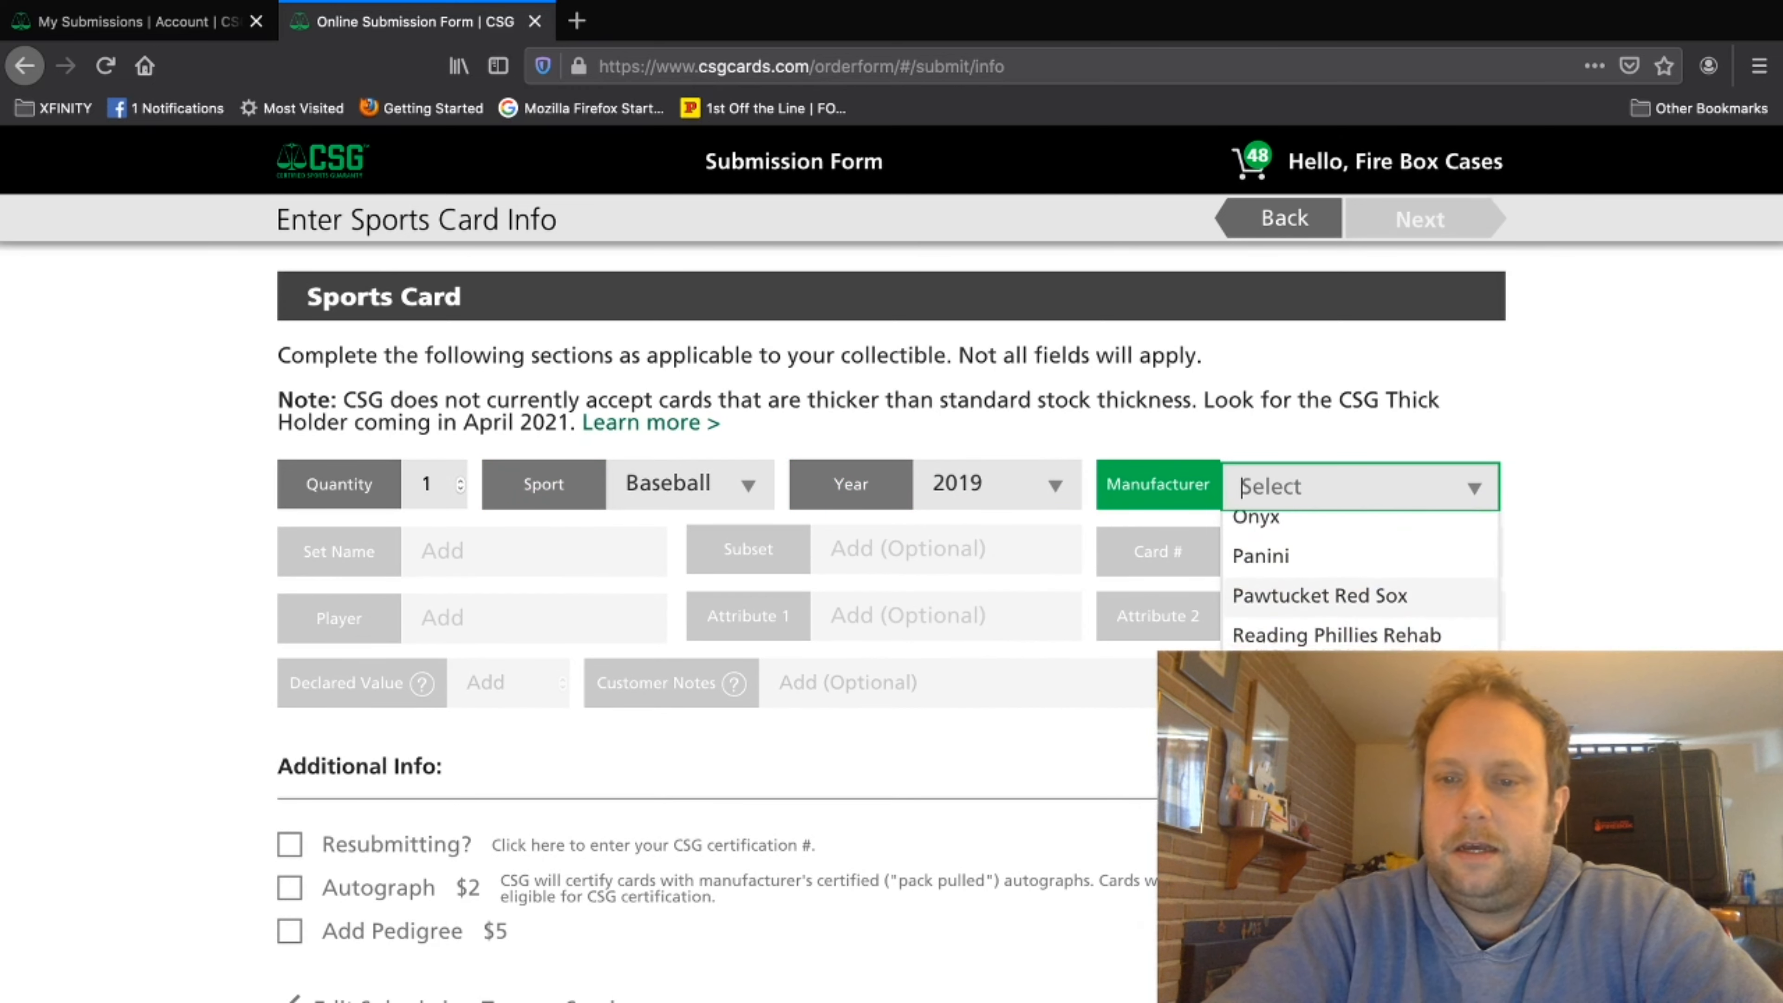
{"action": "left_click", "coordinate": [1320, 697]}
Step: Set the Topps card's set name to Heritage Minor League
{"action": "left_click", "coordinate": [581, 551]}
{"action": "scroll", "coordinate": [519, 740], "scroll_direction": "down", "scroll_amount": 10}
{"action": "scroll", "coordinate": [518, 740], "scroll_direction": "down", "scroll_amount": 3}
{"action": "scroll", "coordinate": [519, 740], "scroll_direction": "up", "scroll_amount": 6}
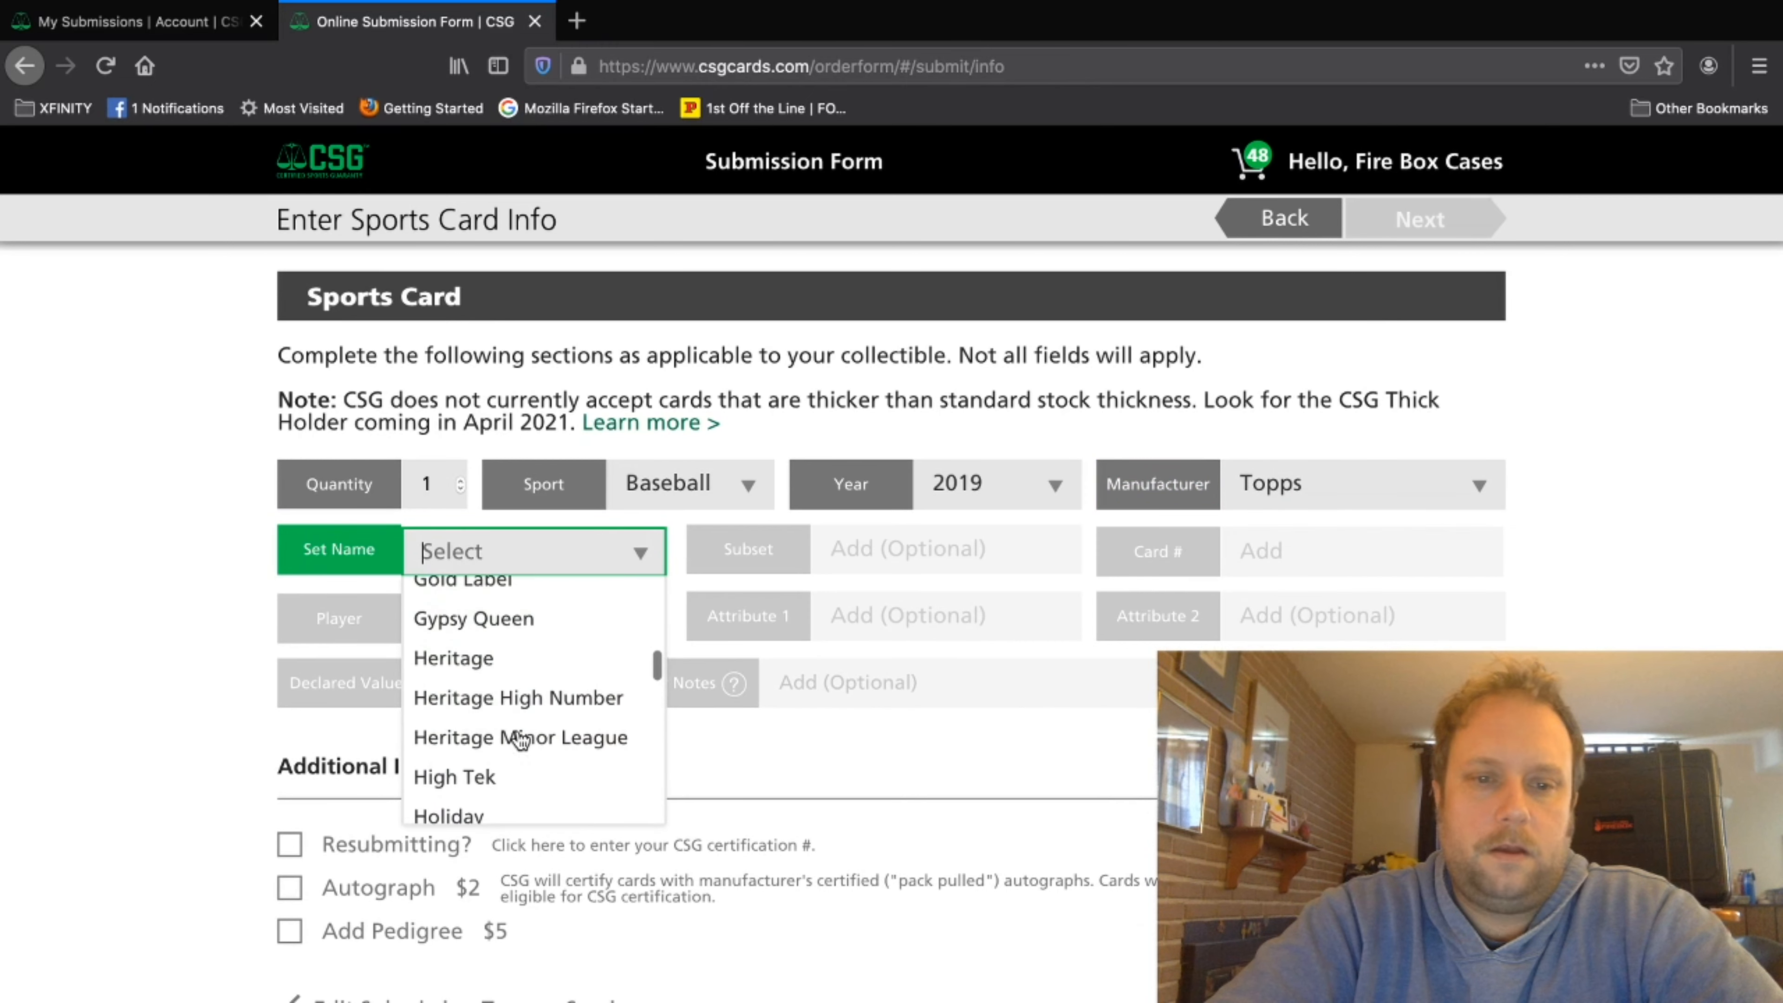
{"action": "left_click", "coordinate": [518, 737]}
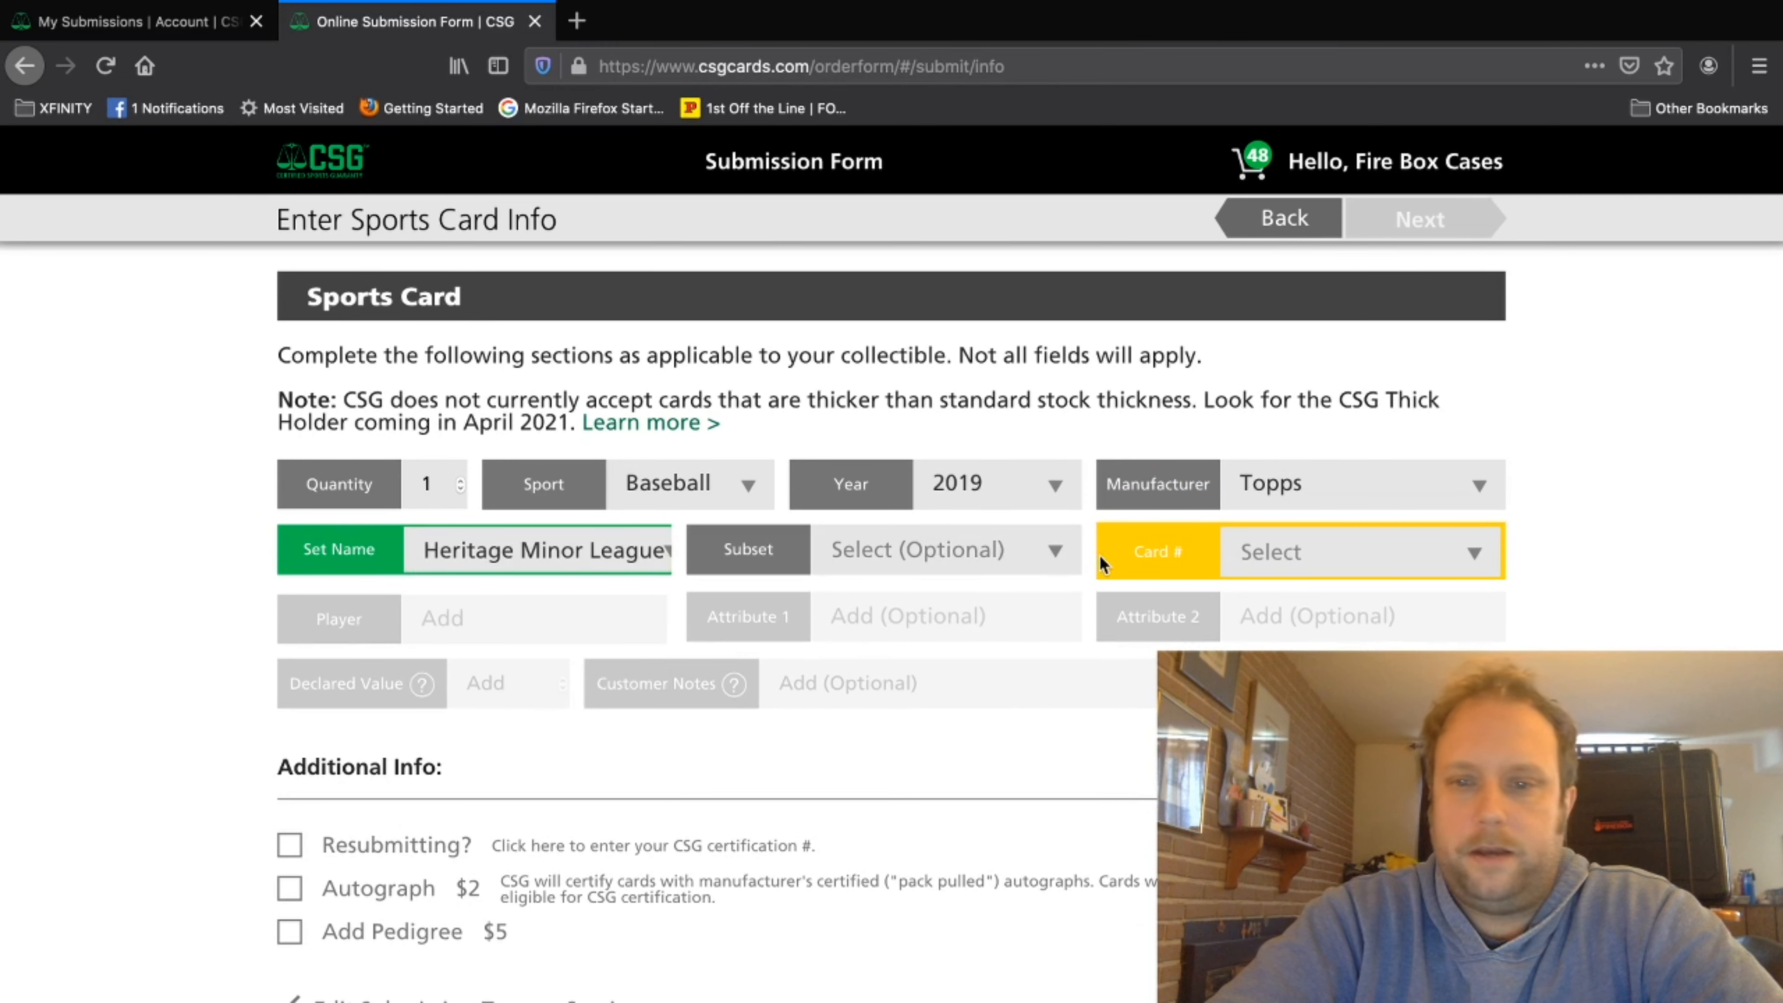
Step: Set the card number to 216 and open the first attribute for entry
{"action": "left_click", "coordinate": [1296, 568]}
{"action": "type", "text": "216"}
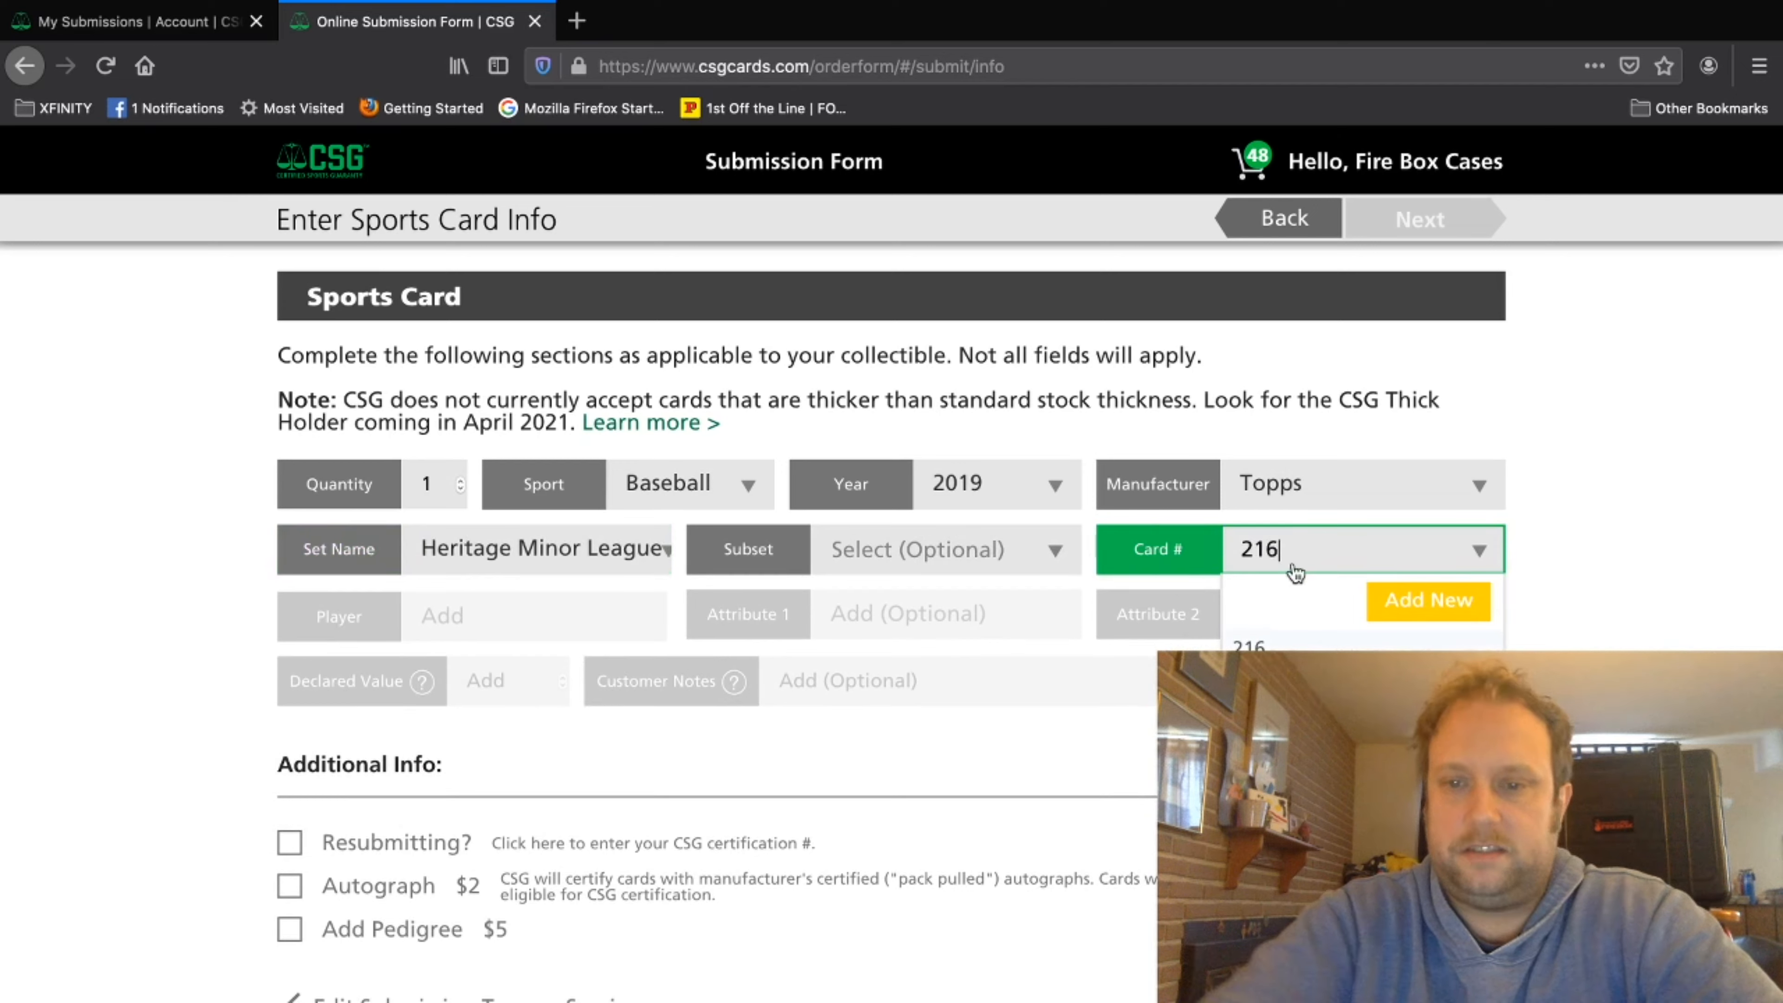
{"action": "key", "text": "Return"}
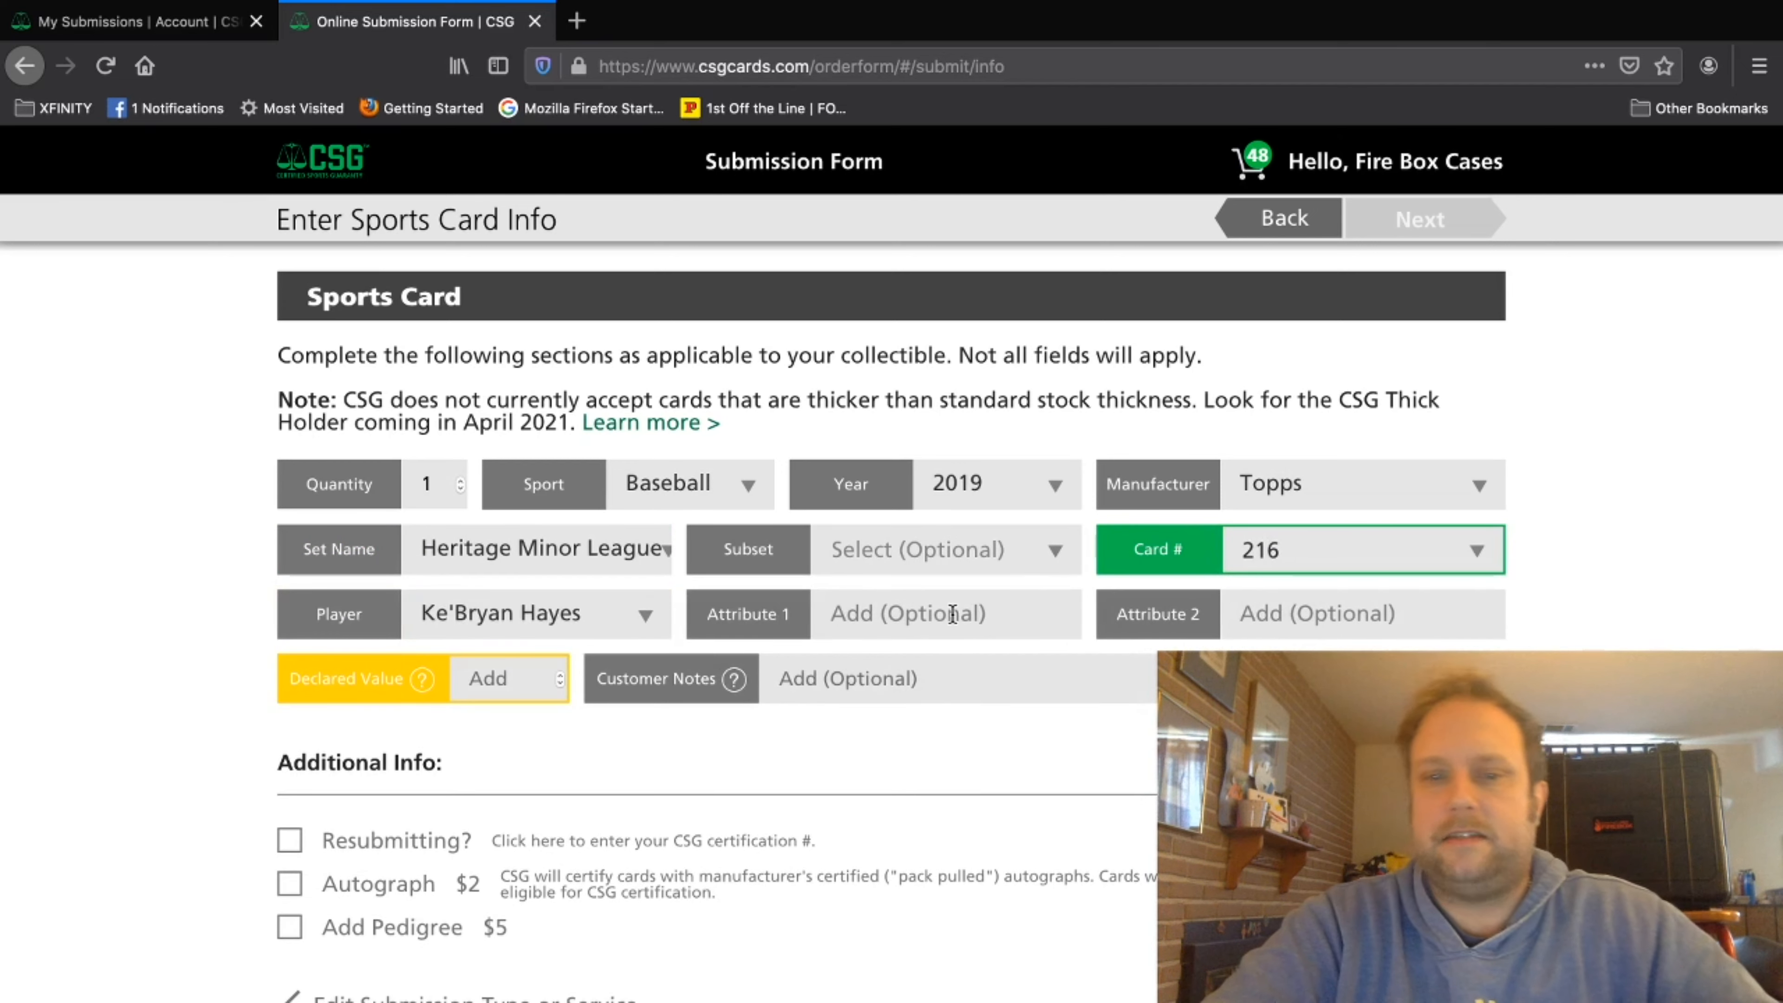
{"action": "left_click", "coordinate": [953, 614]}
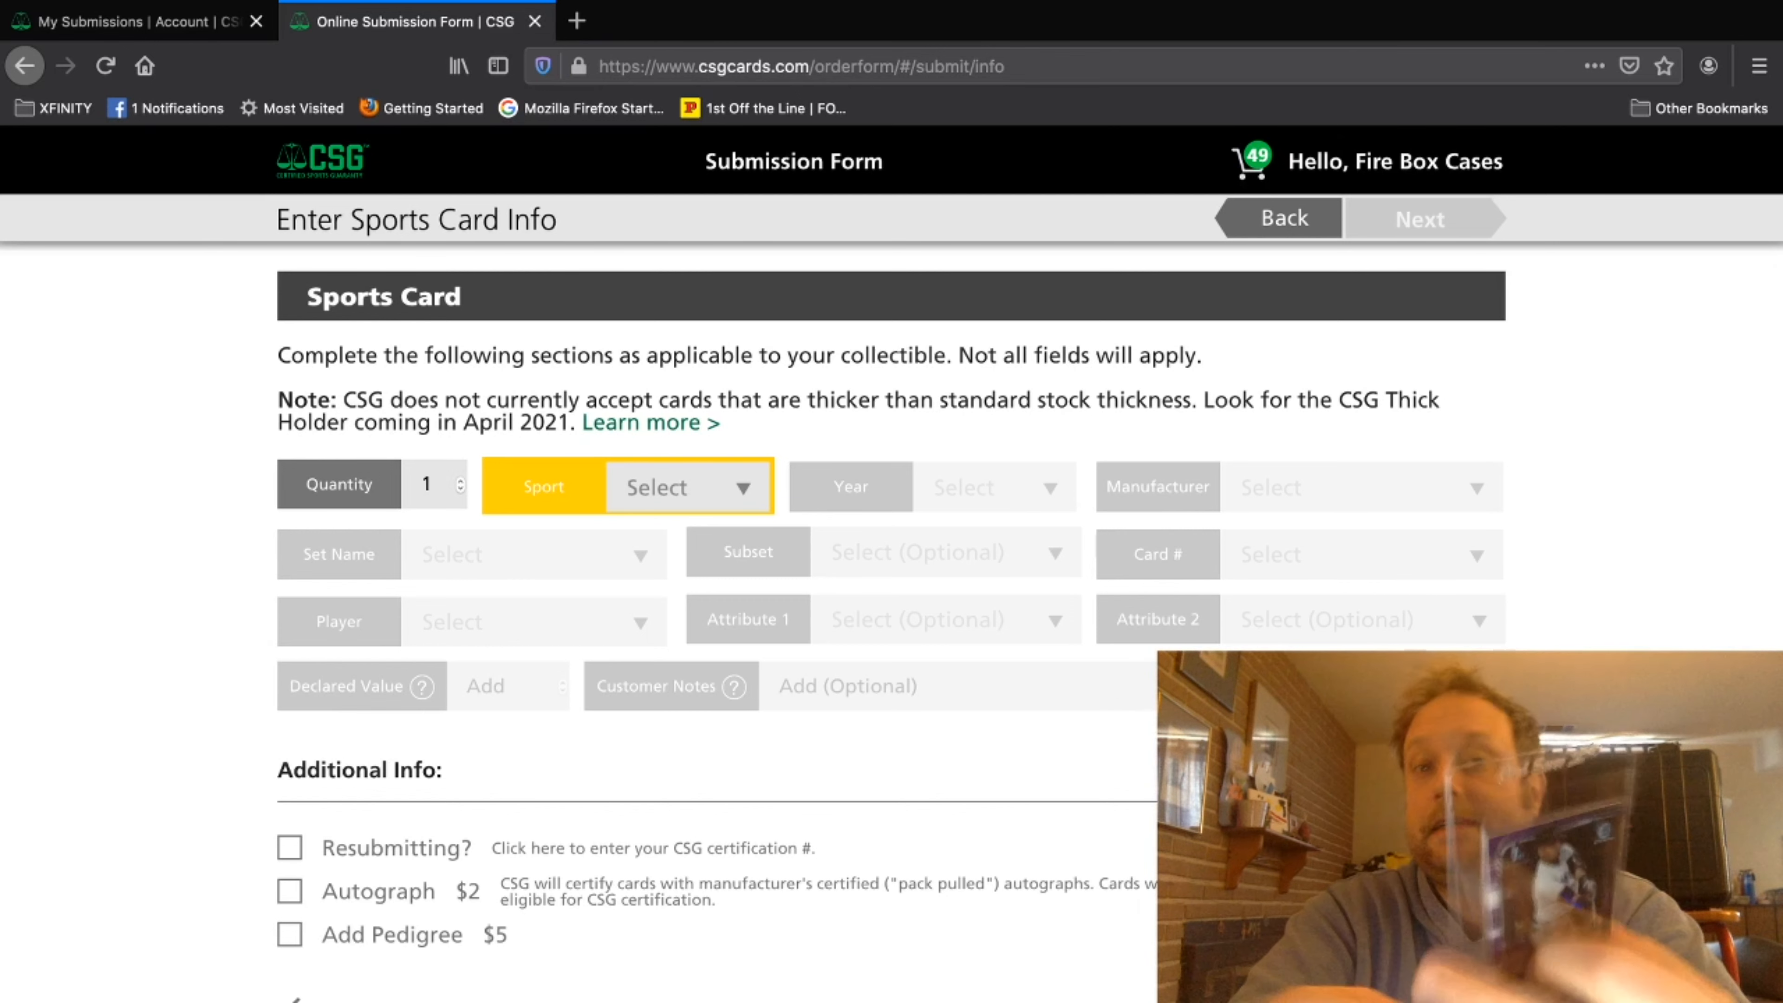
Step: Start another card entry with Baseball as the sport, 2019 as the year and Bowman as the manufacturer
{"action": "left_click", "coordinate": [665, 483]}
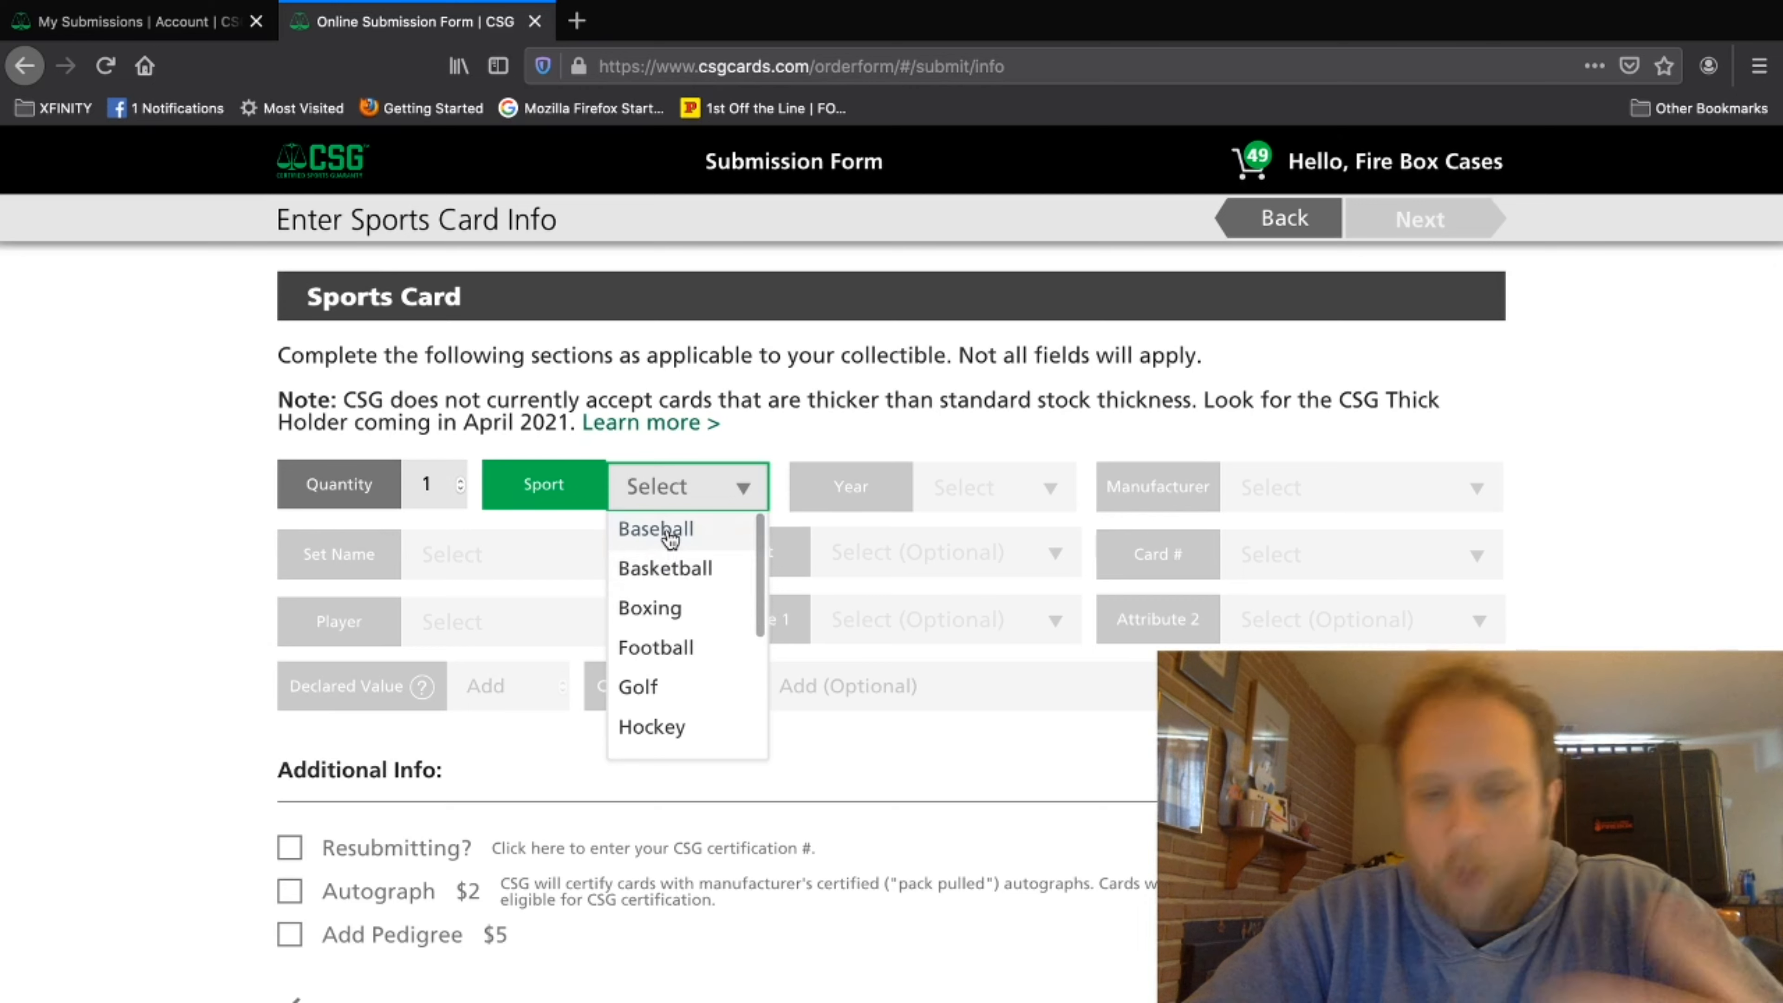
{"action": "left_click", "coordinate": [671, 530]}
{"action": "left_click", "coordinate": [1042, 486]}
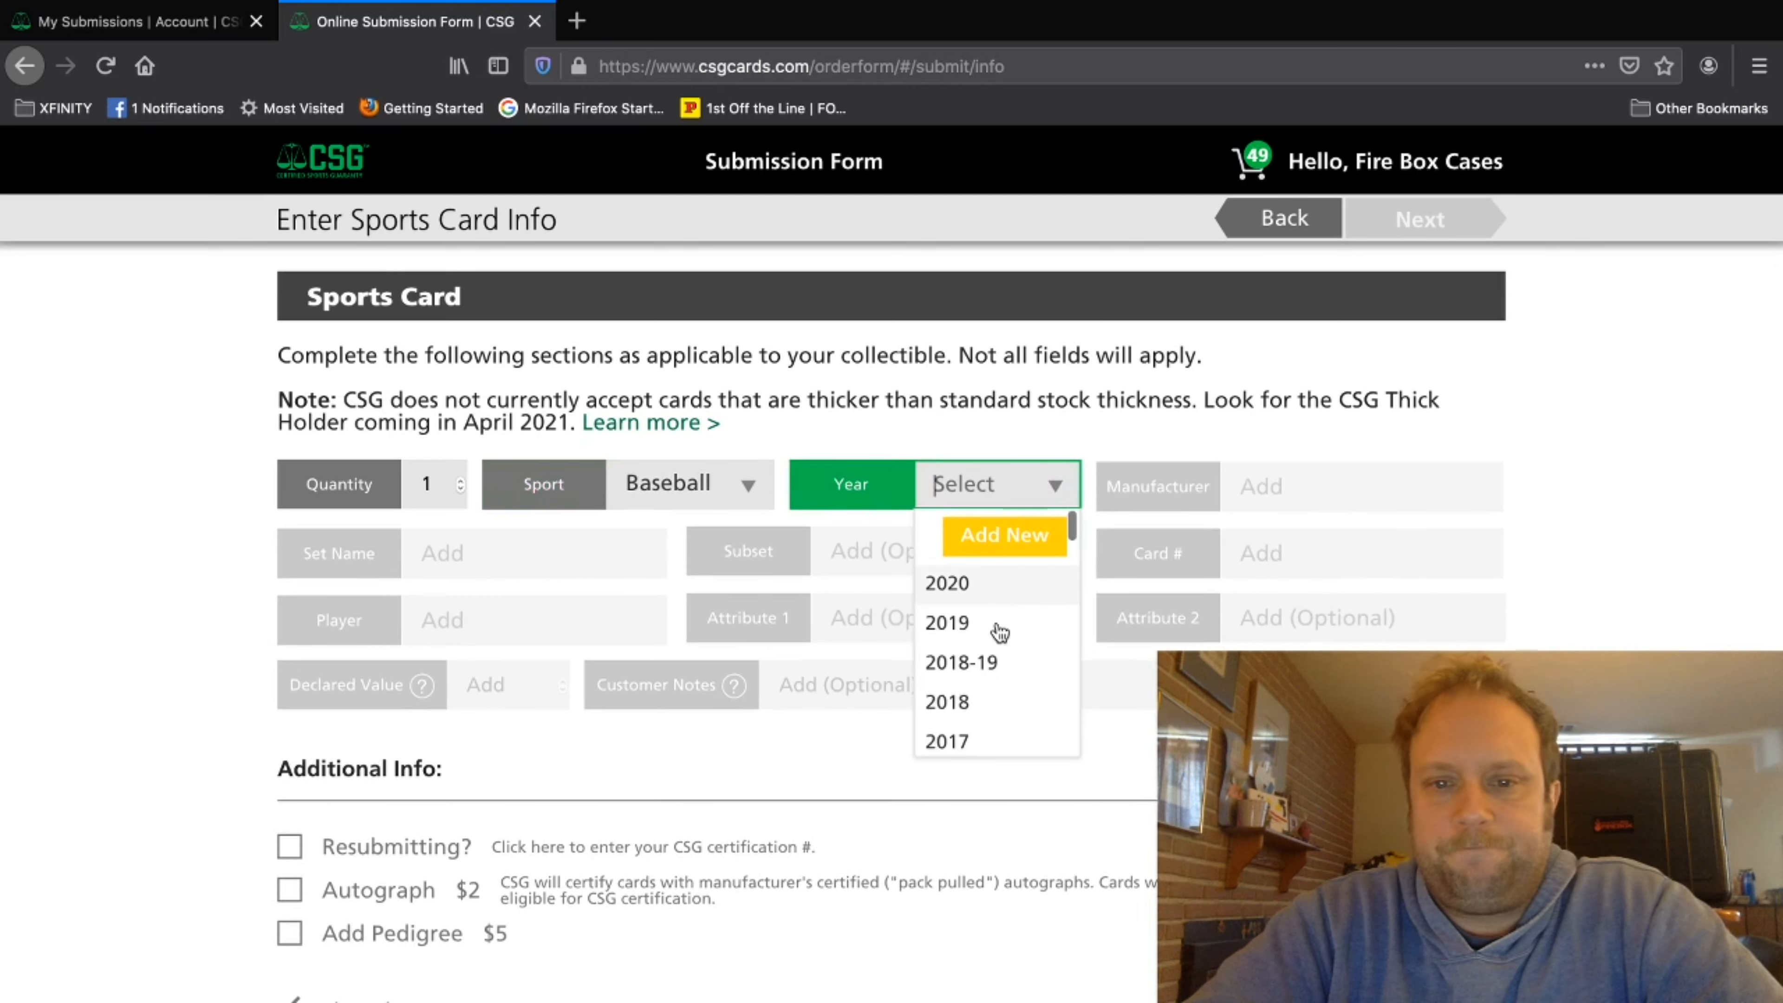
{"action": "left_click", "coordinate": [983, 624]}
{"action": "left_click", "coordinate": [1305, 492]}
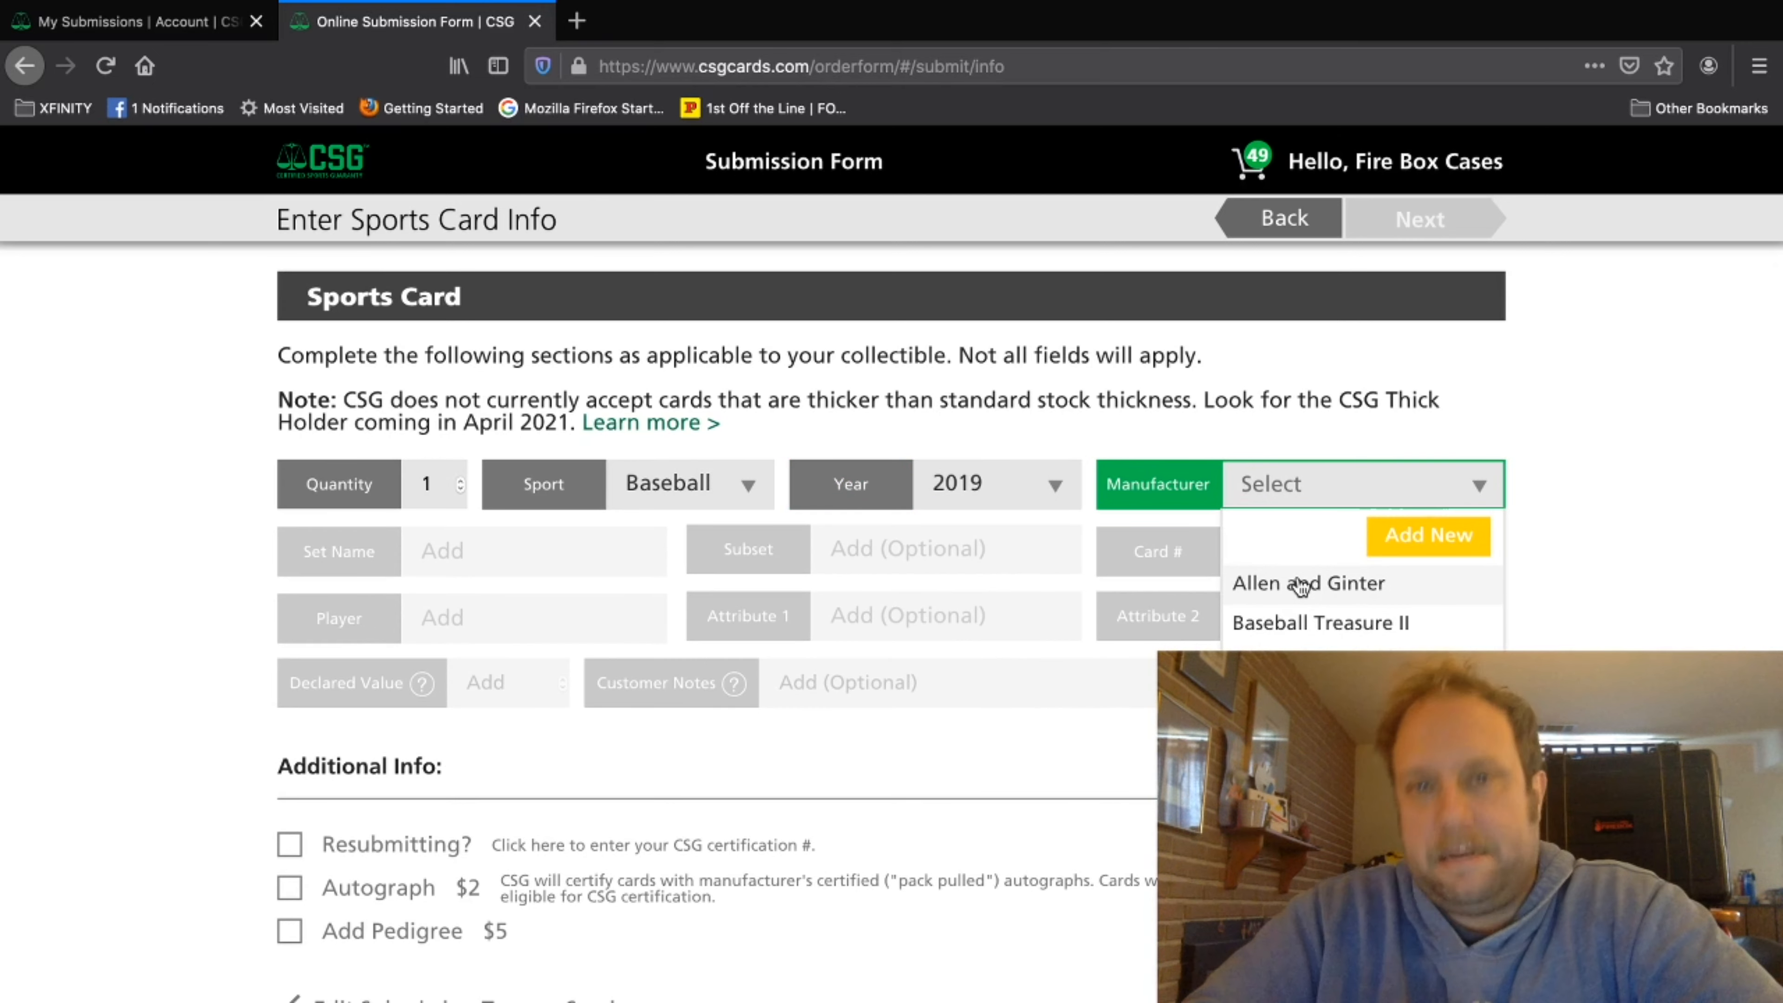
{"action": "left_click", "coordinate": [1287, 662]}
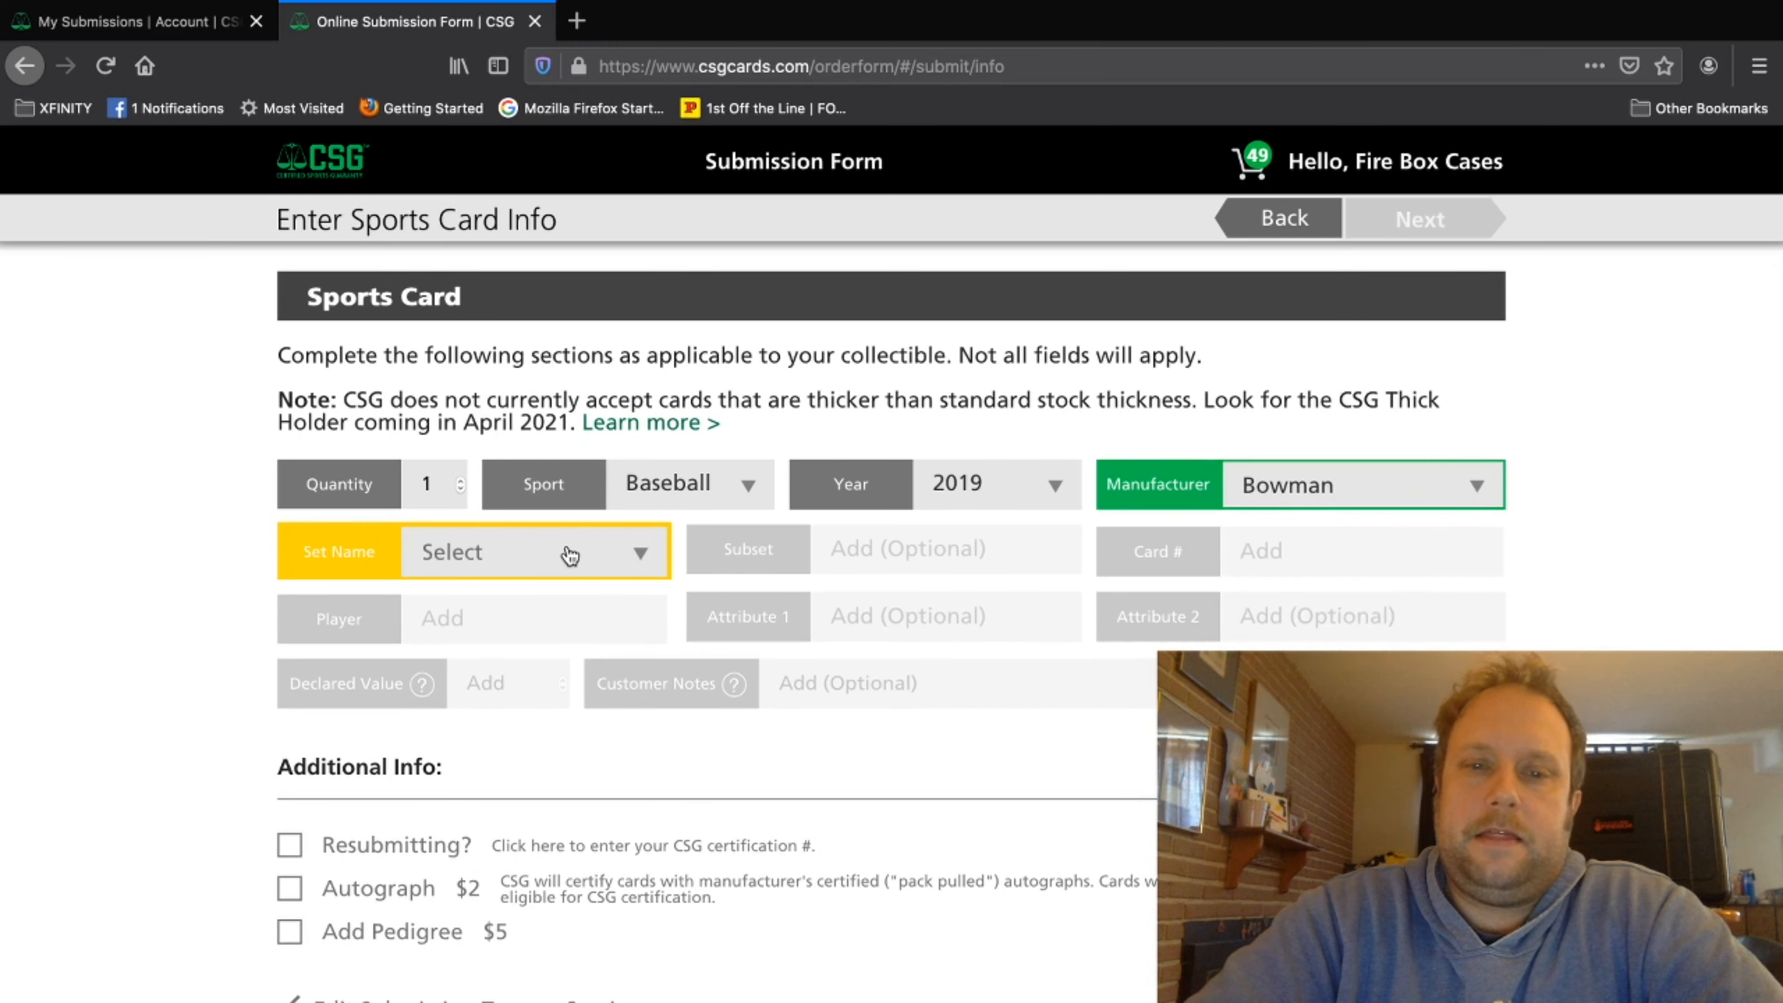
Step: Look through the Bowman set names and choose N/A
{"action": "left_click", "coordinate": [569, 551]}
{"action": "scroll", "coordinate": [534, 690], "scroll_direction": "down", "scroll_amount": 5}
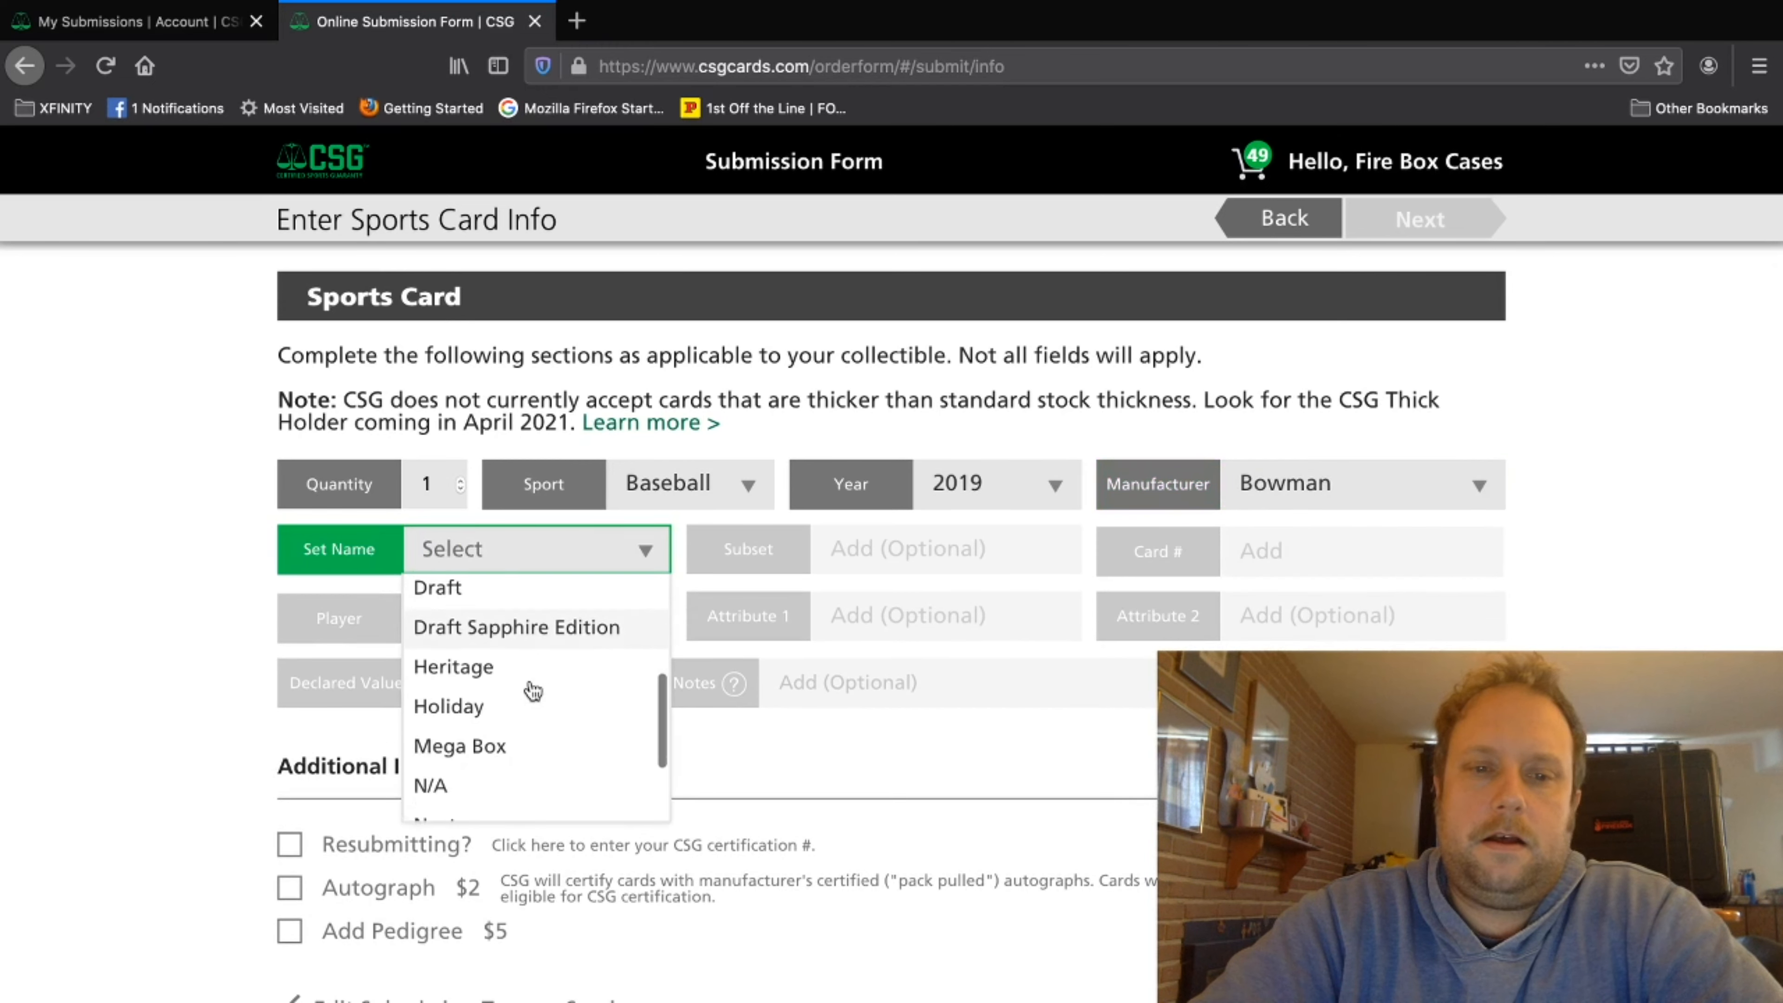
{"action": "scroll", "coordinate": [510, 724], "scroll_direction": "up", "scroll_amount": 3}
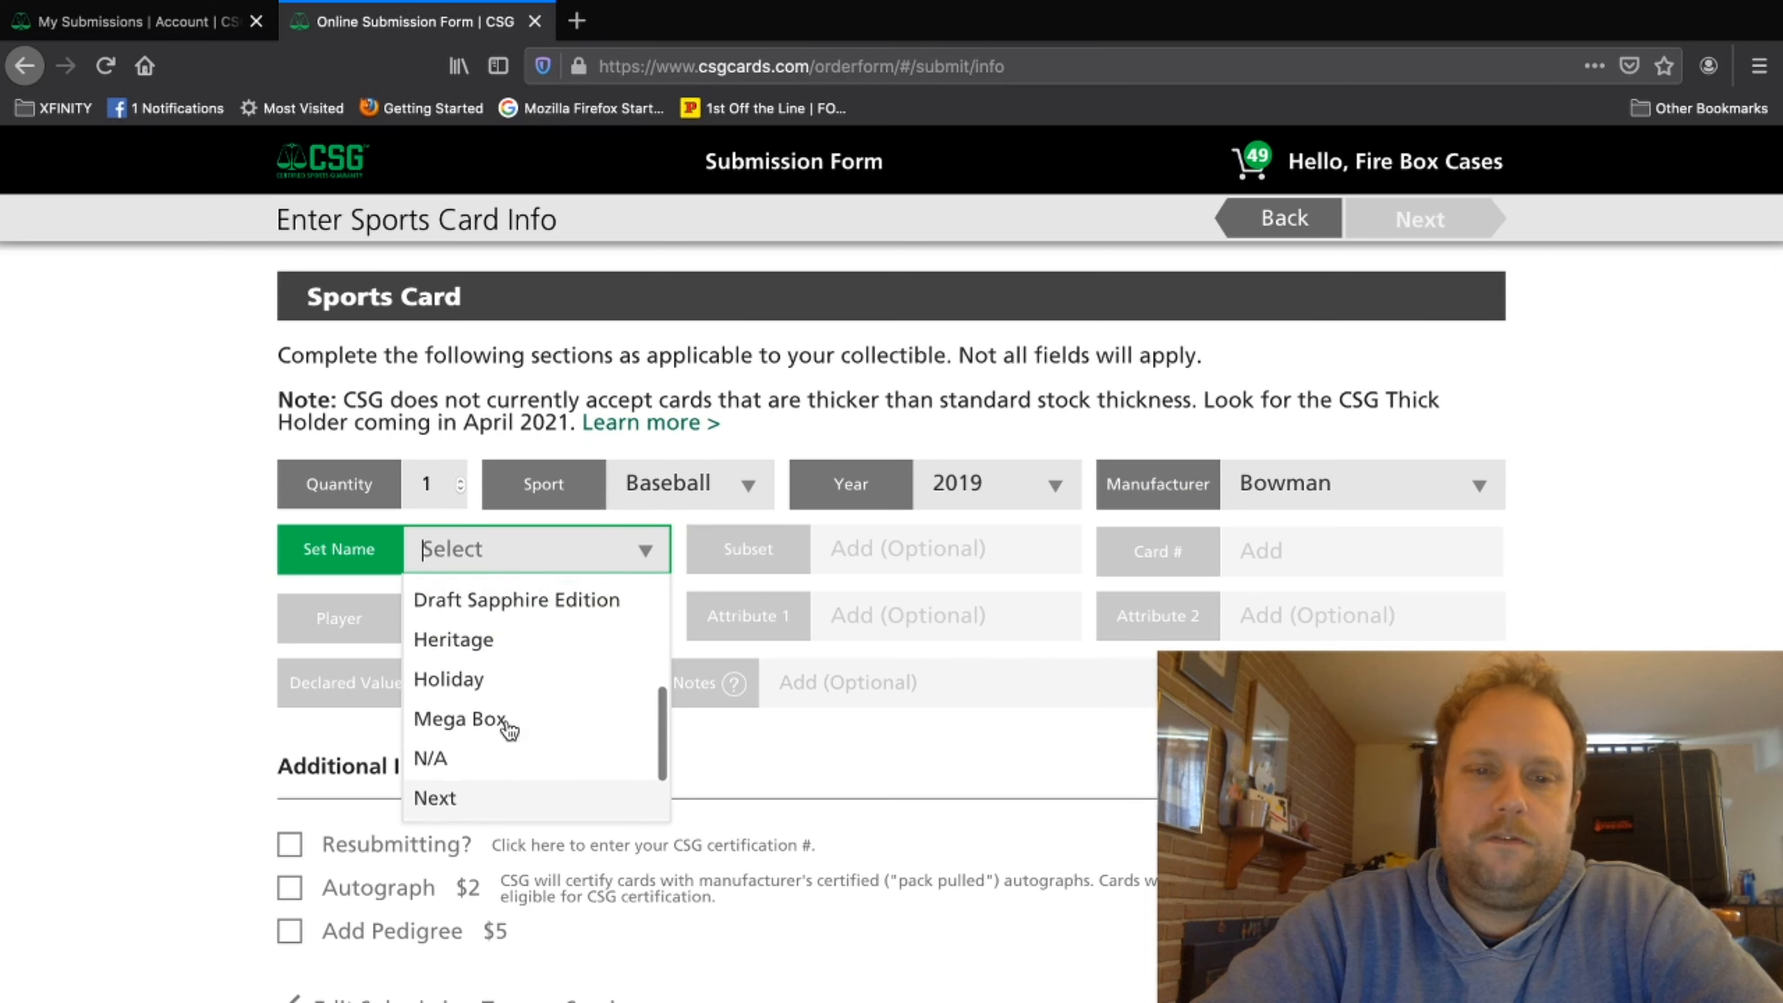
{"action": "scroll", "coordinate": [510, 730], "scroll_direction": "up", "scroll_amount": 2}
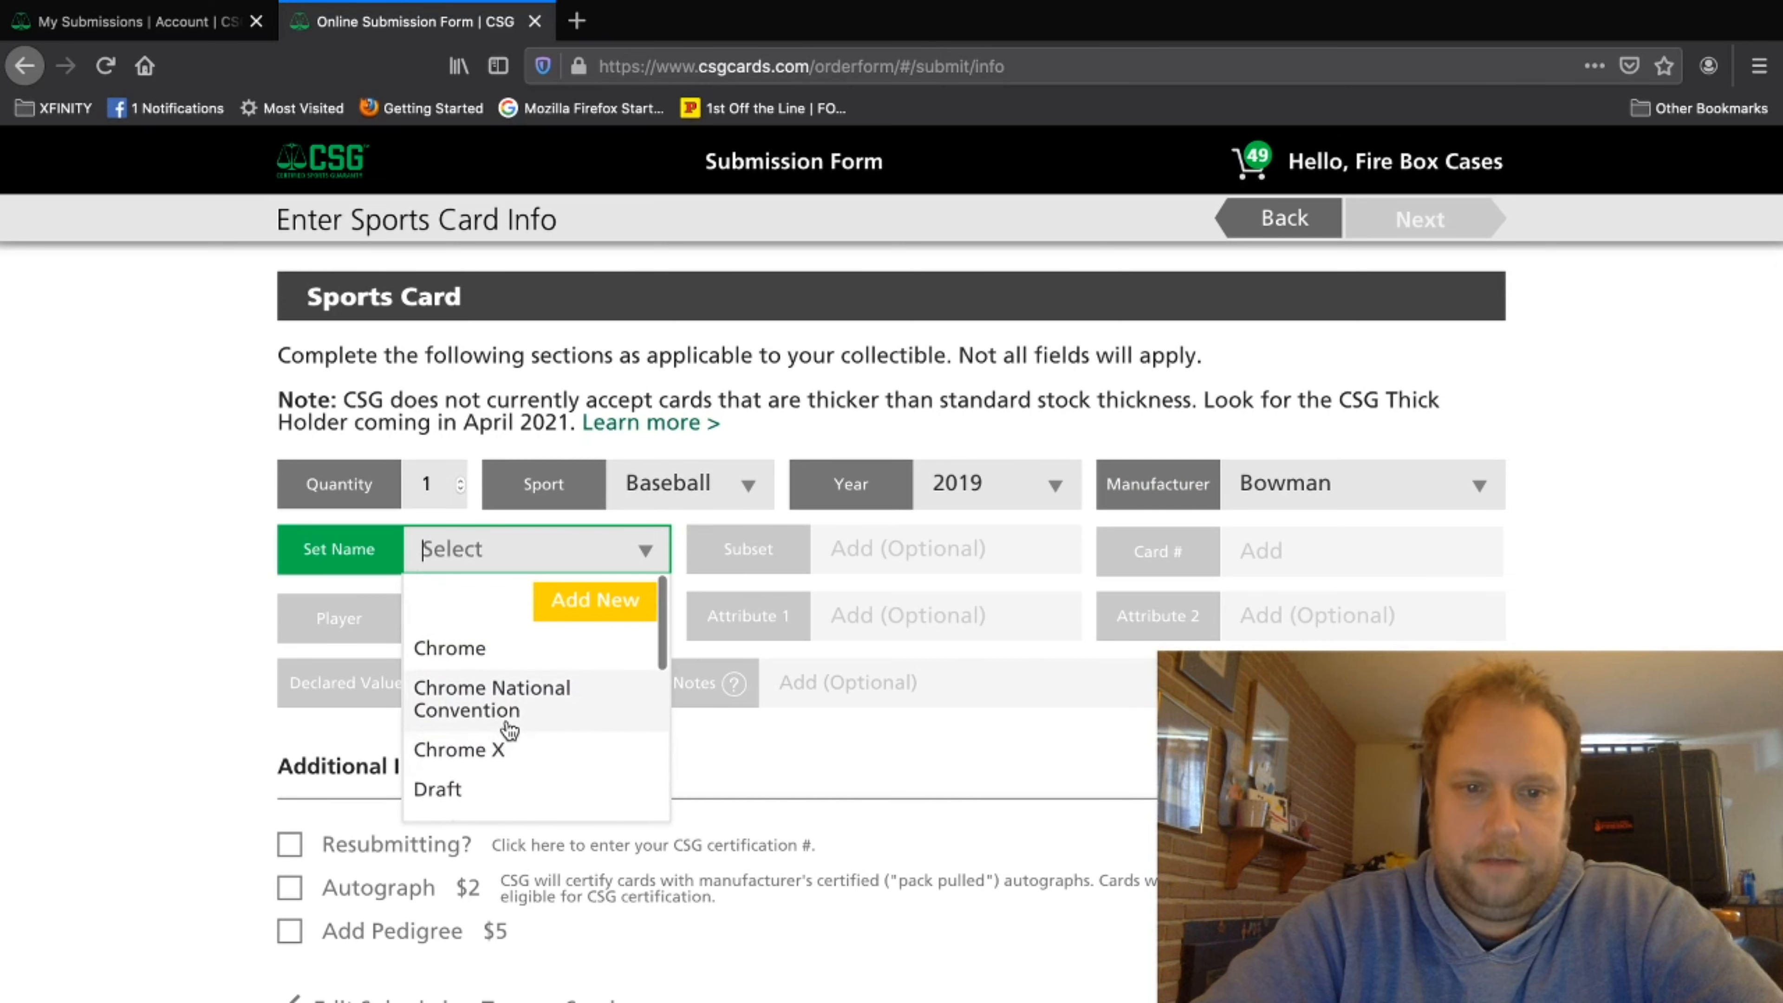
{"action": "scroll", "coordinate": [509, 730], "scroll_direction": "down", "scroll_amount": 5}
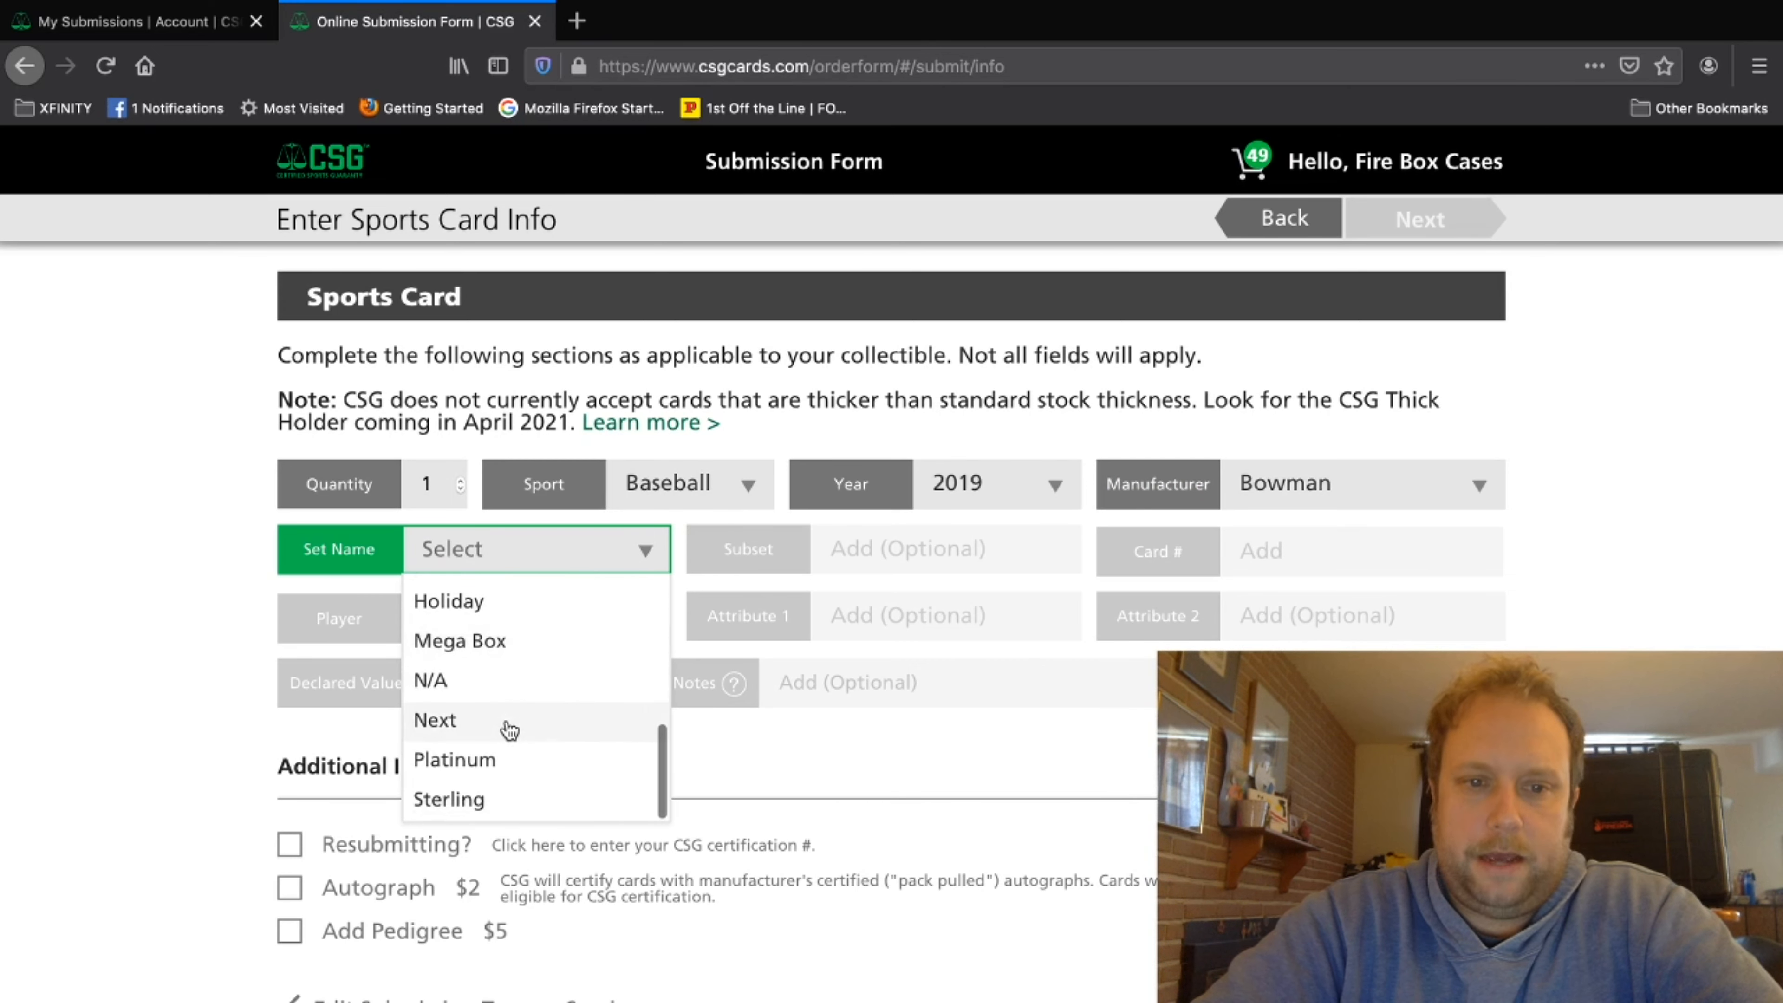
{"action": "scroll", "coordinate": [510, 730], "scroll_direction": "up", "scroll_amount": 2}
{"action": "scroll", "coordinate": [510, 731], "scroll_direction": "up", "scroll_amount": 3}
{"action": "scroll", "coordinate": [506, 730], "scroll_direction": "down", "scroll_amount": 4}
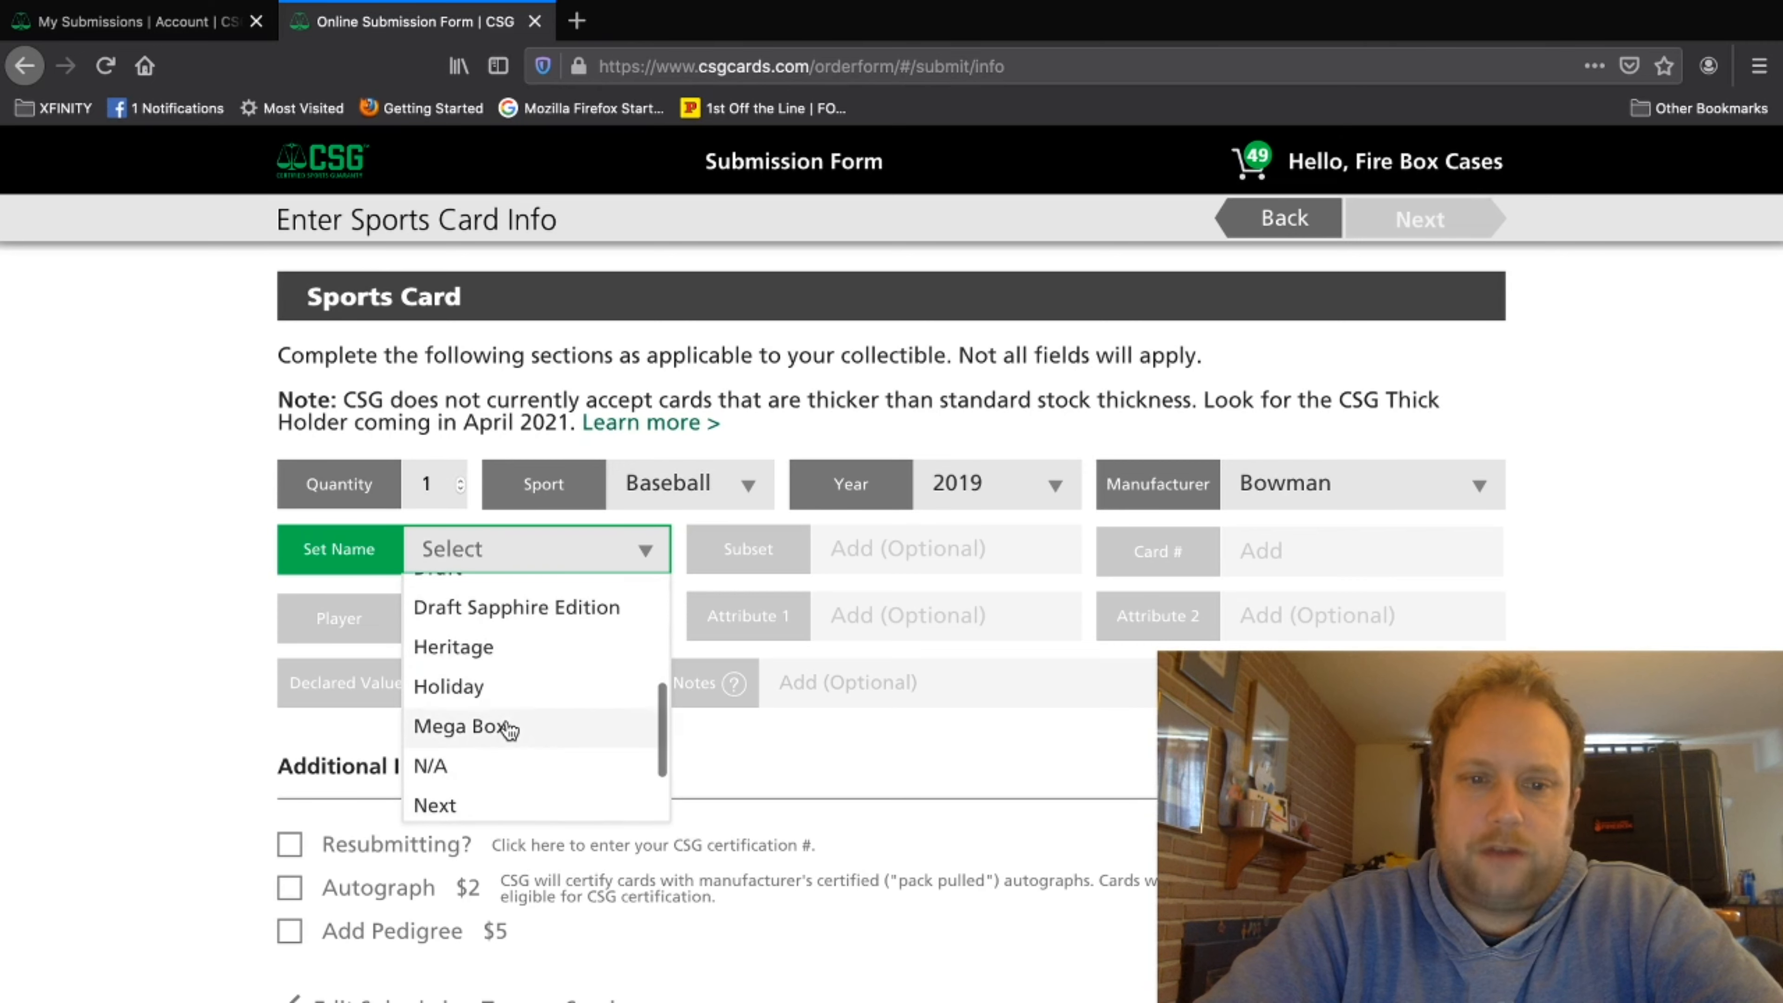
{"action": "scroll", "coordinate": [476, 730], "scroll_direction": "up", "scroll_amount": 1}
{"action": "left_click", "coordinate": [429, 776]}
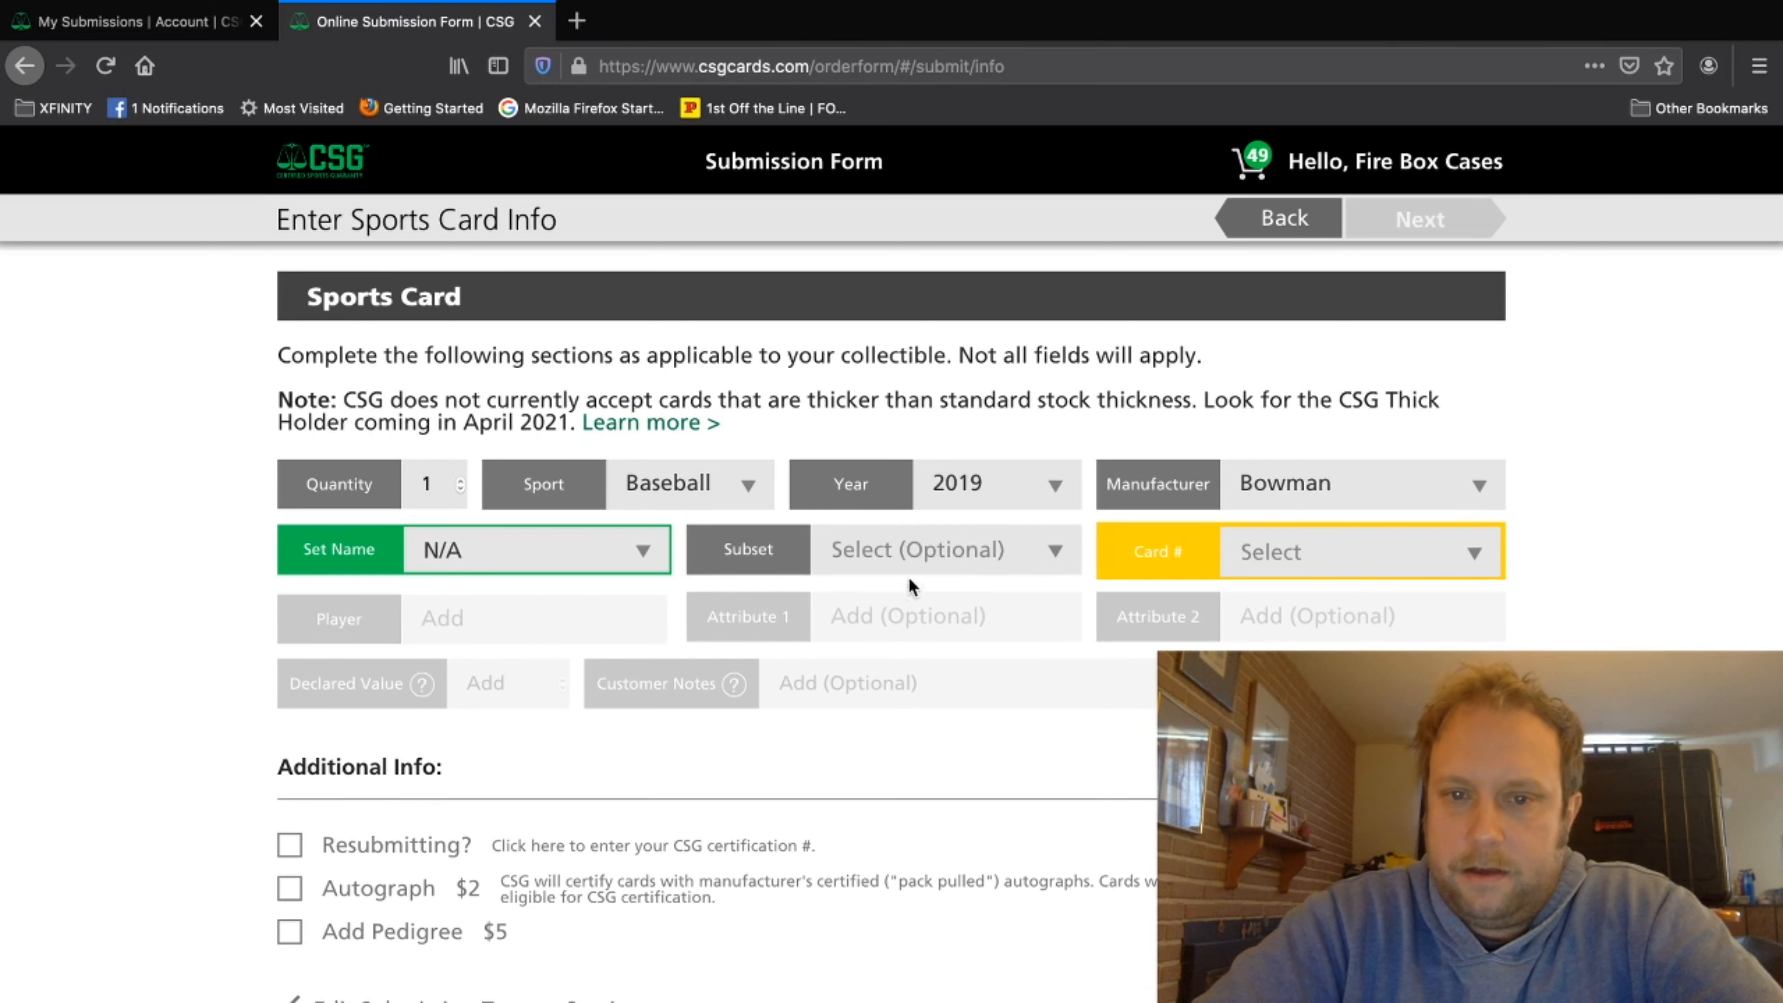
Step: Try to enter card number bcp-5 for the Bowman card with the set name left at N/A
{"action": "left_click", "coordinate": [949, 544]}
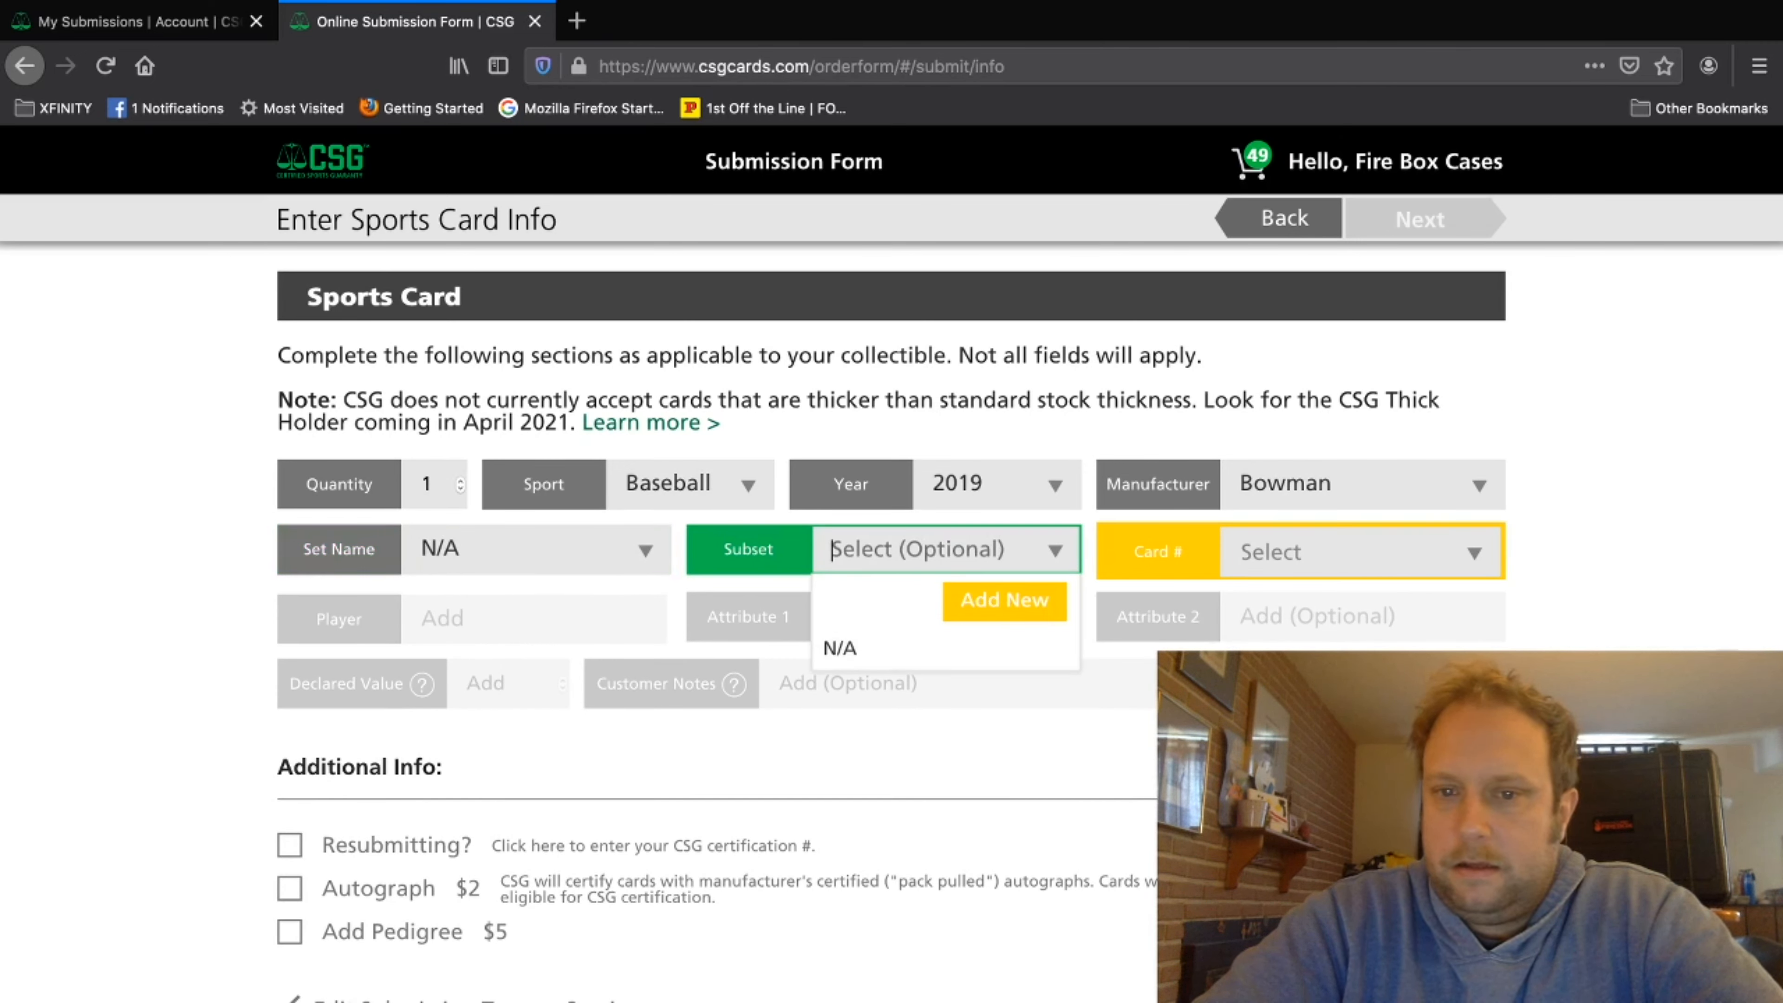
{"action": "left_click", "coordinate": [1298, 550]}
{"action": "left_click", "coordinate": [1317, 545]}
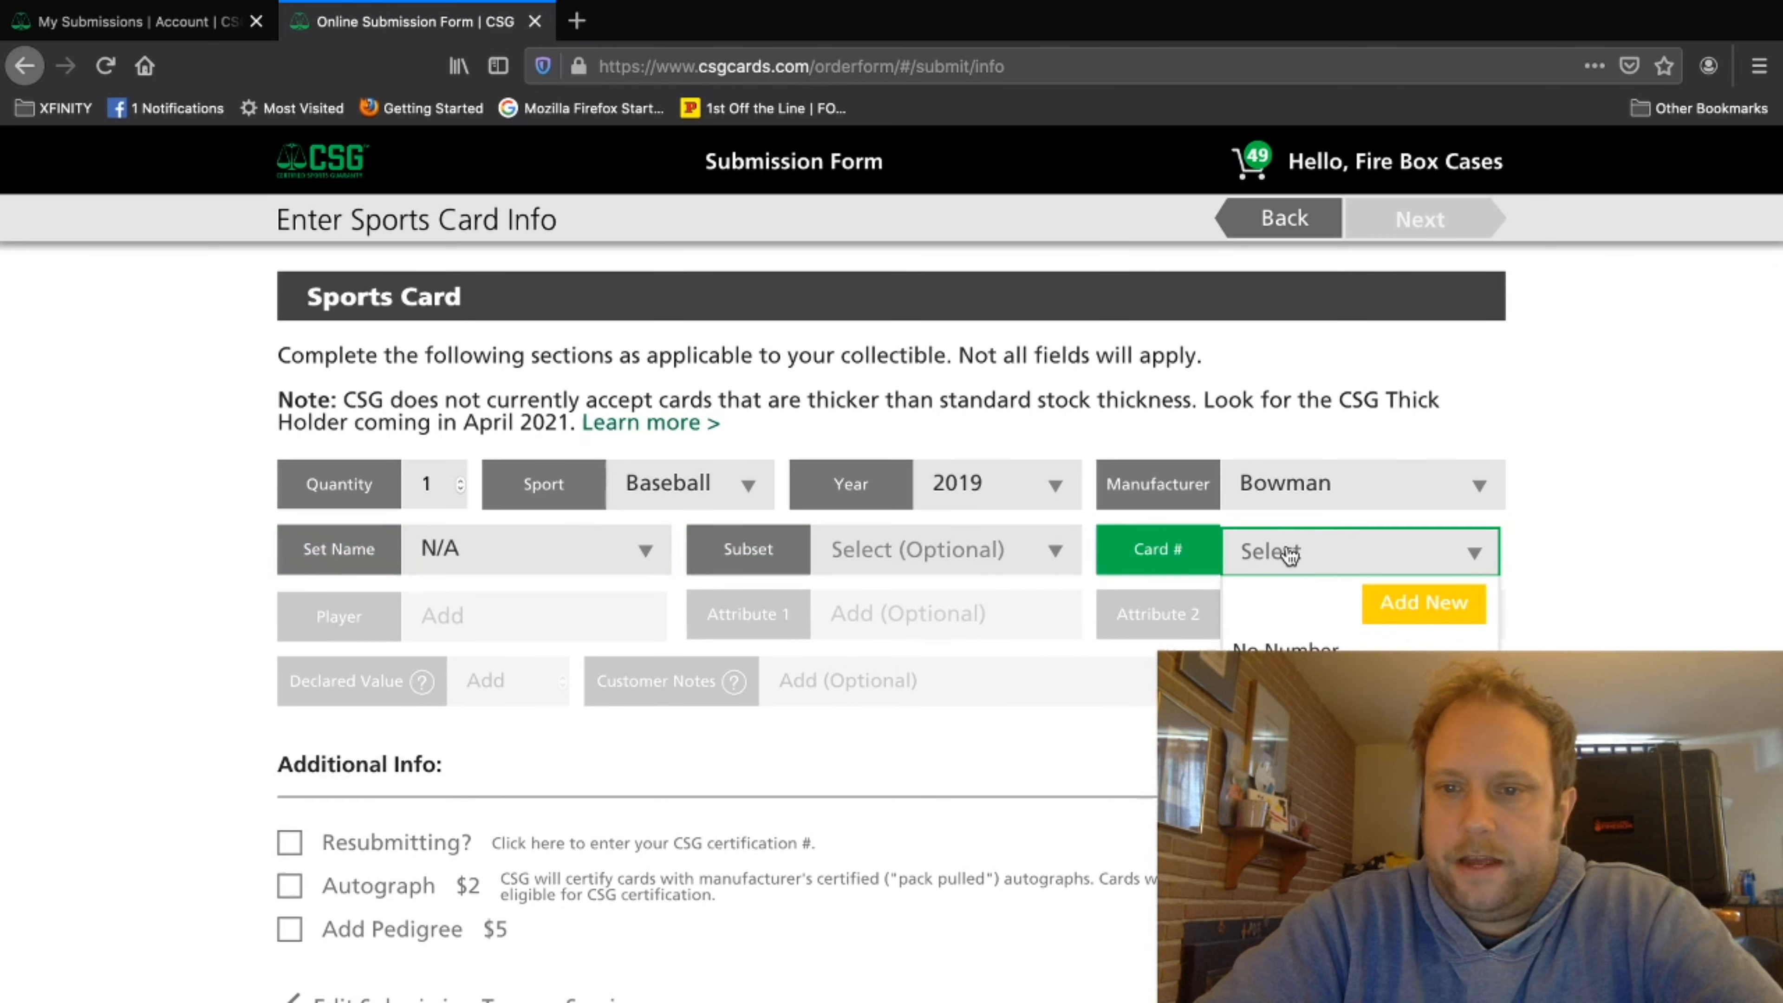
{"action": "left_click", "coordinate": [1289, 556]}
{"action": "left_click", "coordinate": [1291, 554]}
{"action": "type", "text": "cpa-"}
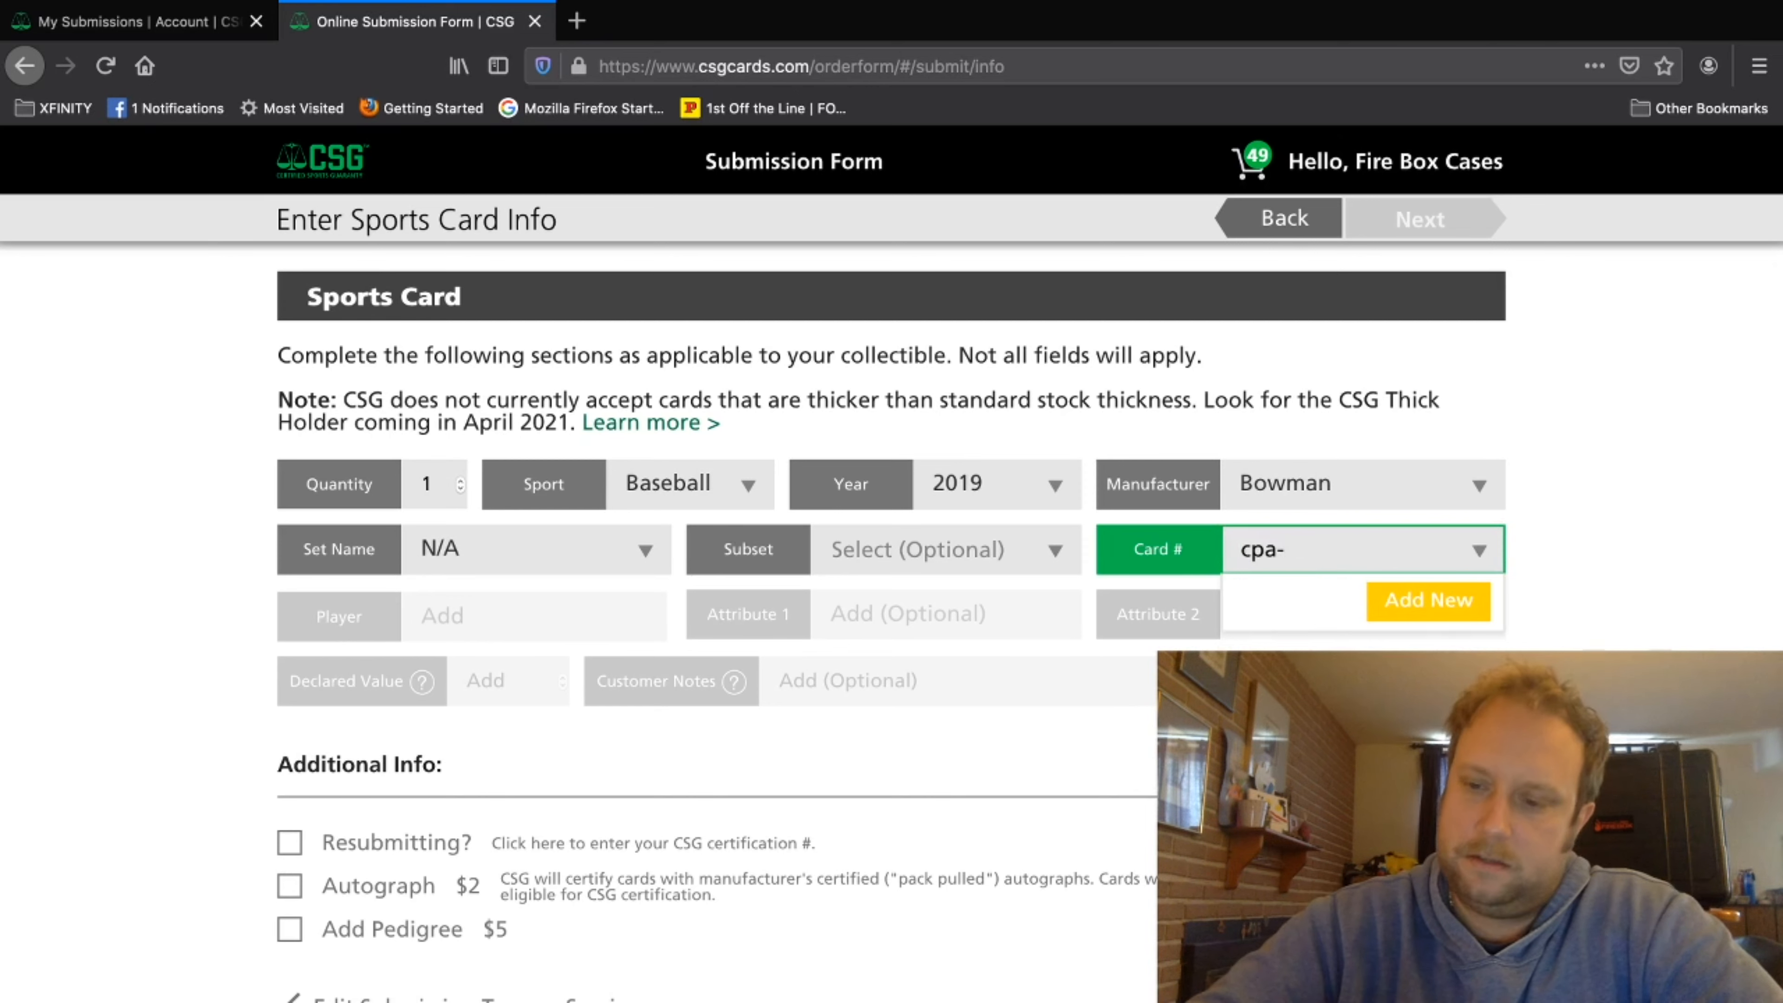
{"action": "key", "text": "BackSpace"}
{"action": "key", "text": "BackSpace"}
{"action": "key", "text": "BackSpace"}
{"action": "key", "text": "BackSpace"}
{"action": "type", "text": "bcp-"}
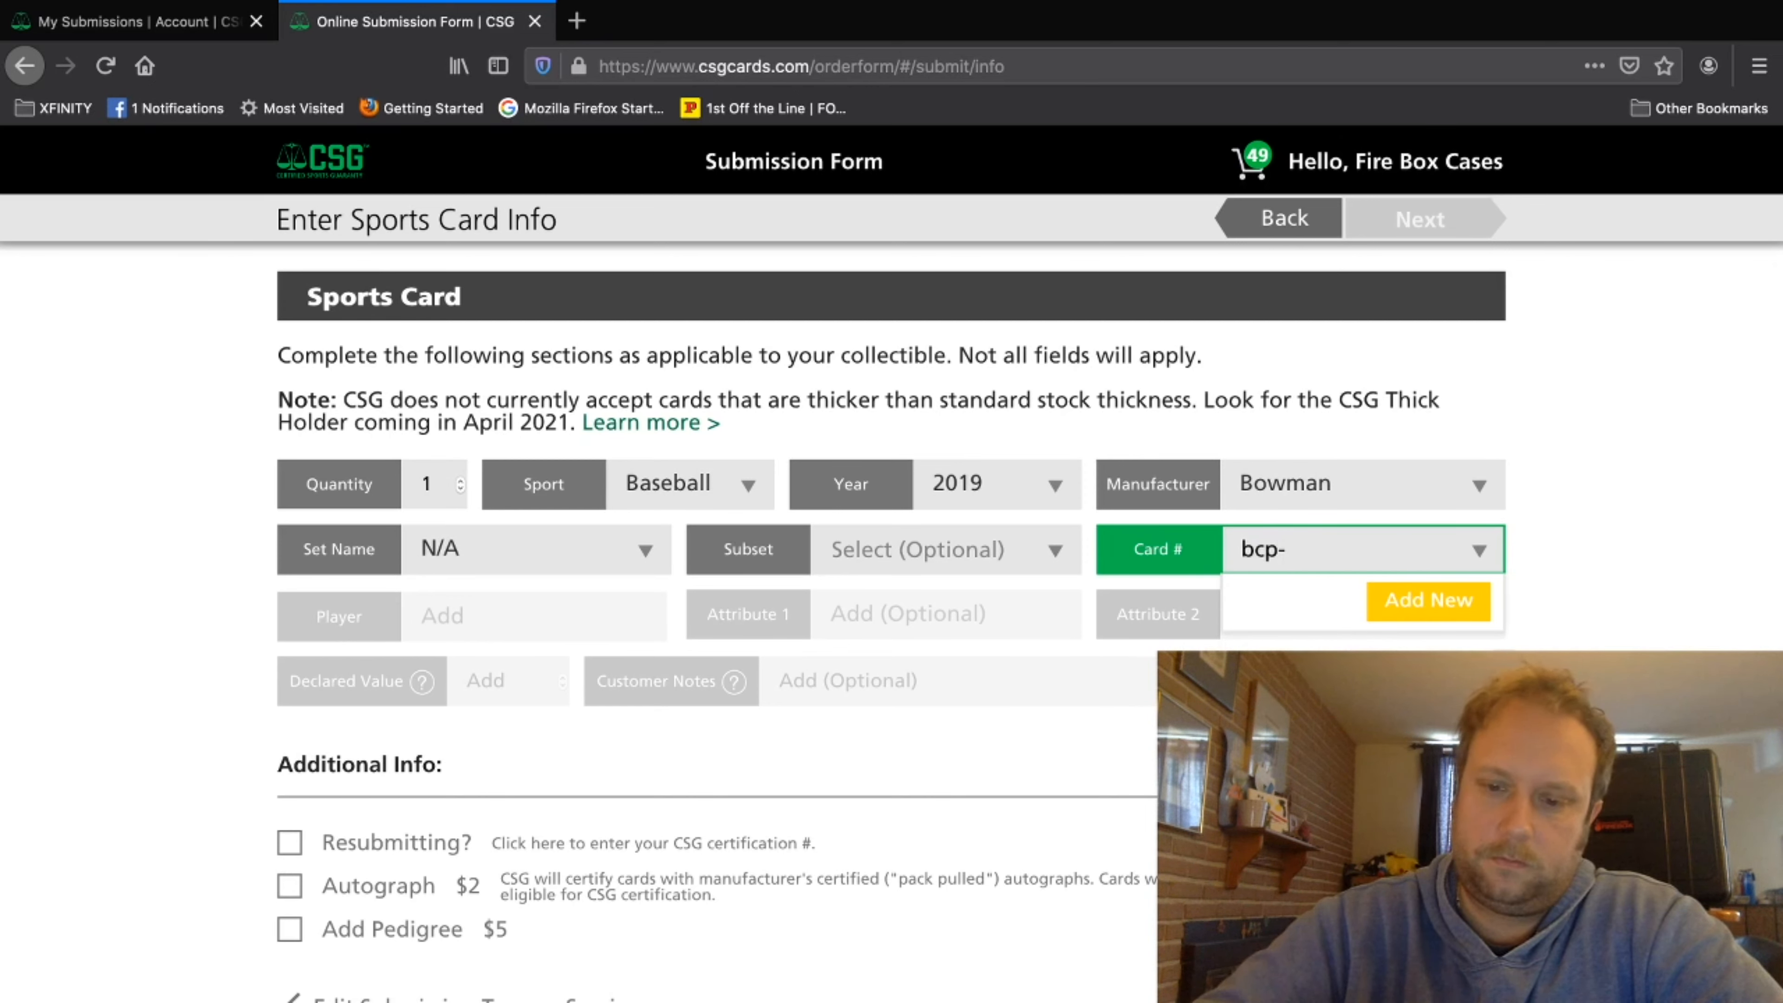
{"action": "type", "text": "5"}
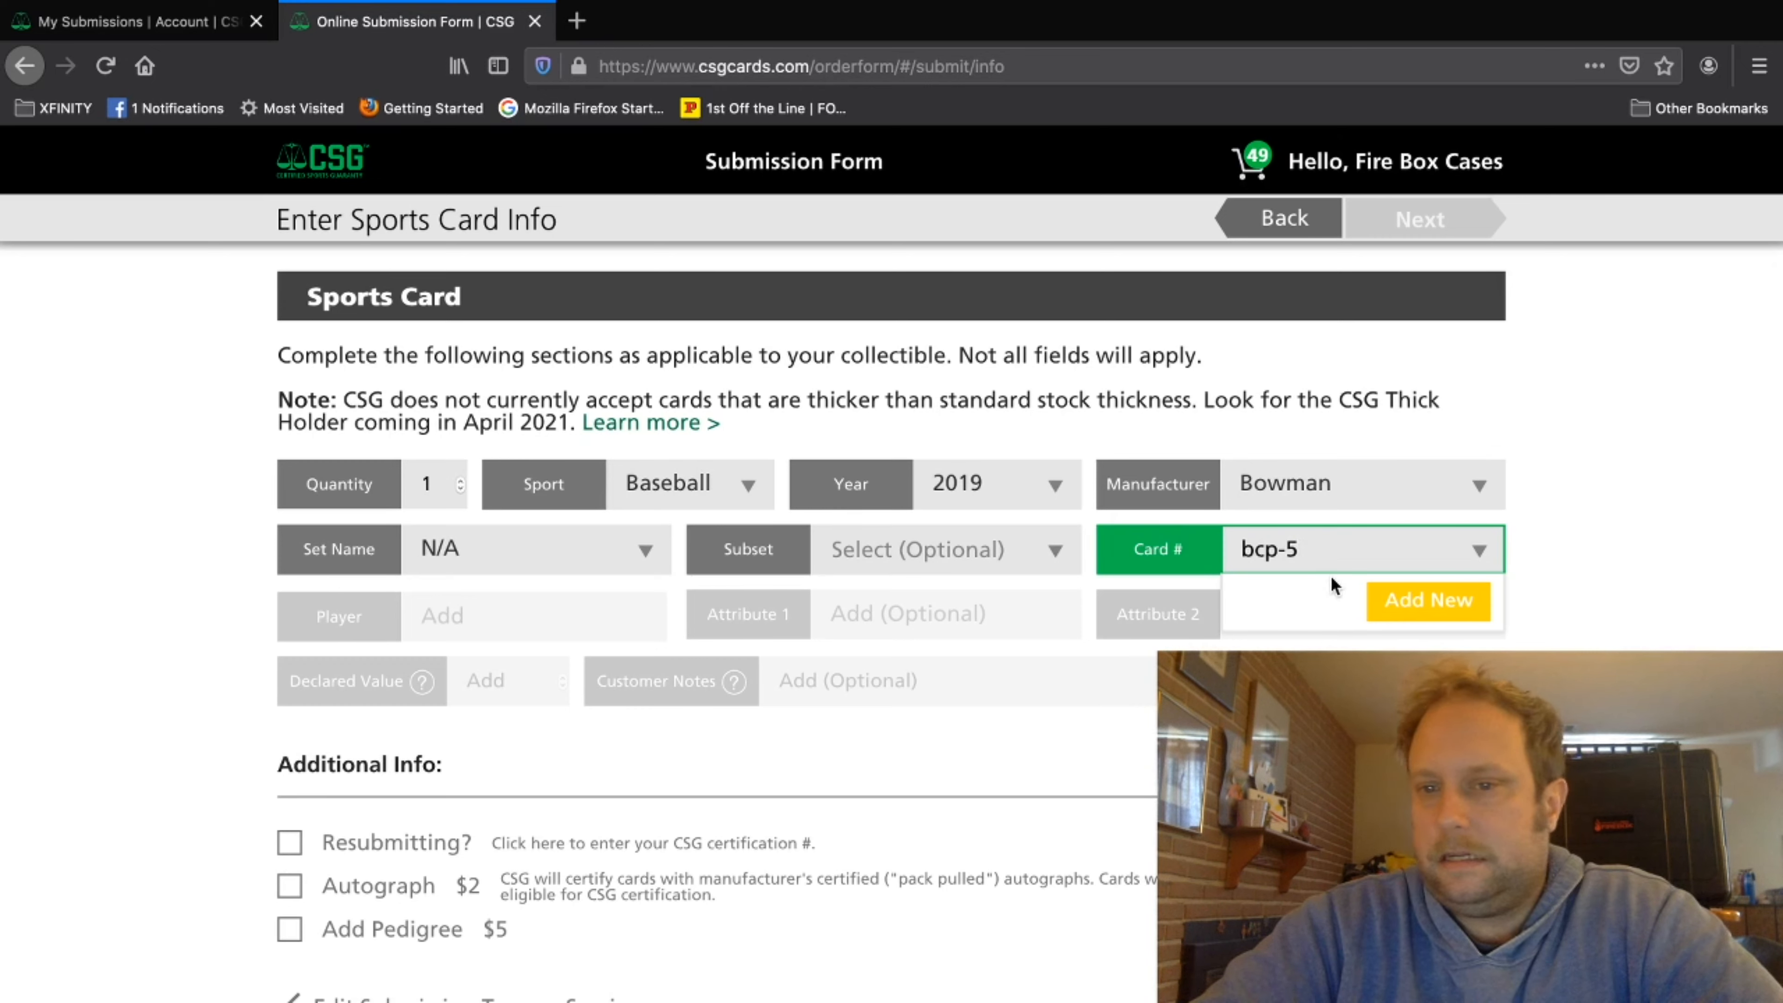
{"action": "left_click", "coordinate": [1429, 600]}
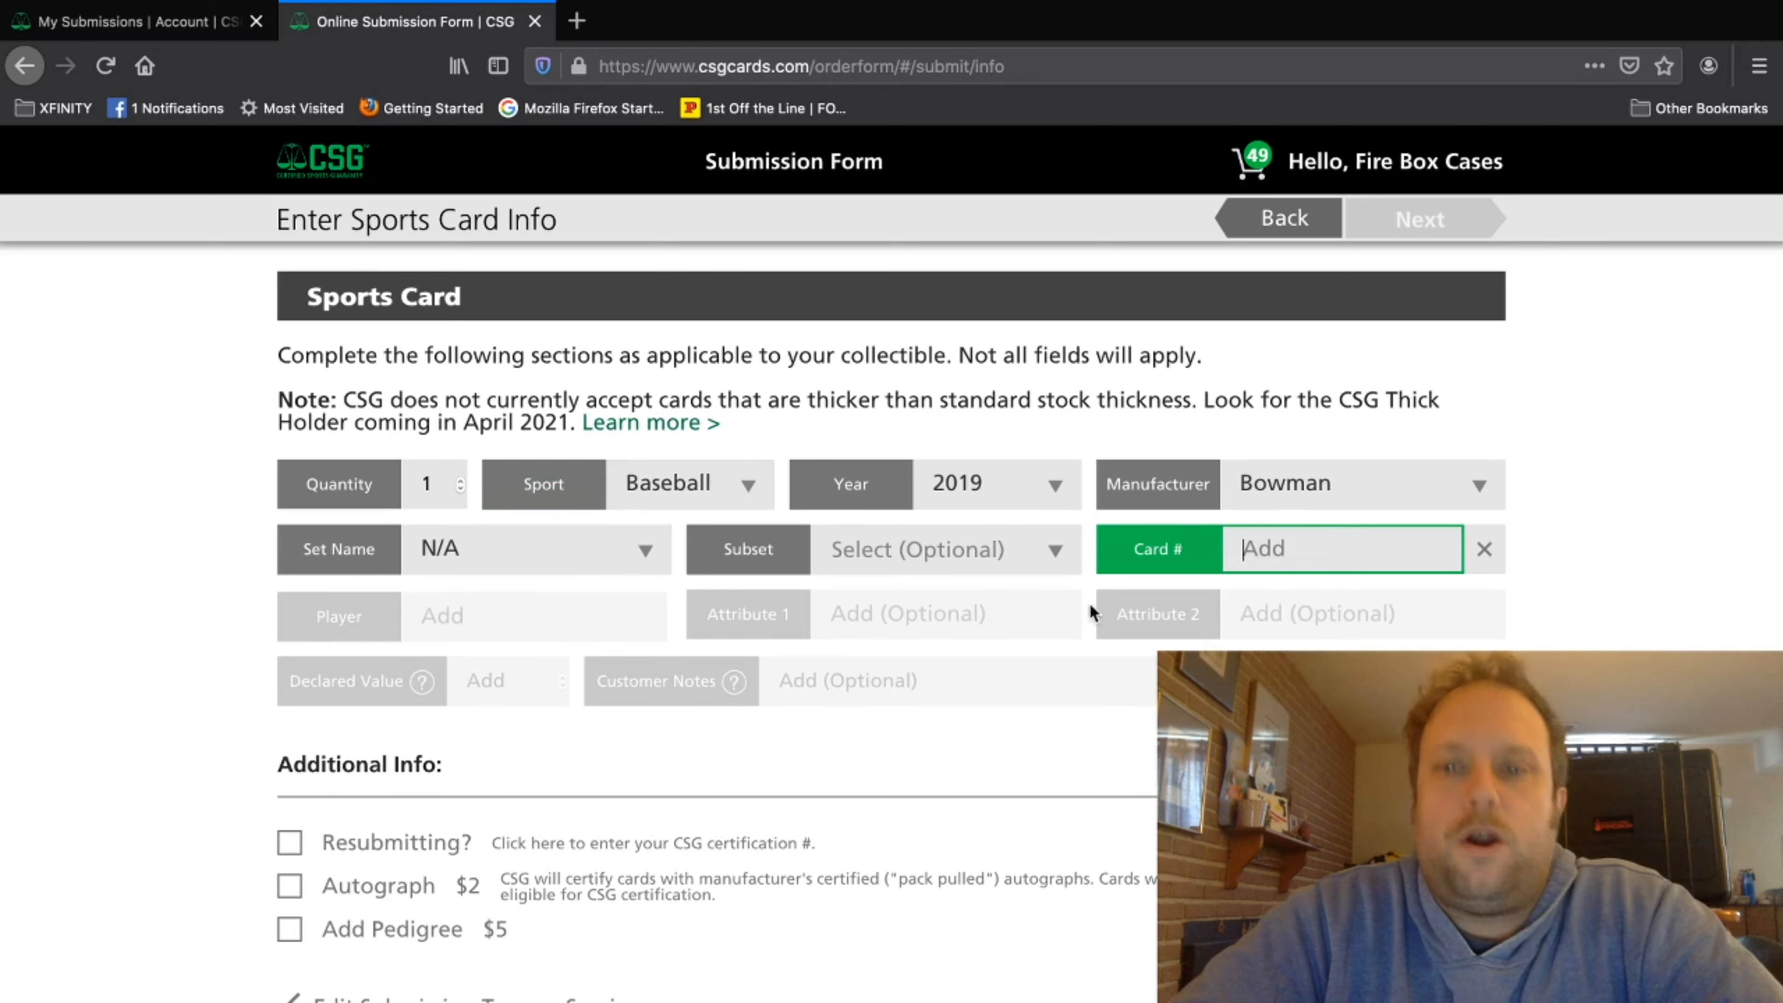
Step: Change the Bowman card's set name to Mega Box
{"action": "left_click", "coordinate": [591, 570]}
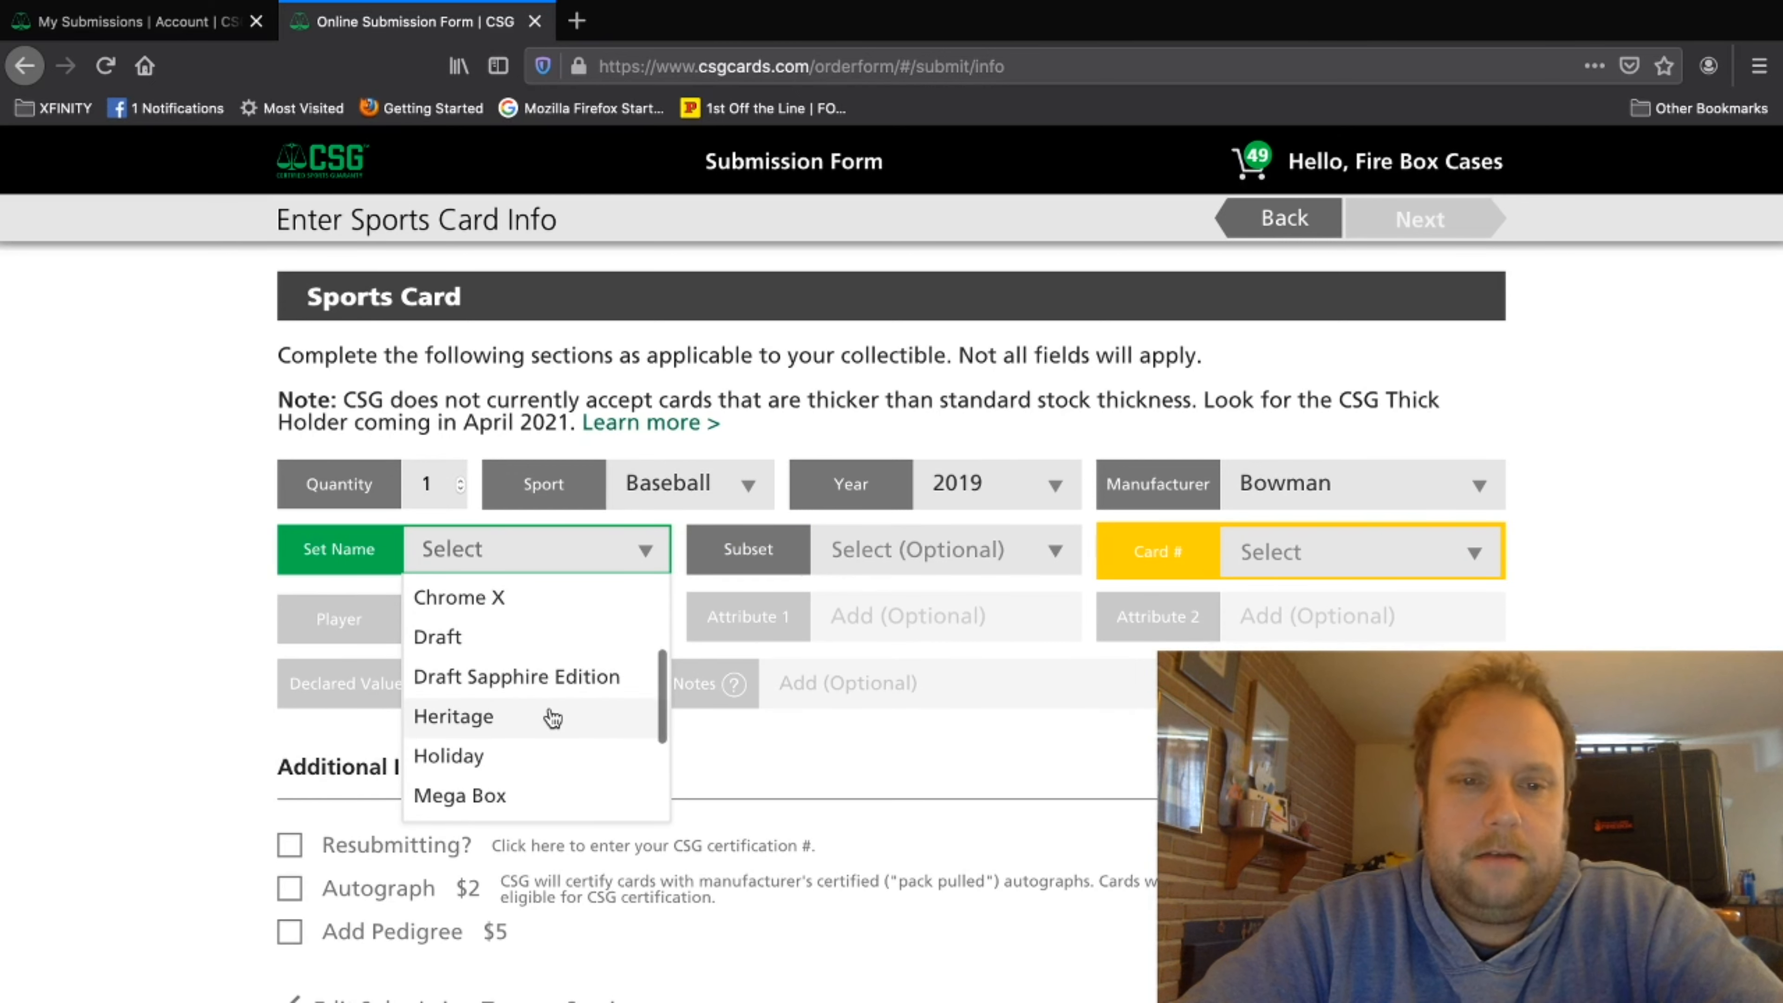
{"action": "scroll", "coordinate": [553, 718], "scroll_direction": "up", "scroll_amount": 3}
{"action": "scroll", "coordinate": [553, 718], "scroll_direction": "down", "scroll_amount": 5}
{"action": "left_click", "coordinate": [513, 662]}
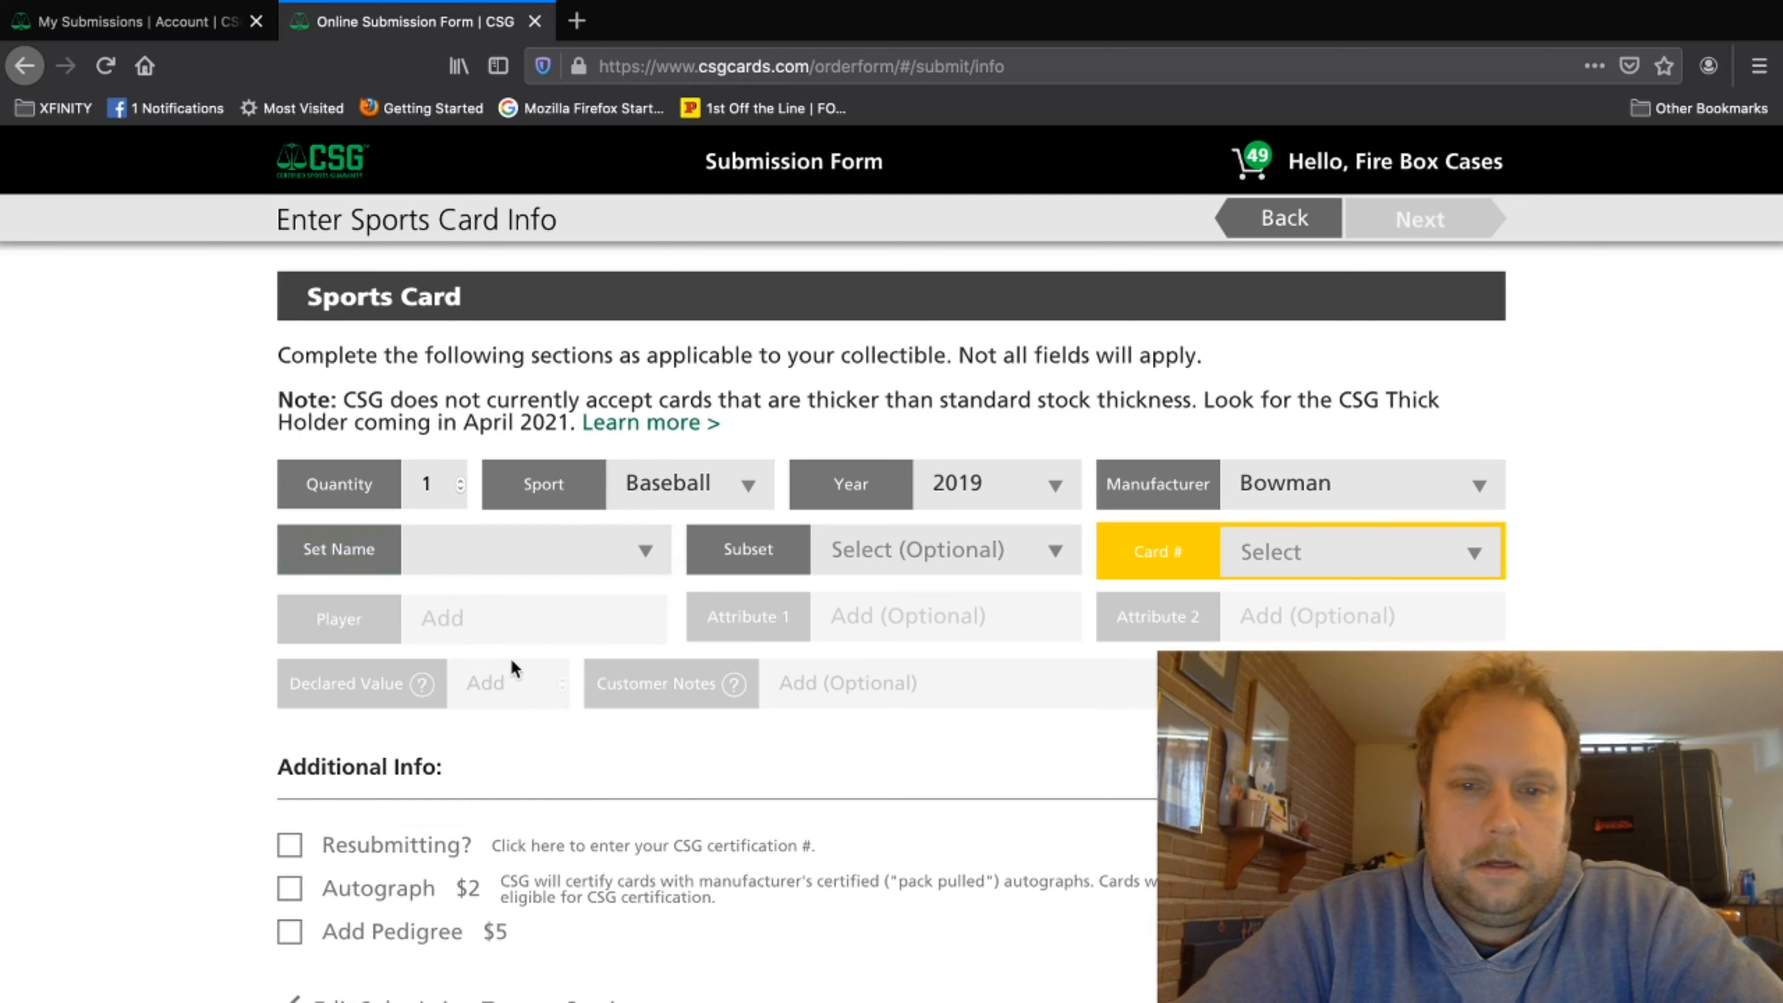
Step: Set the Mega Box card's subset to Chrome Prospects Refractors Purple
{"action": "left_click", "coordinate": [983, 548]}
{"action": "scroll", "coordinate": [997, 702], "scroll_direction": "down", "scroll_amount": 3}
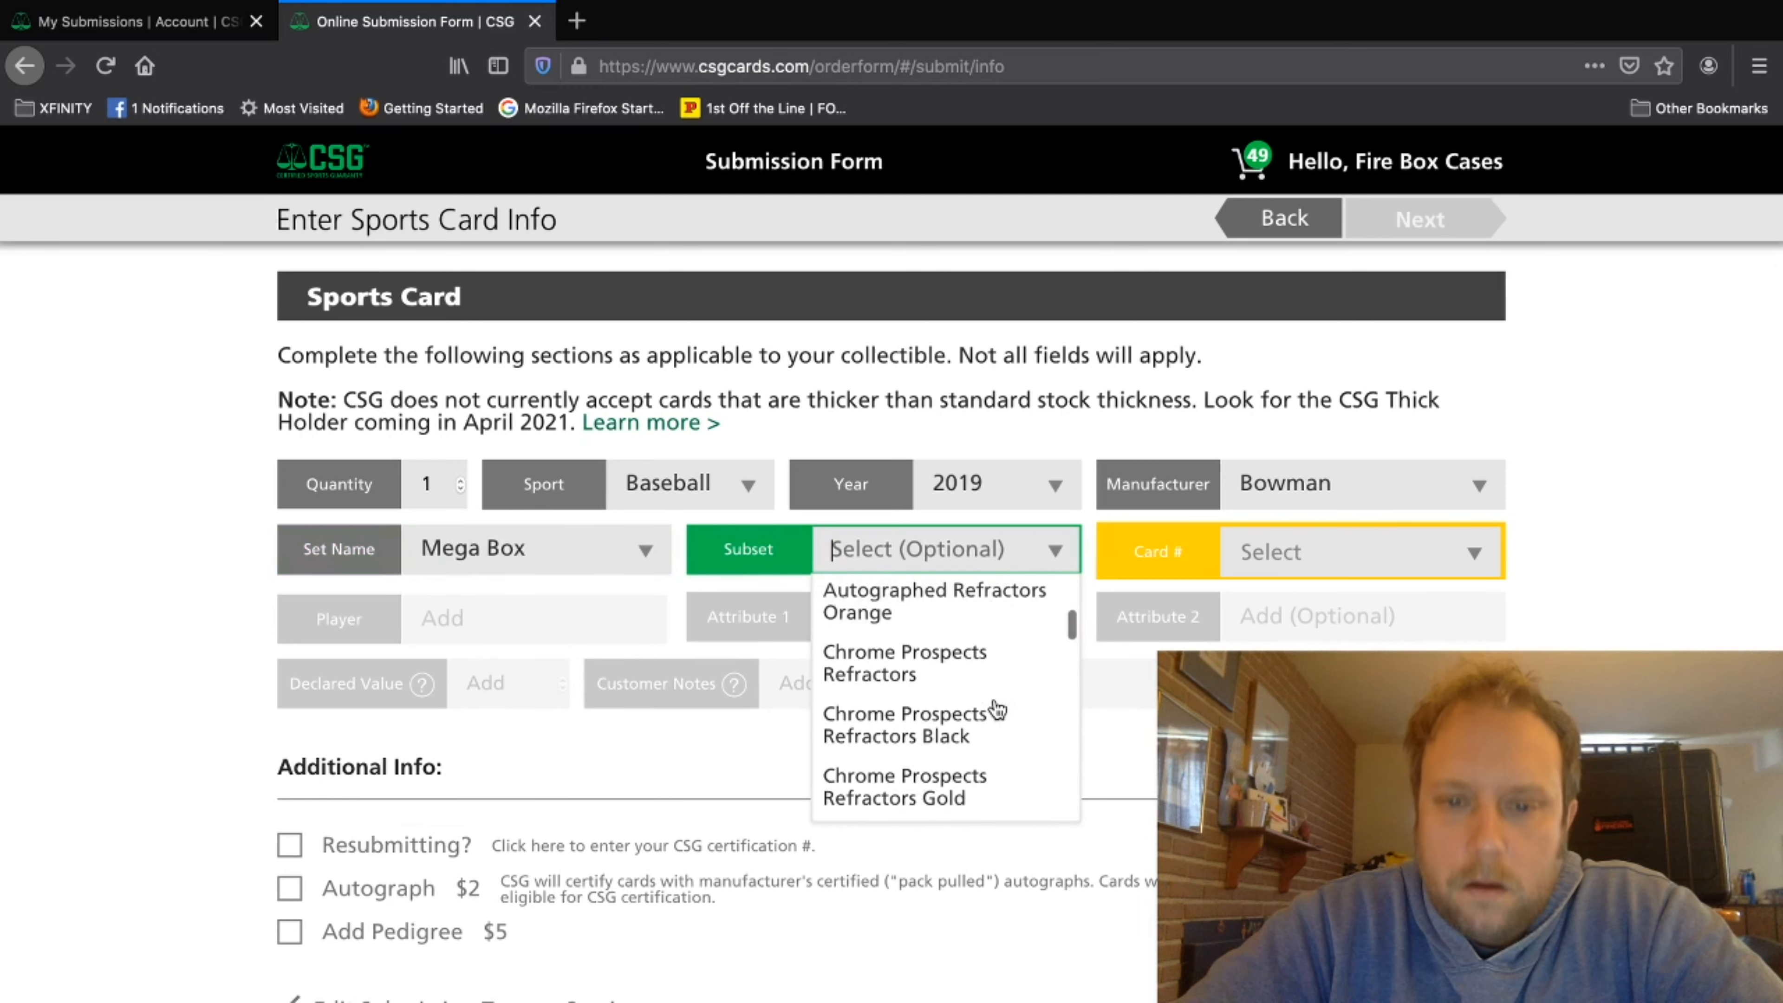
{"action": "scroll", "coordinate": [997, 709], "scroll_direction": "down", "scroll_amount": 4}
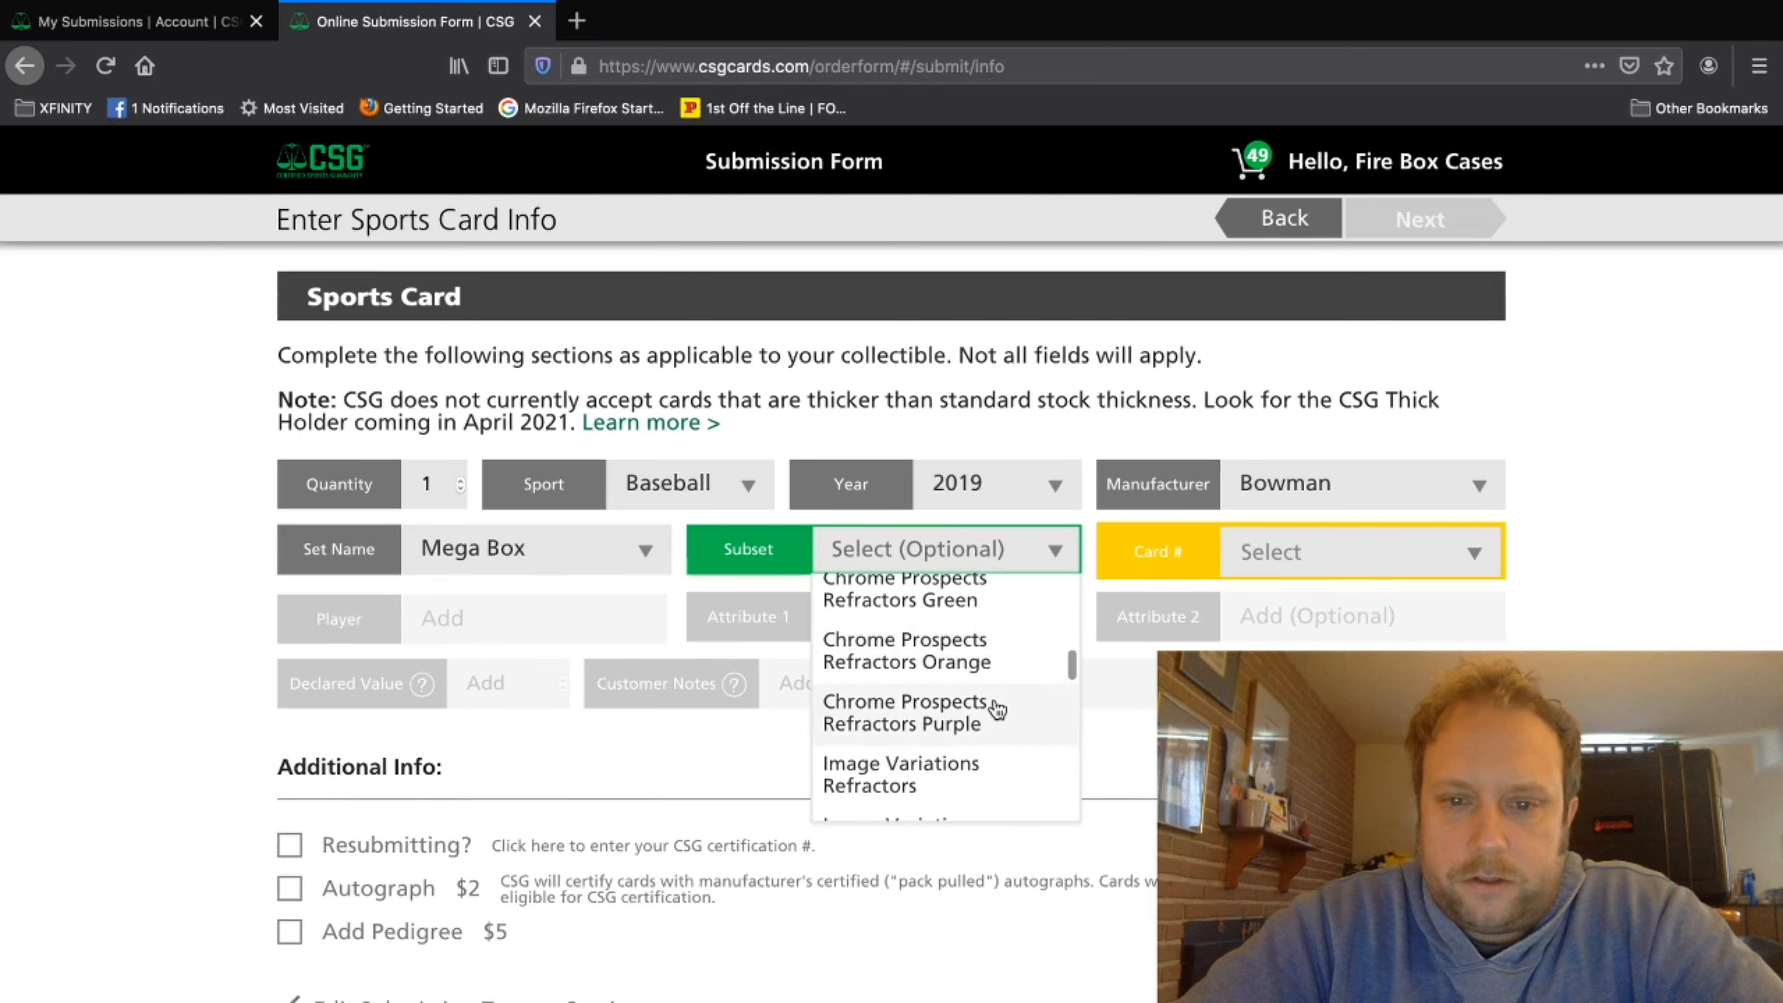
{"action": "scroll", "coordinate": [992, 706], "scroll_direction": "up", "scroll_amount": 4}
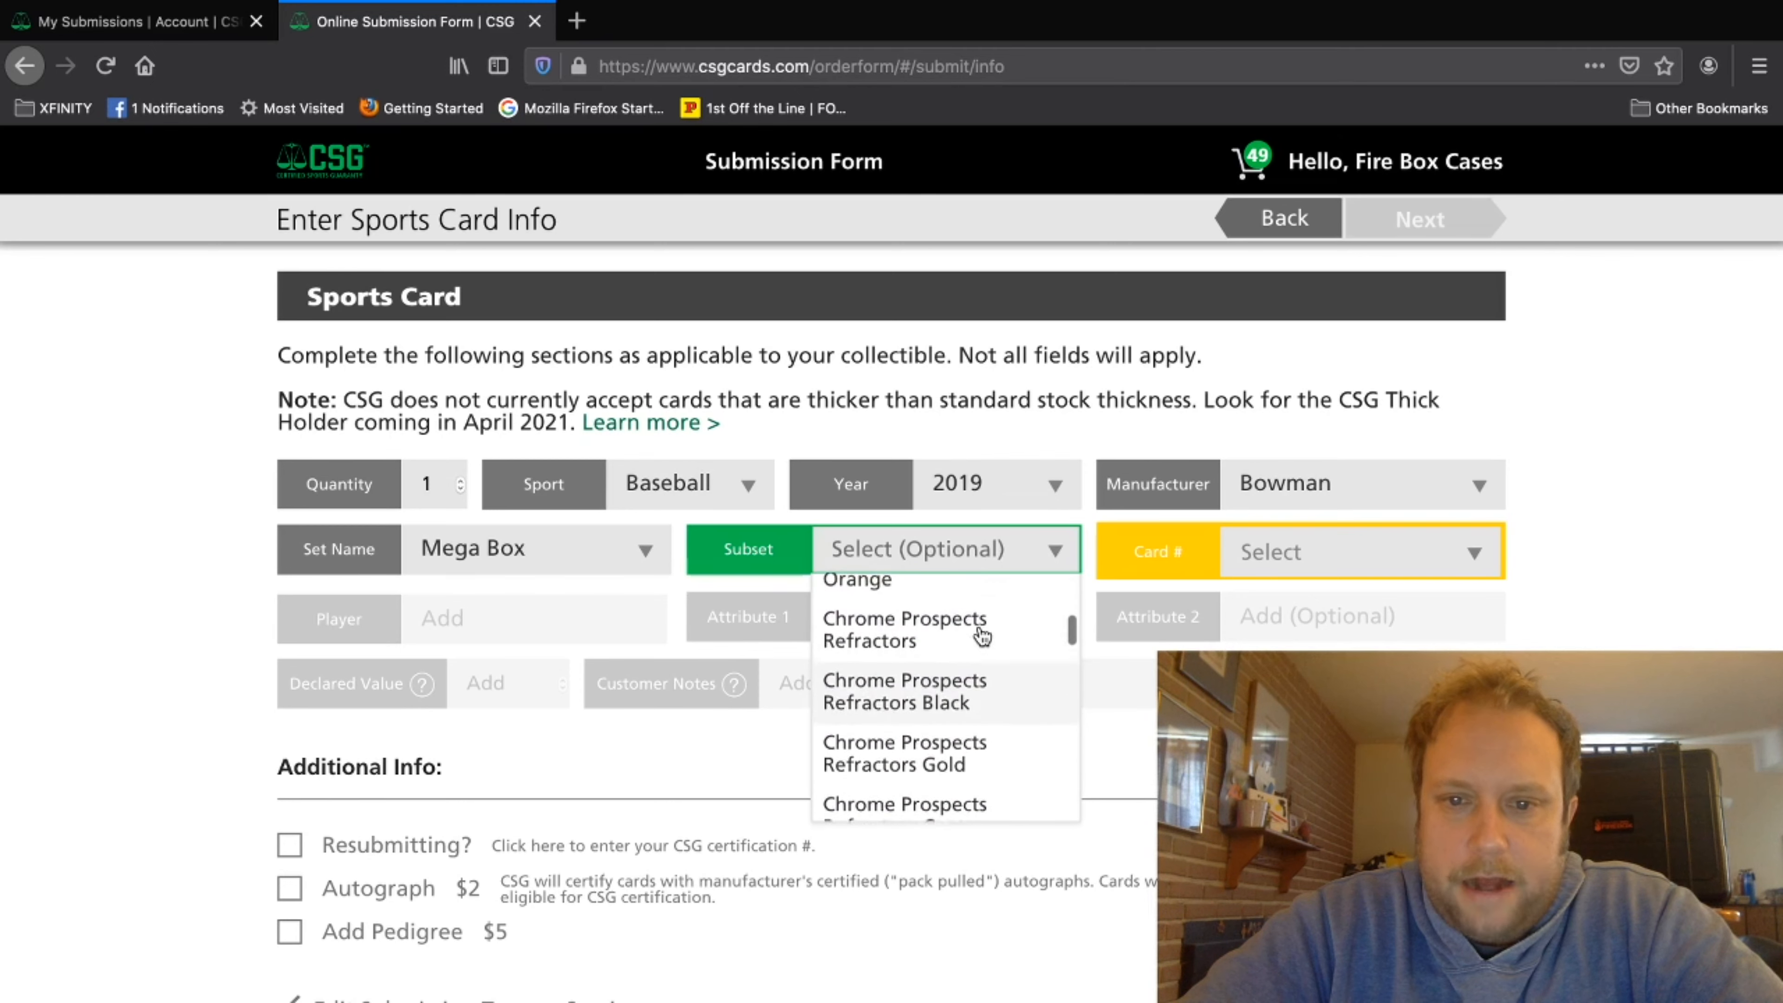
{"action": "scroll", "coordinate": [978, 660], "scroll_direction": "down", "scroll_amount": 1}
{"action": "scroll", "coordinate": [978, 660], "scroll_direction": "up", "scroll_amount": 3}
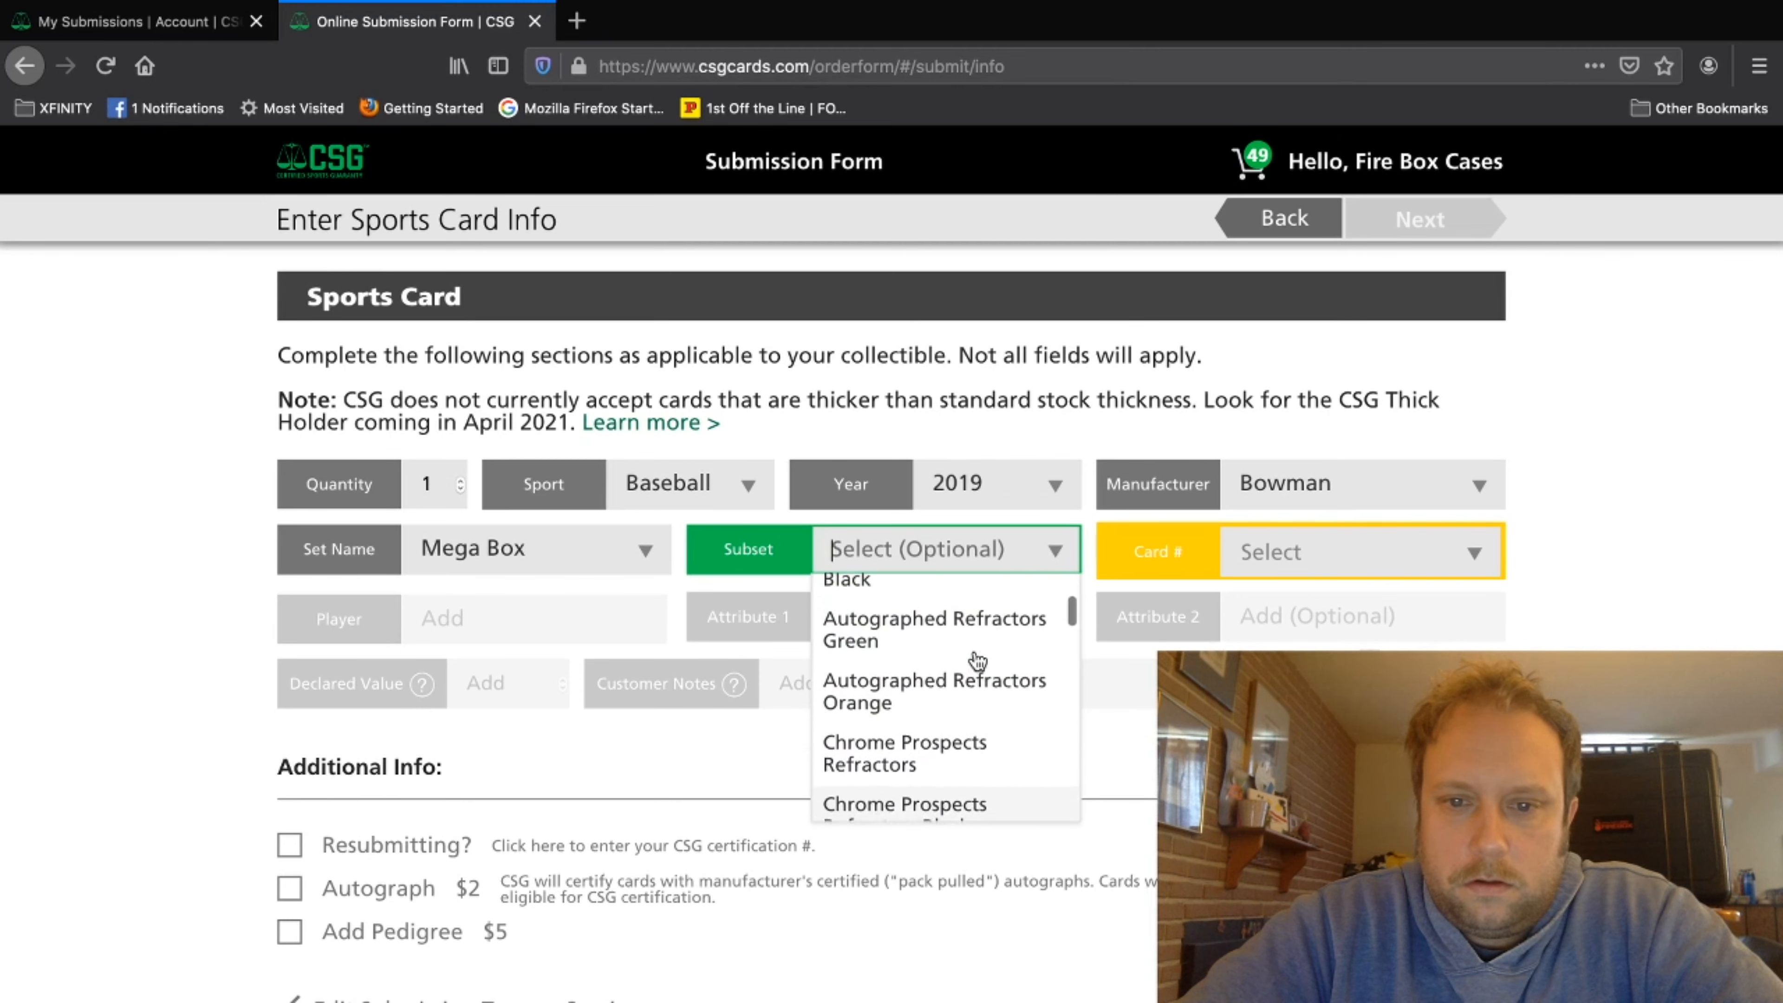
{"action": "scroll", "coordinate": [977, 660], "scroll_direction": "down", "scroll_amount": 5}
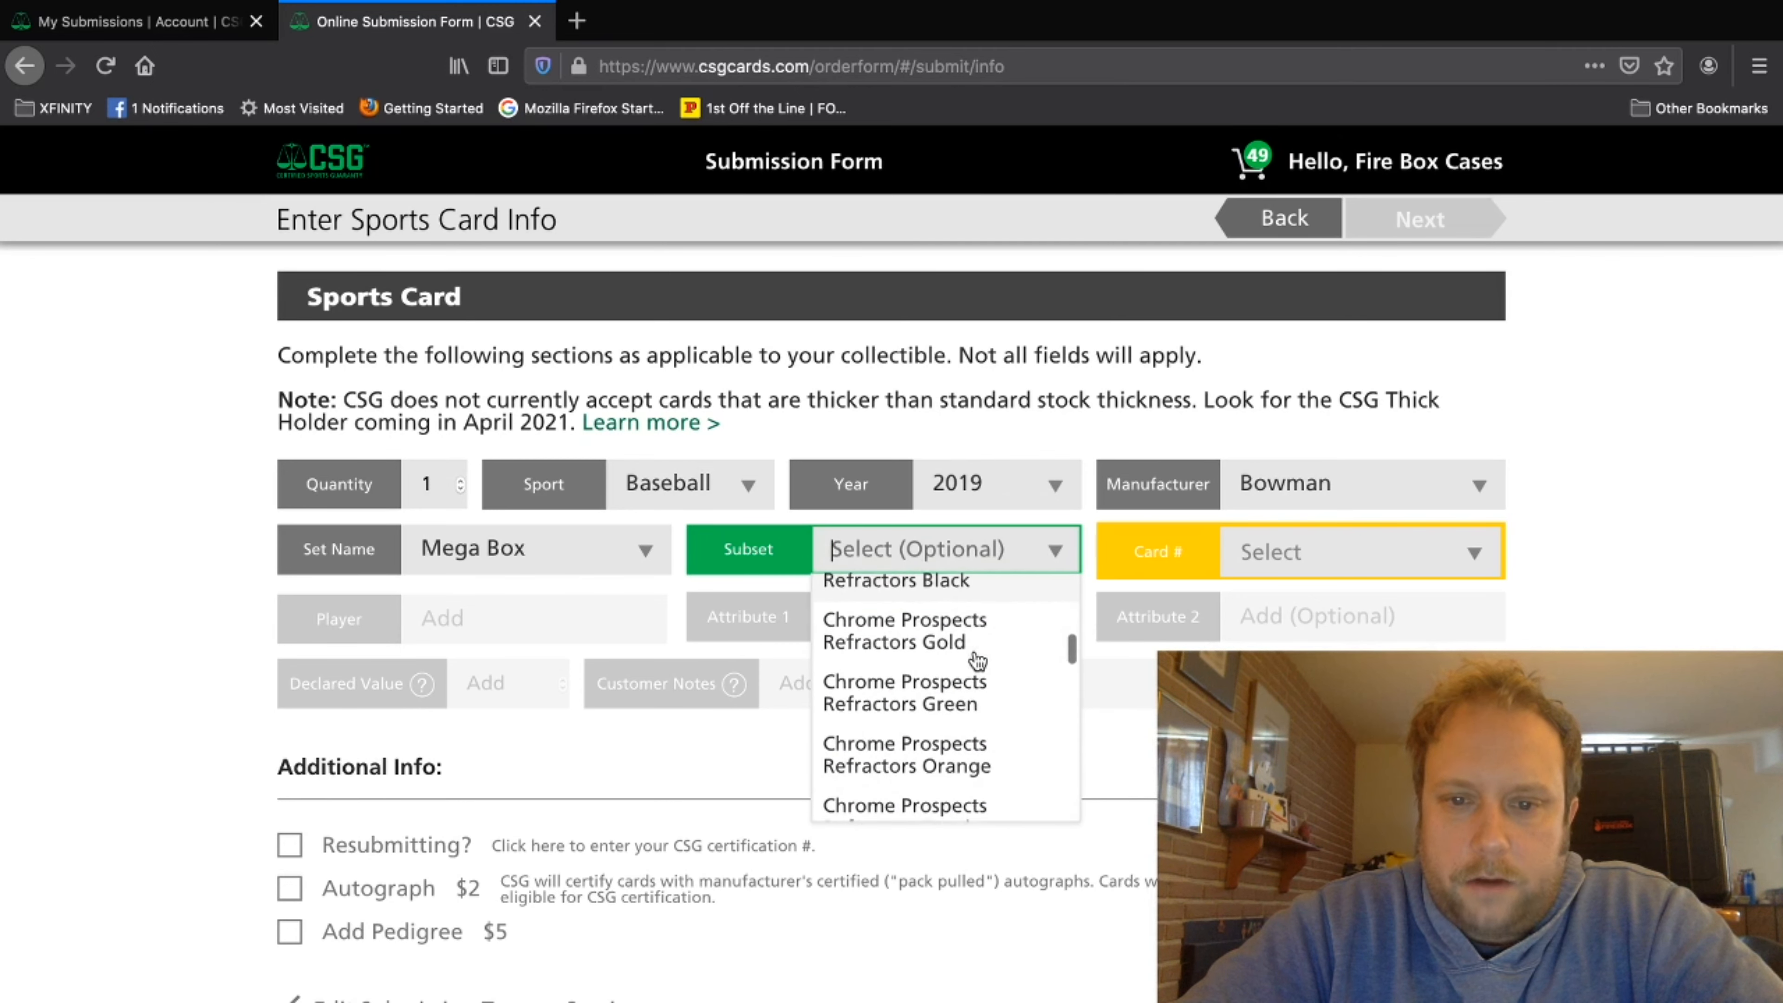
{"action": "left_click", "coordinate": [978, 661]}
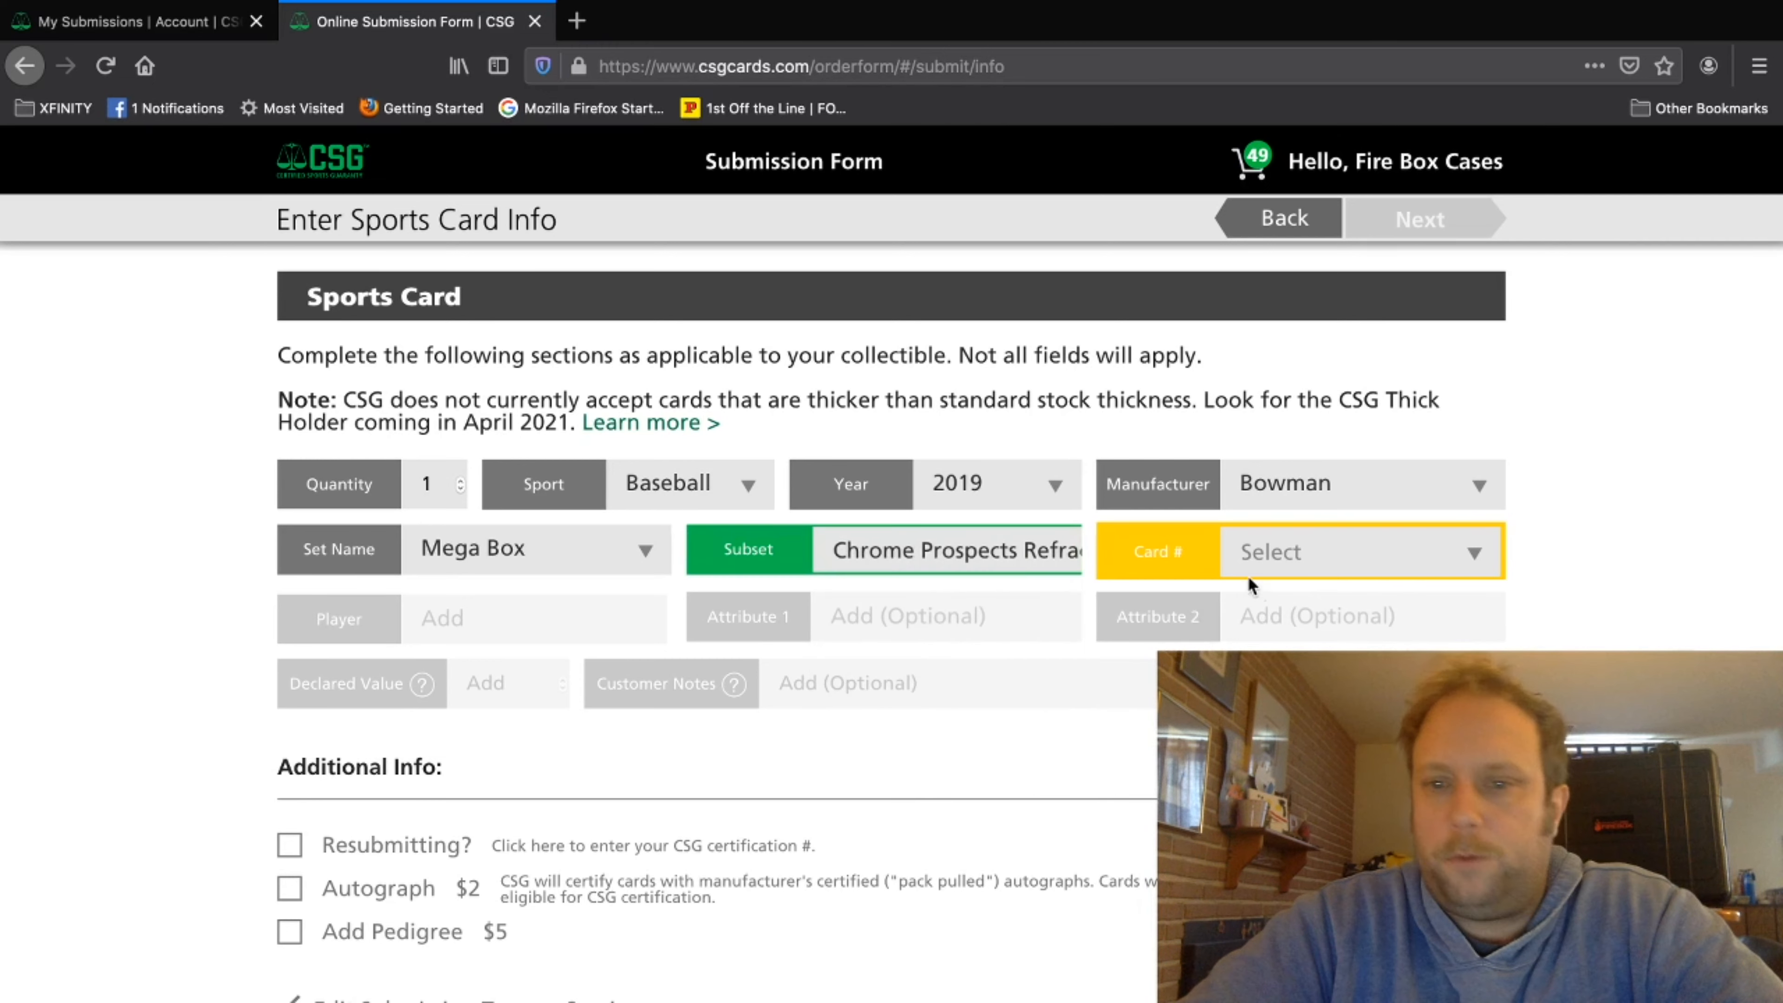
Step: Set the Mega Box card's number to BCP-5
{"action": "left_click", "coordinate": [1333, 555]}
{"action": "type", "text": "bcp-5"}
{"action": "left_click", "coordinate": [1285, 645]}
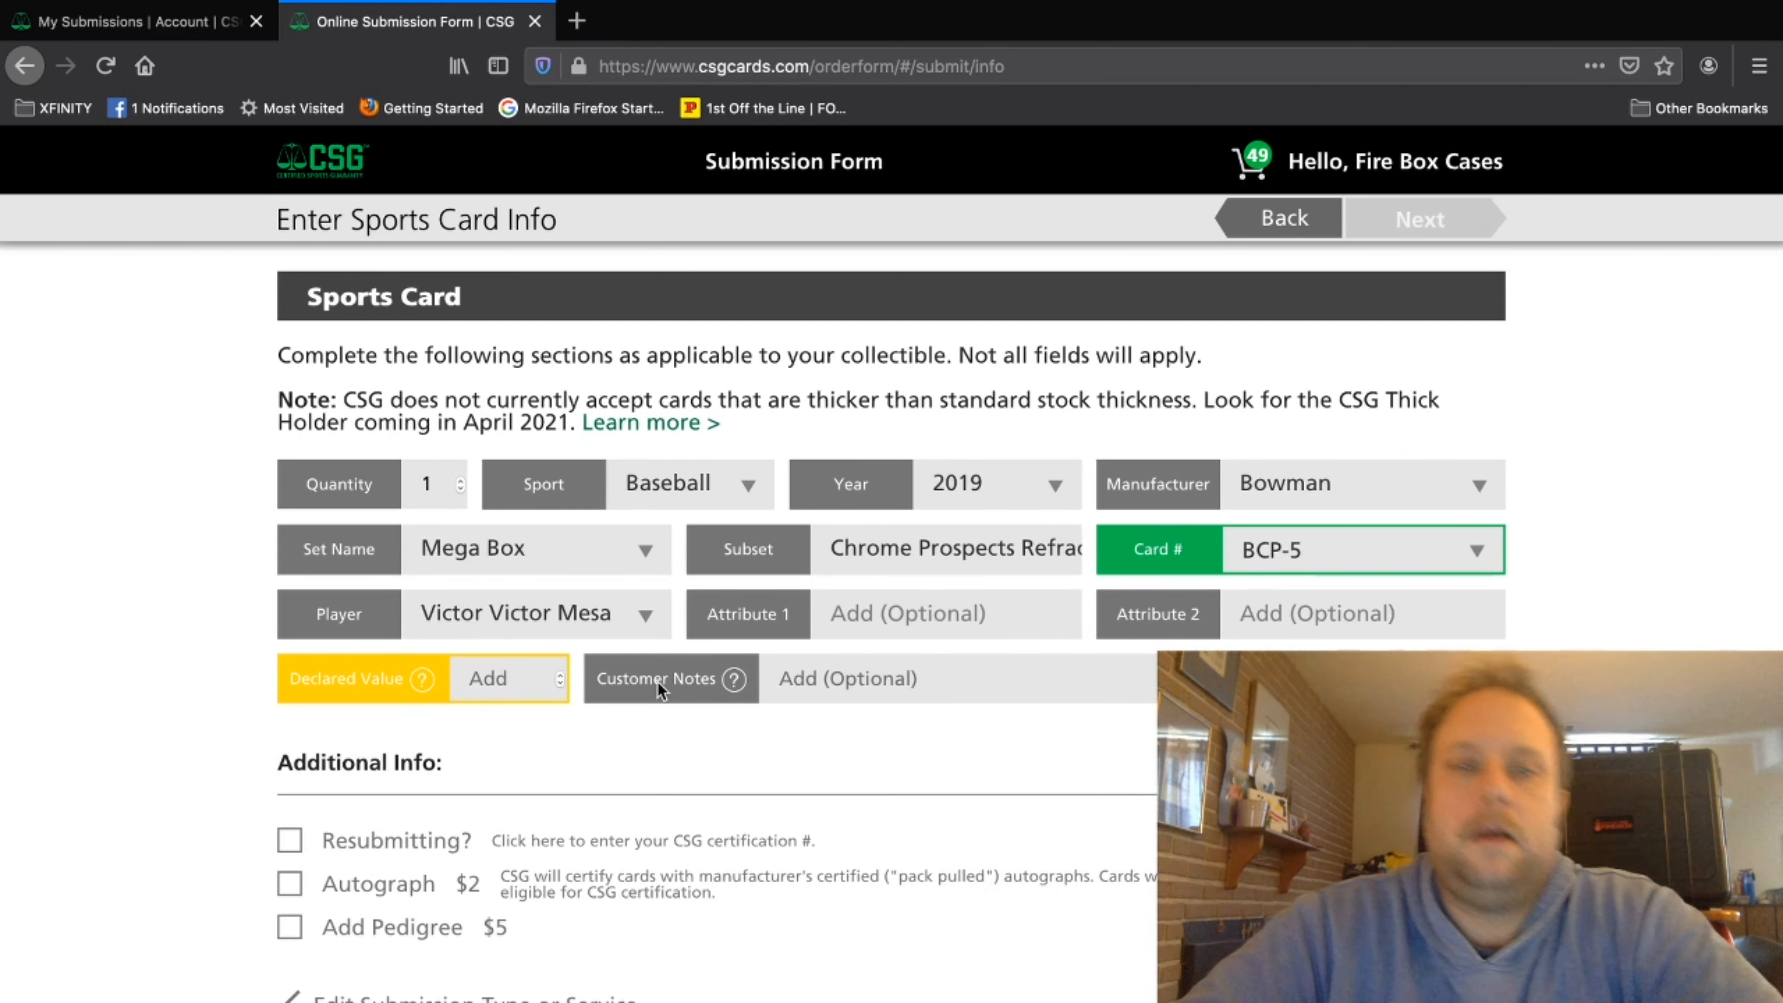
Step: Try the set name Chrome with the subset Prospects Refractors Purple for the Bowman card
{"action": "left_click", "coordinate": [621, 562]}
{"action": "left_click", "coordinate": [464, 660]}
{"action": "left_click", "coordinate": [976, 555]}
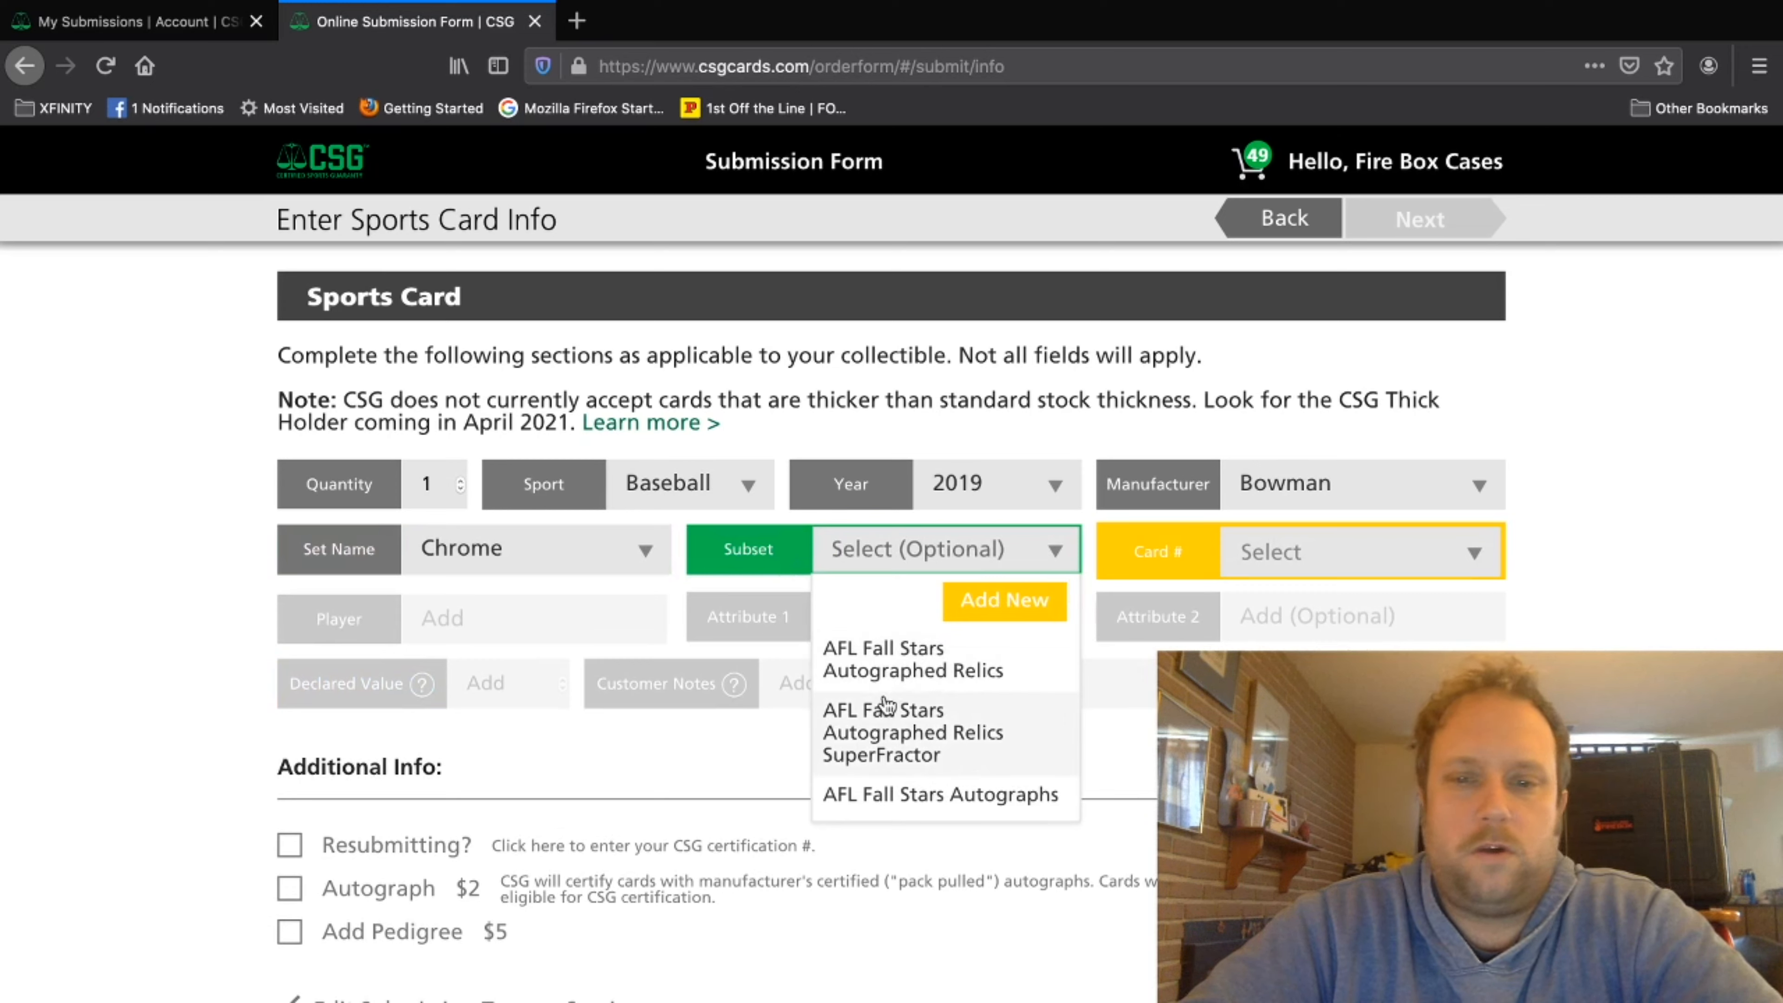
{"action": "scroll", "coordinate": [897, 741], "scroll_direction": "down", "scroll_amount": 2}
{"action": "scroll", "coordinate": [941, 734], "scroll_direction": "down", "scroll_amount": 4}
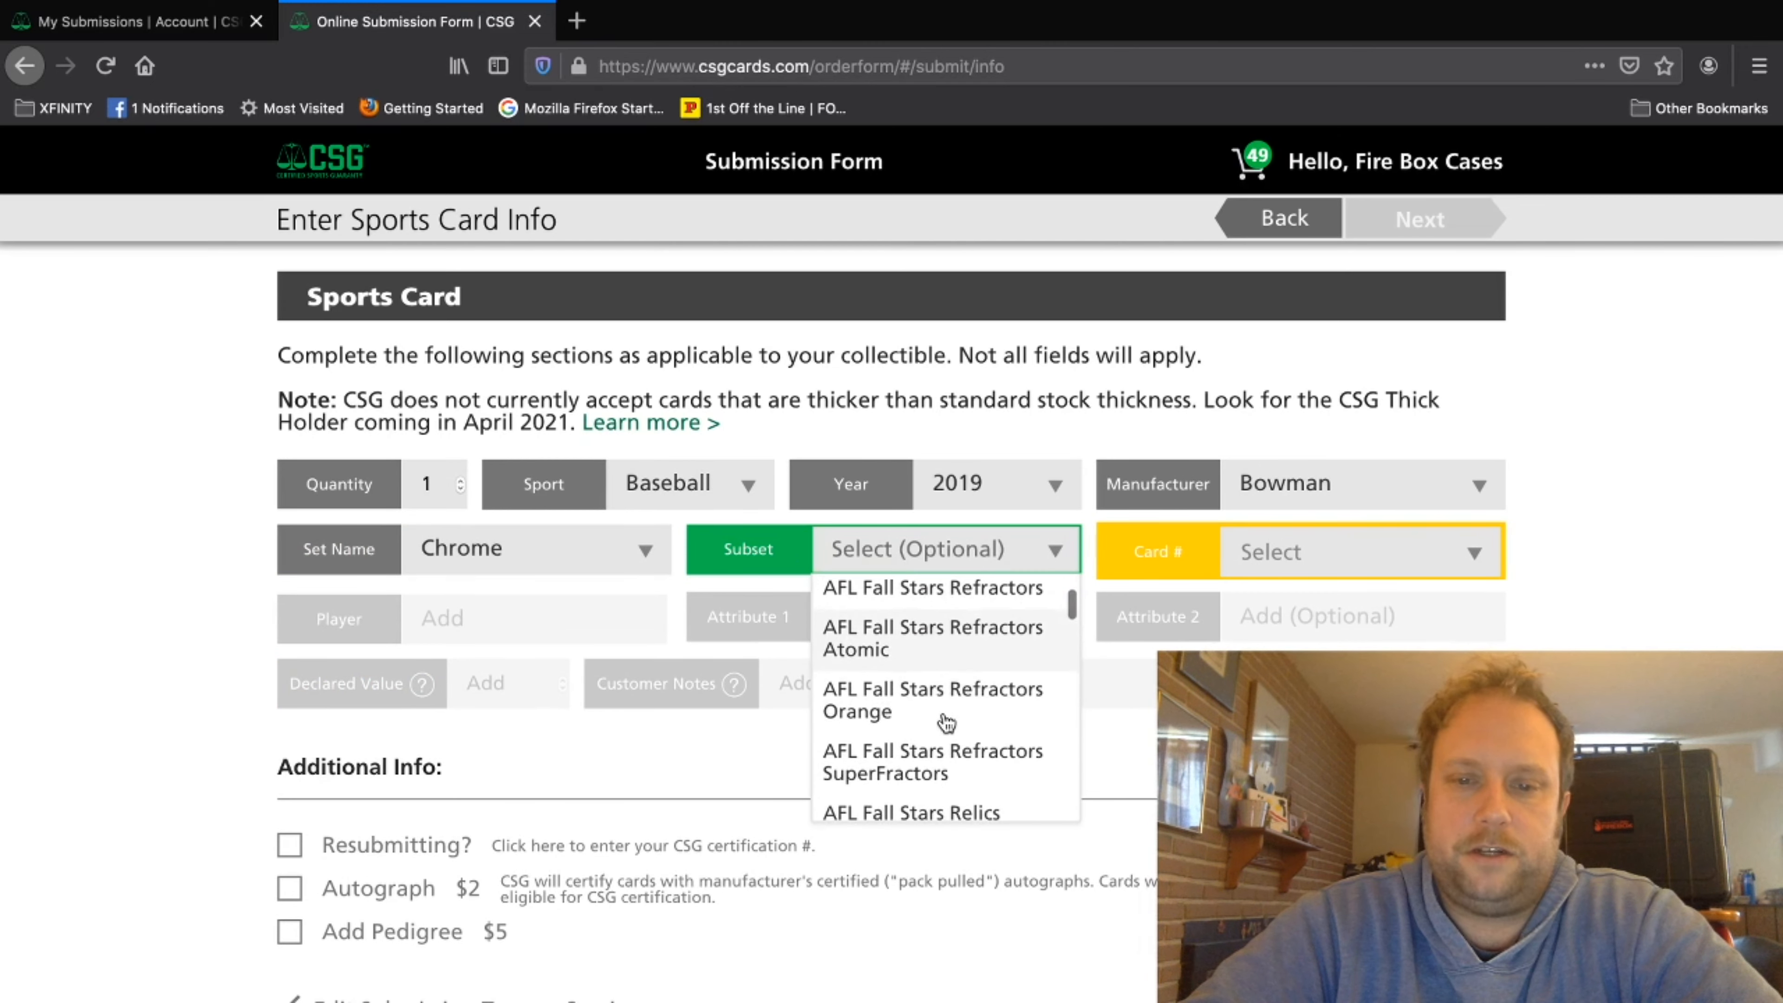
{"action": "scroll", "coordinate": [941, 738], "scroll_direction": "down", "scroll_amount": 10}
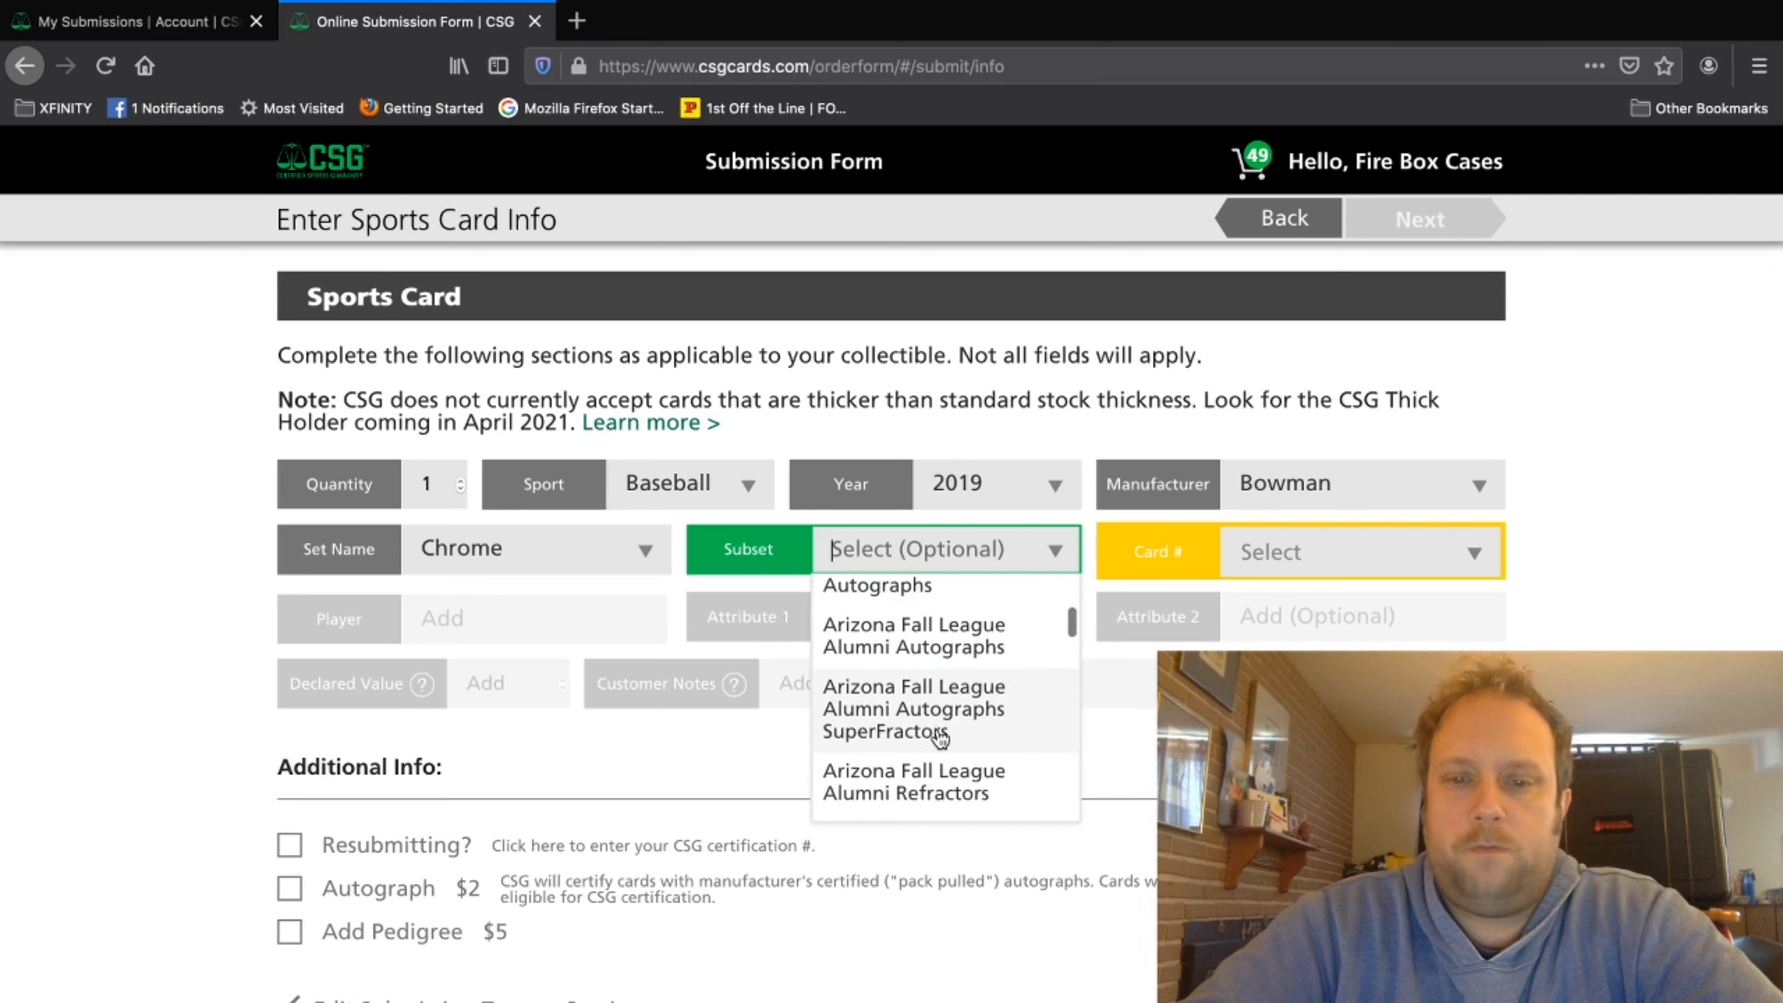
{"action": "scroll", "coordinate": [939, 739], "scroll_direction": "down", "scroll_amount": 5}
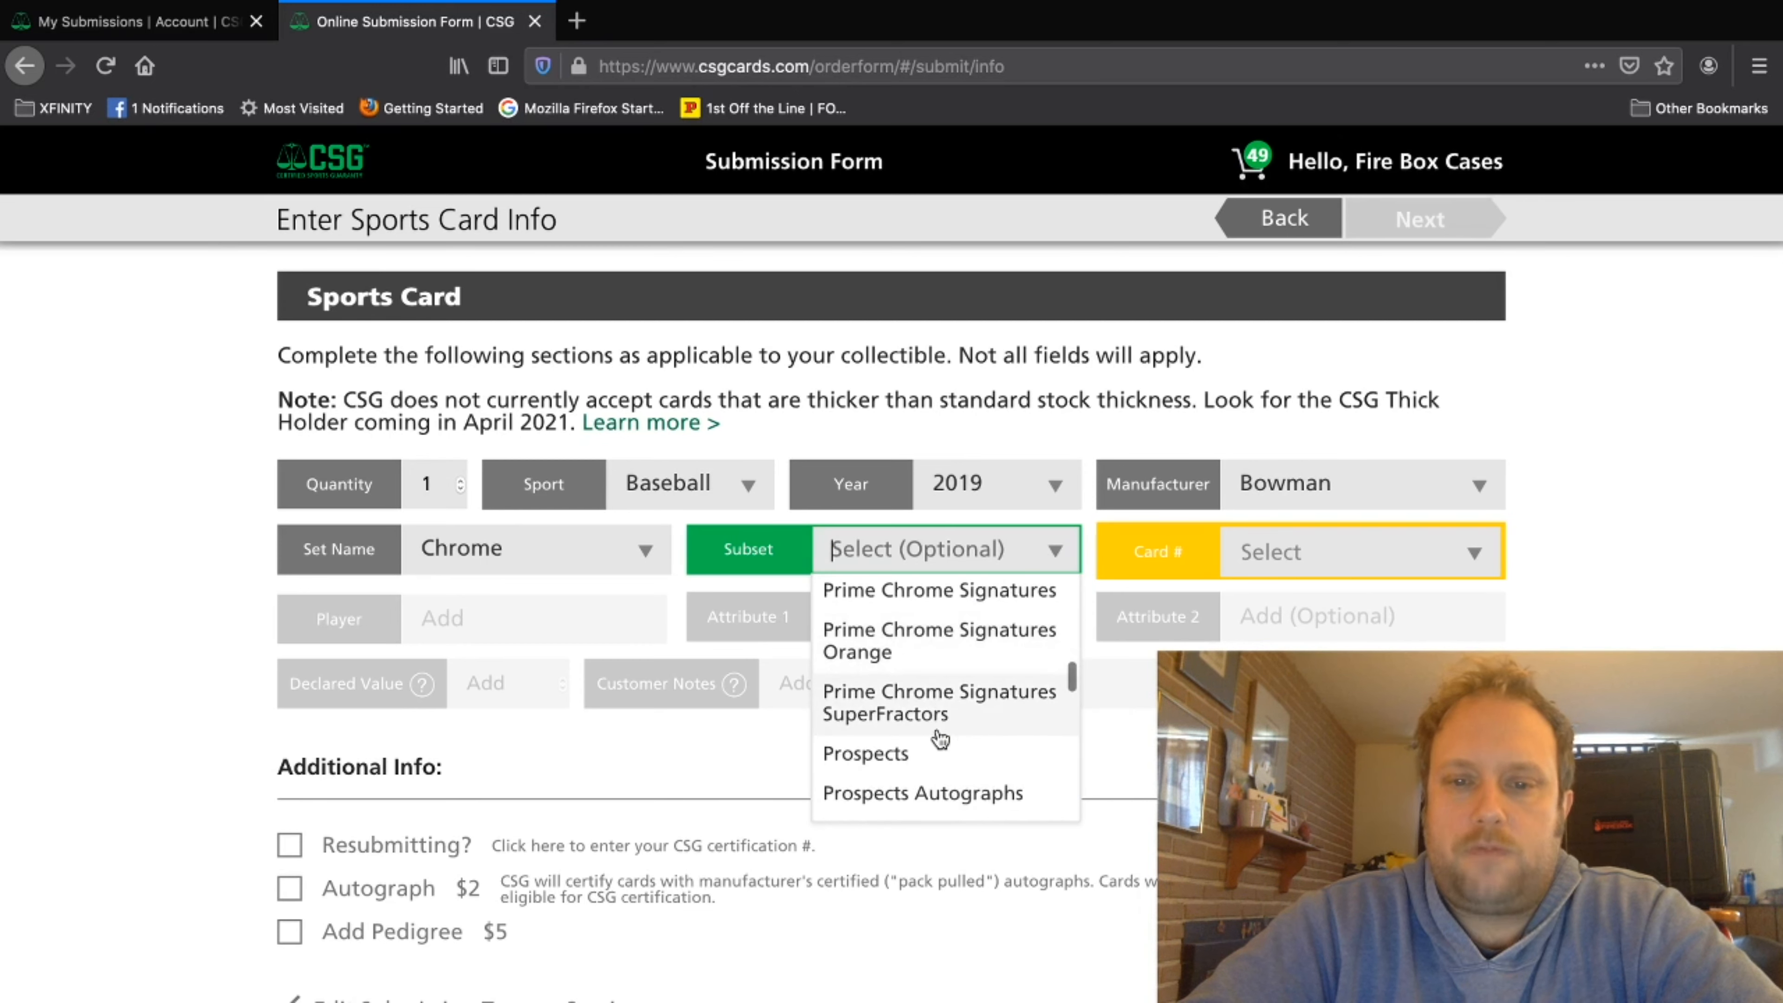
{"action": "scroll", "coordinate": [939, 739], "scroll_direction": "down", "scroll_amount": 5}
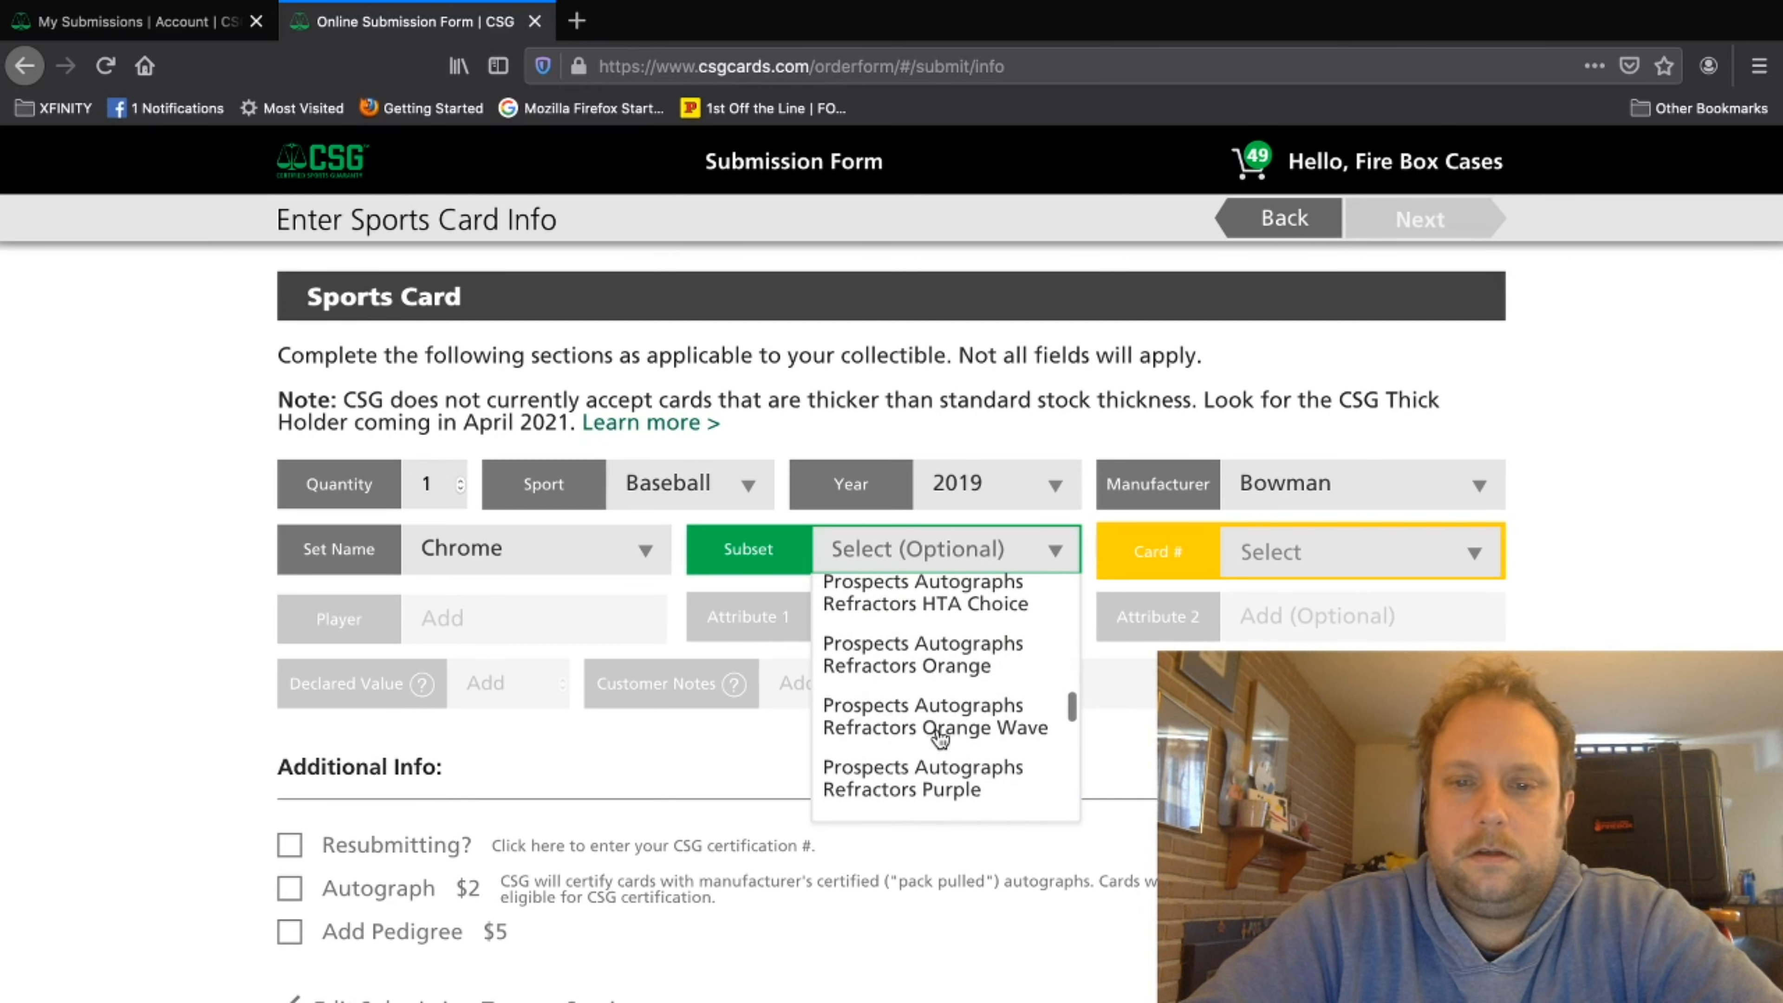
{"action": "scroll", "coordinate": [941, 737], "scroll_direction": "down", "scroll_amount": 4}
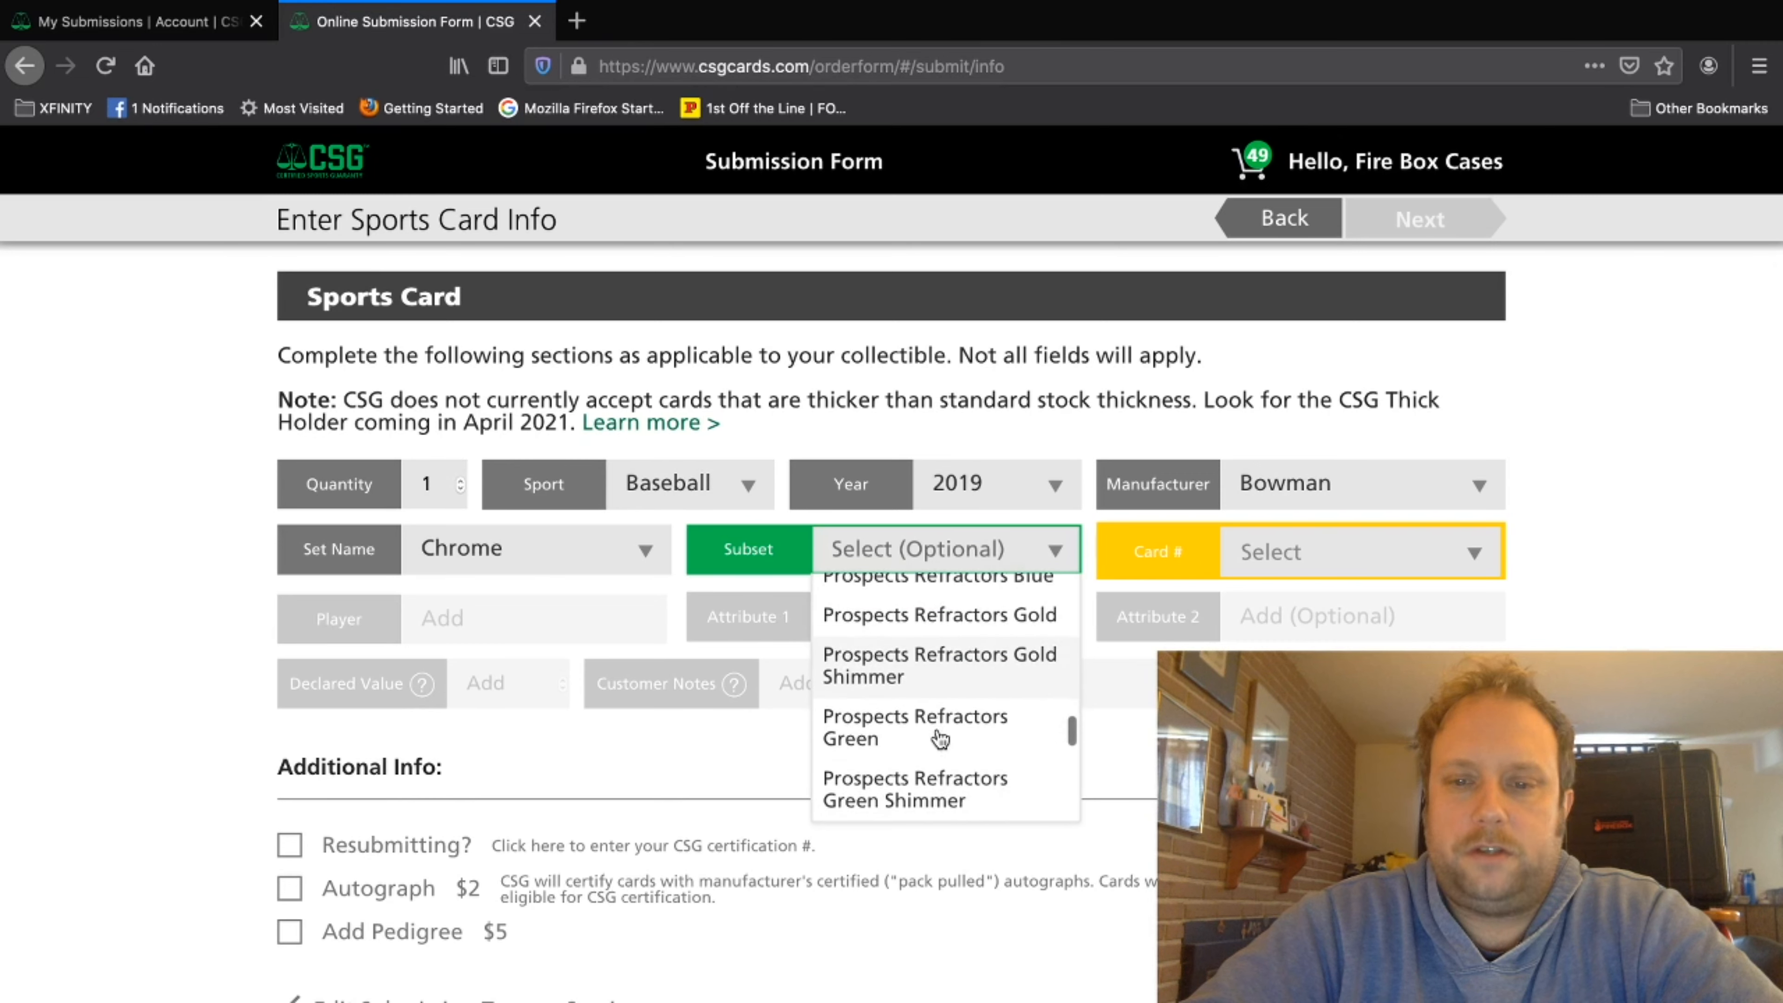
{"action": "scroll", "coordinate": [940, 737], "scroll_direction": "down", "scroll_amount": 3}
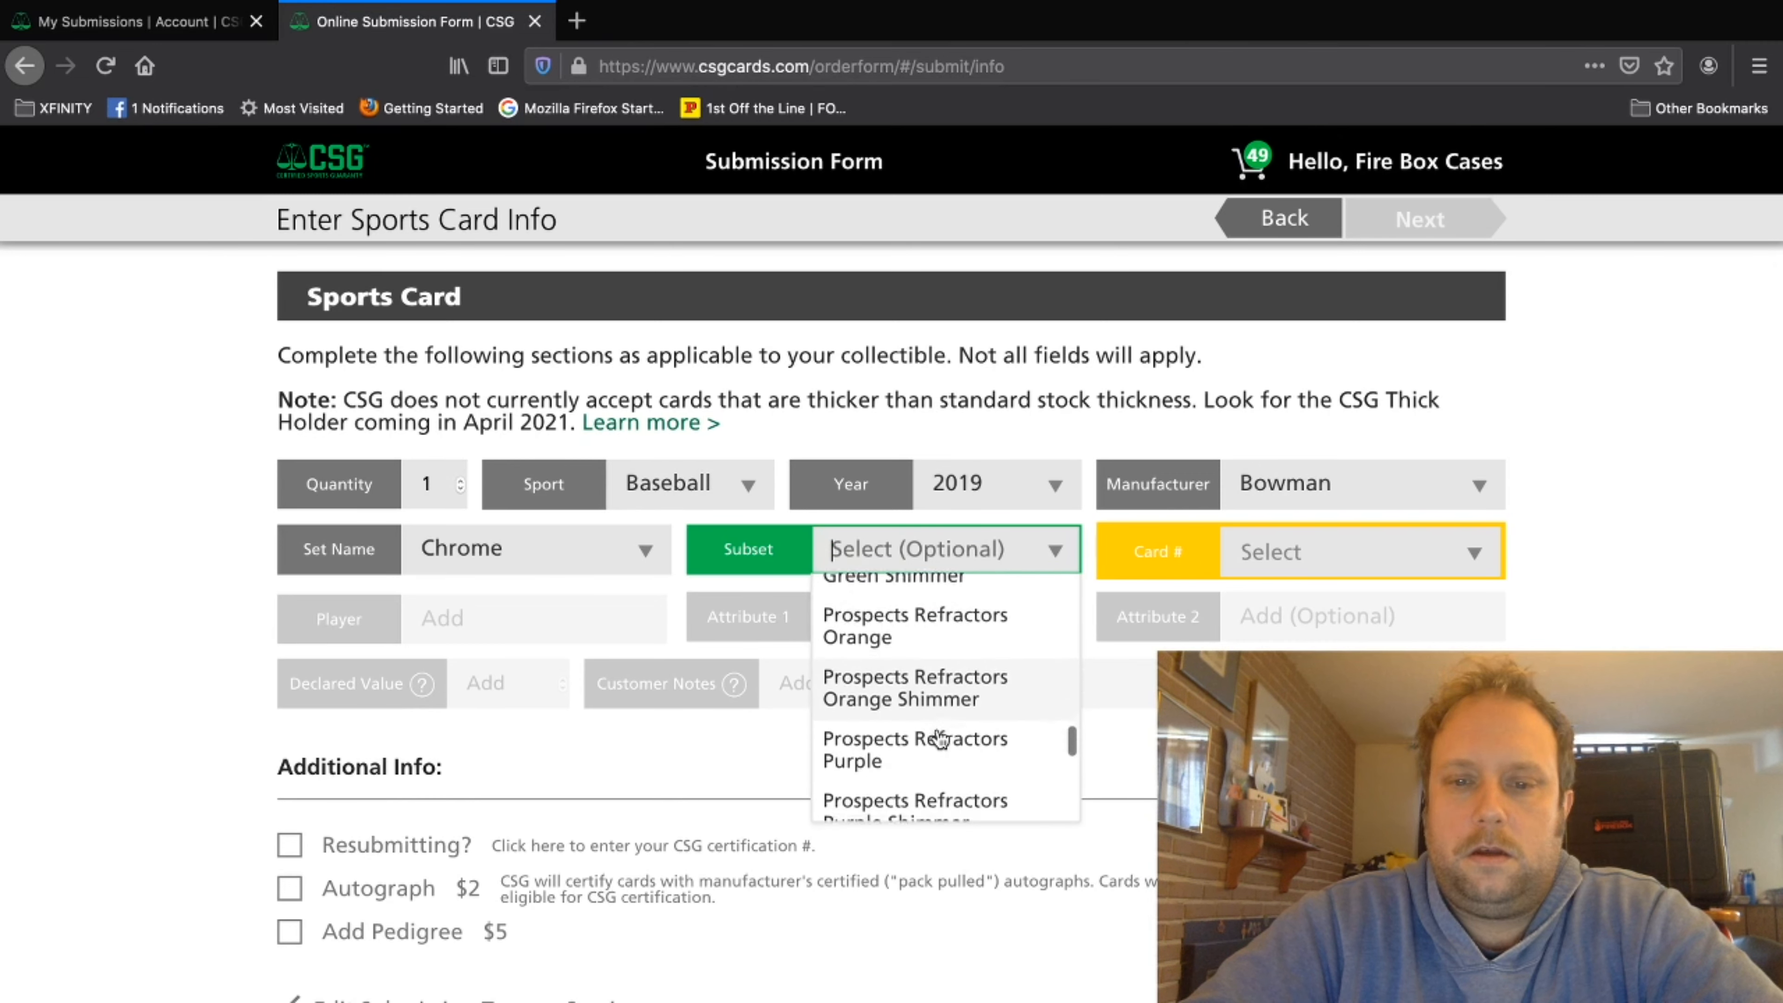
{"action": "left_click", "coordinate": [940, 737]}
Step: Search the Chrome set's card numbers for bcp-5 and look through the BCP entries
{"action": "left_click", "coordinate": [1321, 551]}
{"action": "type", "text": "bcp-5"}
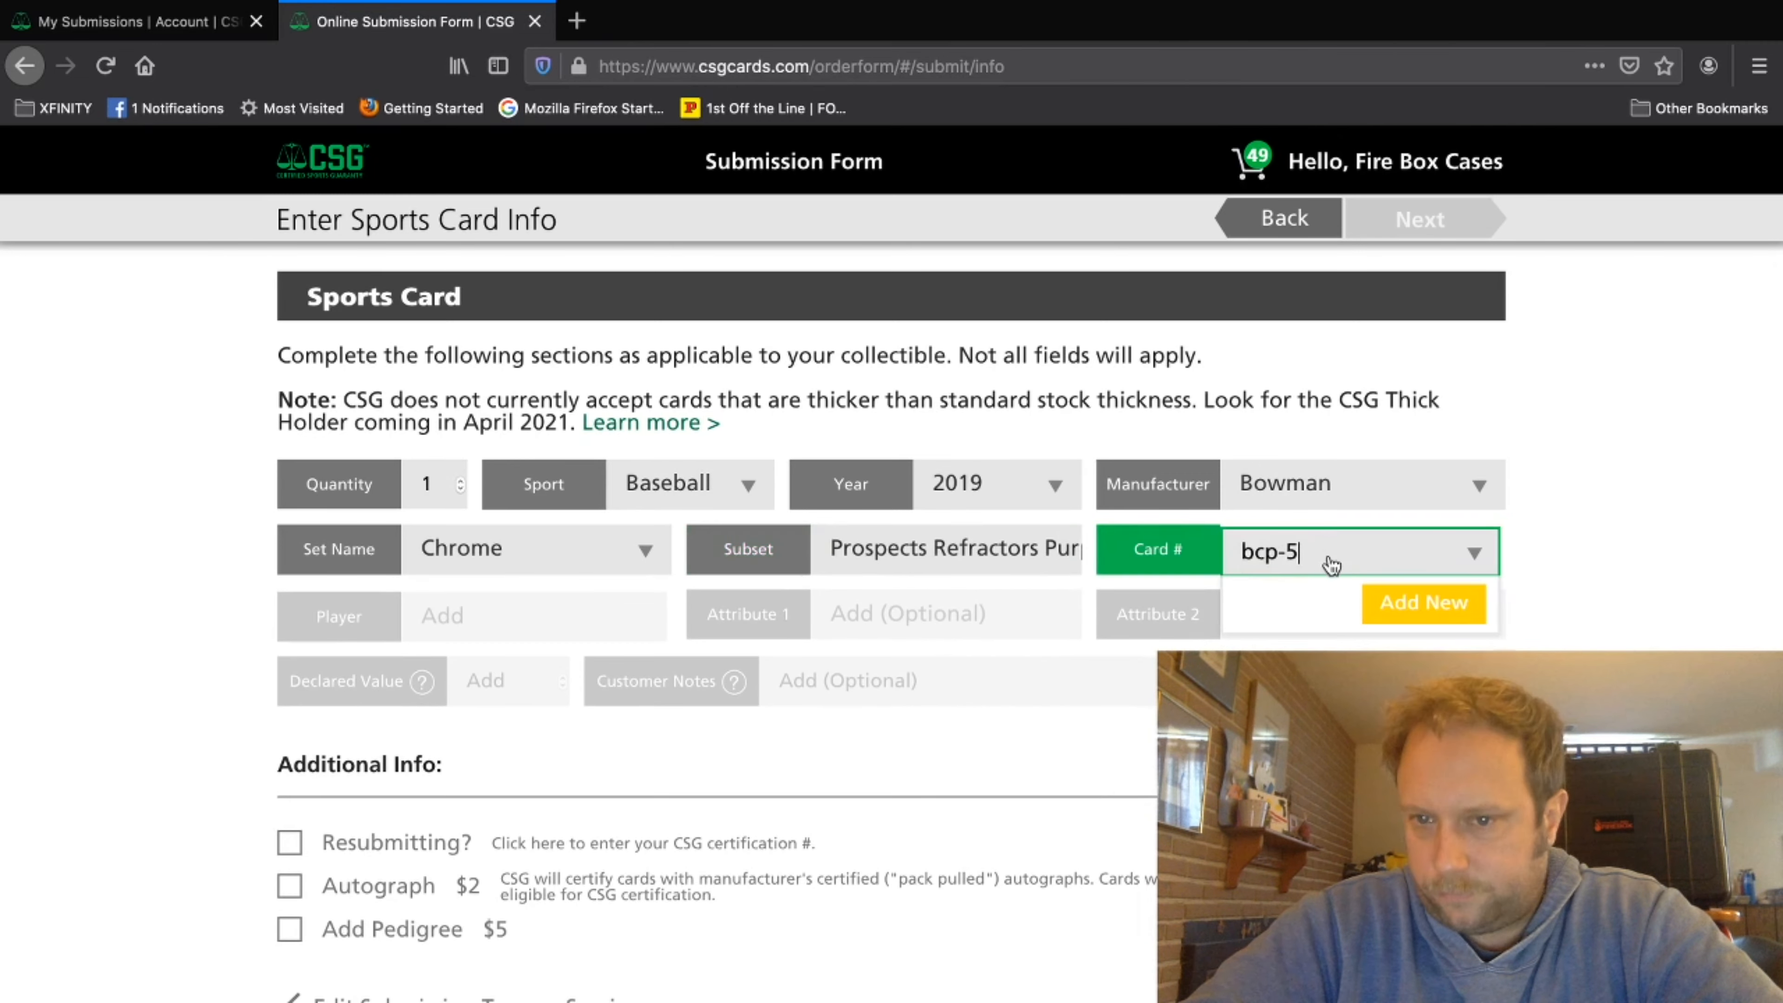
{"action": "key", "text": "BackSpace"}
{"action": "key", "text": "BackSpace"}
{"action": "key", "text": "BackSpace"}
{"action": "key", "text": "BackSpace"}
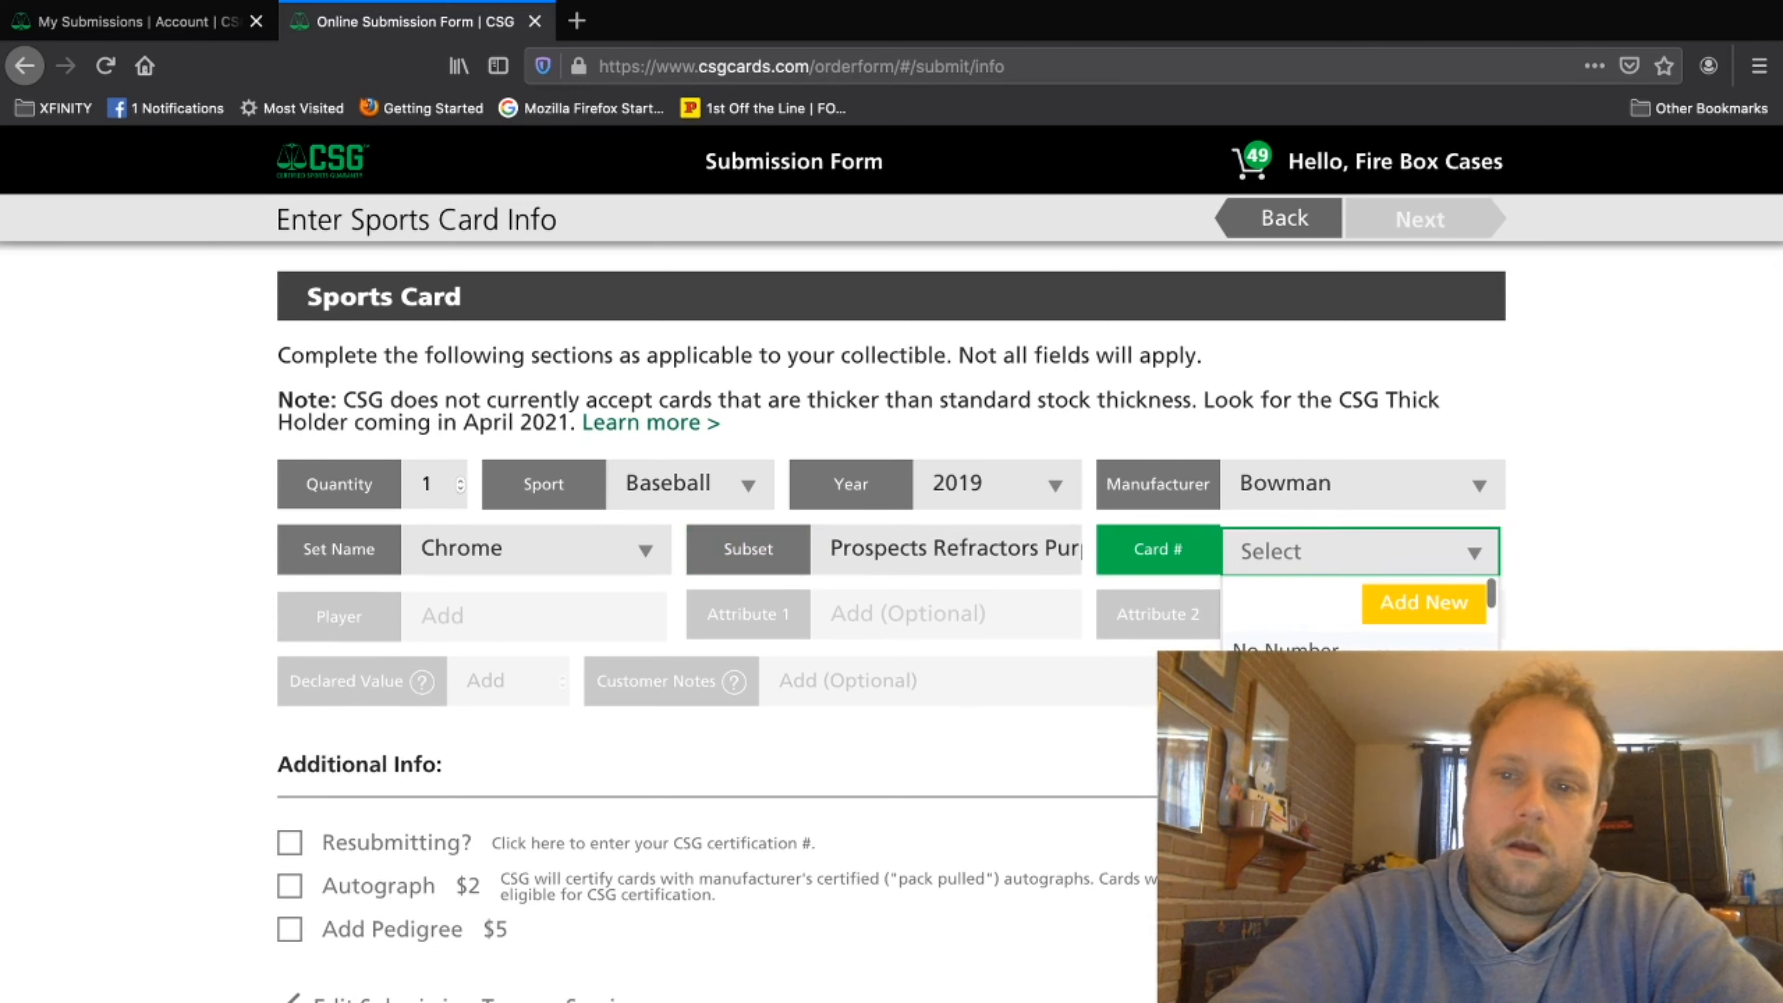
{"action": "type", "text": "bcp-5"}
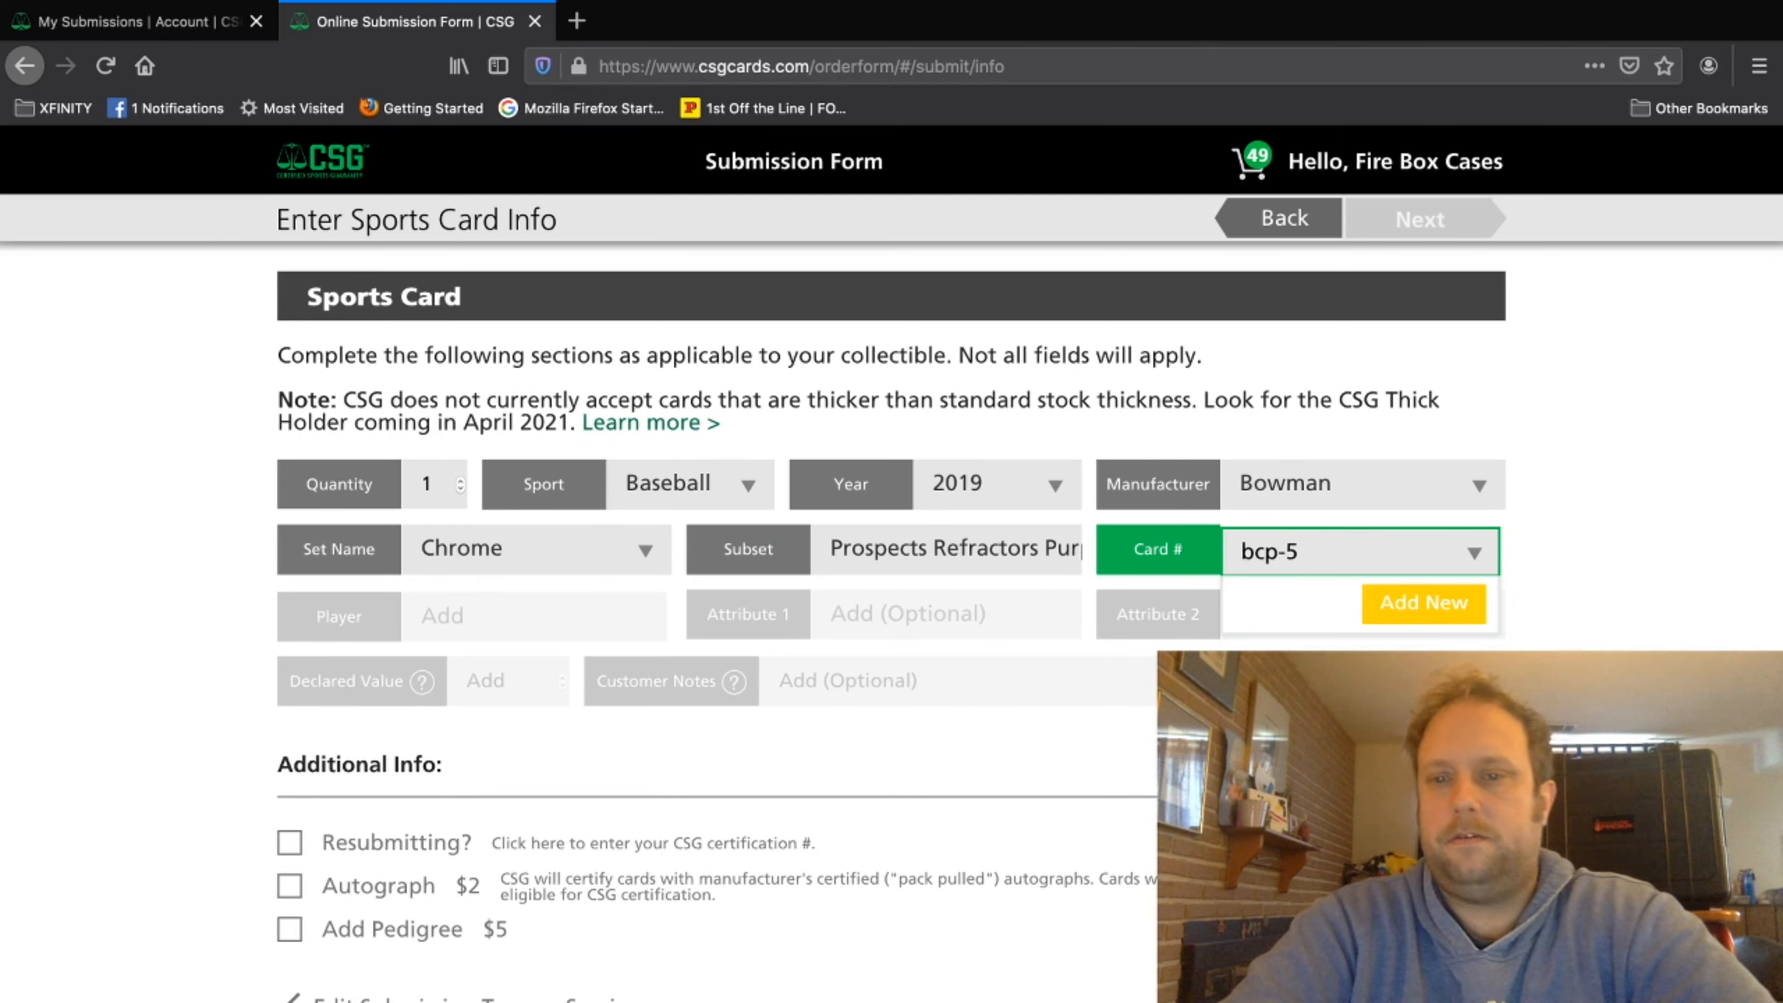
{"action": "key", "text": "BackSpace"}
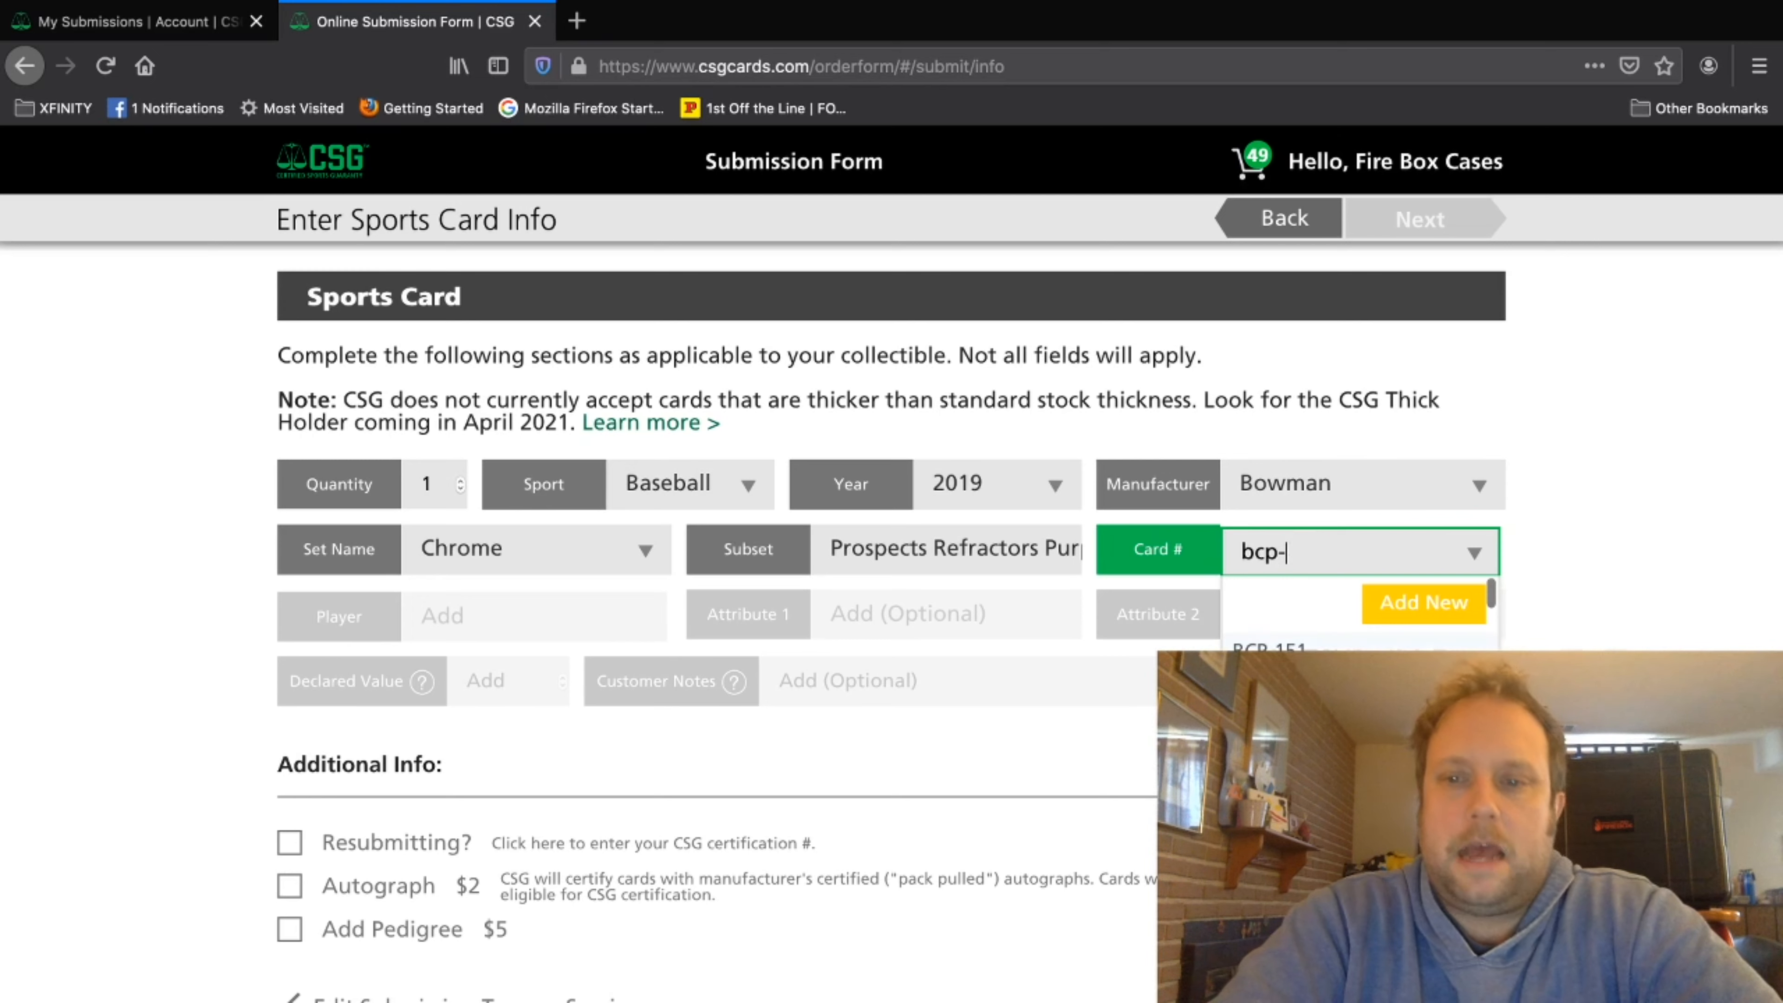
{"action": "scroll", "coordinate": [1360, 611], "scroll_direction": "down", "scroll_amount": 8}
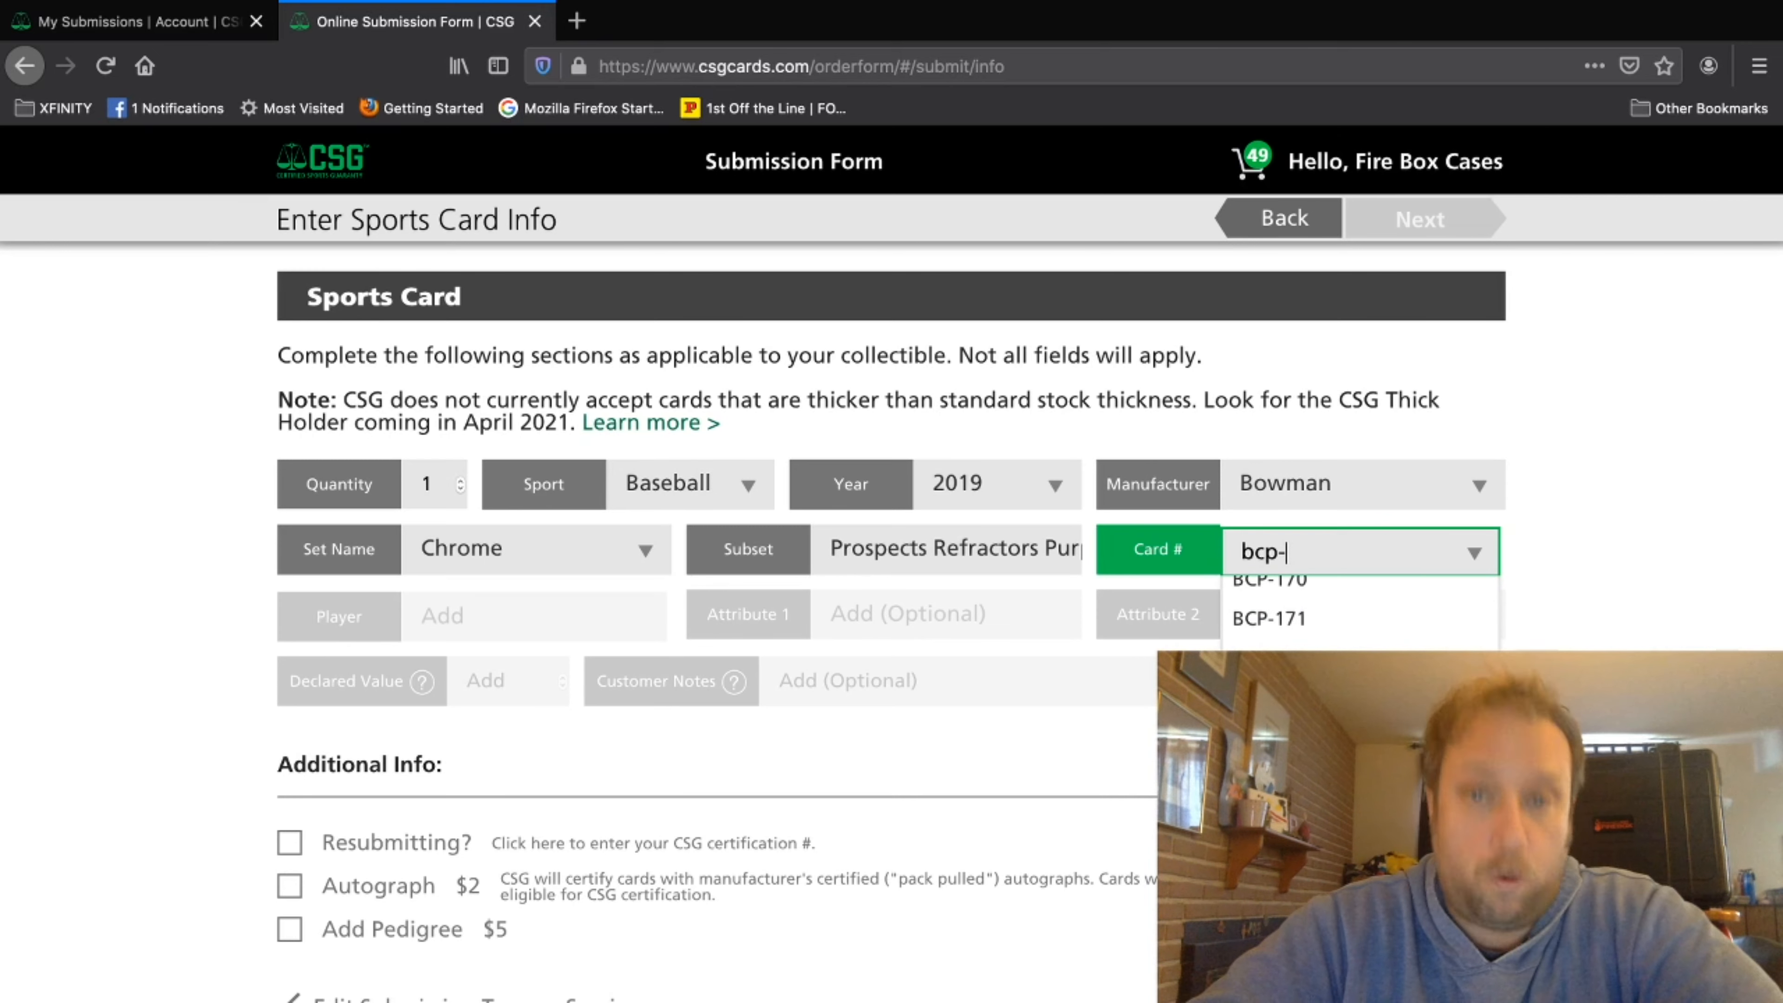
{"action": "scroll", "coordinate": [1360, 611], "scroll_direction": "down", "scroll_amount": 20}
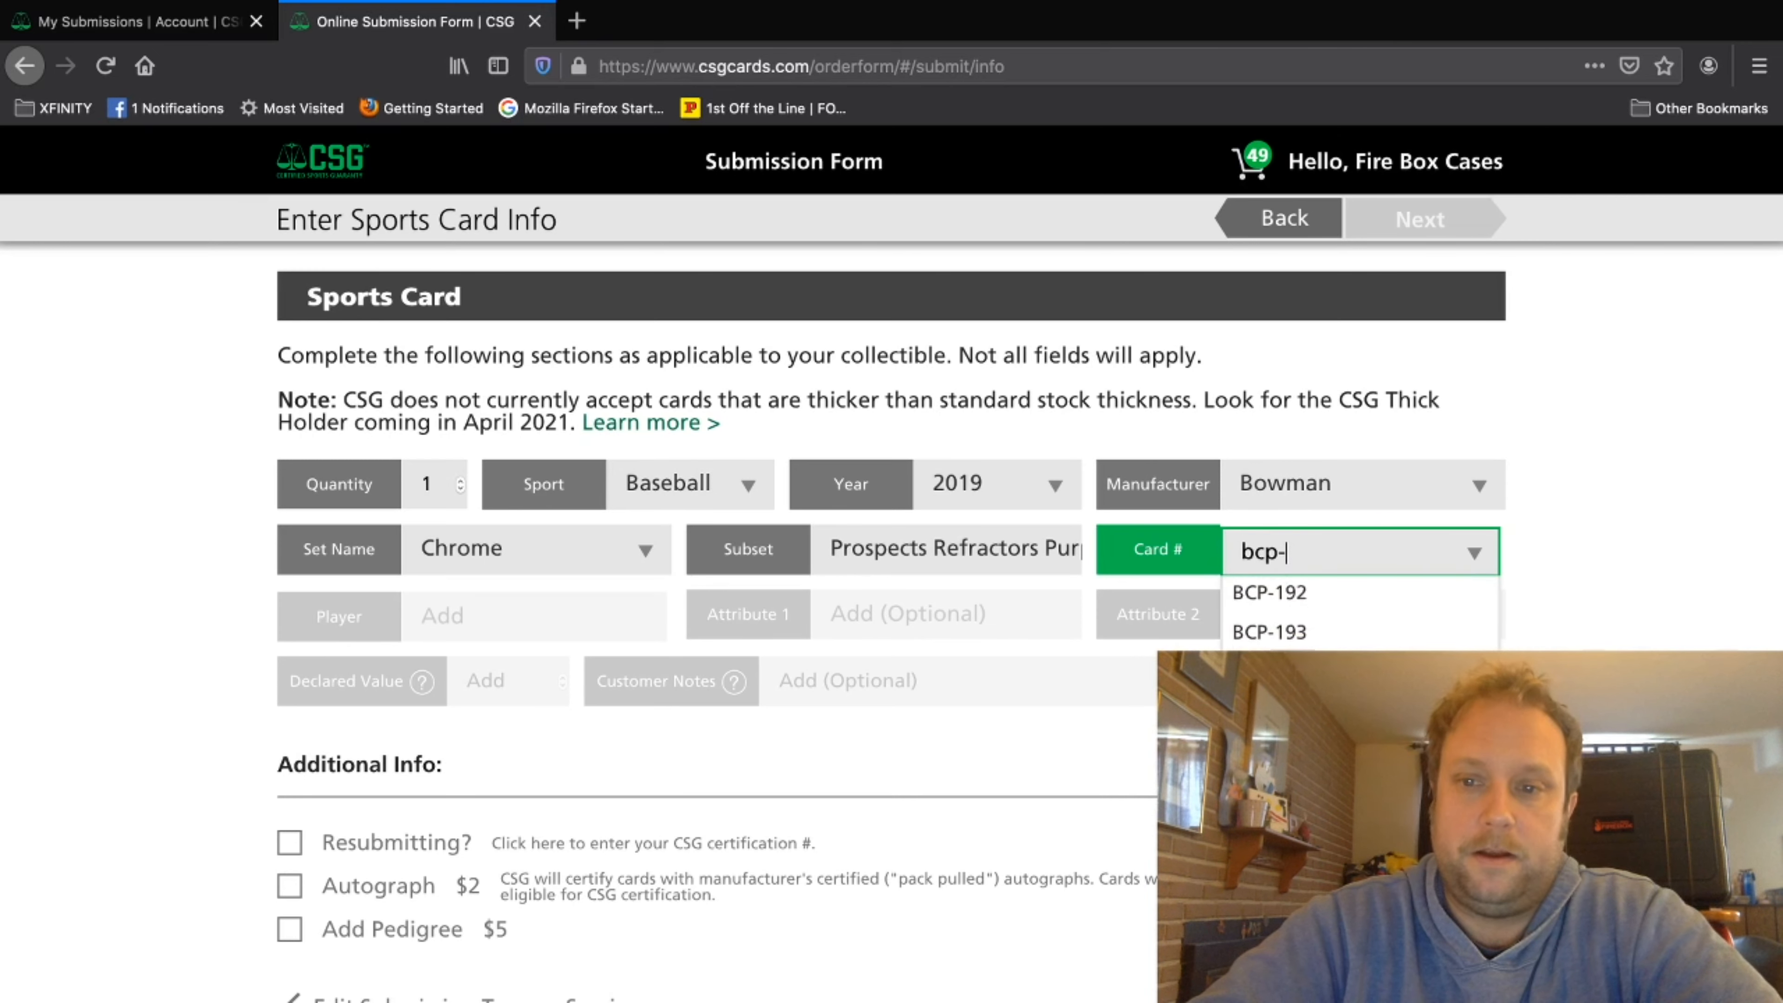
{"action": "scroll", "coordinate": [1360, 612], "scroll_direction": "down", "scroll_amount": 1}
{"action": "scroll", "coordinate": [1360, 612], "scroll_direction": "up", "scroll_amount": 20}
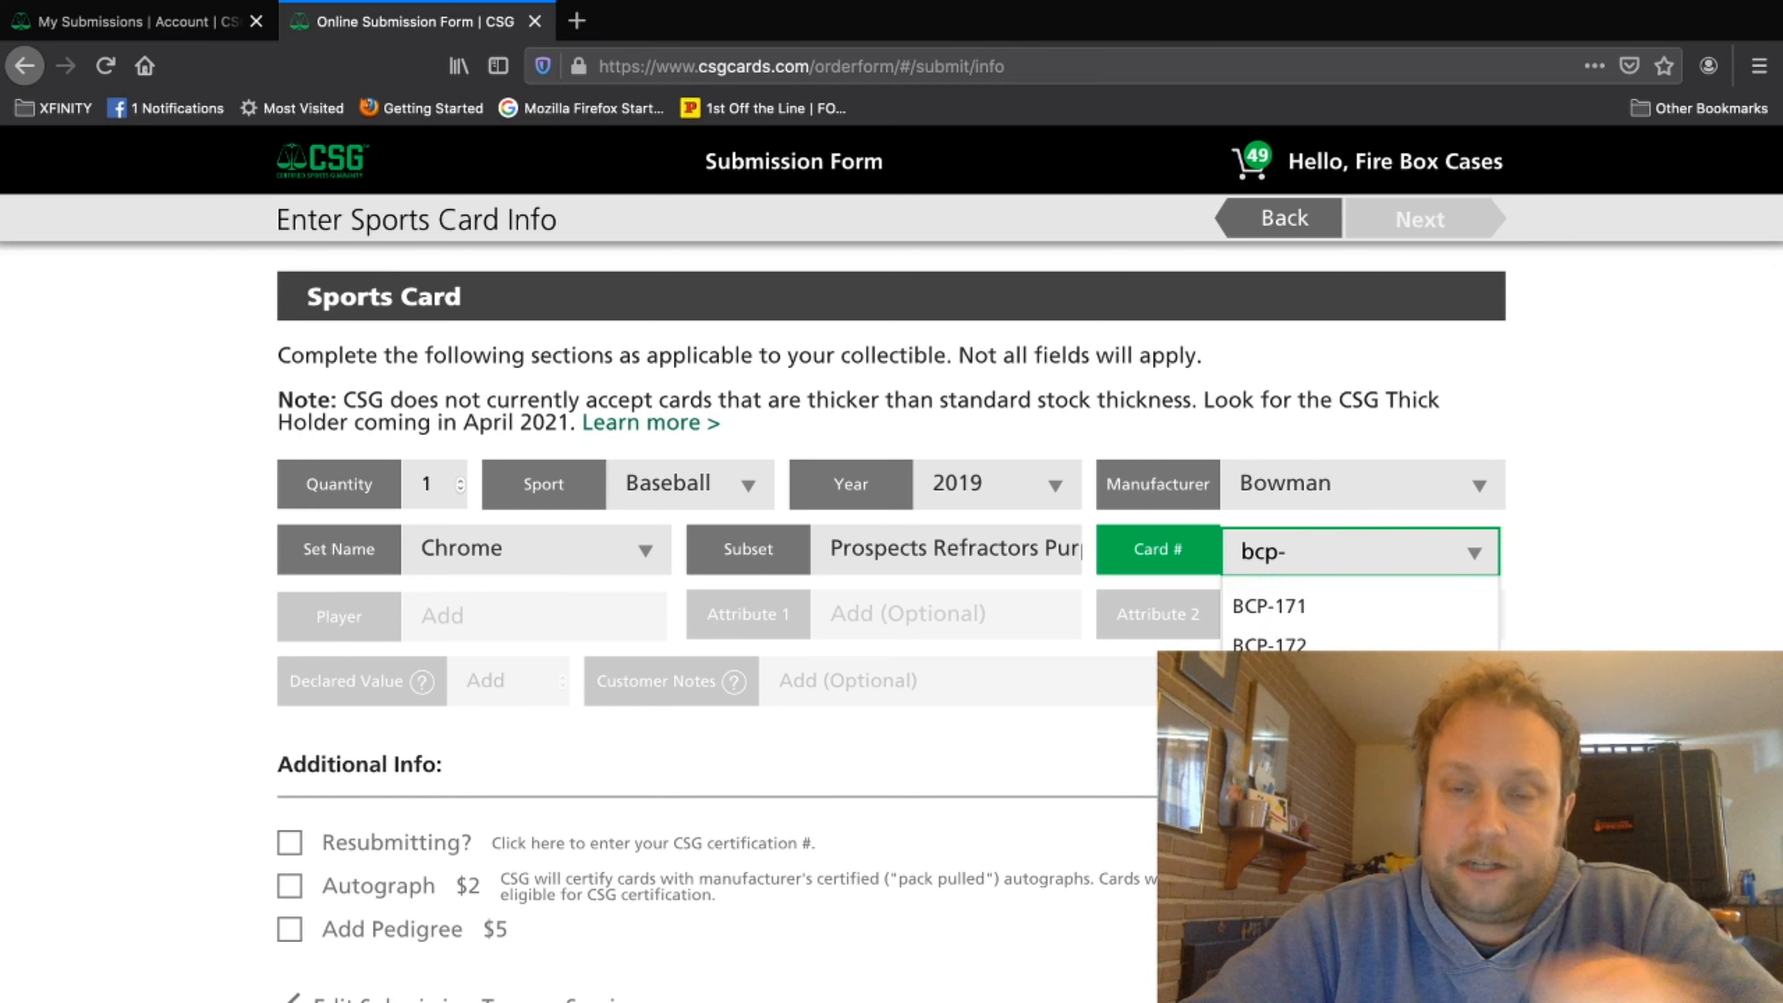
{"action": "scroll", "coordinate": [1360, 611], "scroll_direction": "up", "scroll_amount": 7}
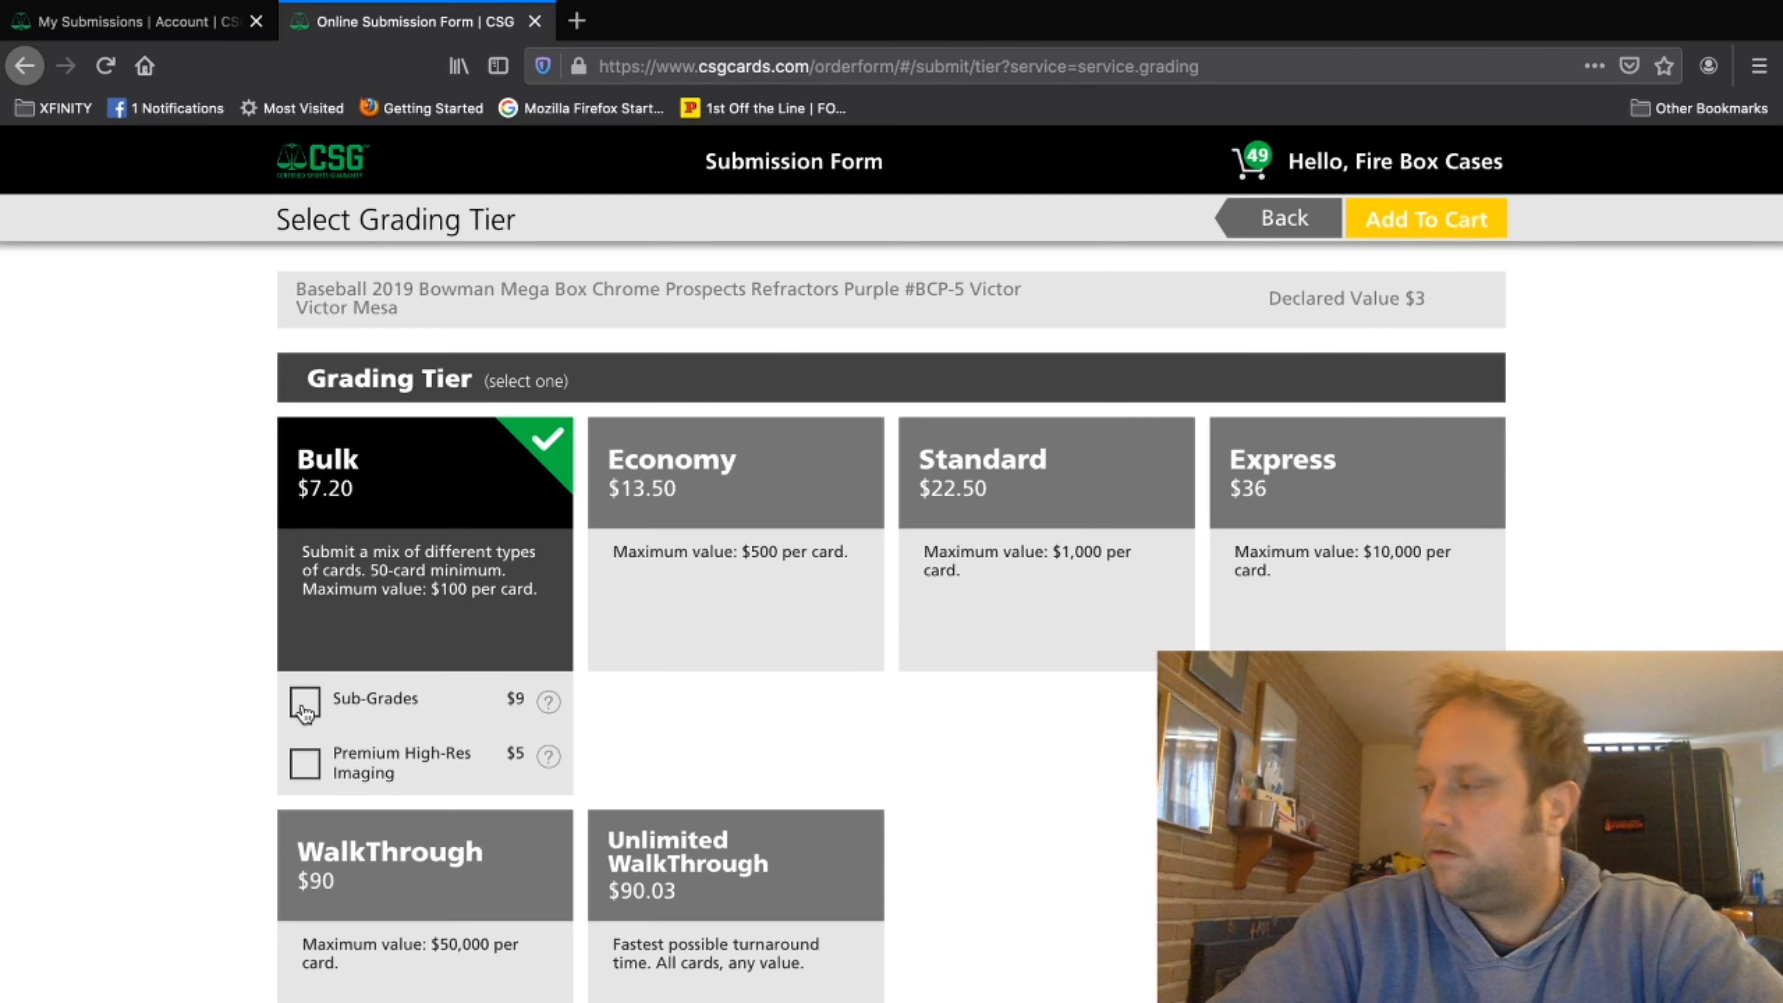
Step: Add the Mega Box card to the cart at the Bulk grading tier
{"action": "left_click", "coordinate": [1413, 217]}
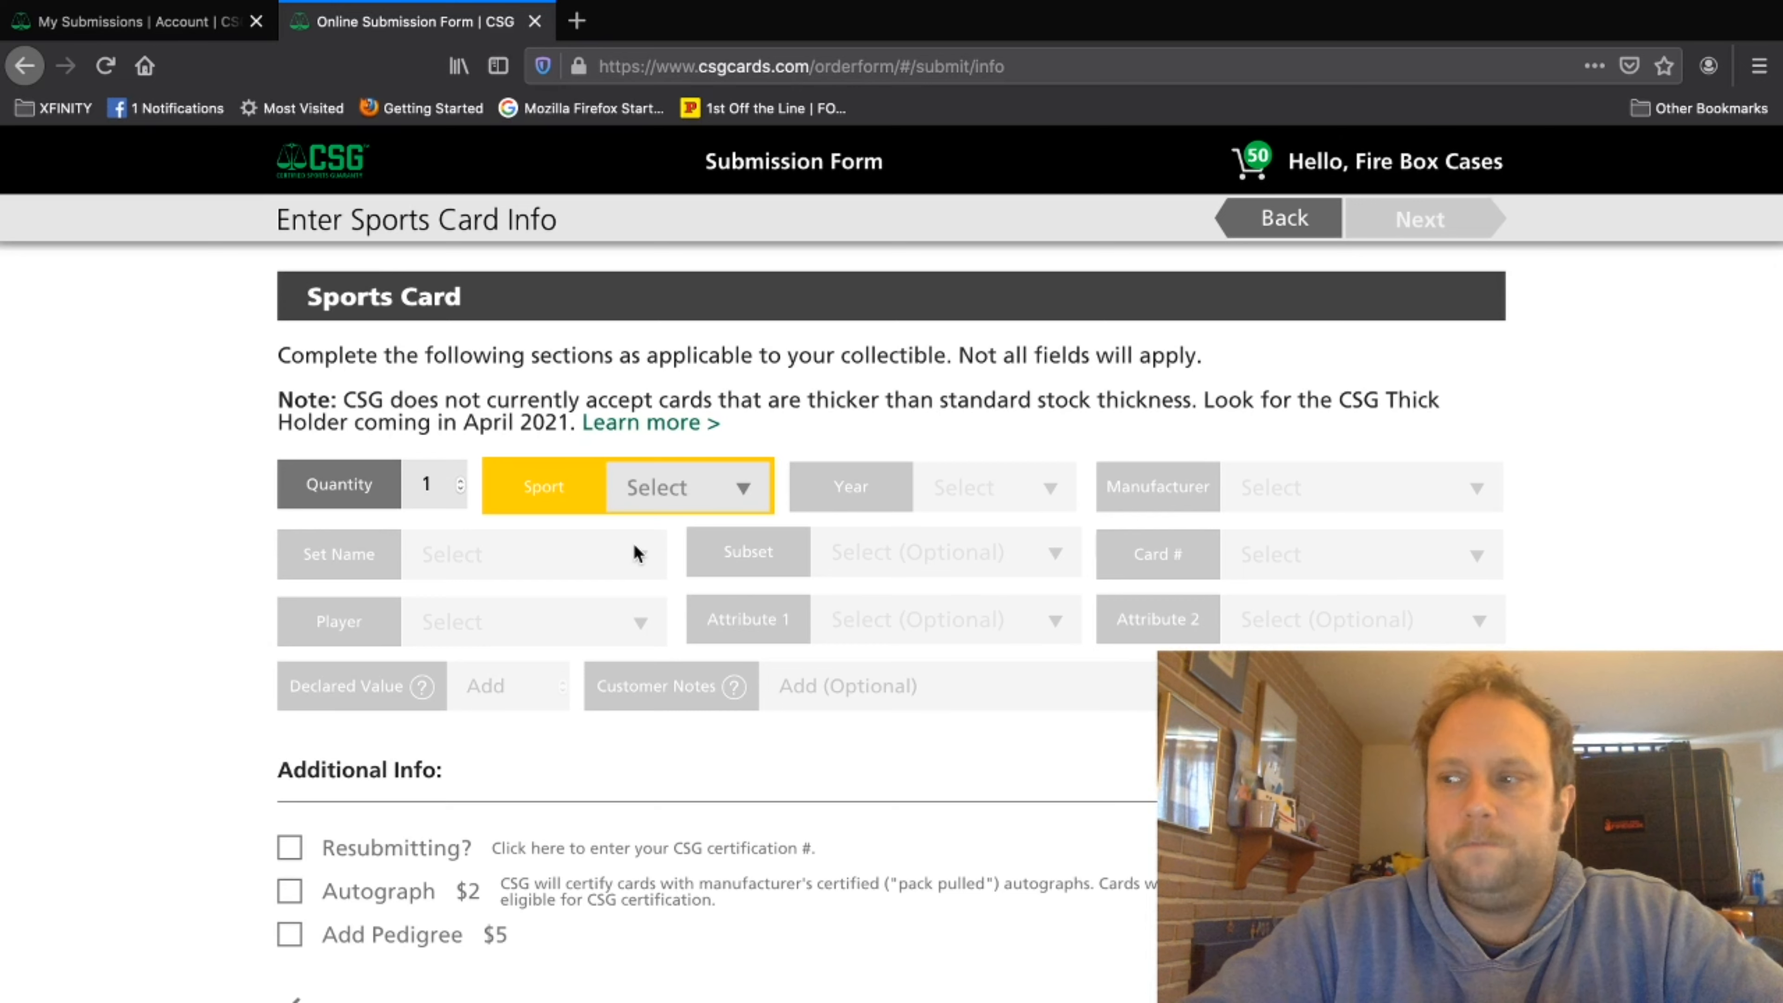
{"action": "left_click", "coordinate": [653, 487]}
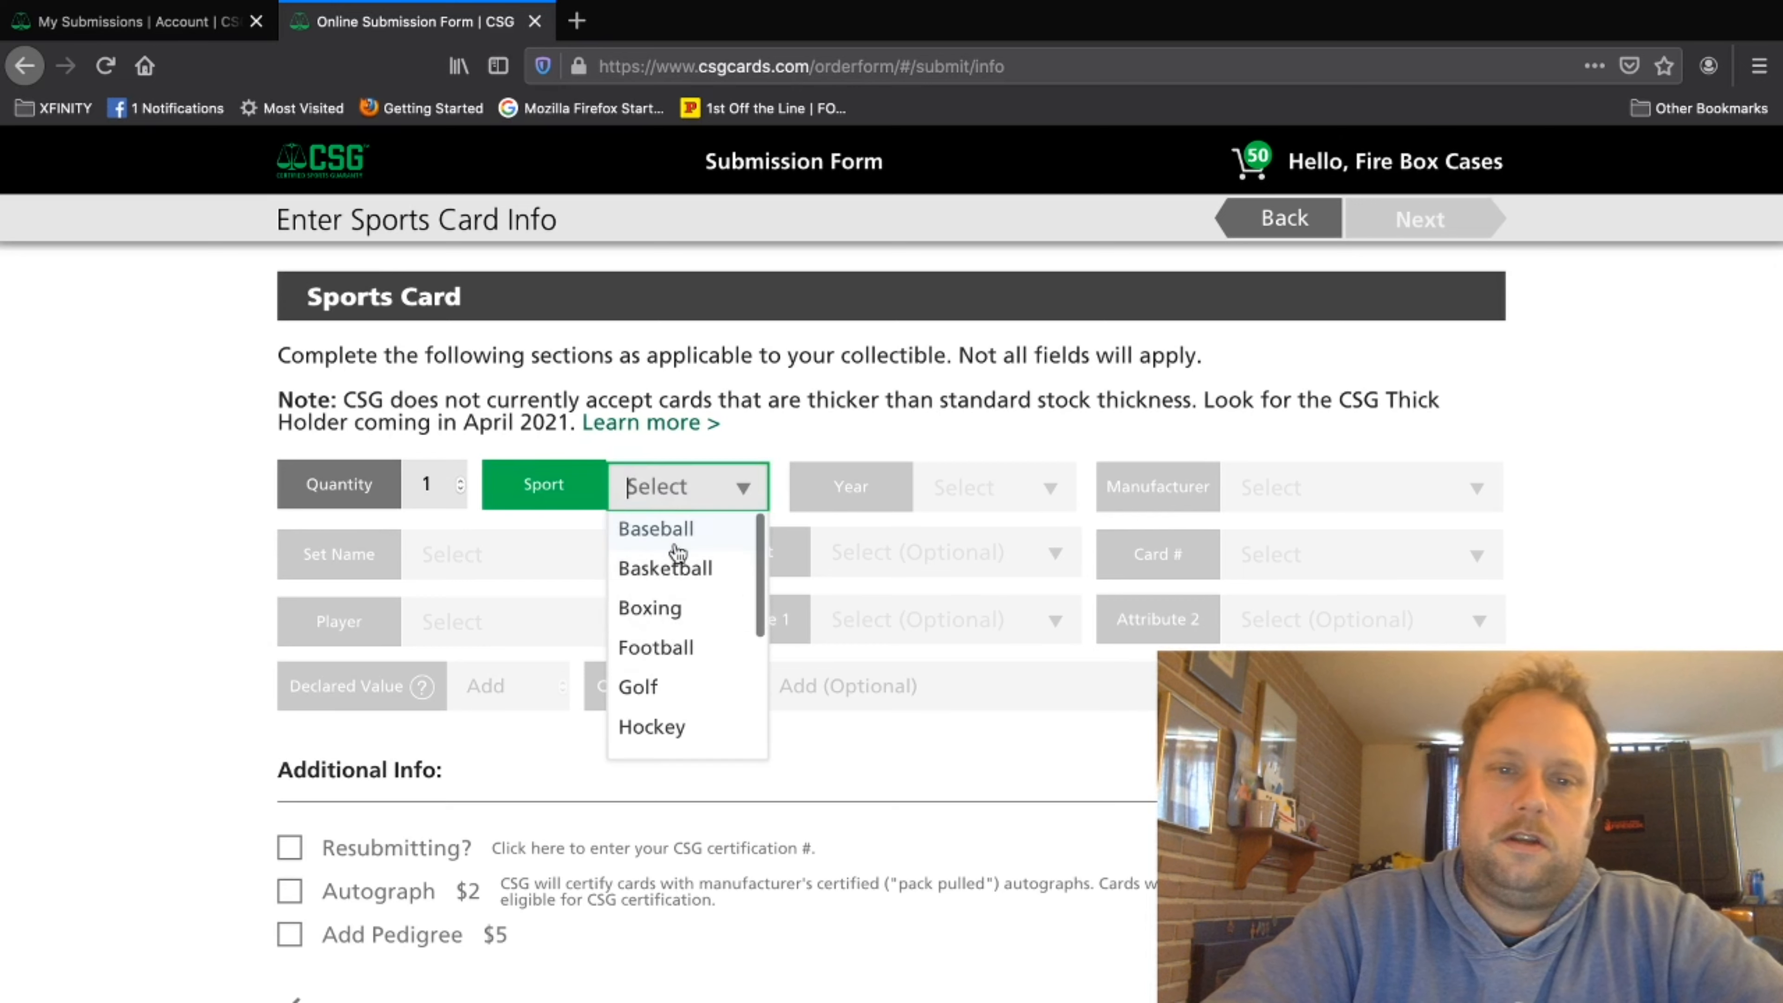
{"action": "left_click", "coordinate": [685, 565]}
{"action": "left_click", "coordinate": [968, 485]}
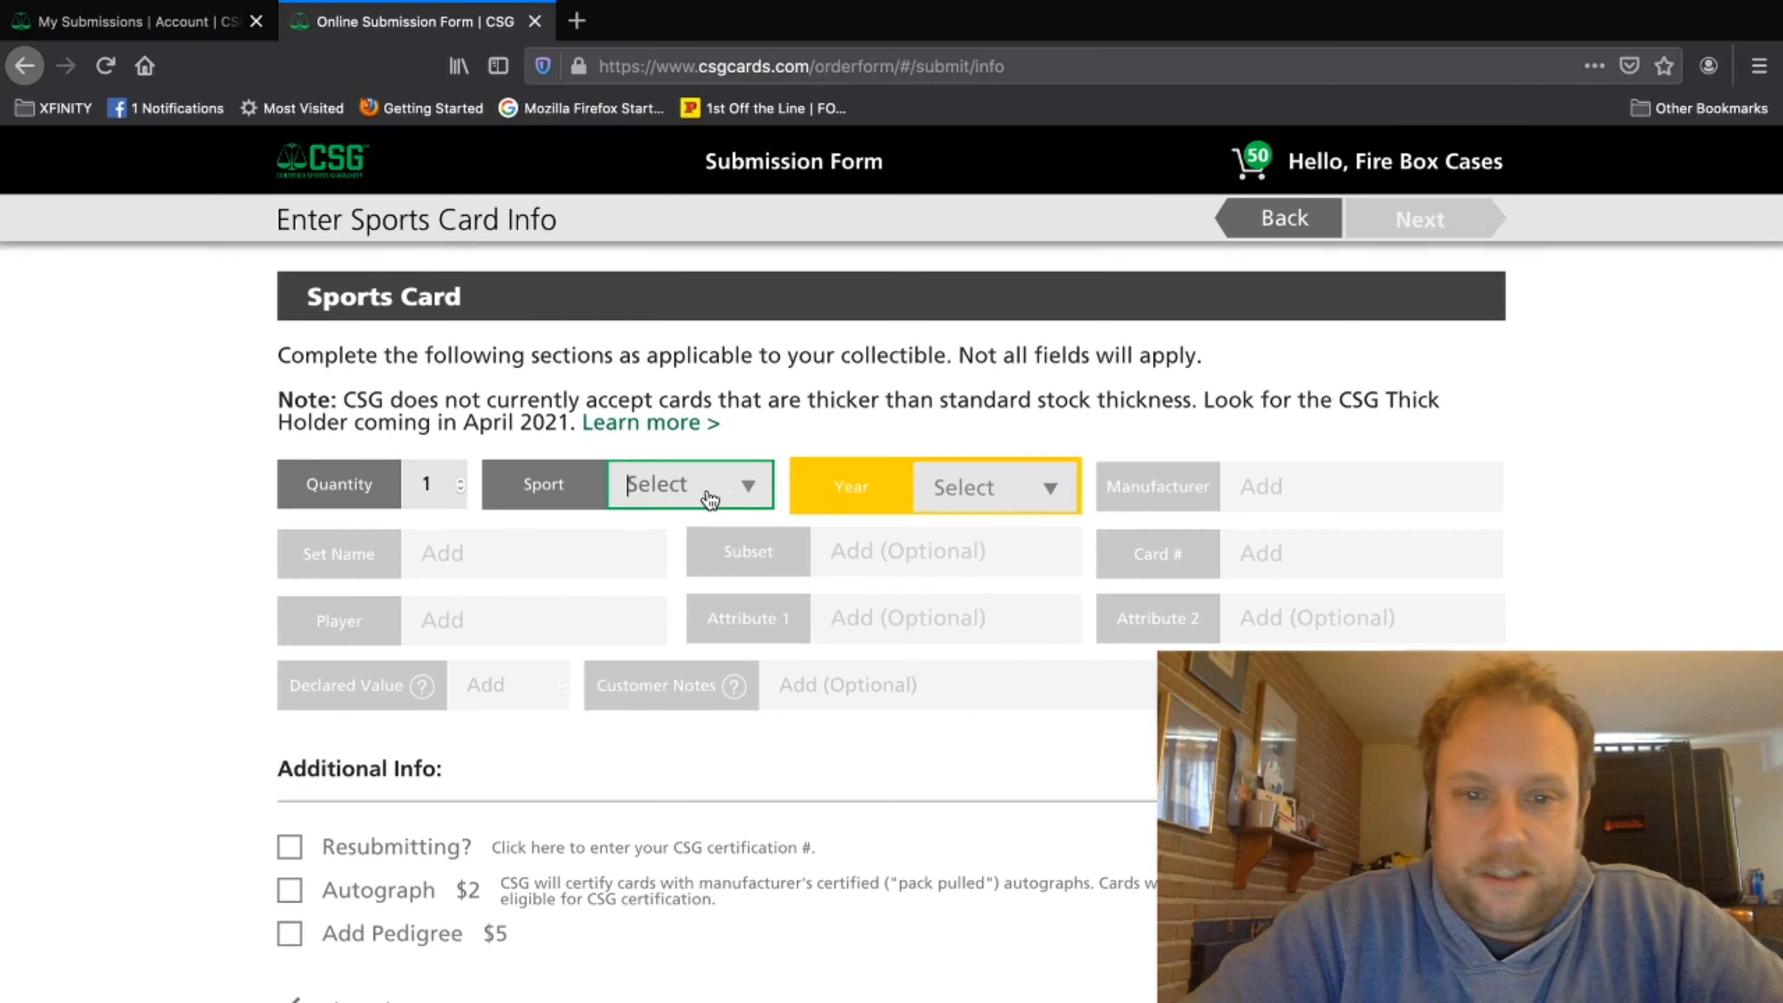
{"action": "left_click", "coordinate": [716, 493]}
{"action": "left_click", "coordinate": [656, 523]}
{"action": "left_click", "coordinate": [1049, 498]}
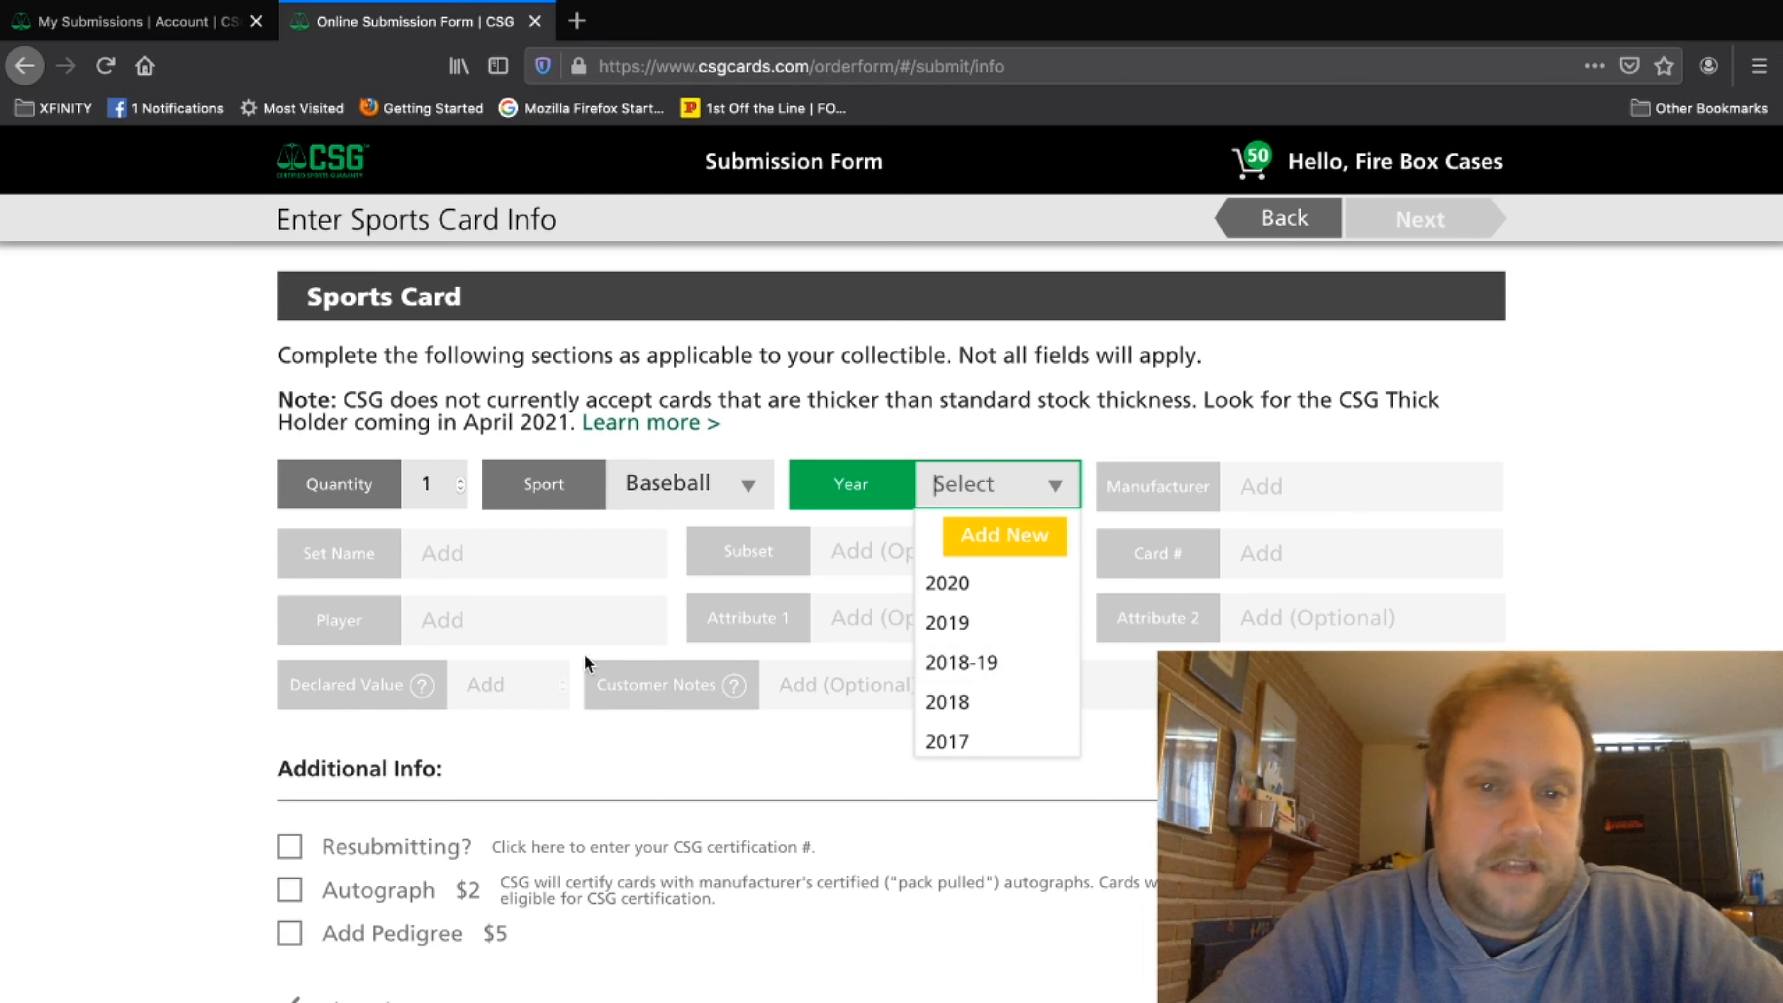
Step: Try Football, 2020 and Panini for the card and look through the available set names
{"action": "left_click", "coordinate": [723, 495]}
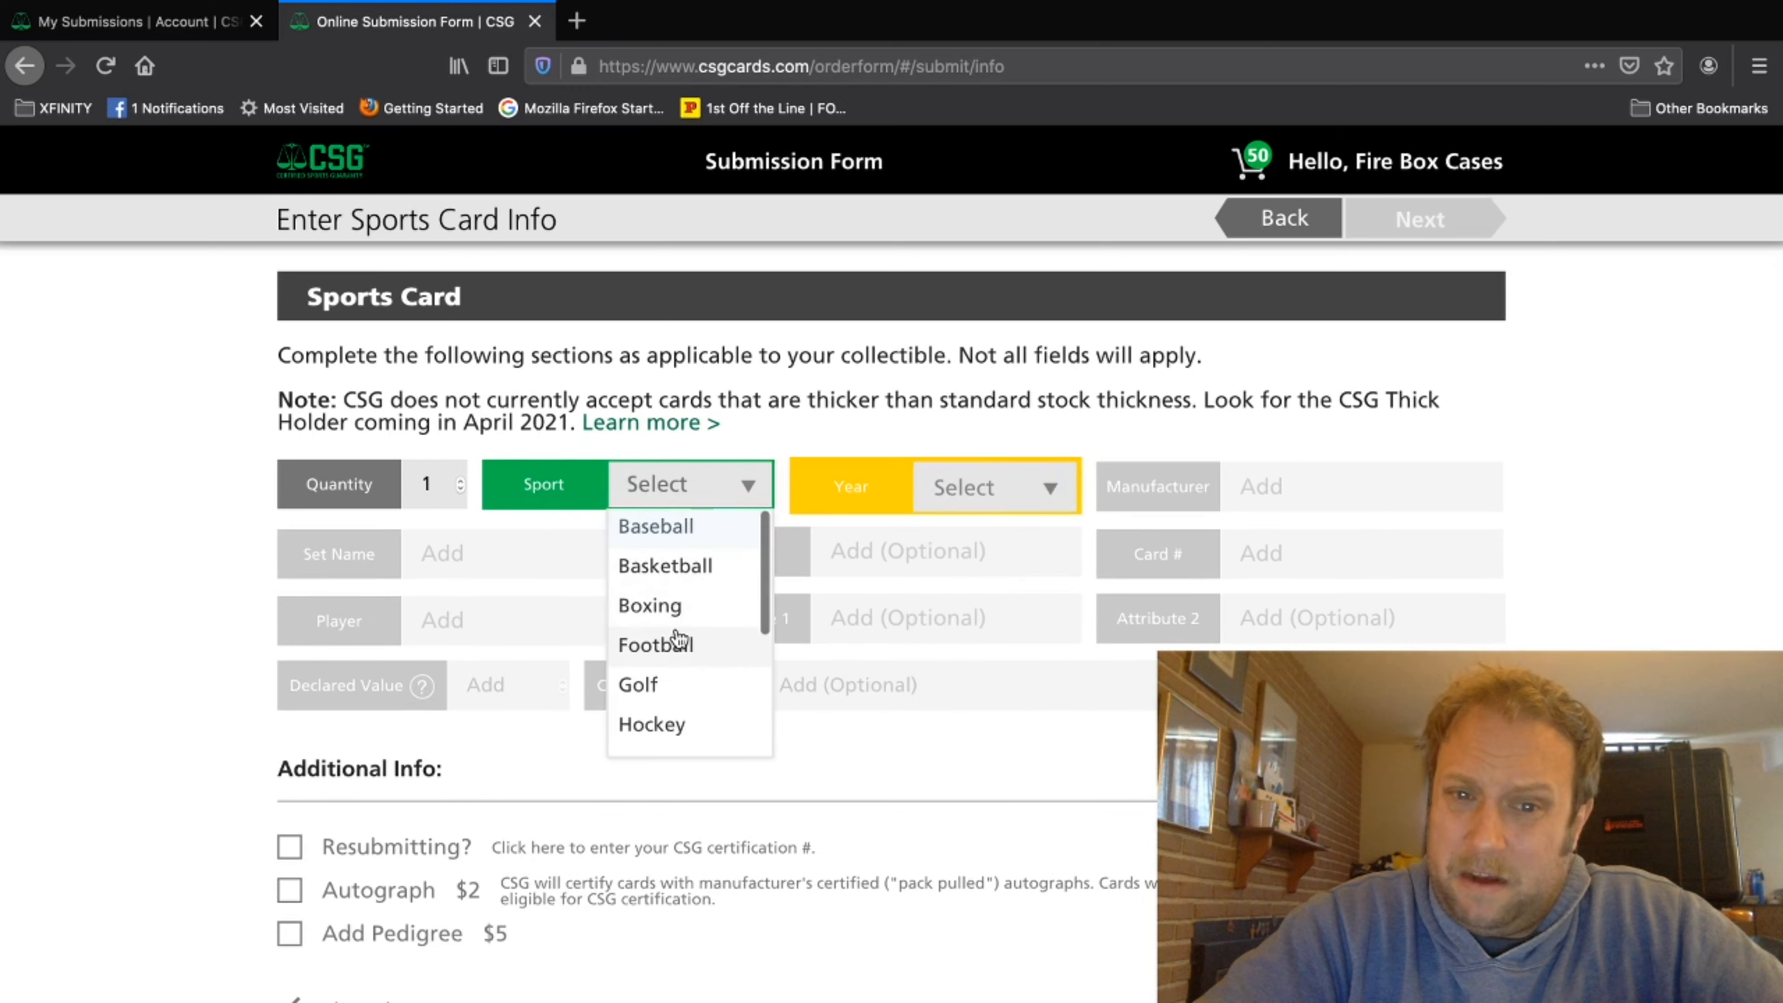
{"action": "left_click", "coordinate": [674, 644]}
{"action": "left_click", "coordinate": [981, 500]}
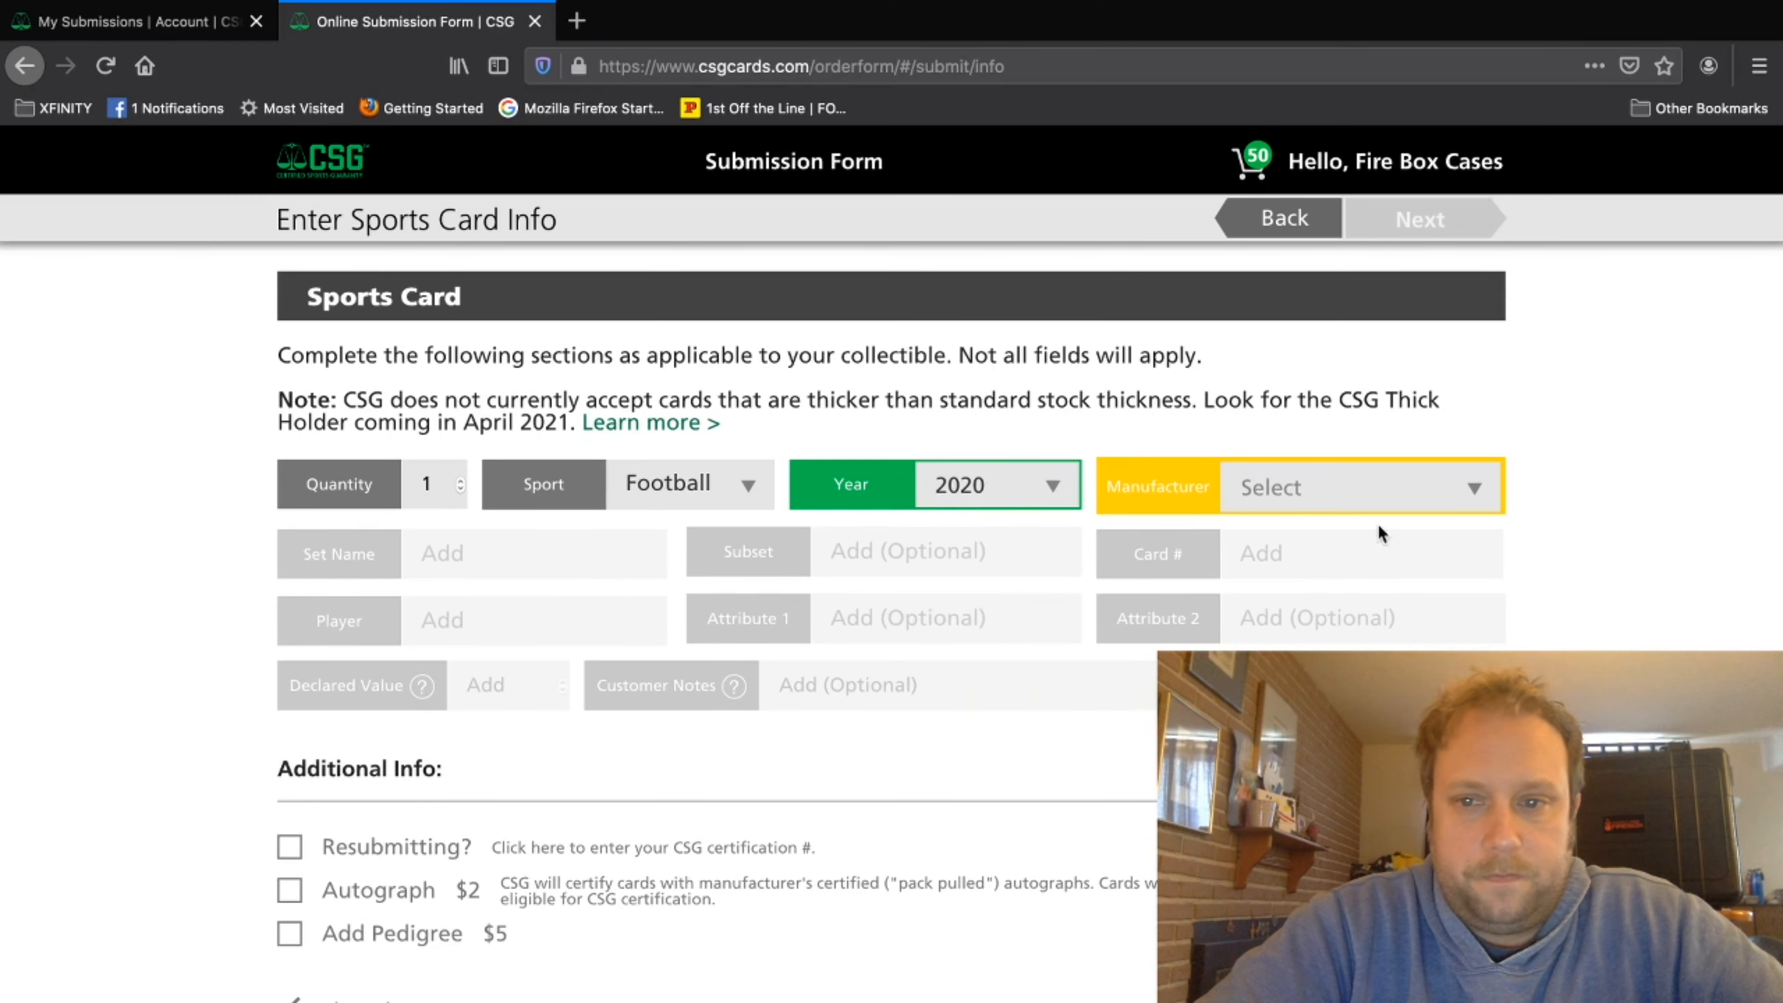
{"action": "left_click", "coordinate": [1382, 501]}
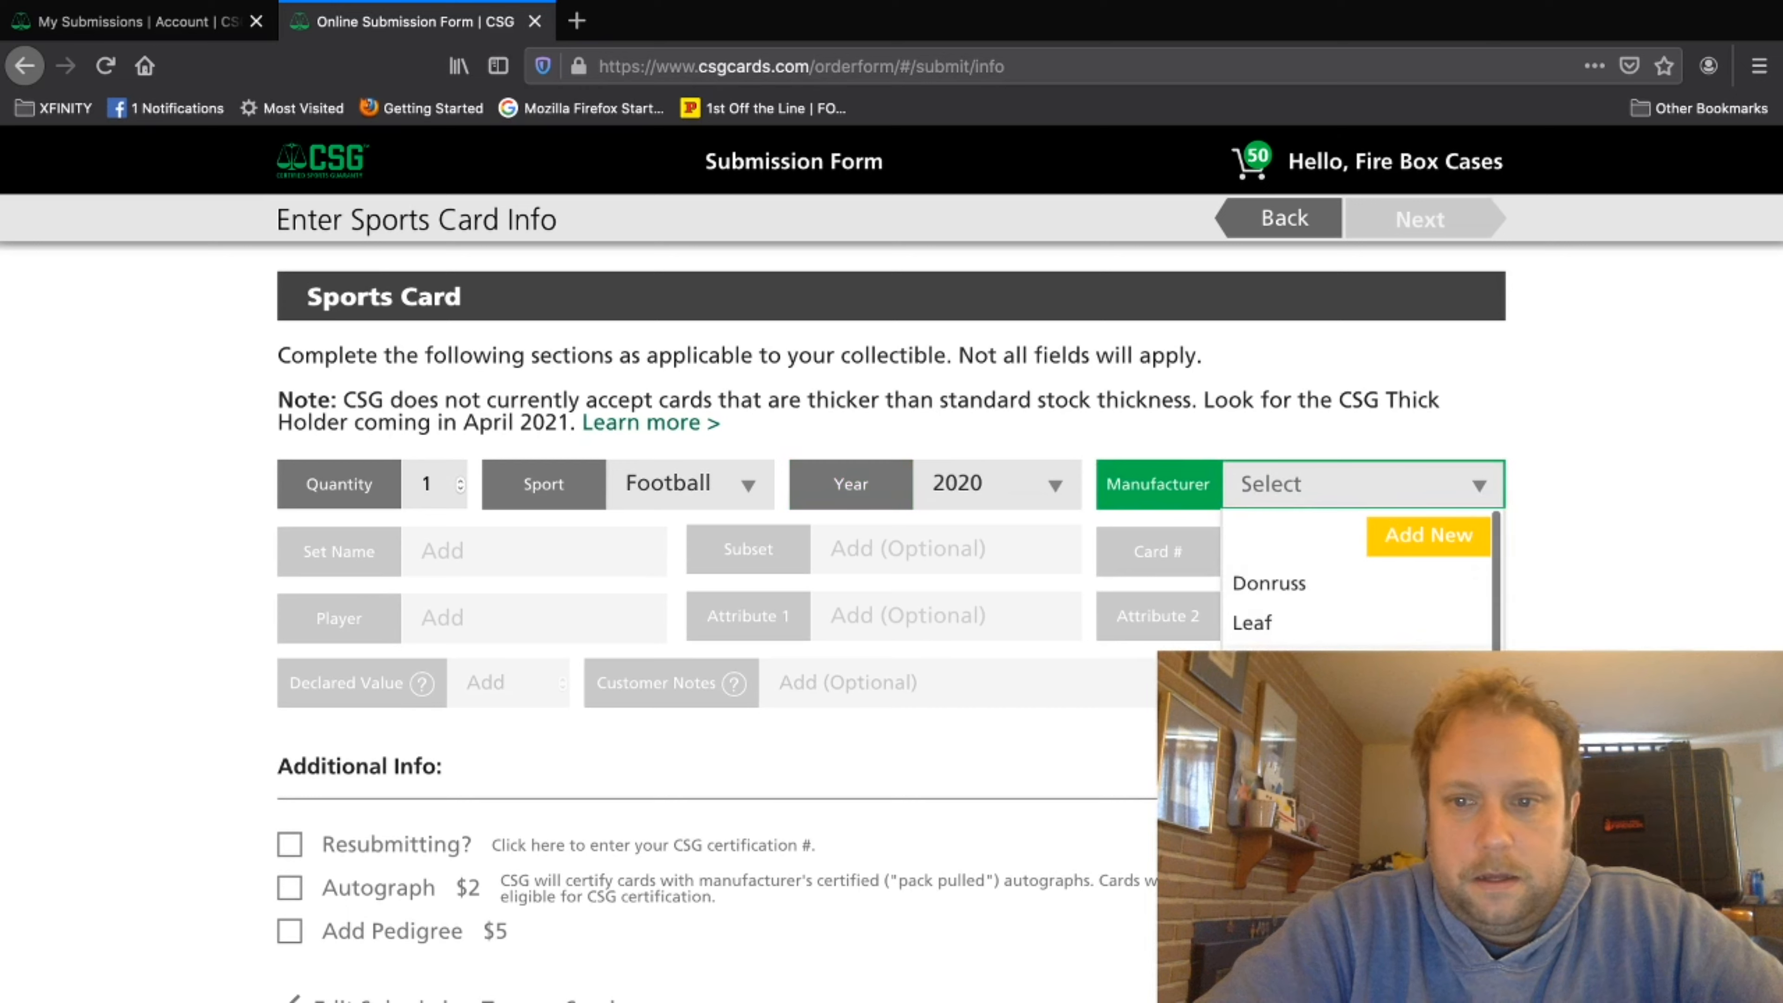
{"action": "left_click", "coordinate": [1333, 663]}
{"action": "left_click", "coordinate": [596, 565]}
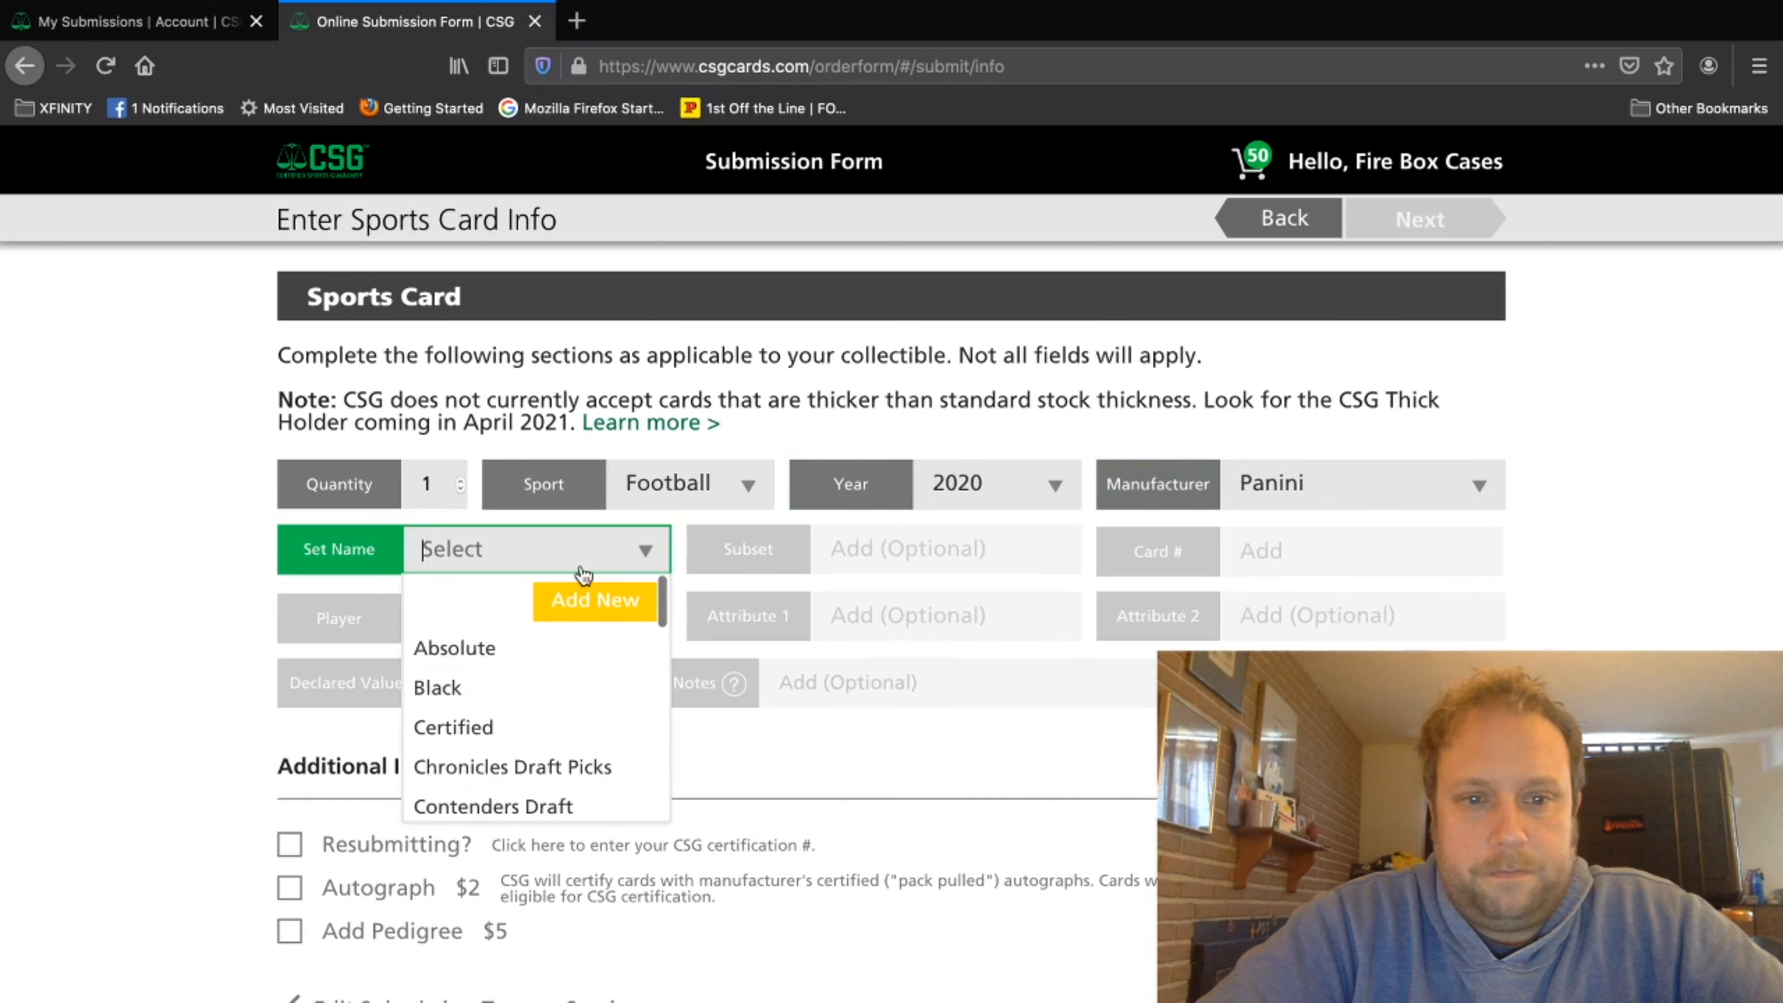
{"action": "scroll", "coordinate": [560, 786], "scroll_direction": "down", "scroll_amount": 3}
{"action": "scroll", "coordinate": [545, 618], "scroll_direction": "up", "scroll_amount": 1}
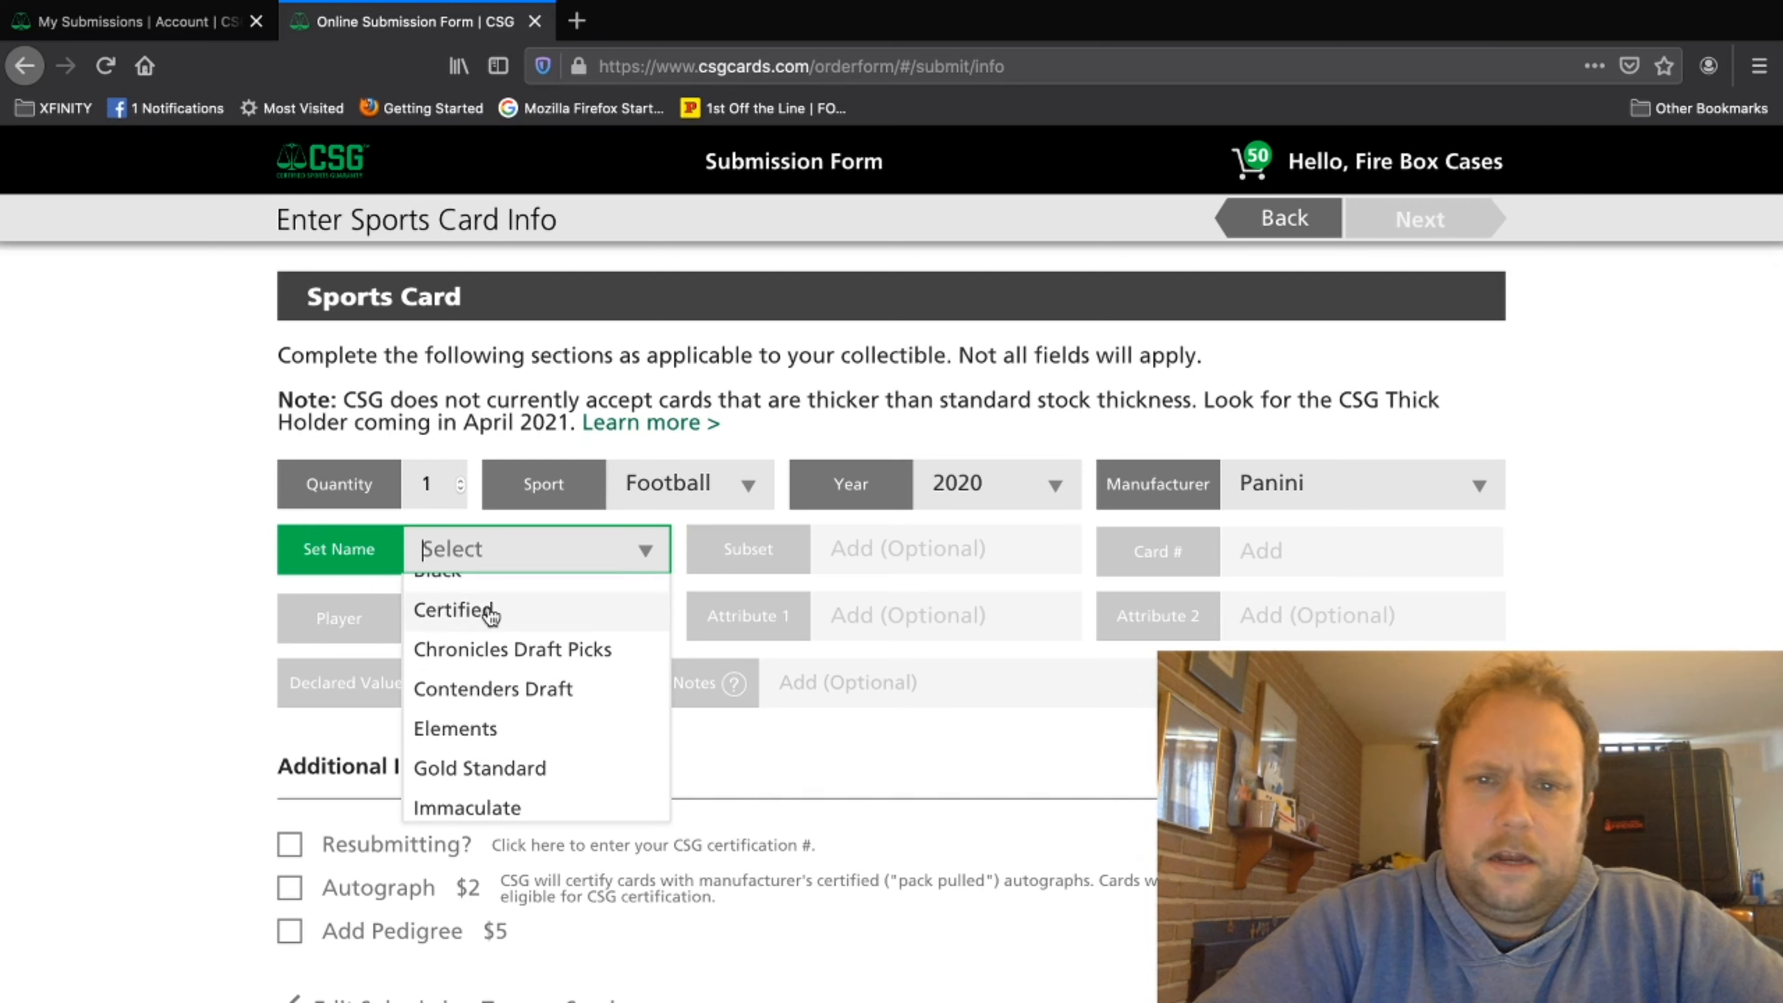
{"action": "left_click", "coordinate": [947, 784]}
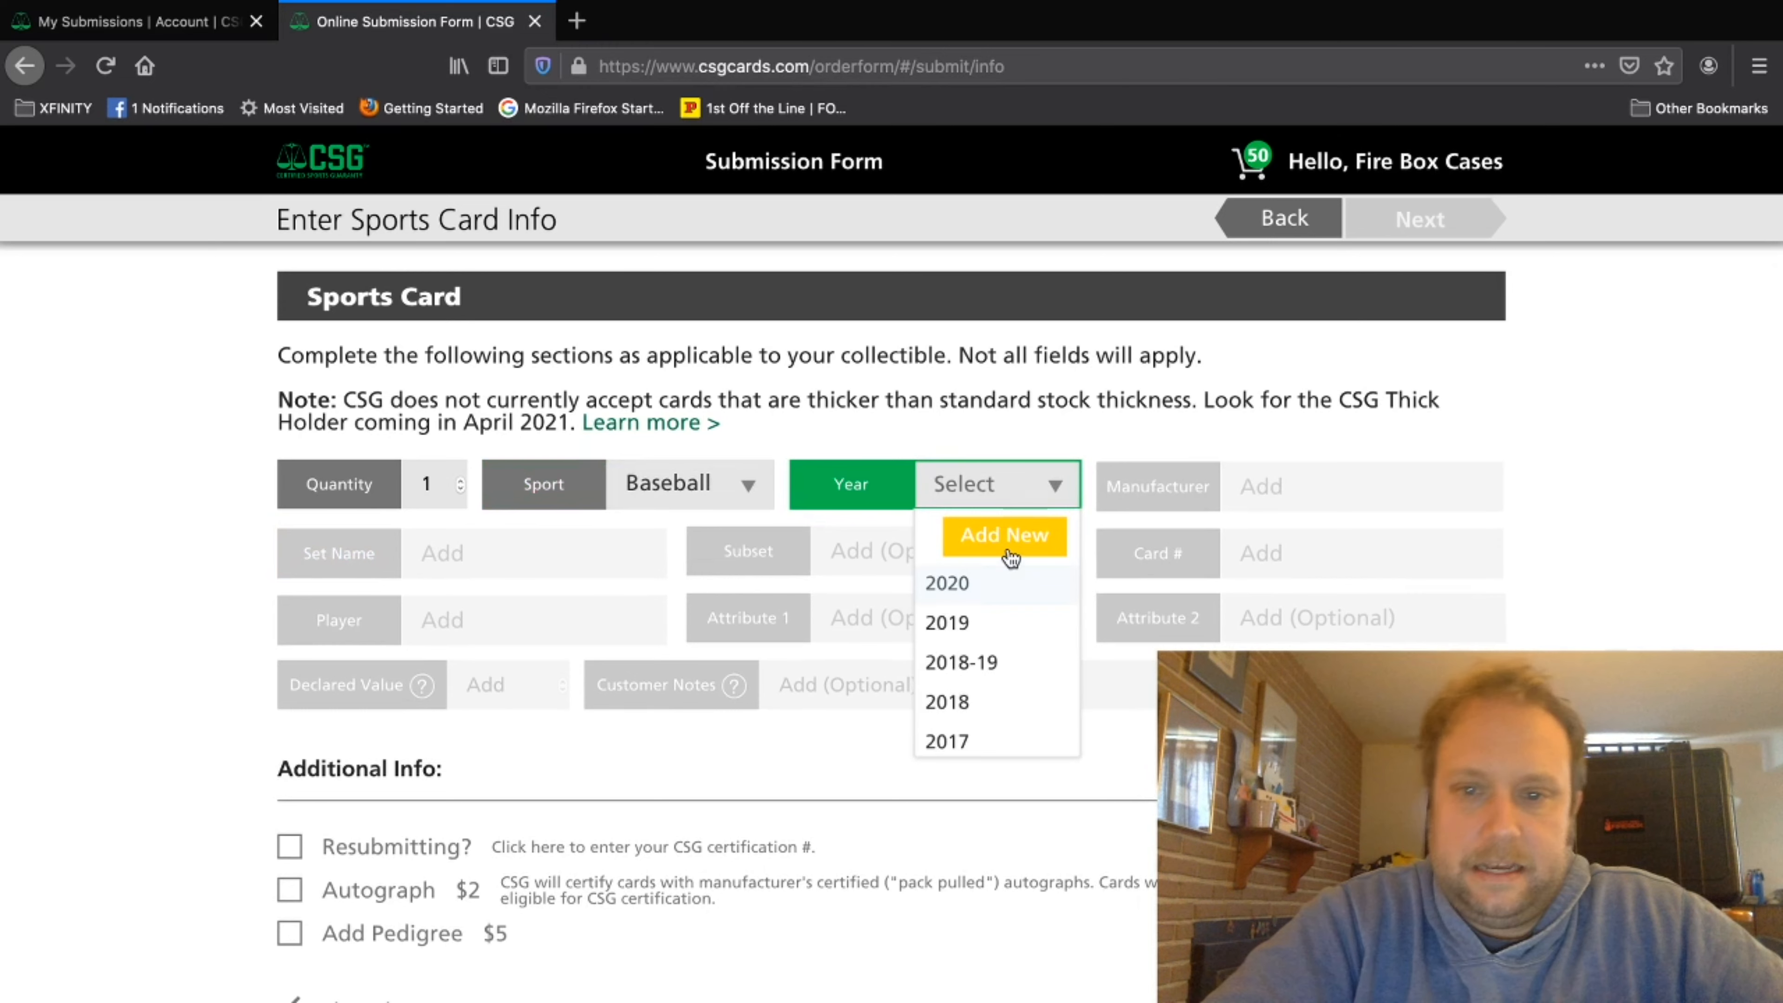
Step: Set the baseball card's year to 2018 and its manufacturer to Topps
{"action": "left_click", "coordinate": [975, 702]}
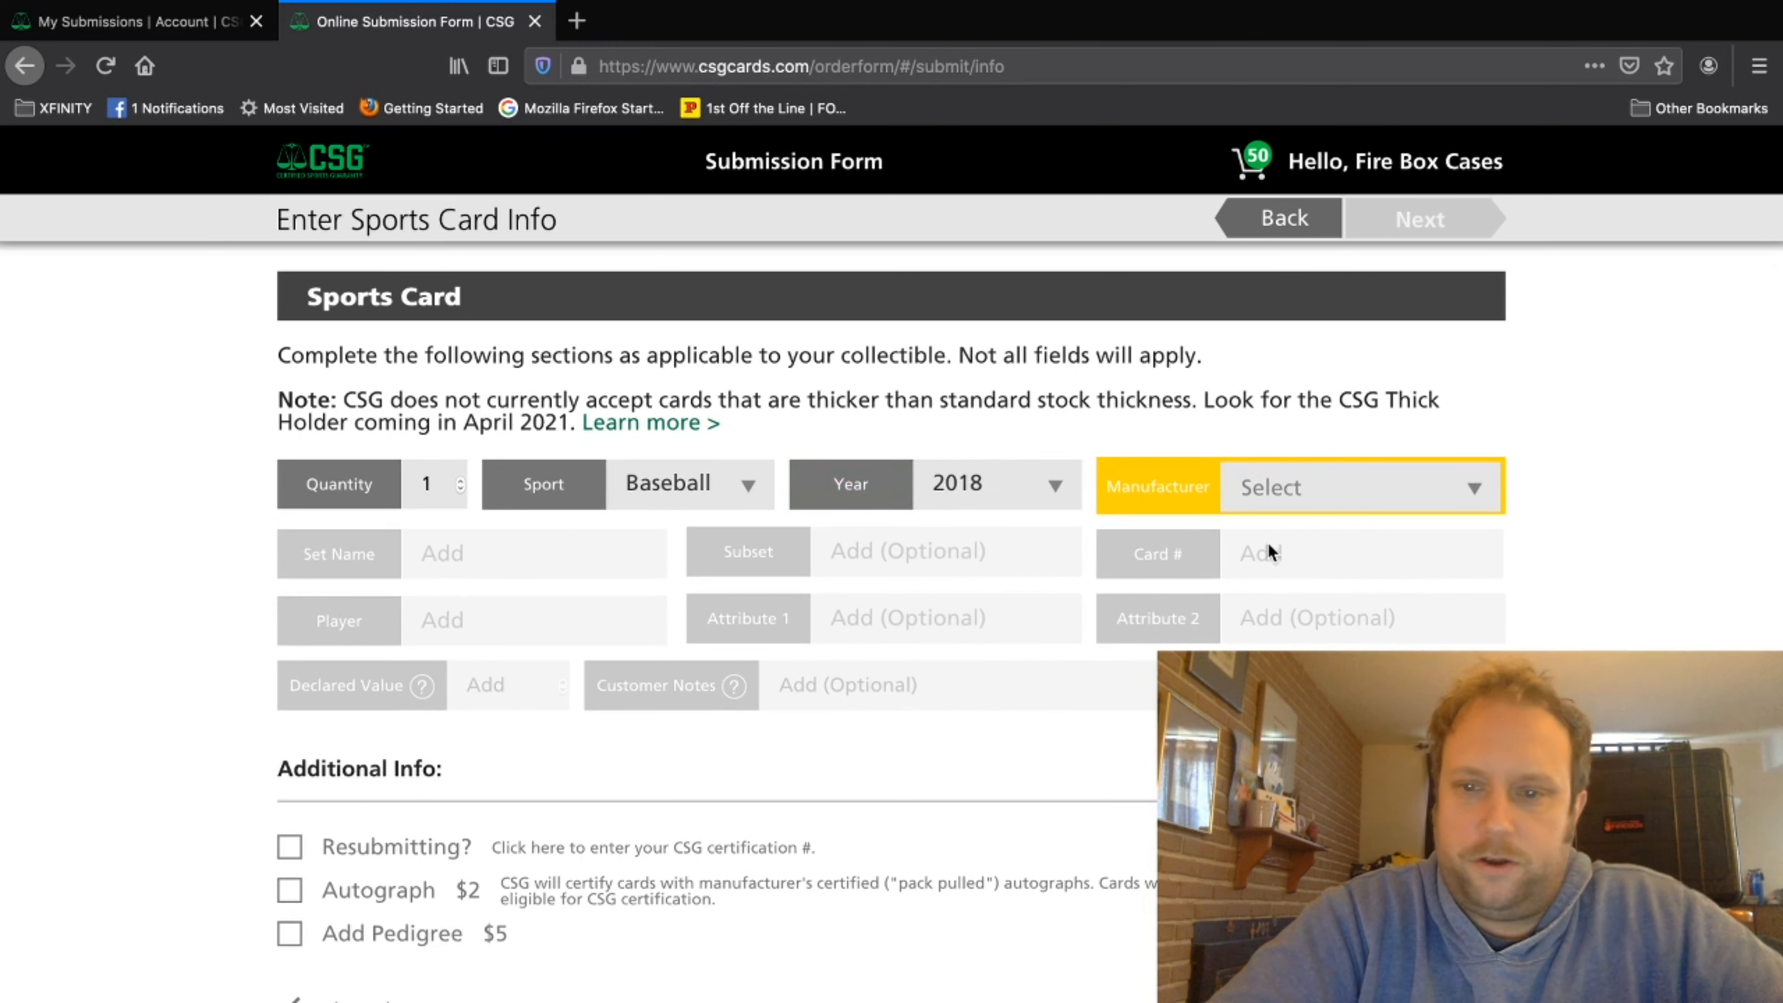
{"action": "left_click", "coordinate": [1287, 502]}
{"action": "scroll", "coordinate": [1282, 630], "scroll_direction": "down", "scroll_amount": 3}
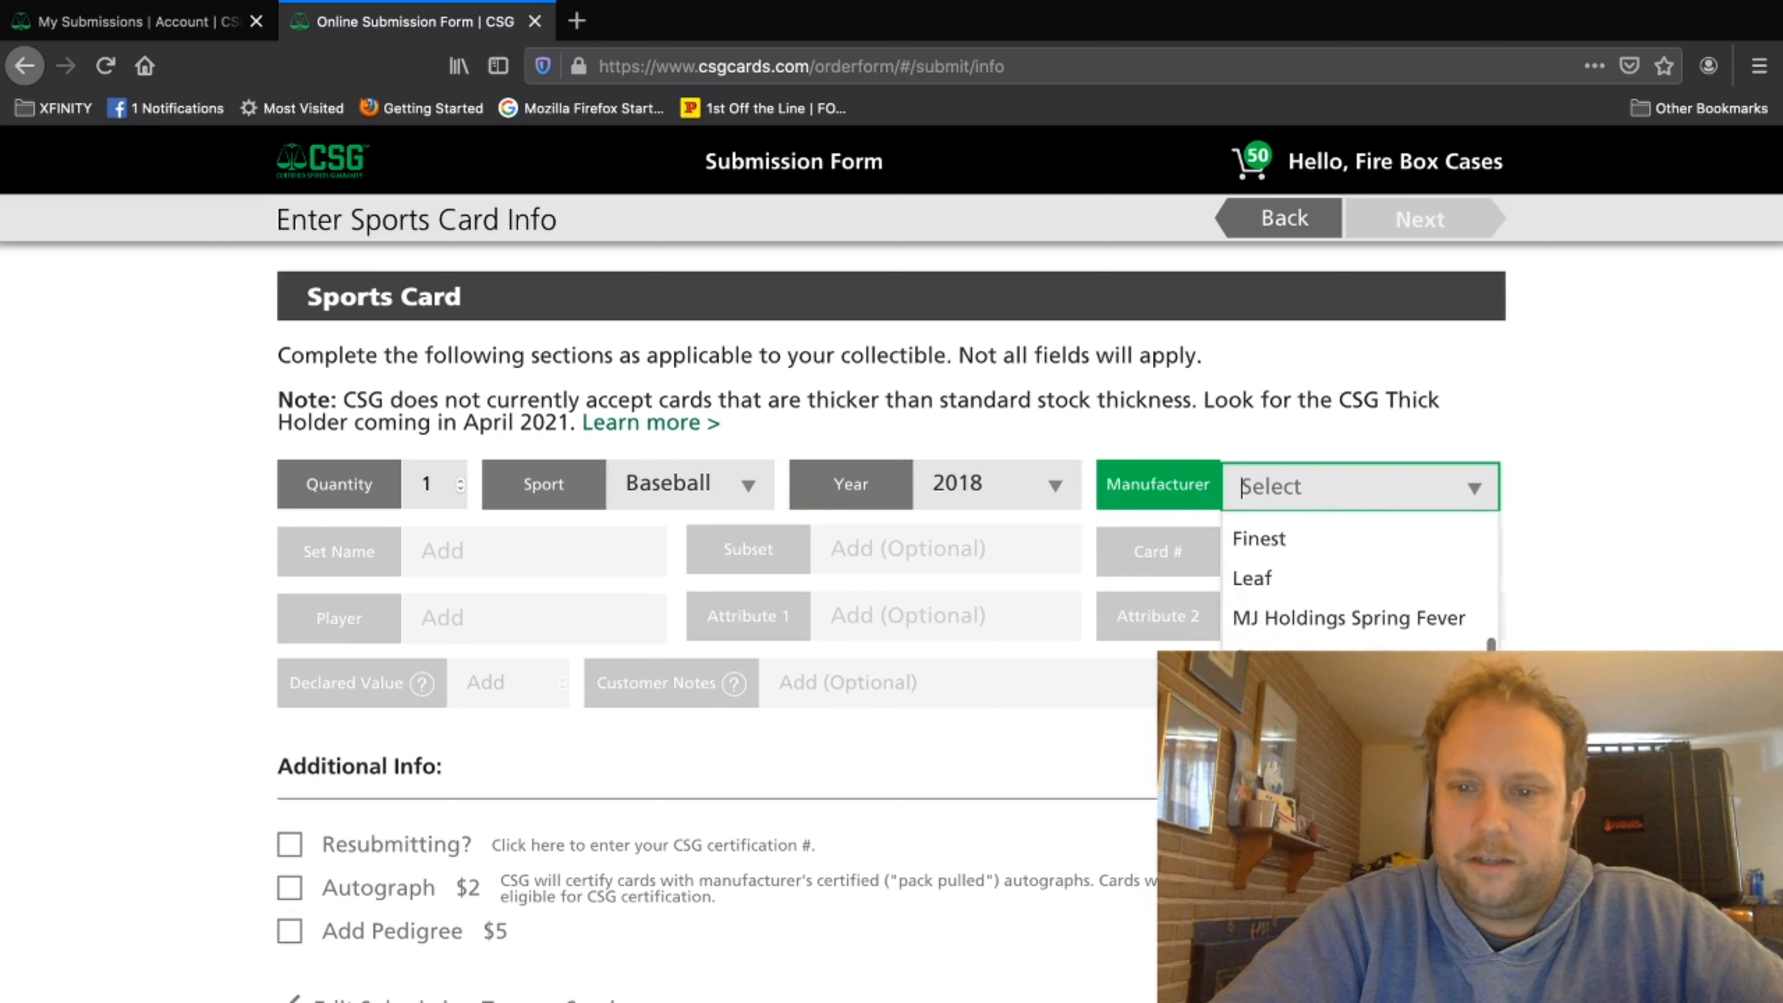
{"action": "left_click", "coordinate": [1274, 735]}
Step: Choose Throwback Thursday as the set name of the 2018 Topps card
{"action": "left_click", "coordinate": [489, 574]}
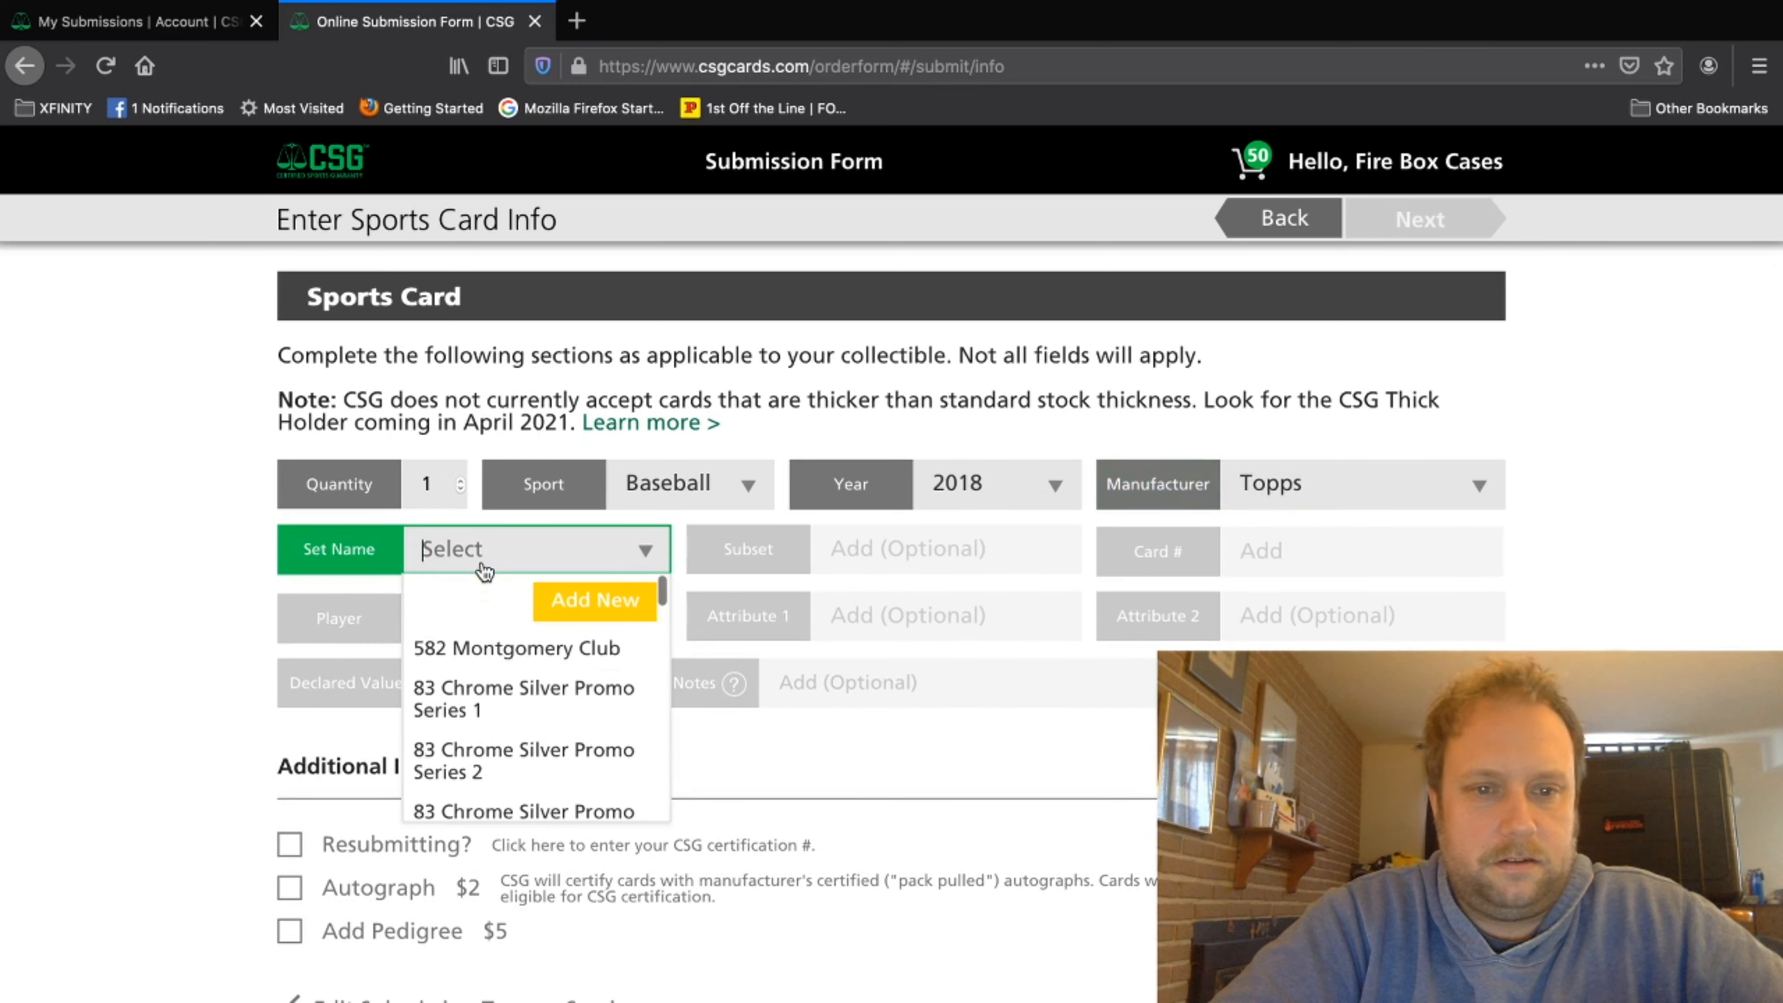
{"action": "scroll", "coordinate": [537, 705], "scroll_direction": "down", "scroll_amount": 2}
{"action": "scroll", "coordinate": [539, 712], "scroll_direction": "down", "scroll_amount": 20}
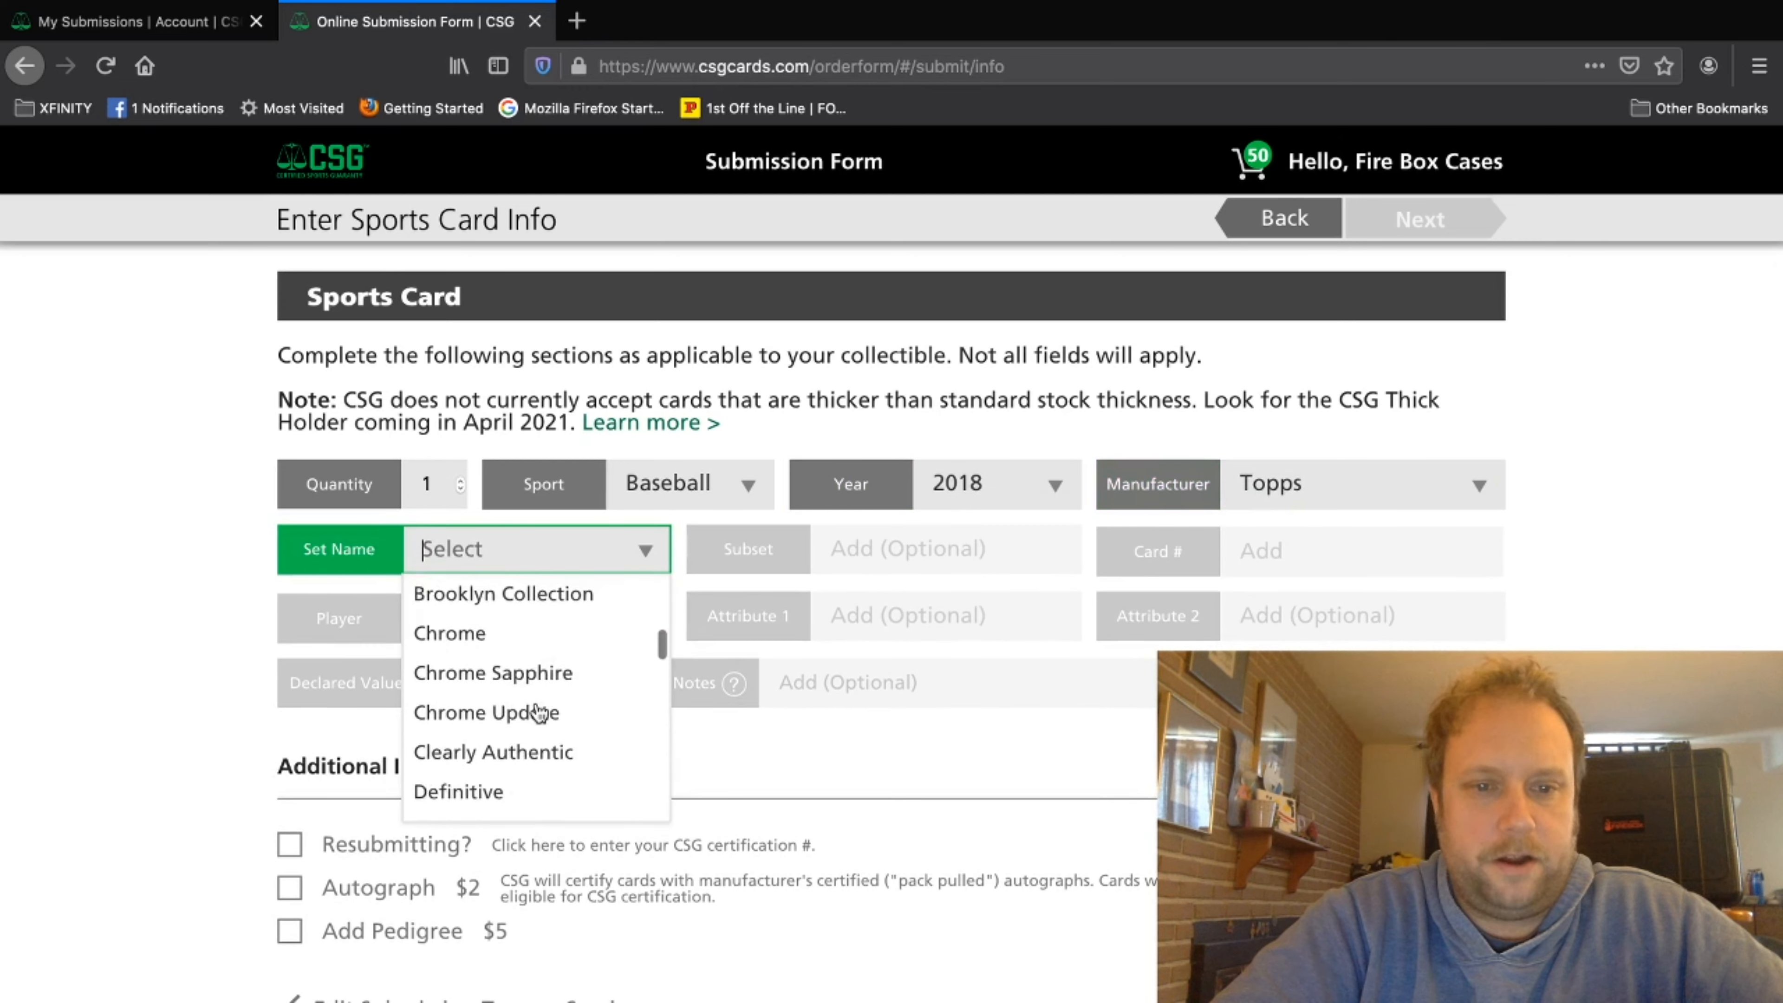
{"action": "scroll", "coordinate": [539, 713], "scroll_direction": "up", "scroll_amount": 1}
{"action": "scroll", "coordinate": [539, 713], "scroll_direction": "down", "scroll_amount": 8}
{"action": "scroll", "coordinate": [538, 711], "scroll_direction": "down", "scroll_amount": 4}
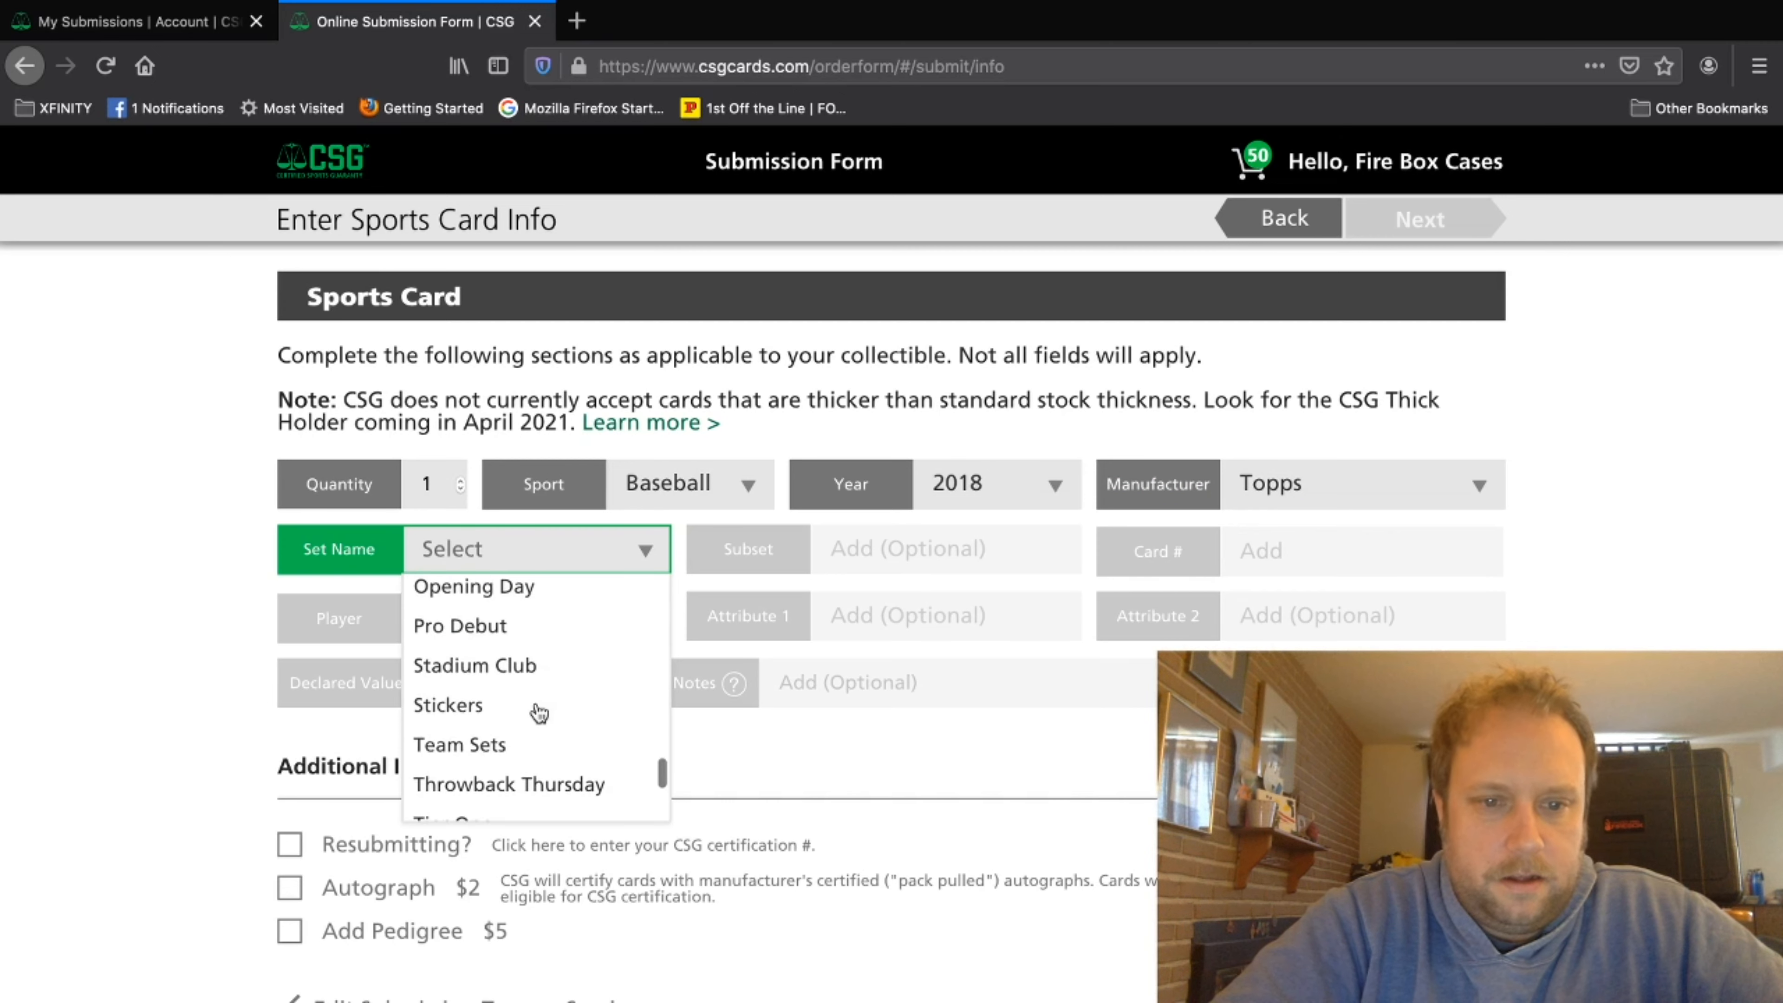
{"action": "left_click", "coordinate": [513, 685]}
Step: Choose the 1977 Baseball Design Redraft subset for the Throwback Thursday card
{"action": "left_click", "coordinate": [893, 560]}
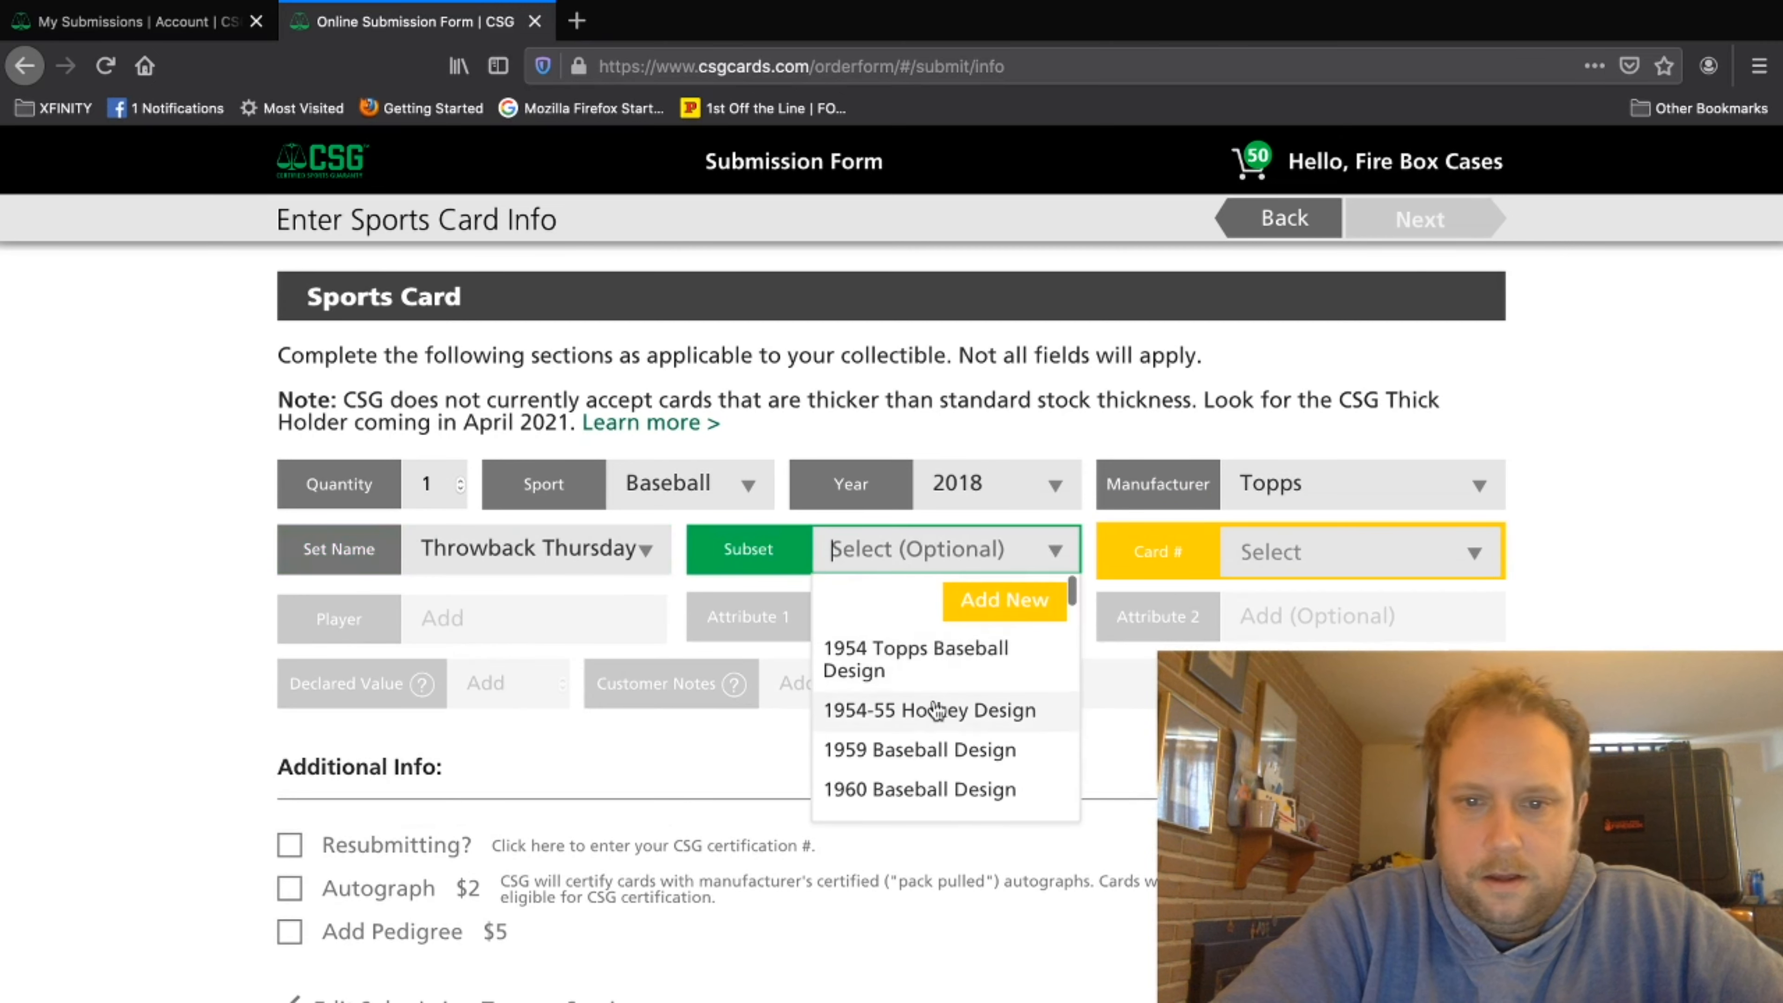
{"action": "scroll", "coordinate": [937, 703], "scroll_direction": "down", "scroll_amount": 1}
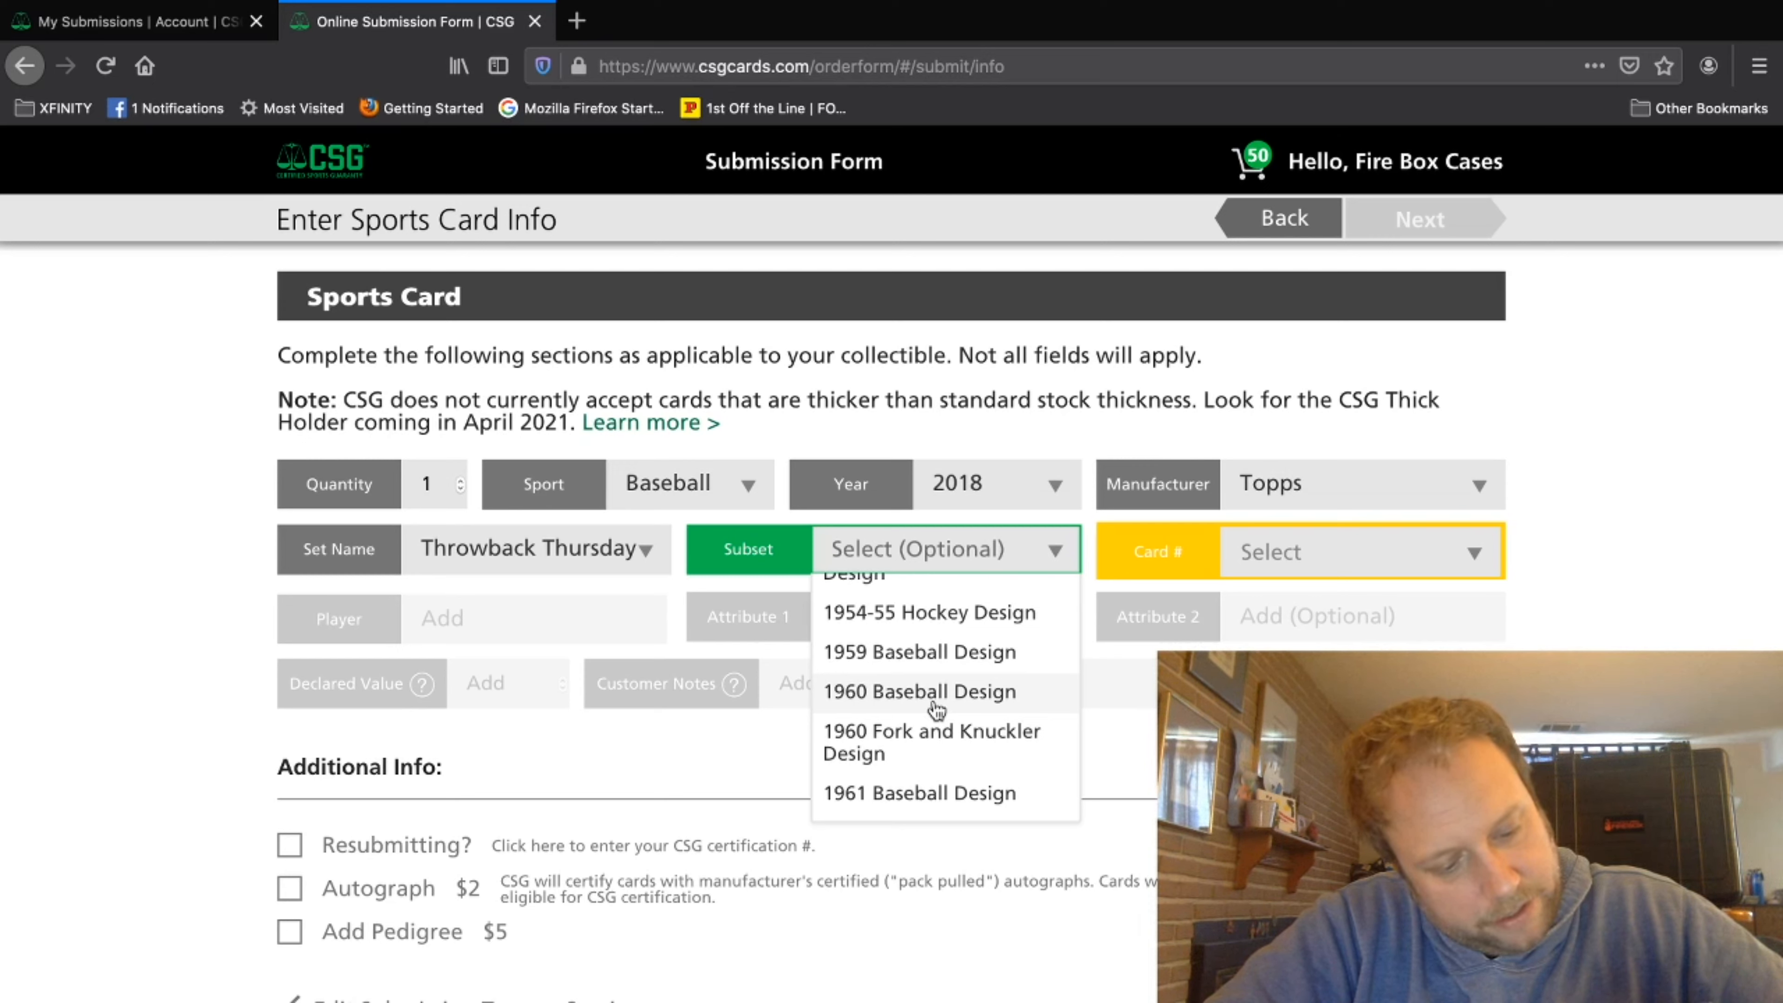
{"action": "scroll", "coordinate": [937, 710], "scroll_direction": "down", "scroll_amount": 8}
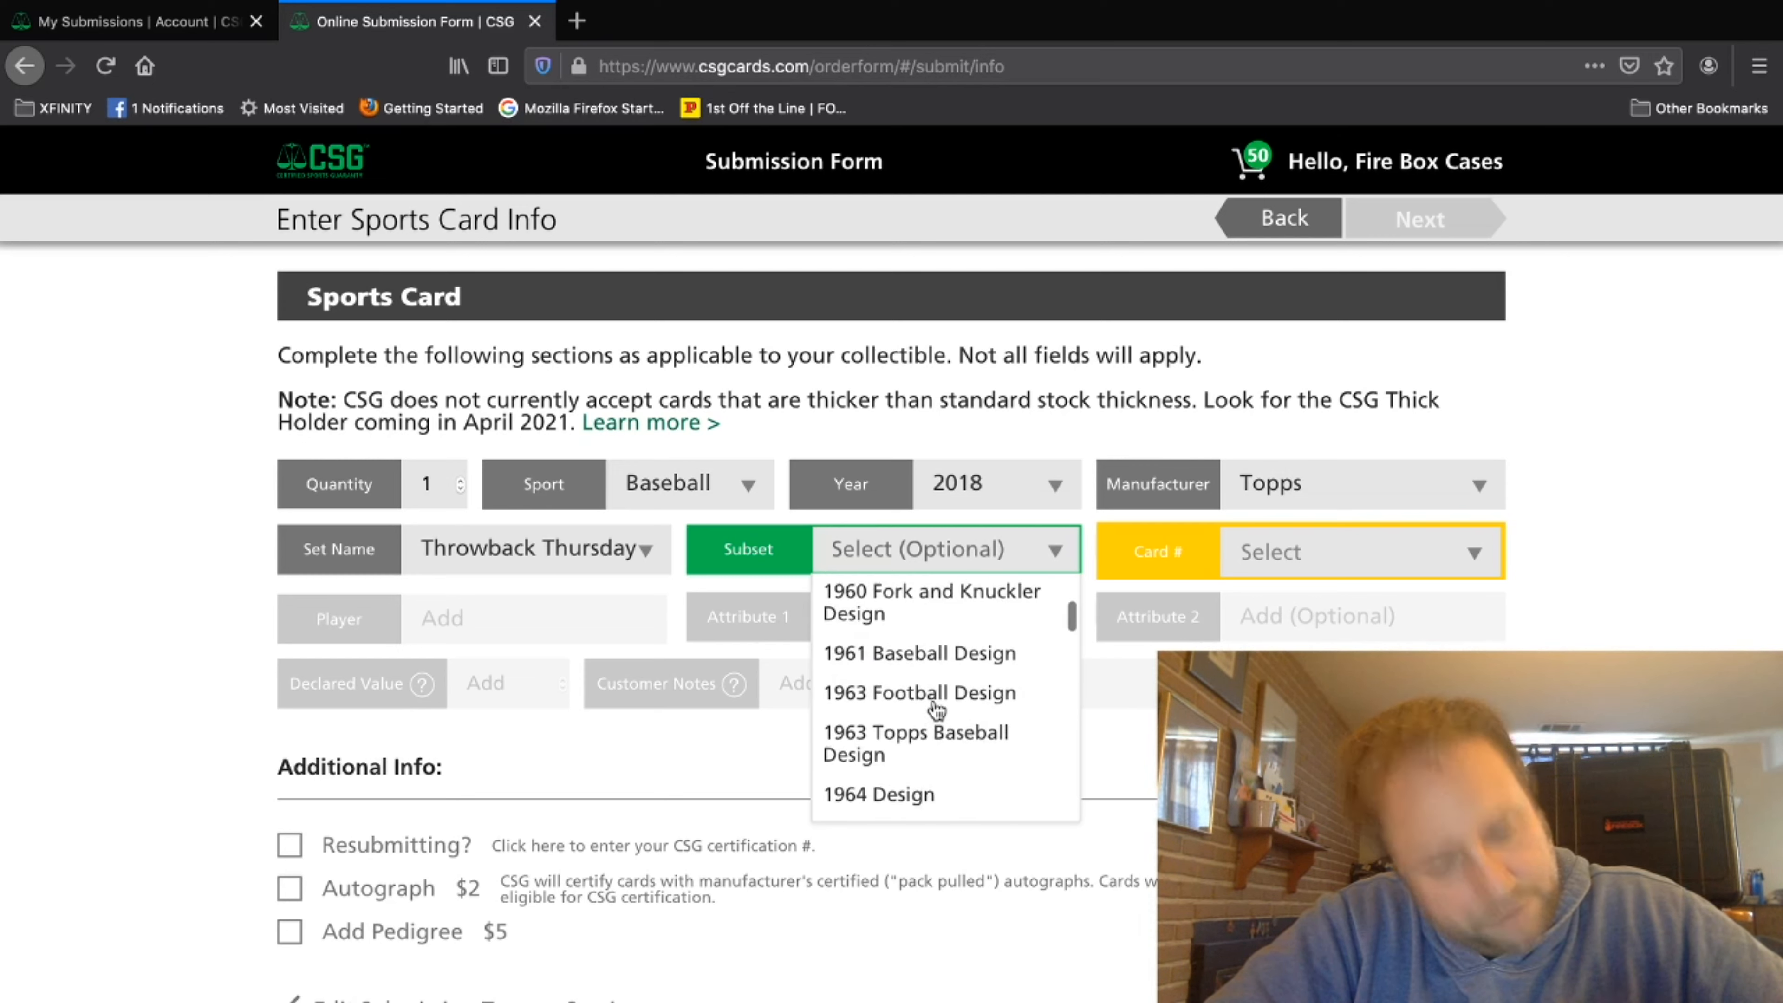
{"action": "scroll", "coordinate": [937, 710], "scroll_direction": "down", "scroll_amount": 2}
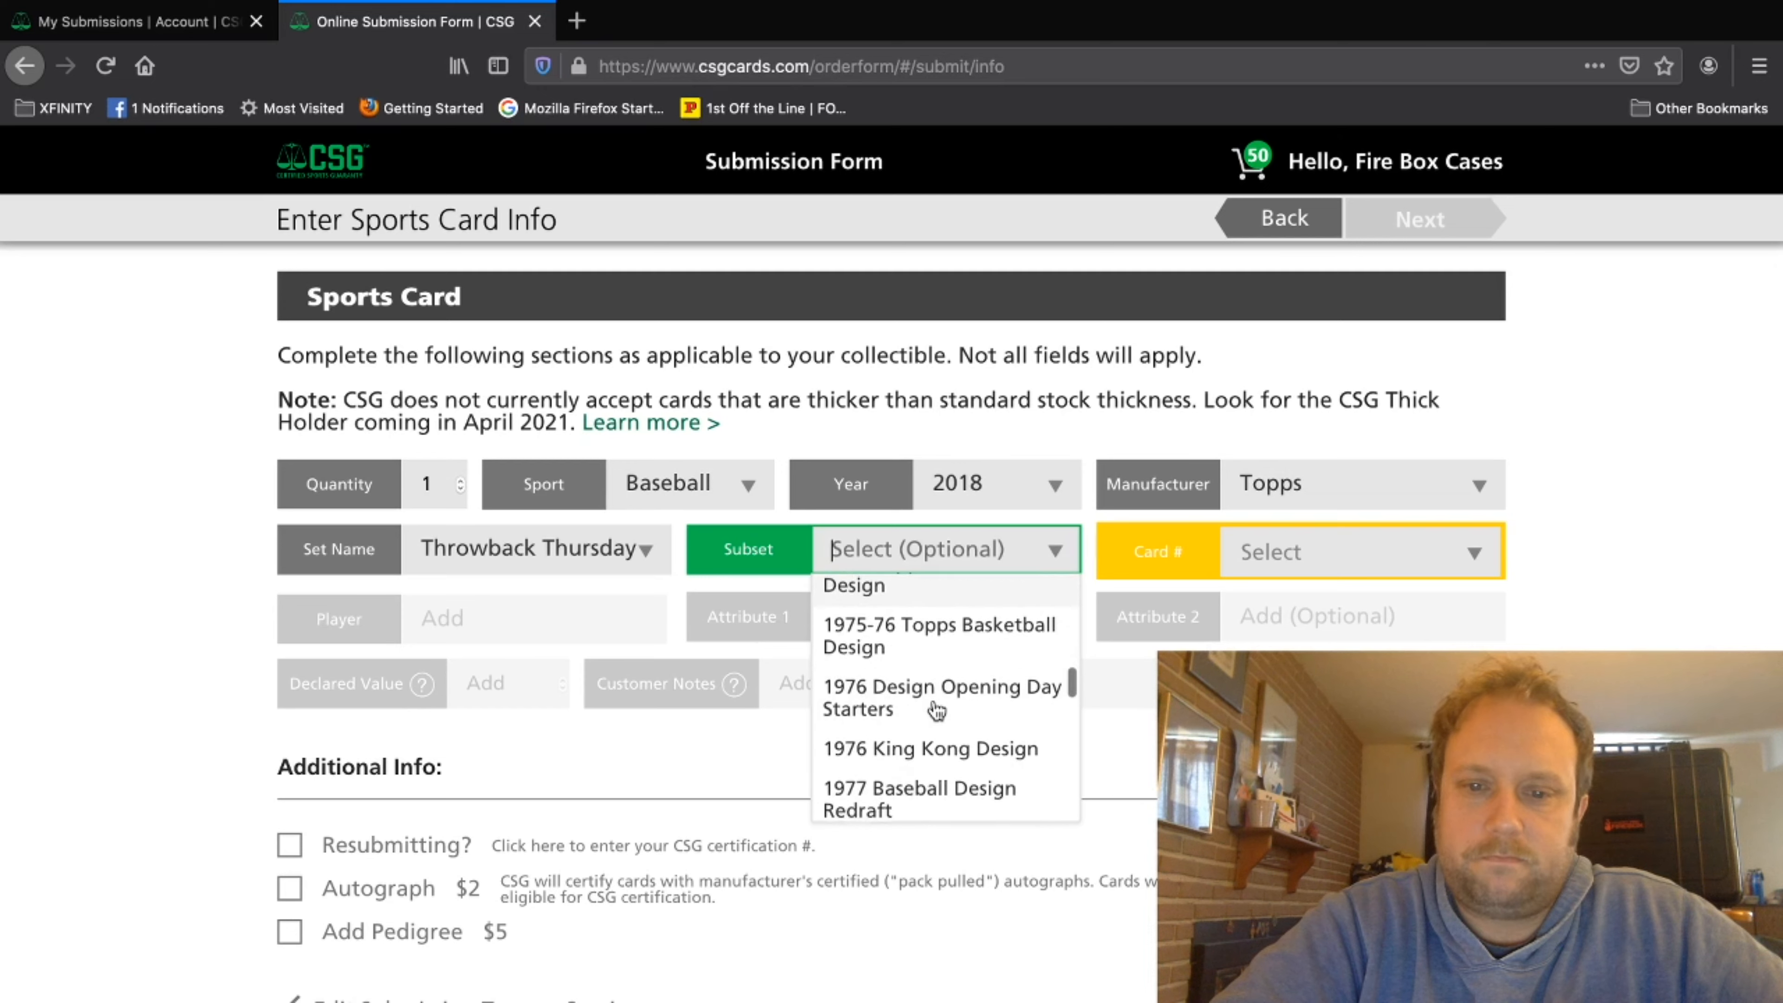
{"action": "scroll", "coordinate": [913, 730], "scroll_direction": "down", "scroll_amount": 2}
{"action": "left_click", "coordinate": [907, 716]}
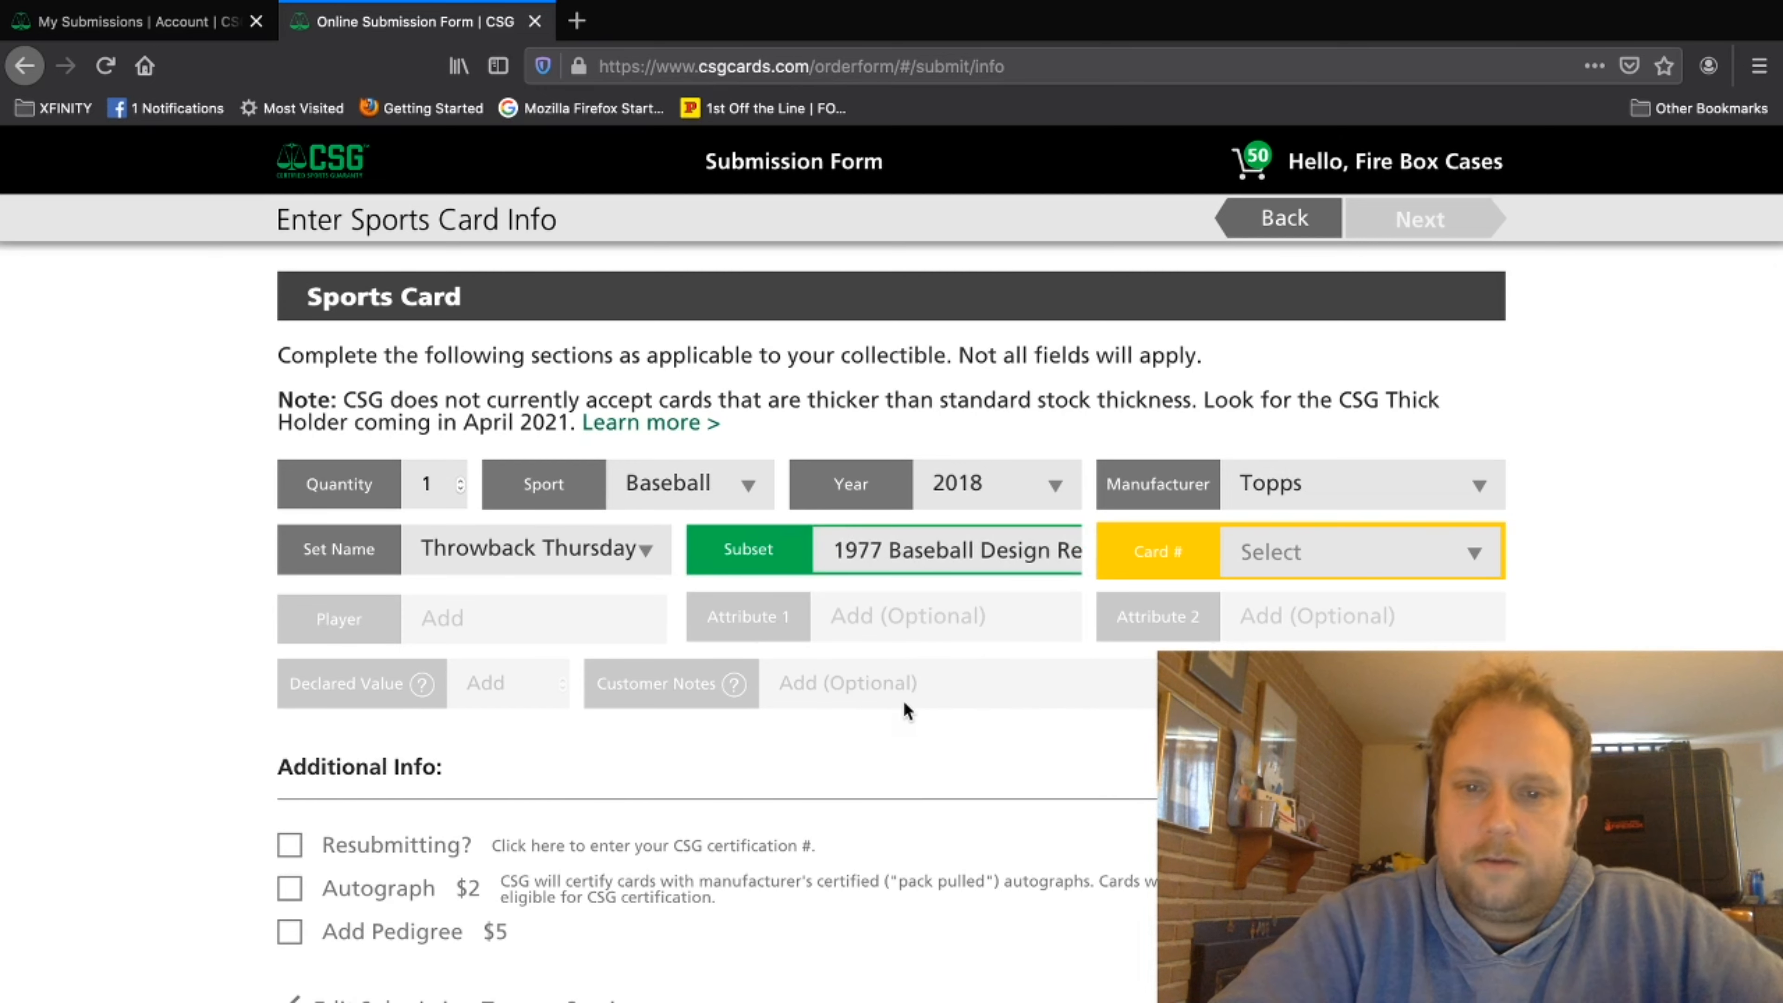
Step: Set the Throwback Thursday card's number to 104 and its declared value to $2
{"action": "left_click", "coordinate": [1342, 557]}
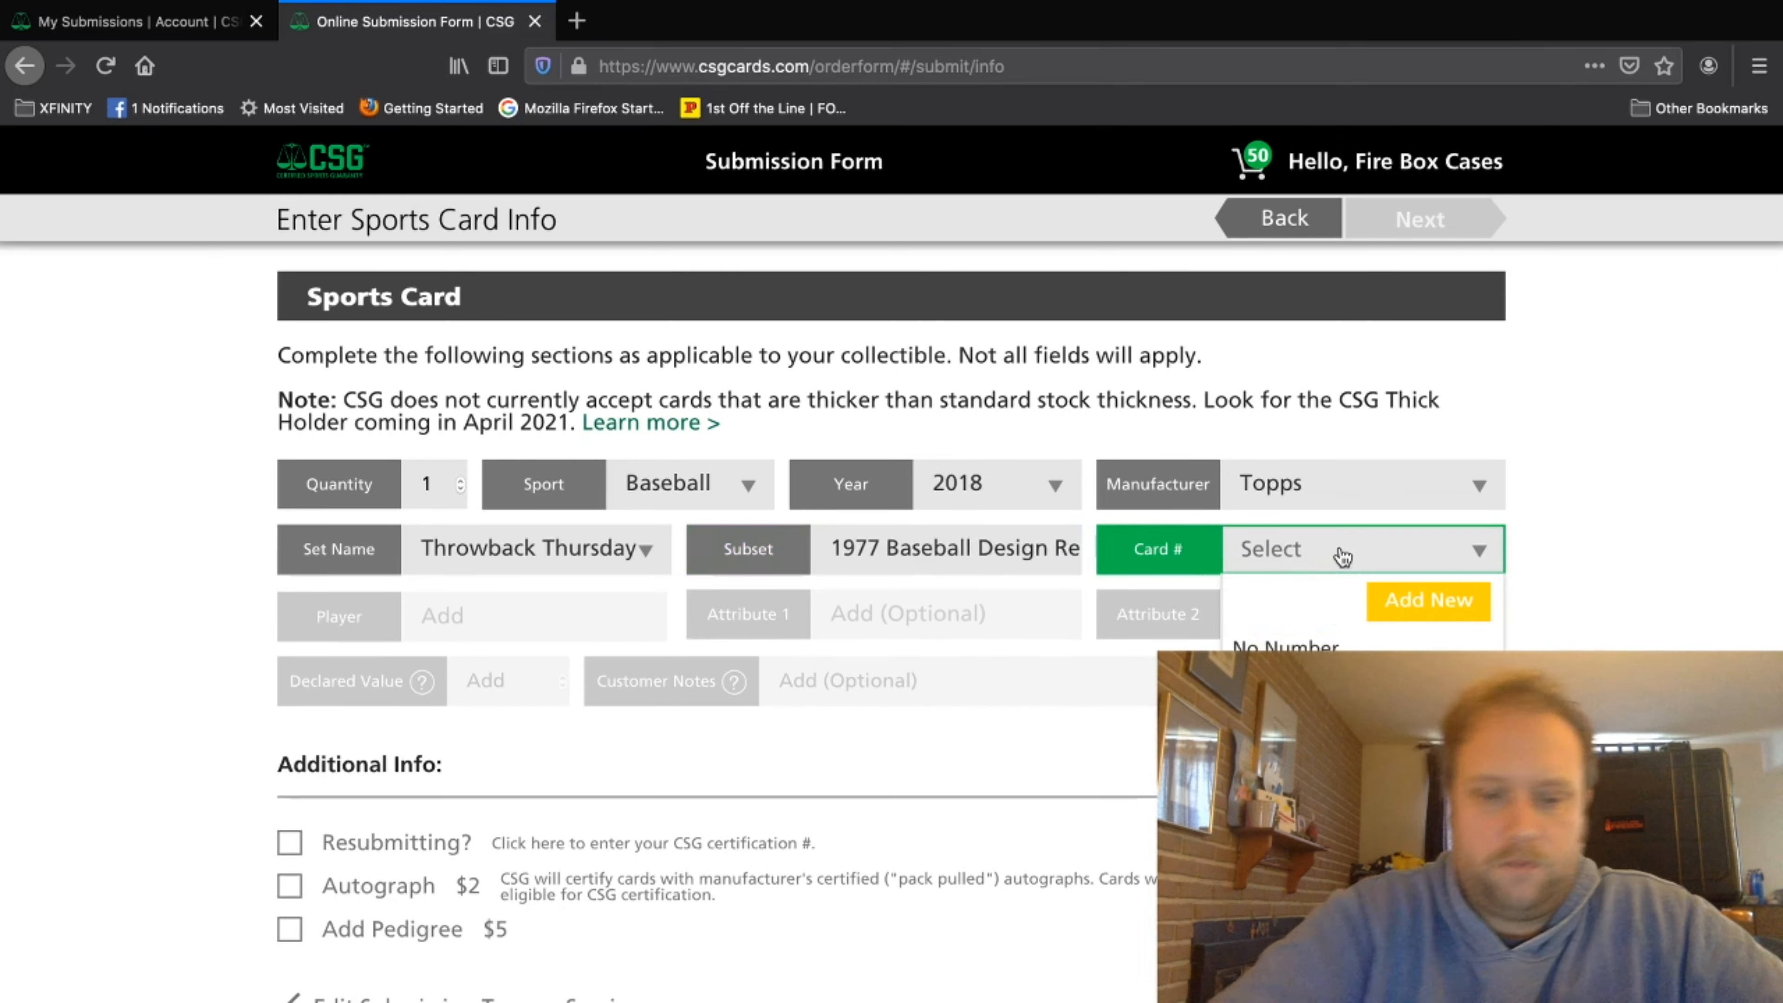
{"action": "type", "text": "104"}
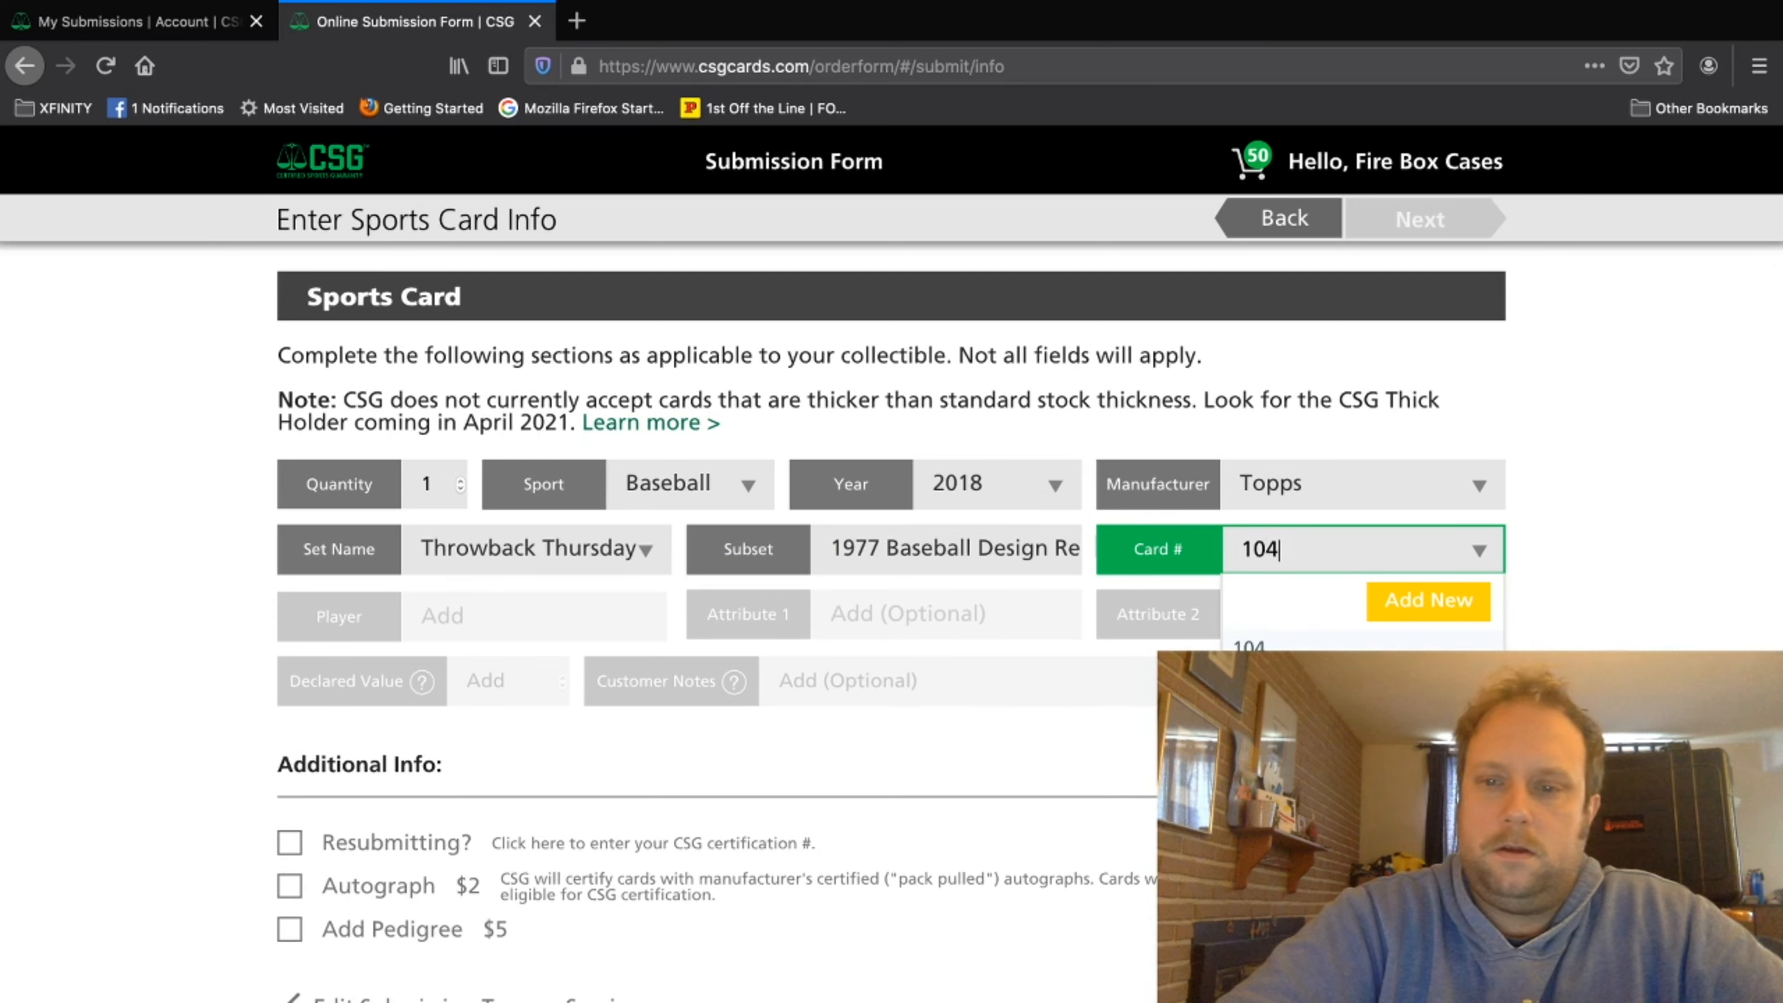
{"action": "key", "text": "Return"}
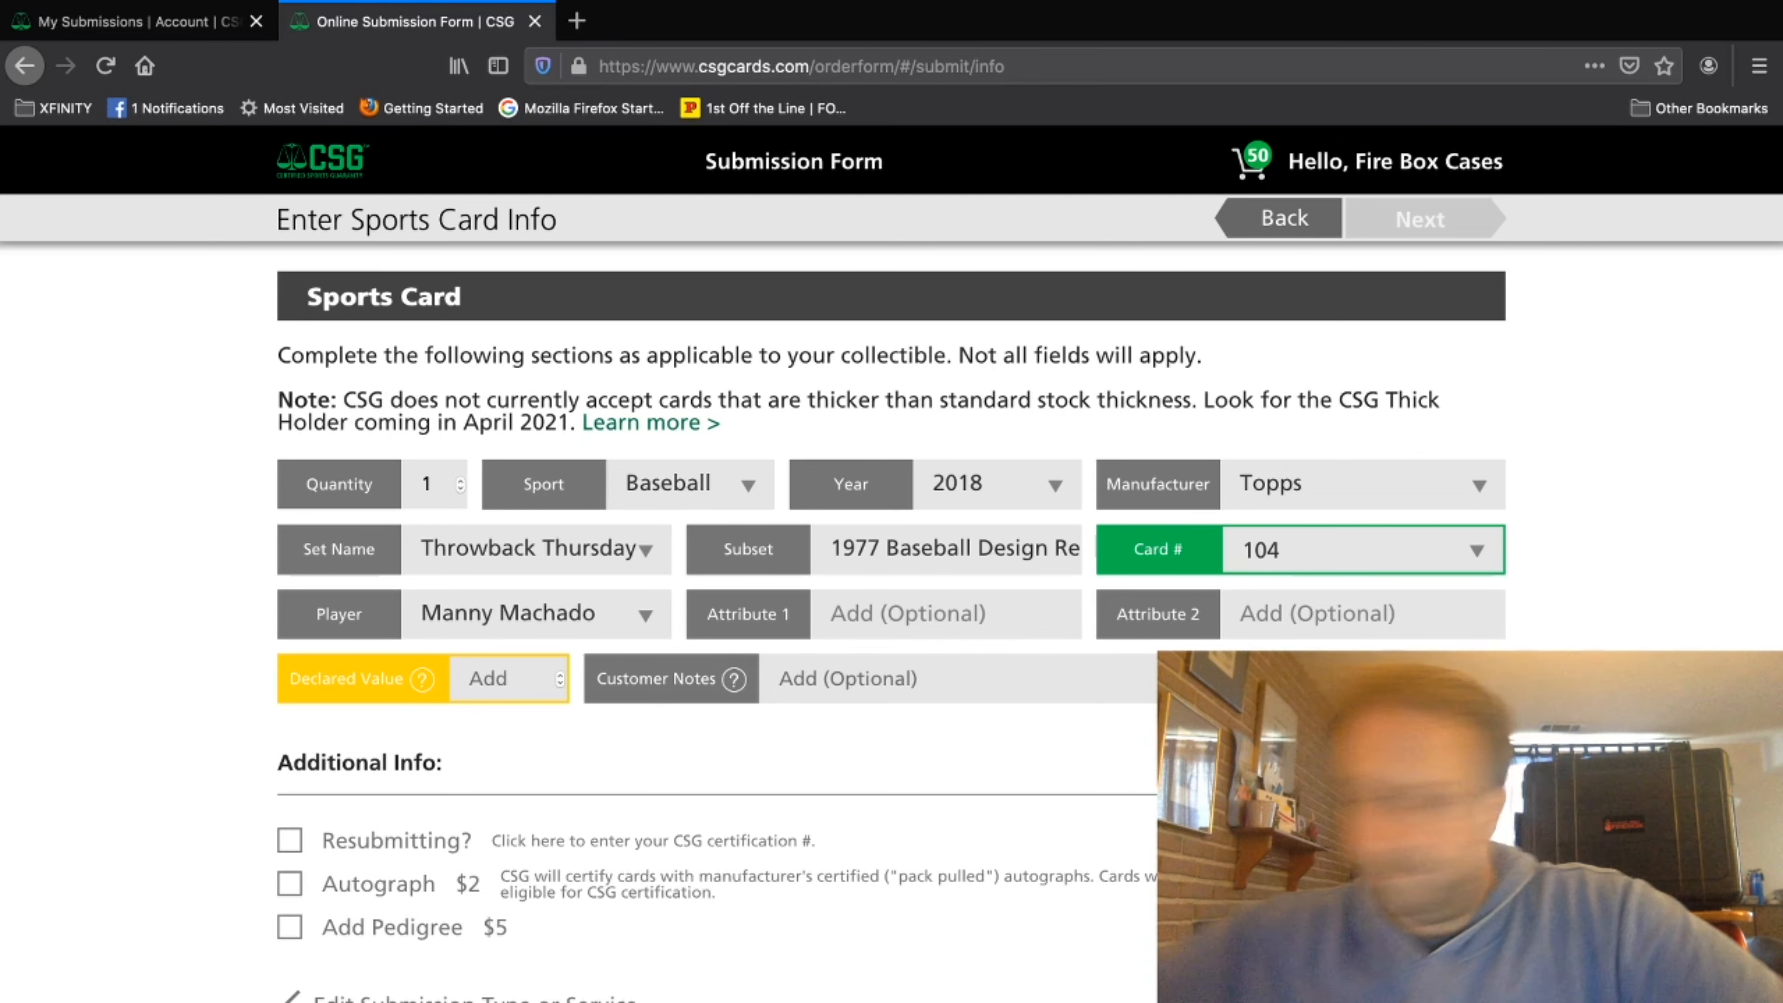
{"action": "left_click", "coordinate": [508, 688]}
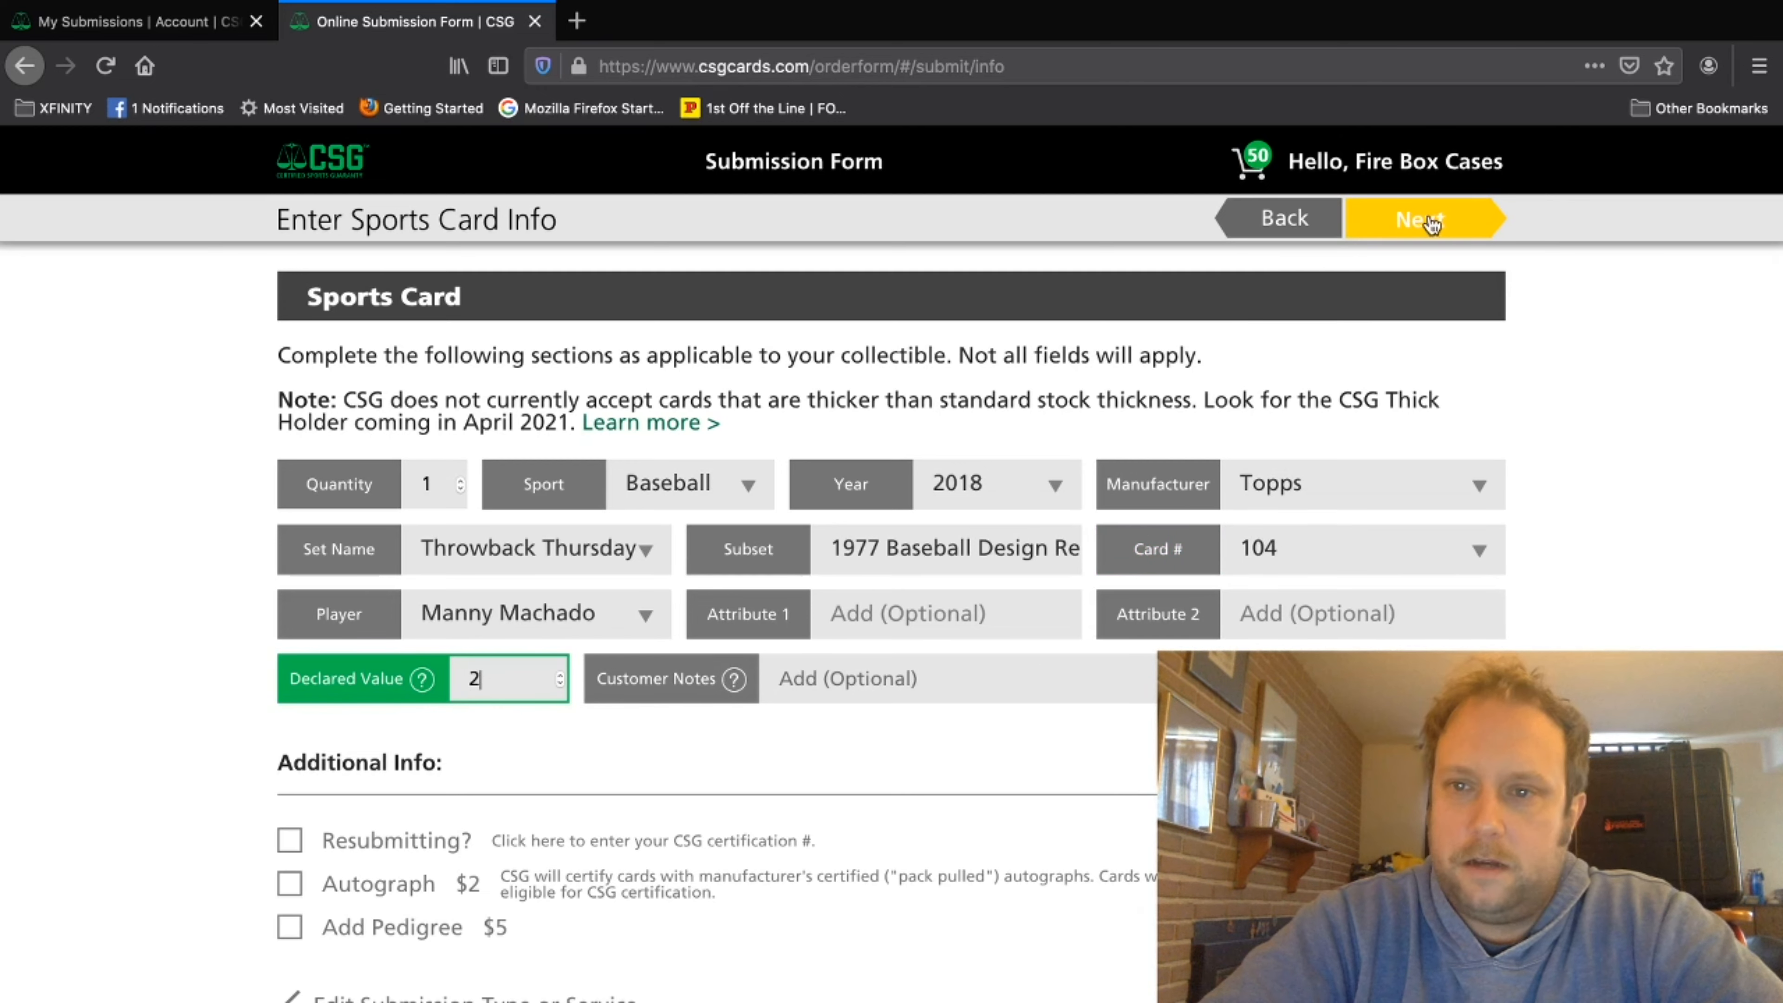
Step: Add the Throwback Thursday card to the cart at the Bulk grading tier
{"action": "left_click", "coordinate": [1436, 220]}
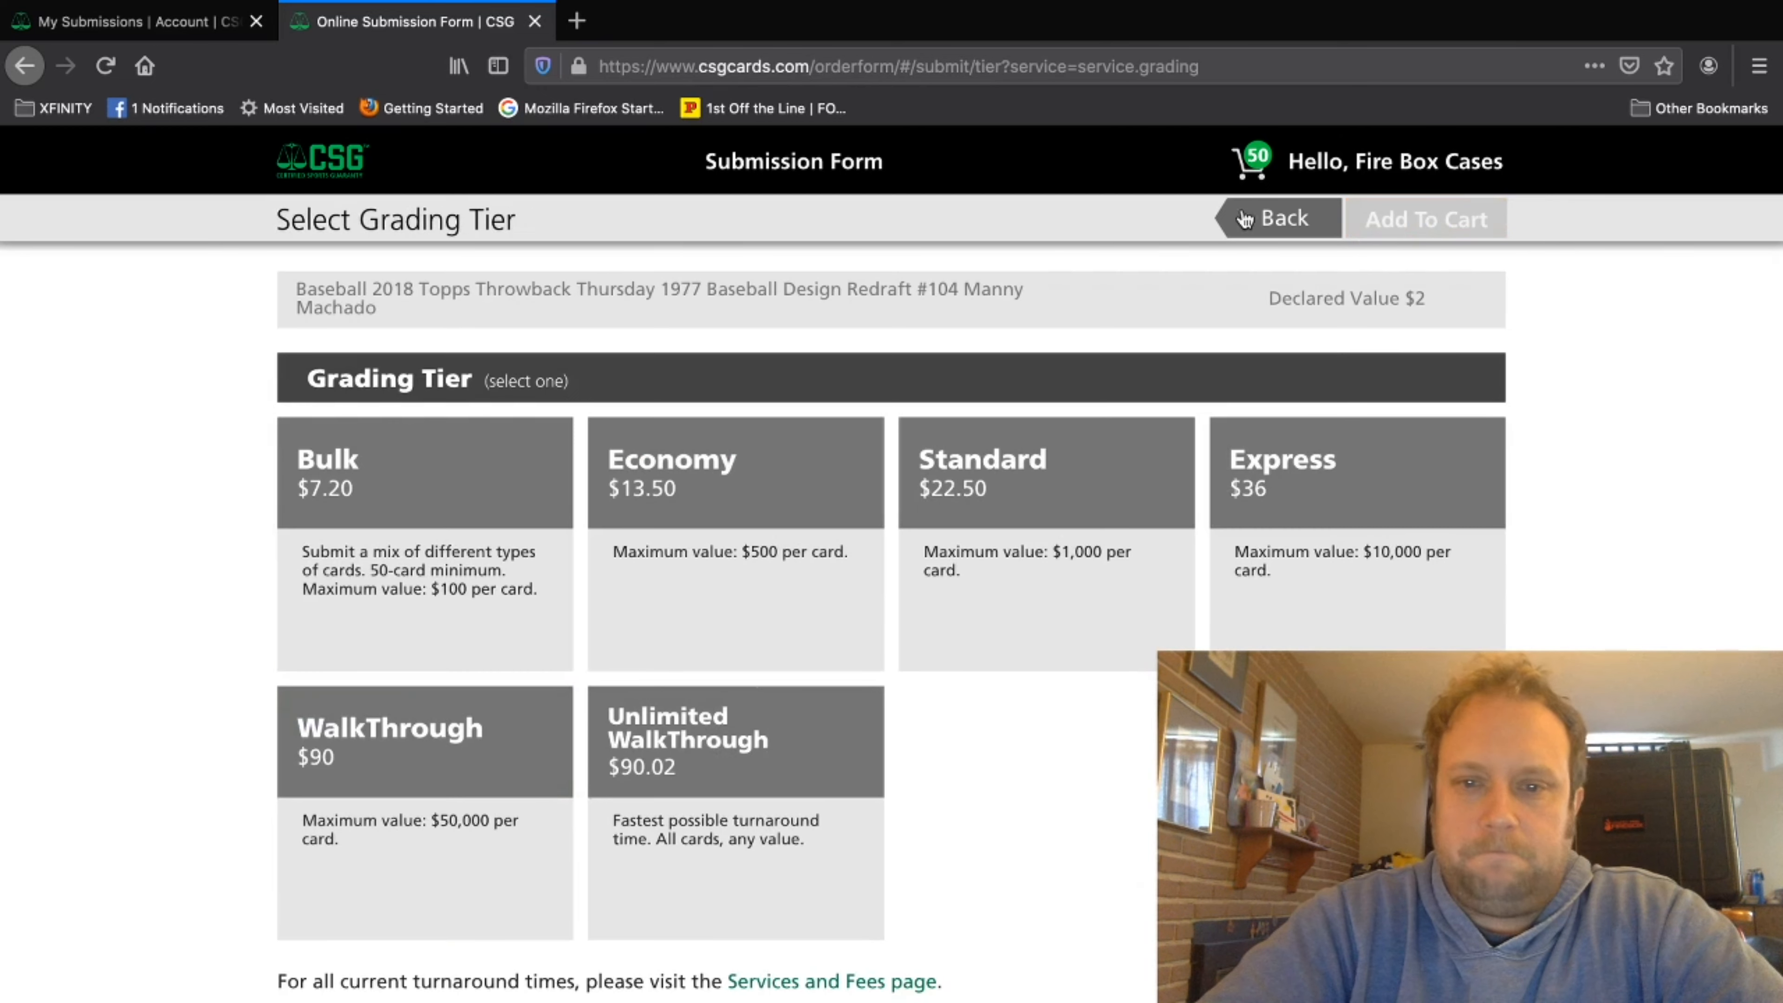
{"action": "left_click", "coordinate": [406, 524]}
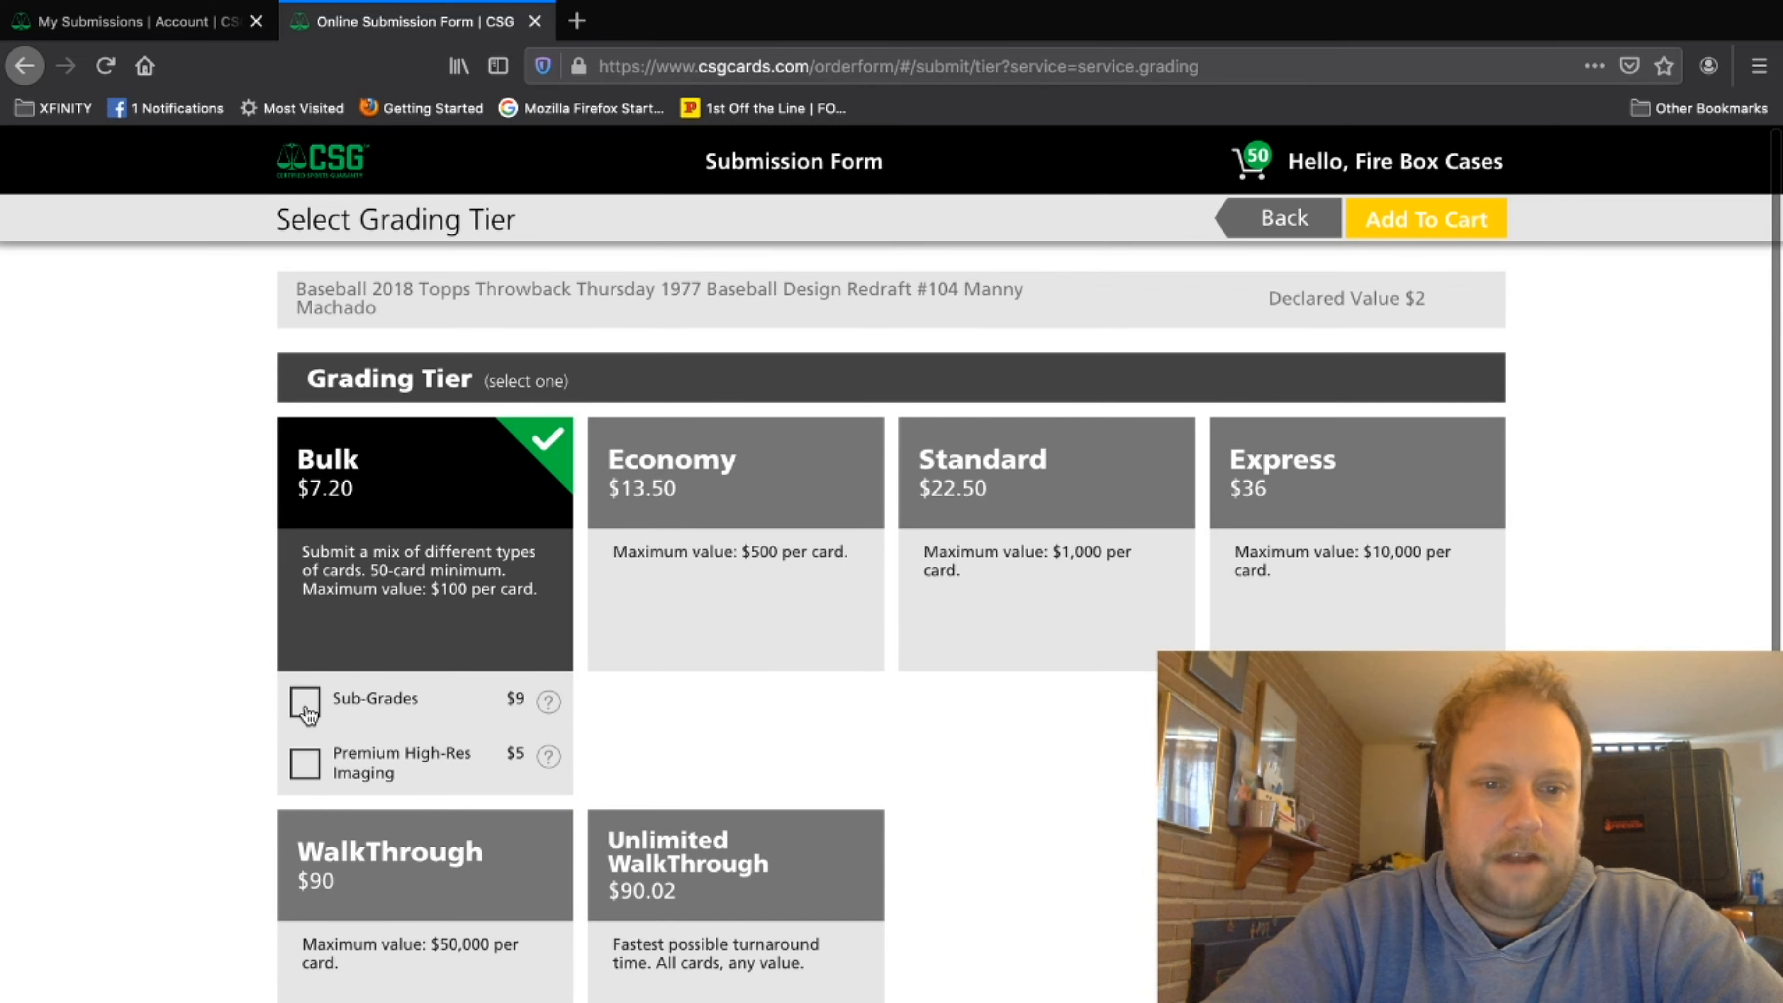
{"action": "left_click", "coordinate": [1397, 219]}
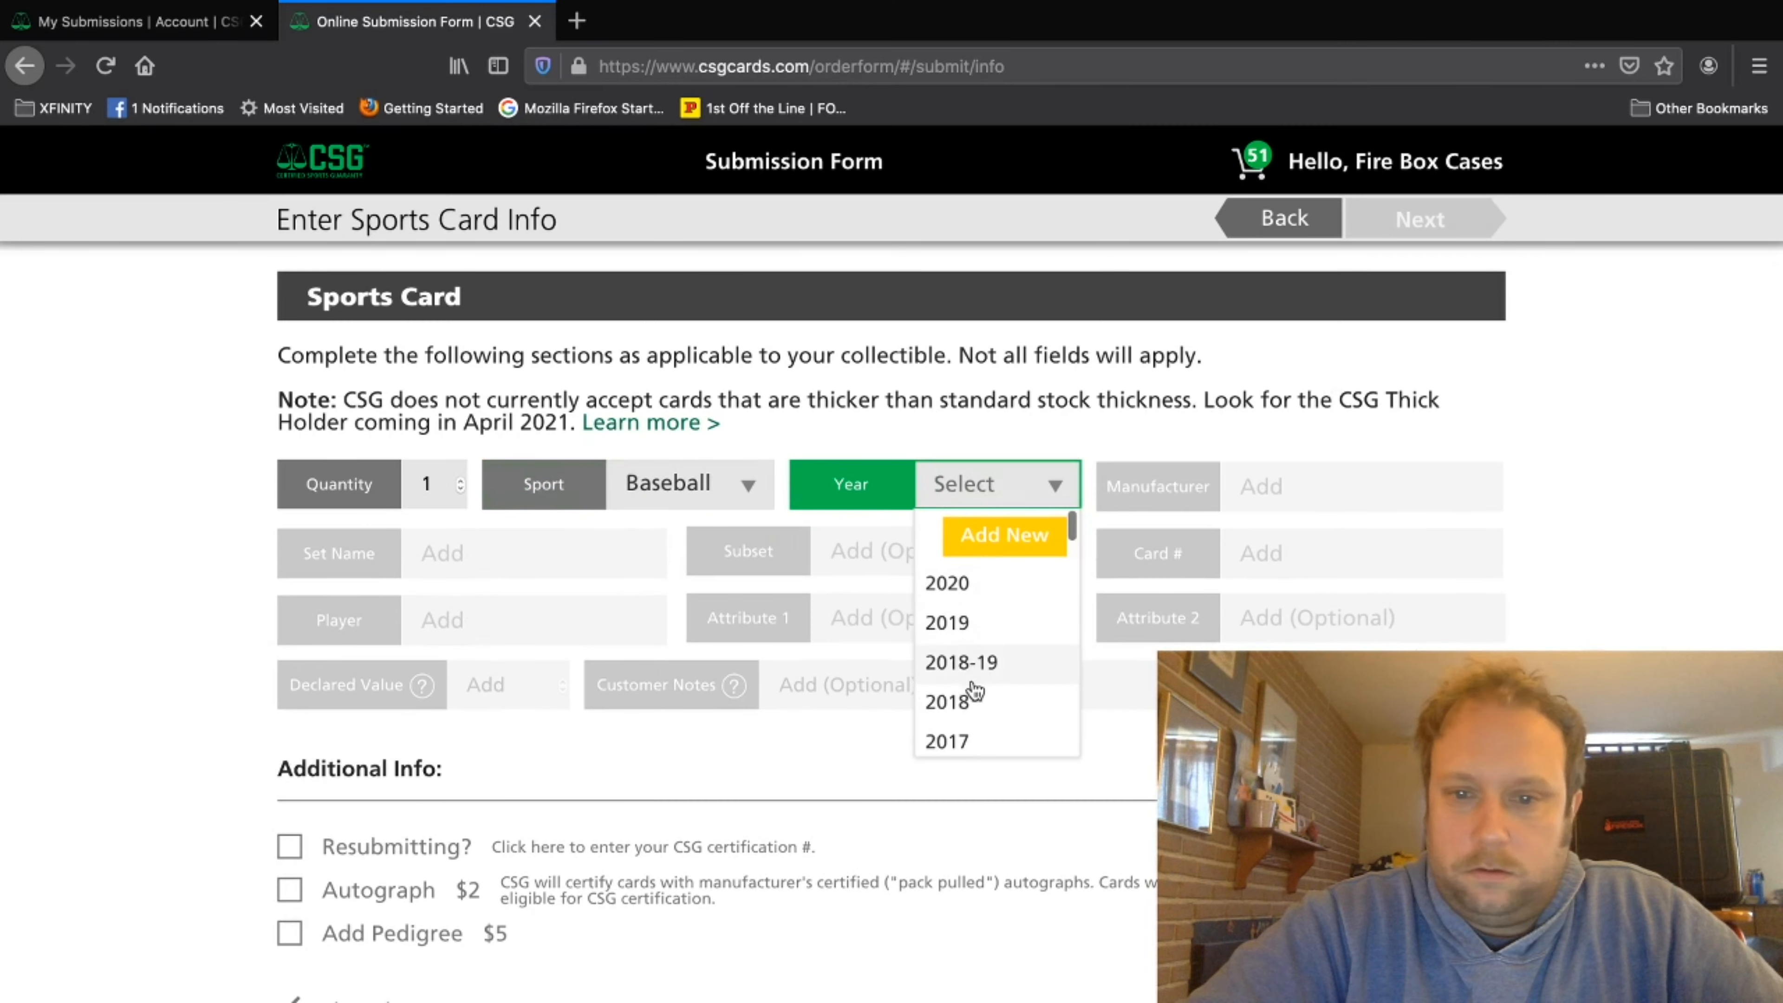
Step: Start the next baseball card with the year 2018 and the manufacturer Topps
{"action": "left_click", "coordinate": [972, 700]}
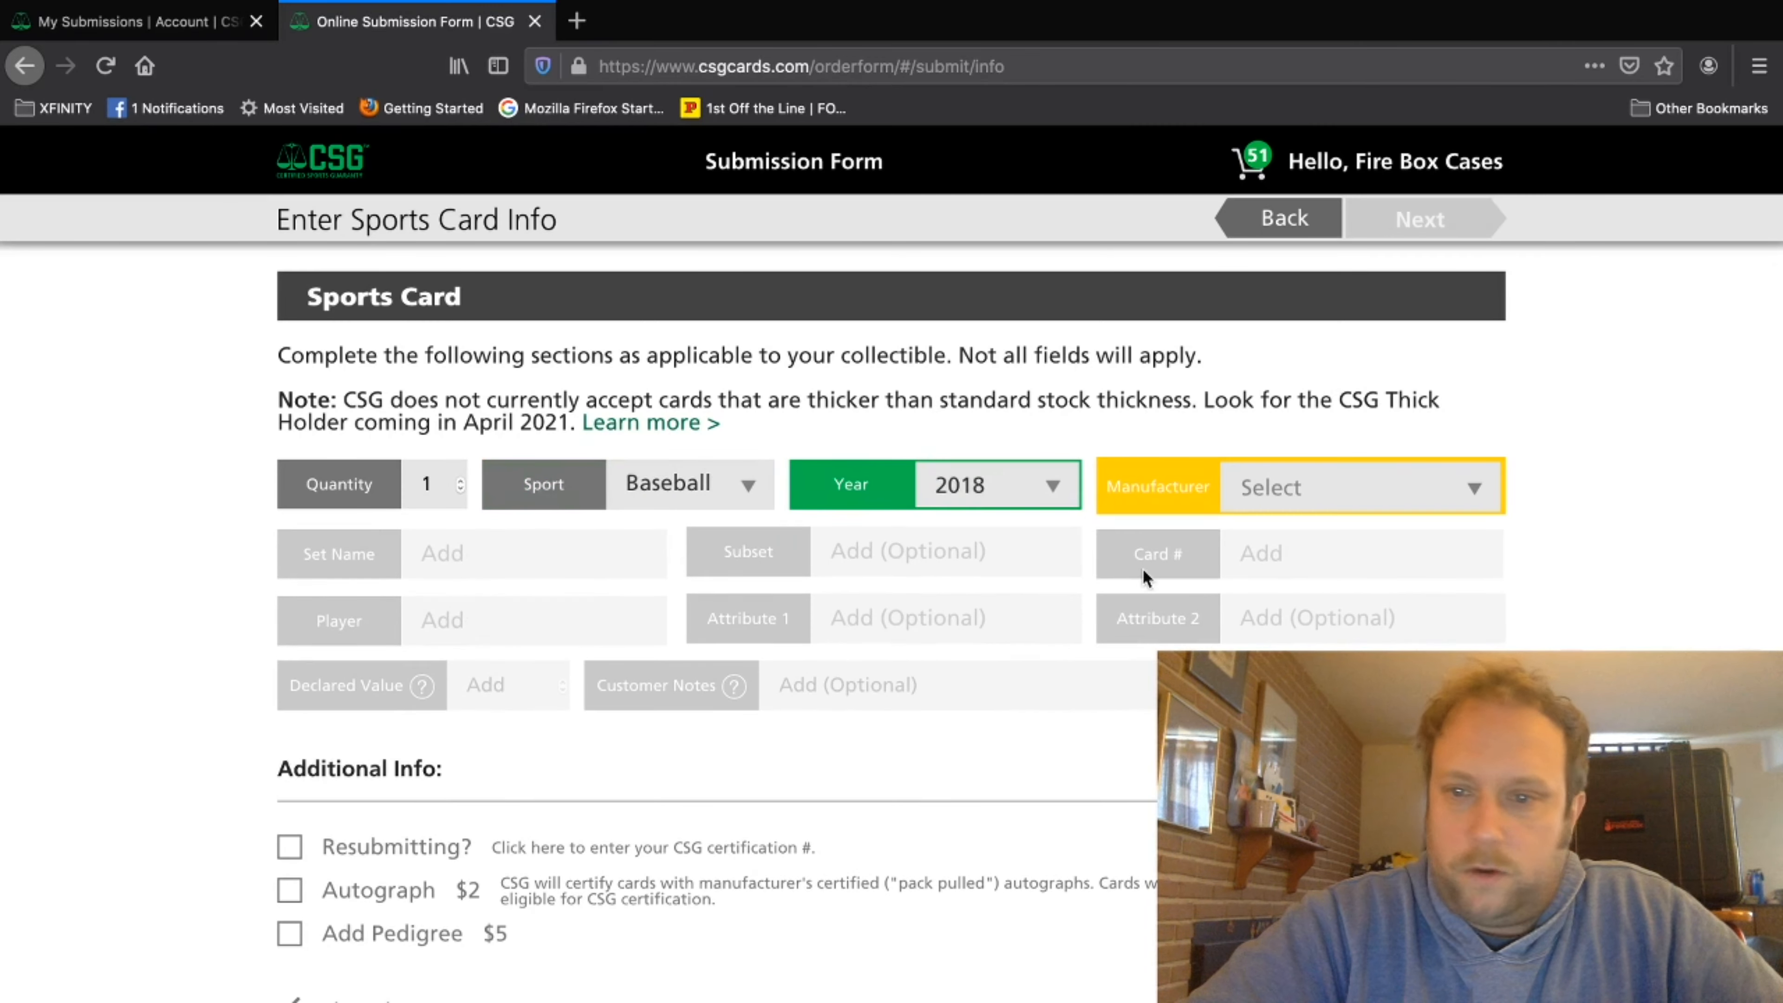
{"action": "left_click", "coordinate": [1279, 485]}
{"action": "scroll", "coordinate": [1281, 581], "scroll_direction": "down", "scroll_amount": 3}
{"action": "left_click", "coordinate": [1283, 738]}
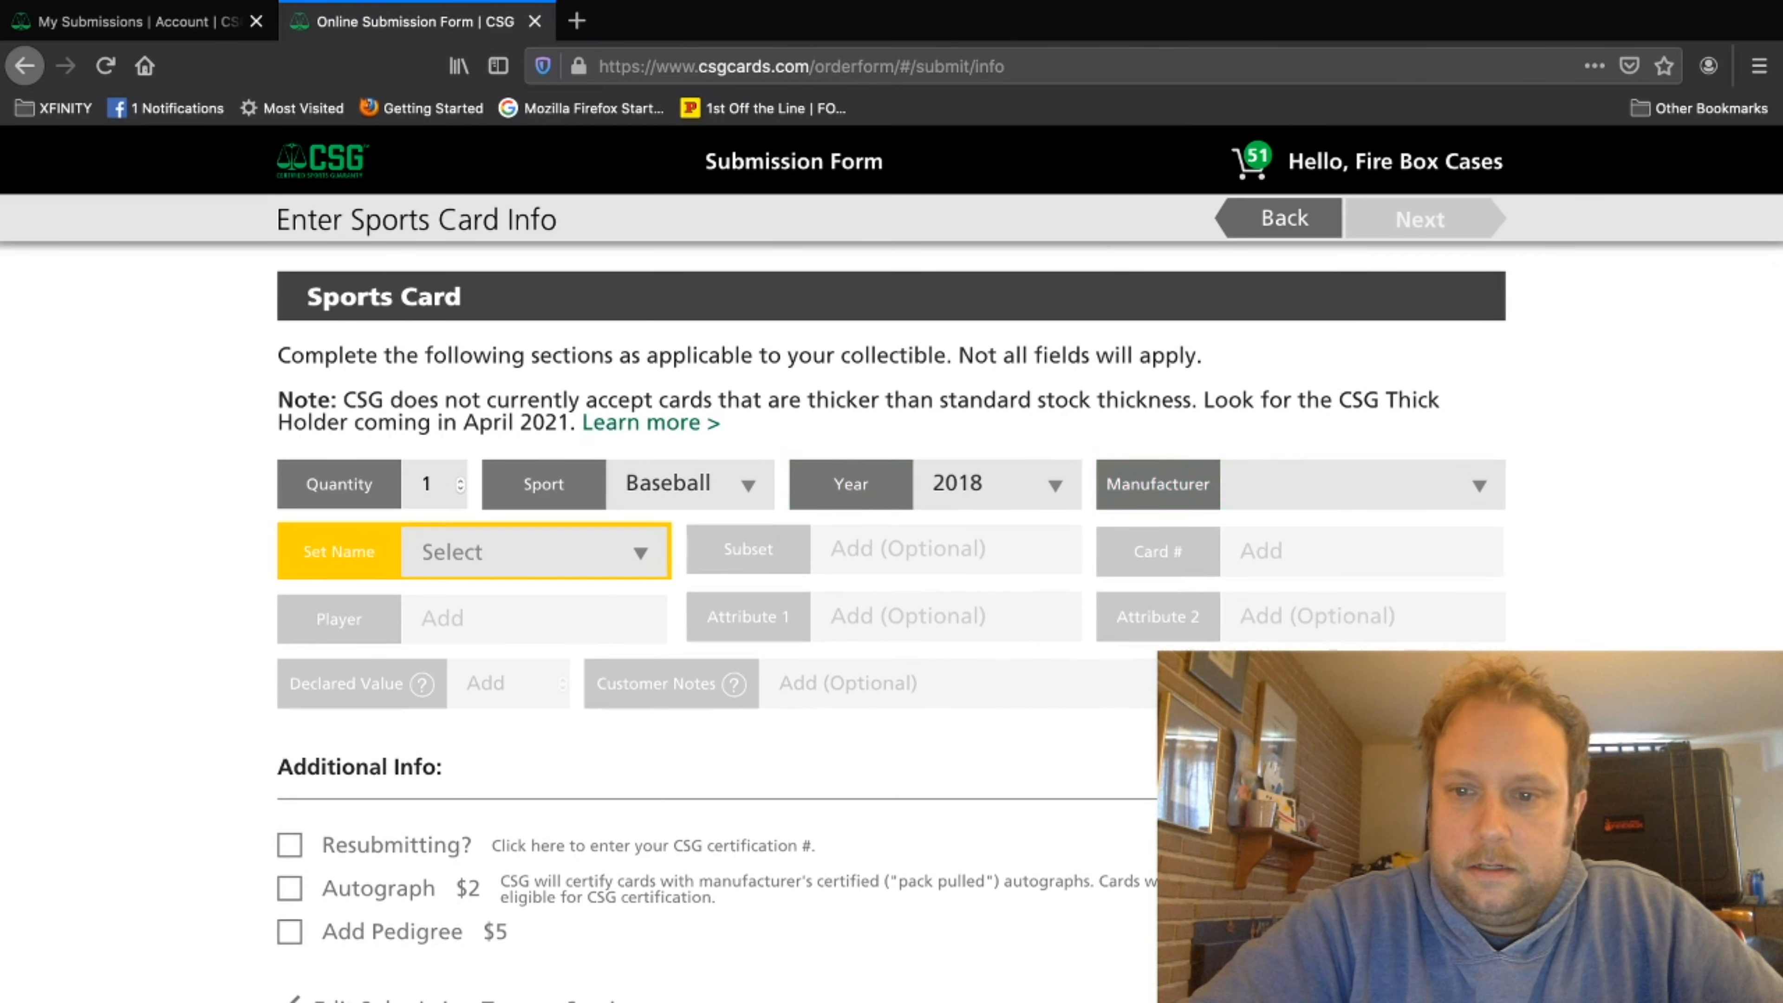
Step: Choose Now as the set name of the new 2018 Topps card
{"action": "left_click", "coordinate": [463, 534]}
{"action": "scroll", "coordinate": [495, 692], "scroll_direction": "down", "scroll_amount": 15}
{"action": "scroll", "coordinate": [491, 695], "scroll_direction": "up", "scroll_amount": 10}
{"action": "left_click", "coordinate": [481, 736]}
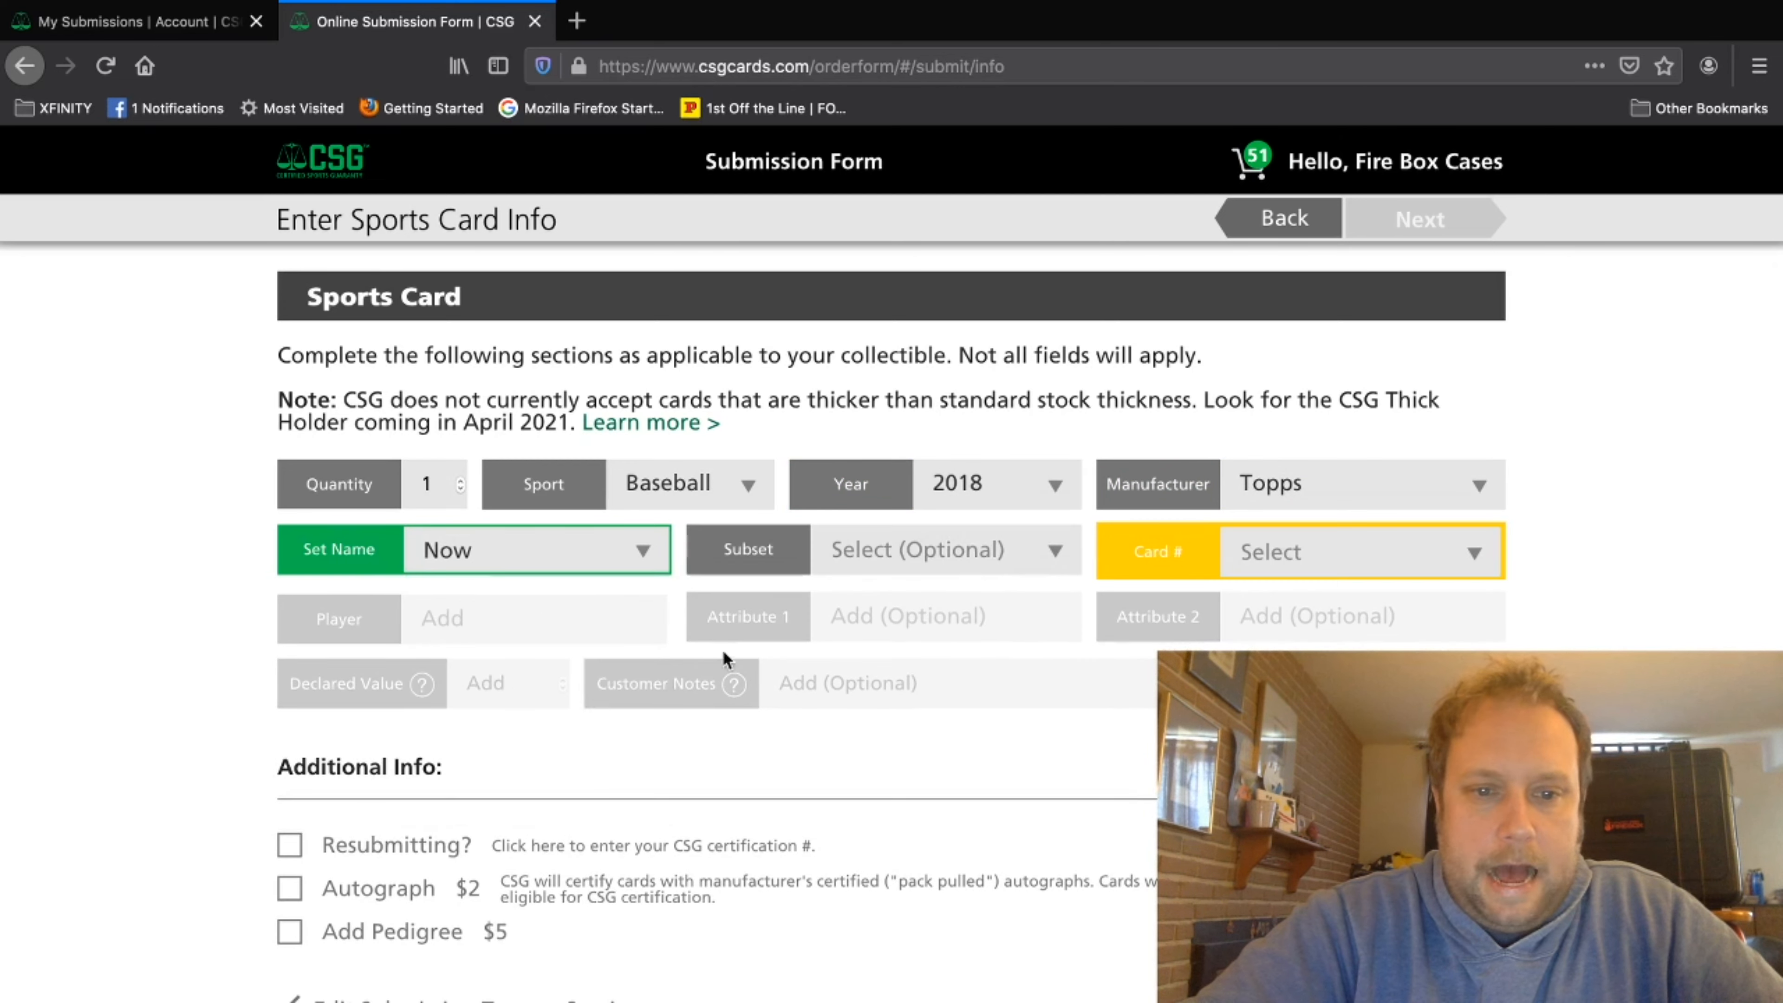
Step: Choose the Moment of the Week subset for the Topps Now card
{"action": "left_click", "coordinate": [908, 559]}
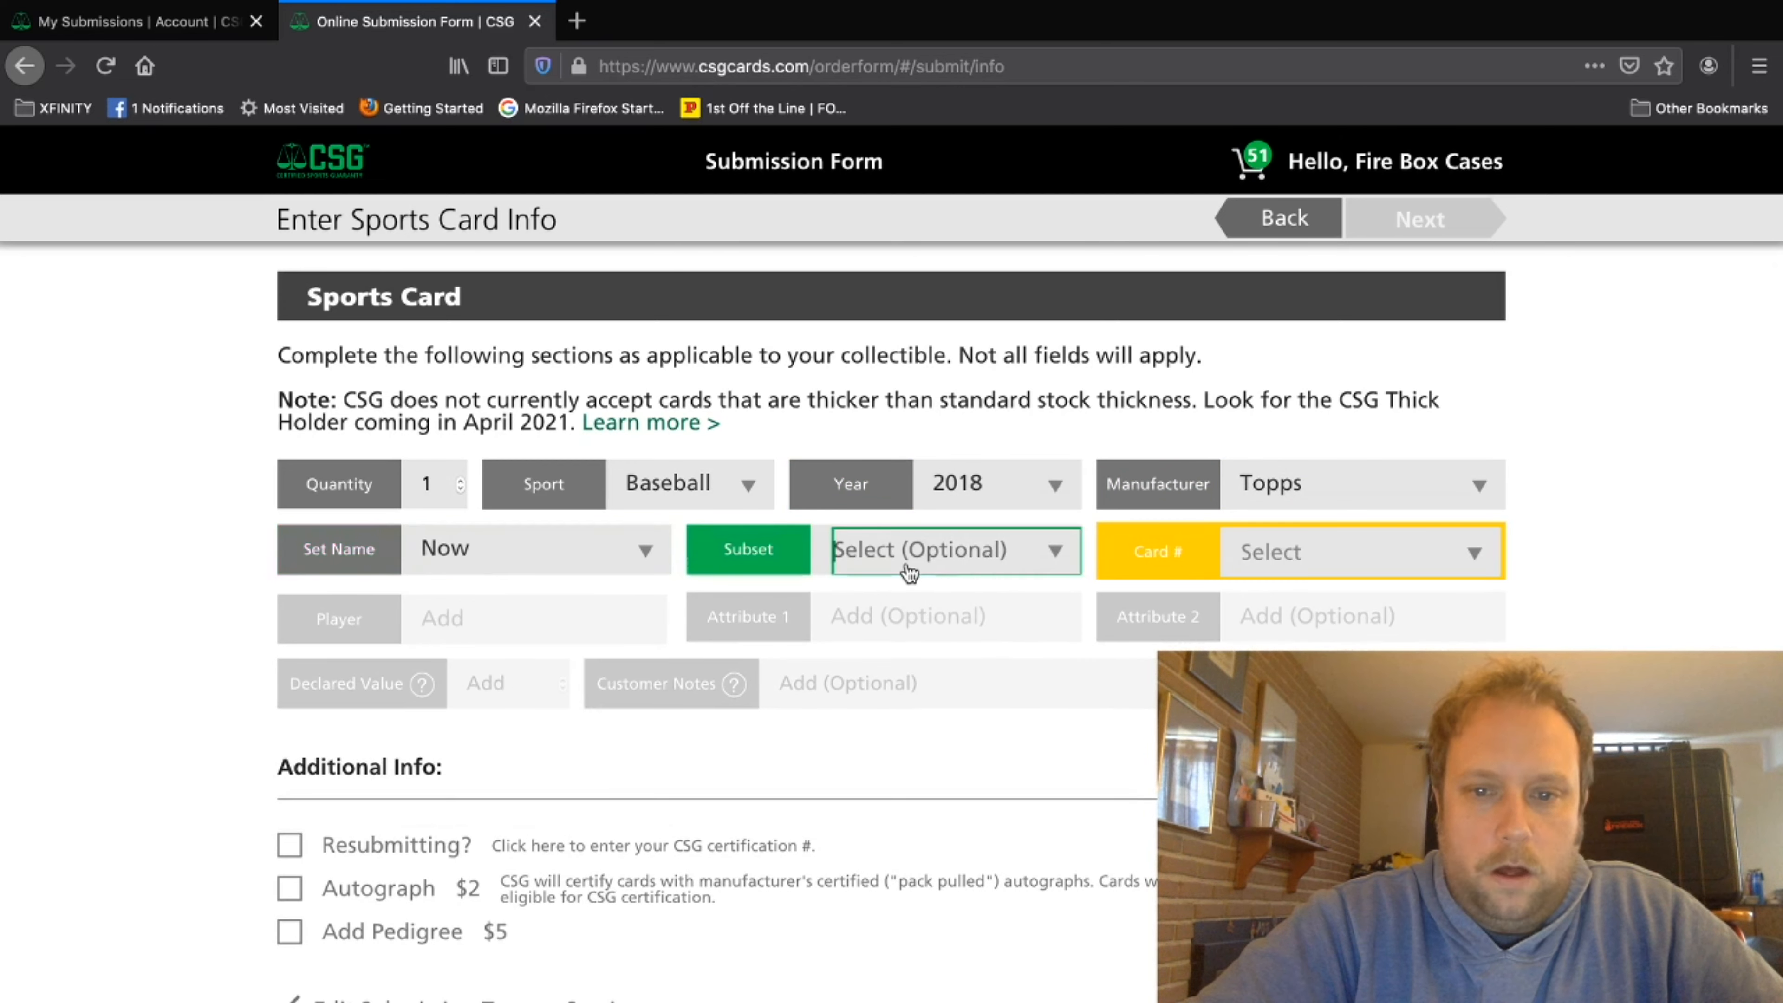
{"action": "left_click", "coordinate": [1275, 567]}
{"action": "left_click", "coordinate": [941, 541]}
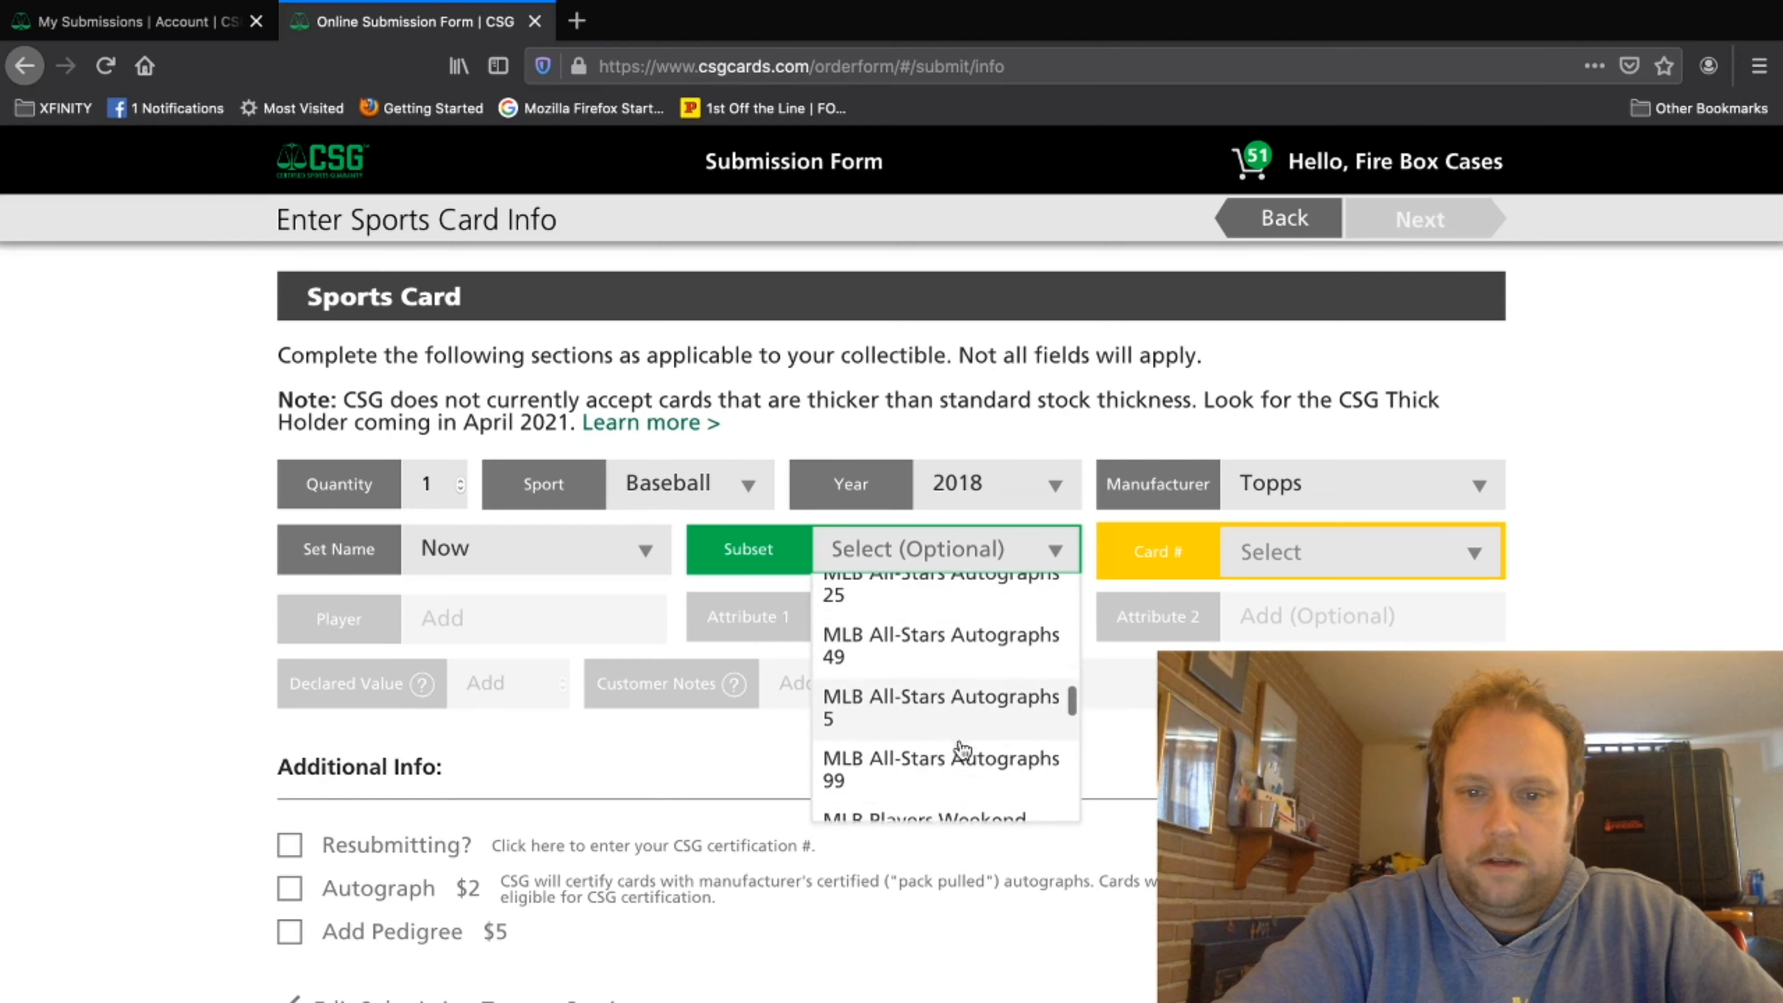
{"action": "scroll", "coordinate": [956, 746], "scroll_direction": "down", "scroll_amount": 10}
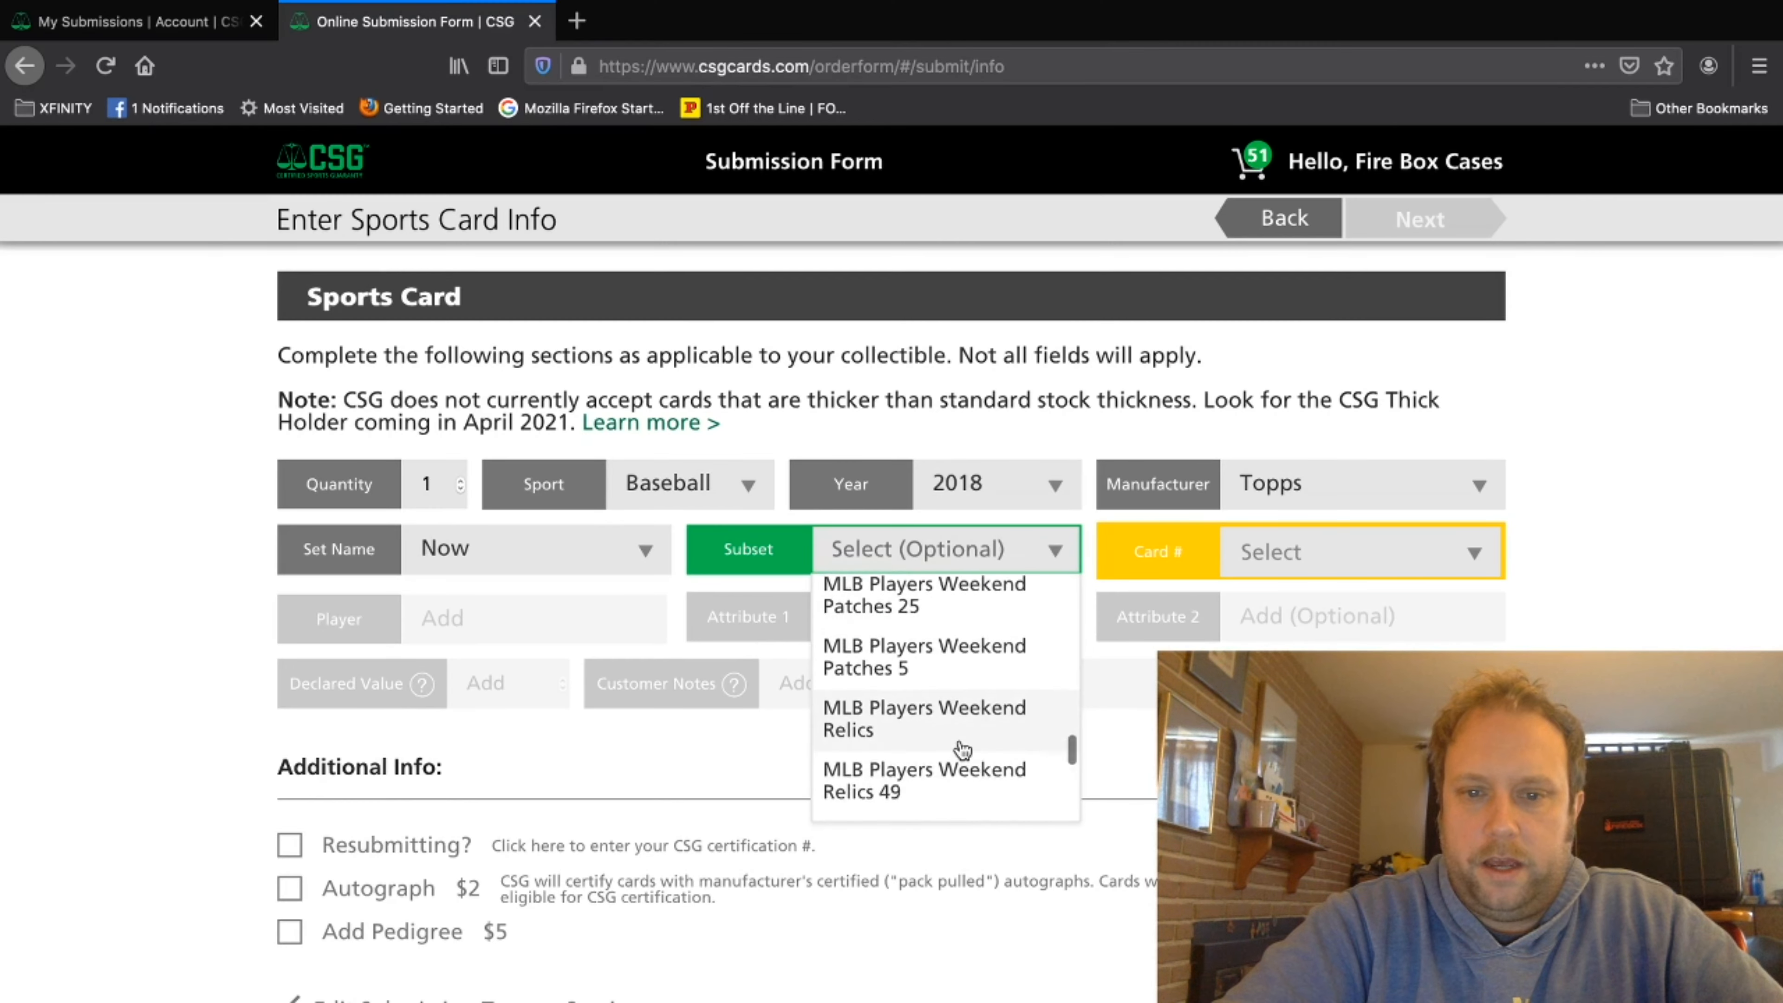
{"action": "left_click", "coordinate": [953, 611]}
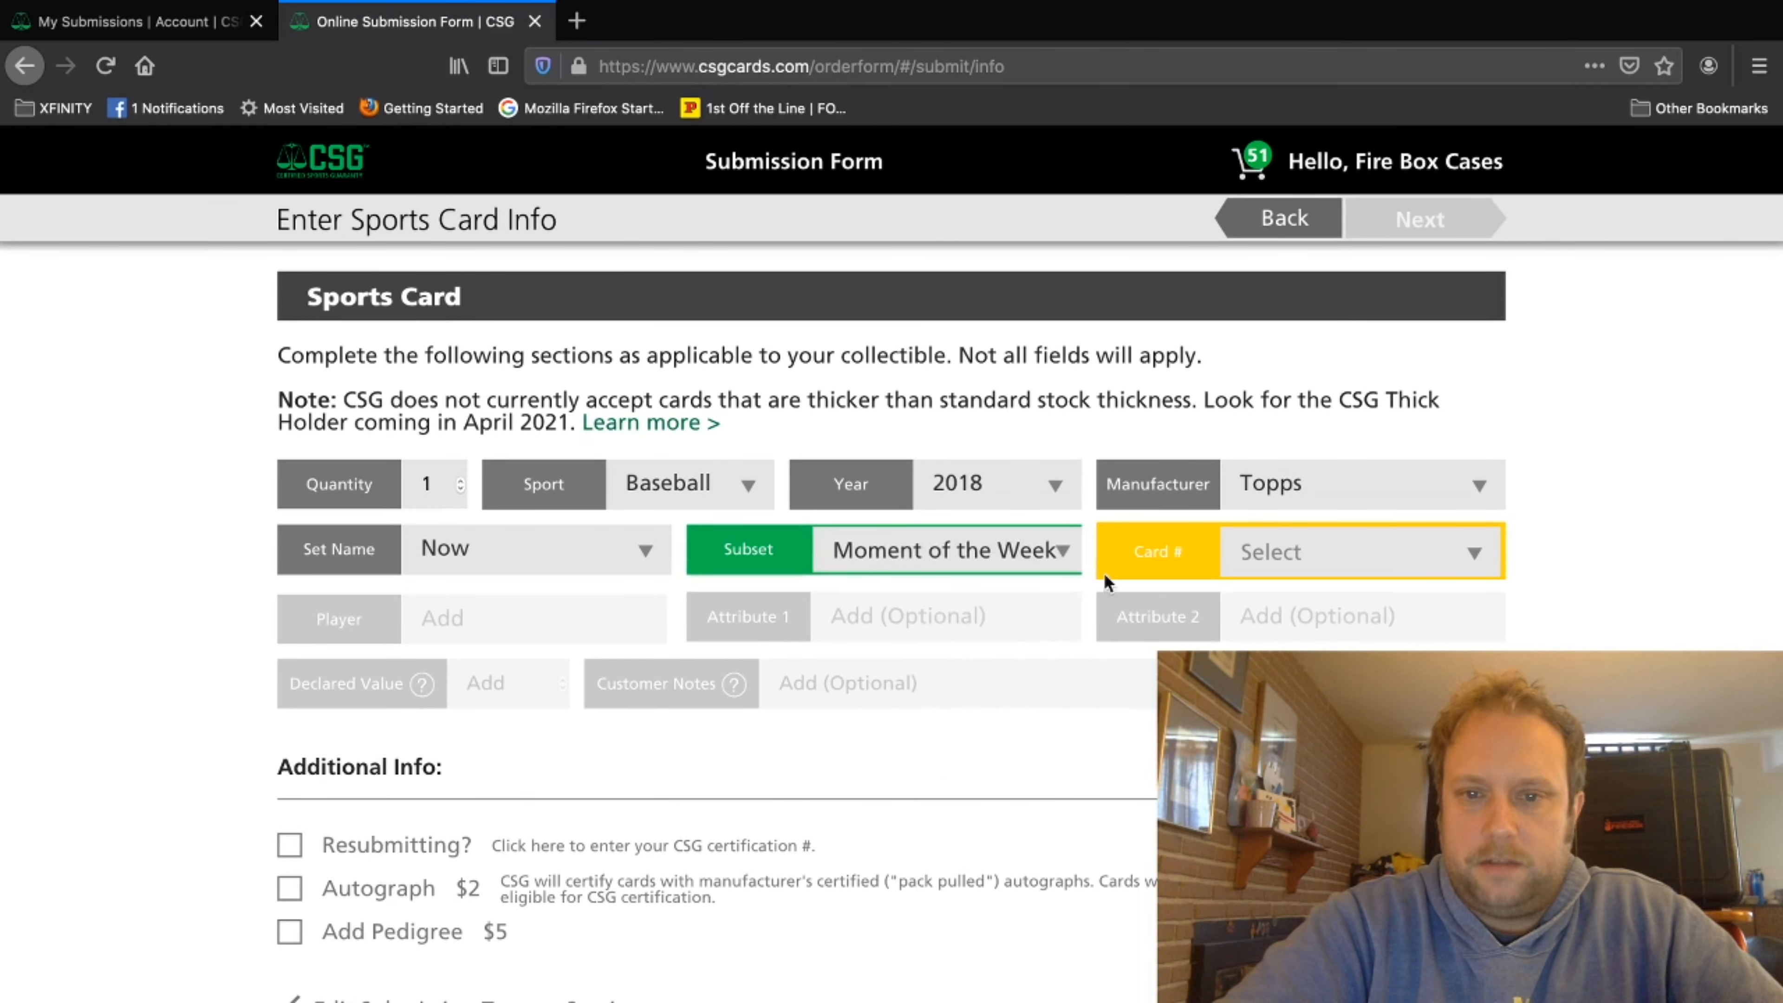
Step: Set the Moment of the Week card's number to MOW-06
{"action": "left_click", "coordinate": [1333, 570]}
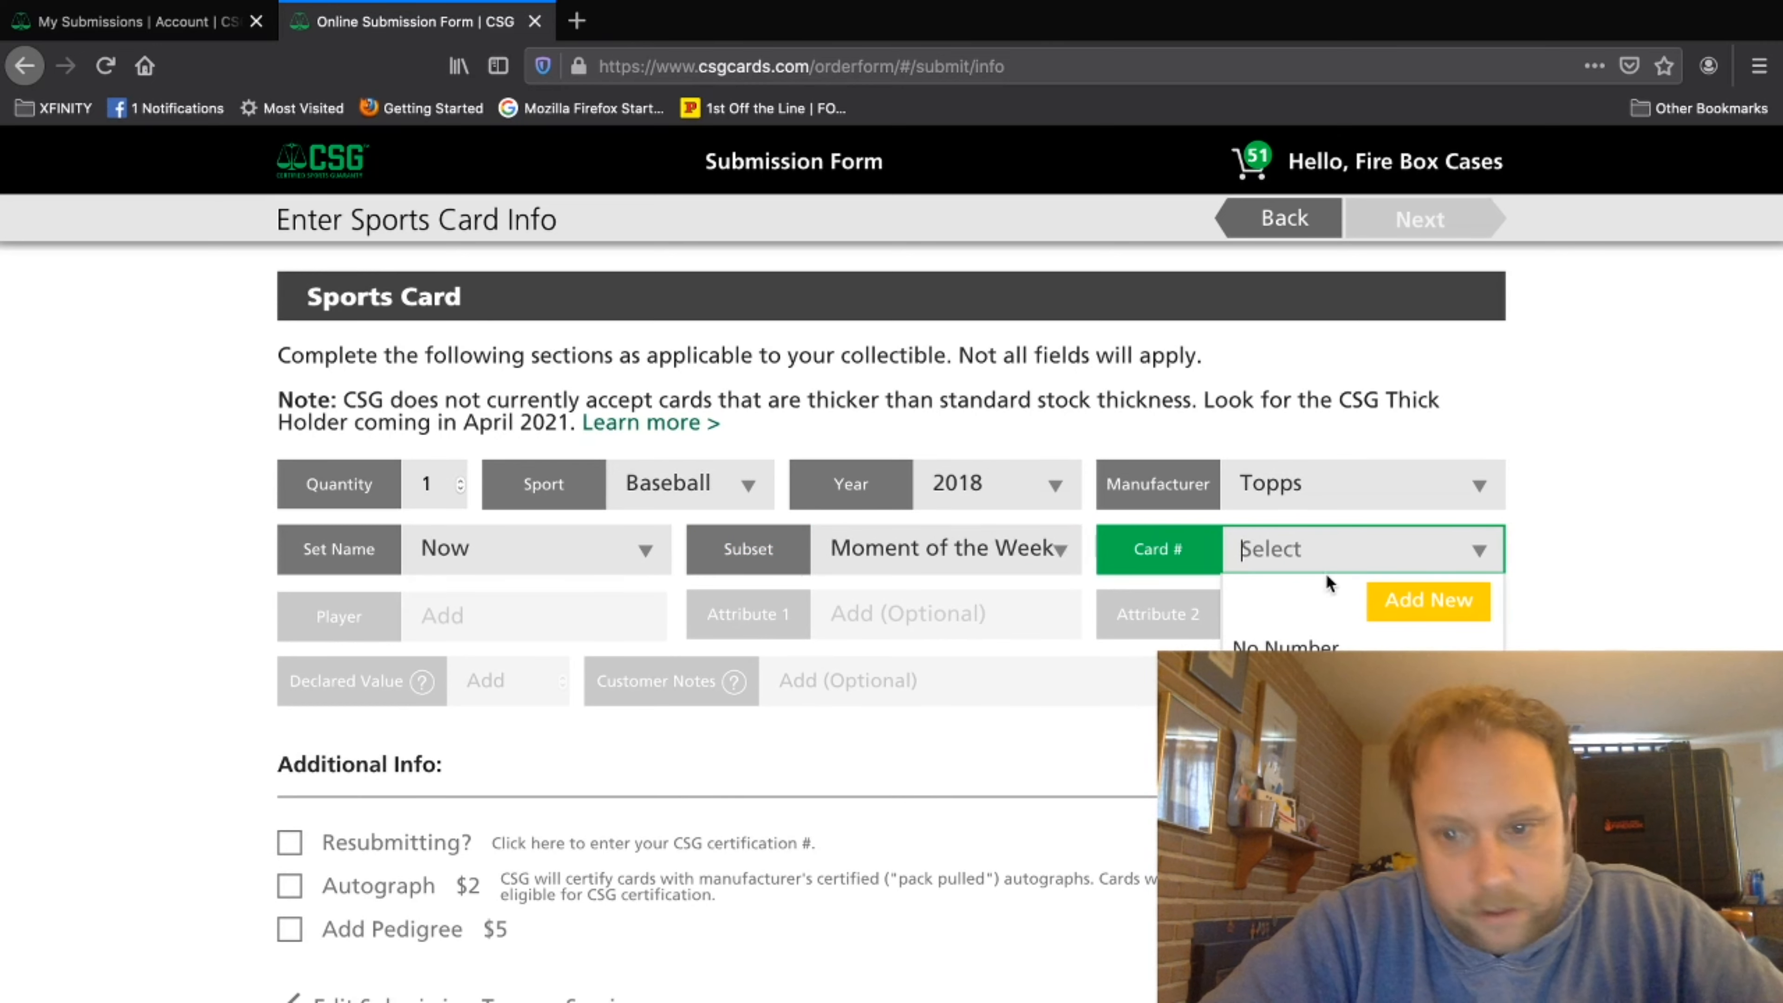
{"action": "scroll", "coordinate": [1334, 657], "scroll_direction": "down", "scroll_amount": 2}
{"action": "left_click", "coordinate": [1319, 757]}
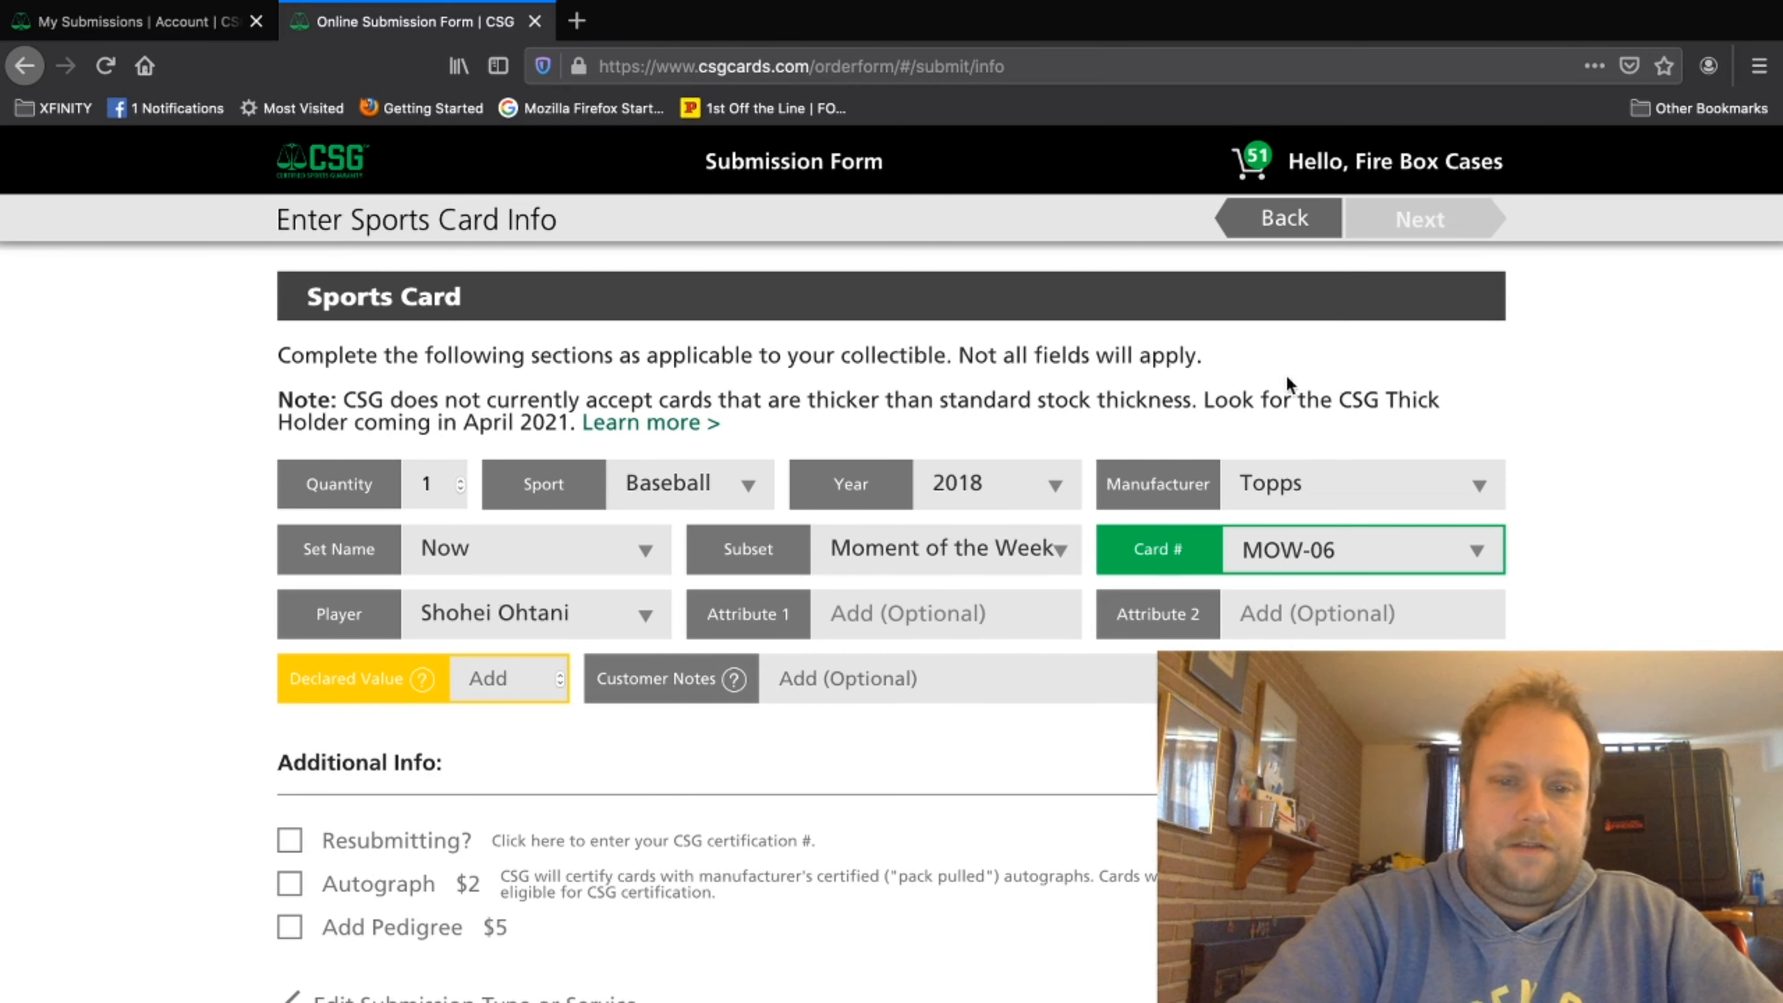
Step: Declare a value of $3 for the Moment of the Week card and add it to the cart under the Bulk grading tier
{"action": "left_click", "coordinate": [491, 679]}
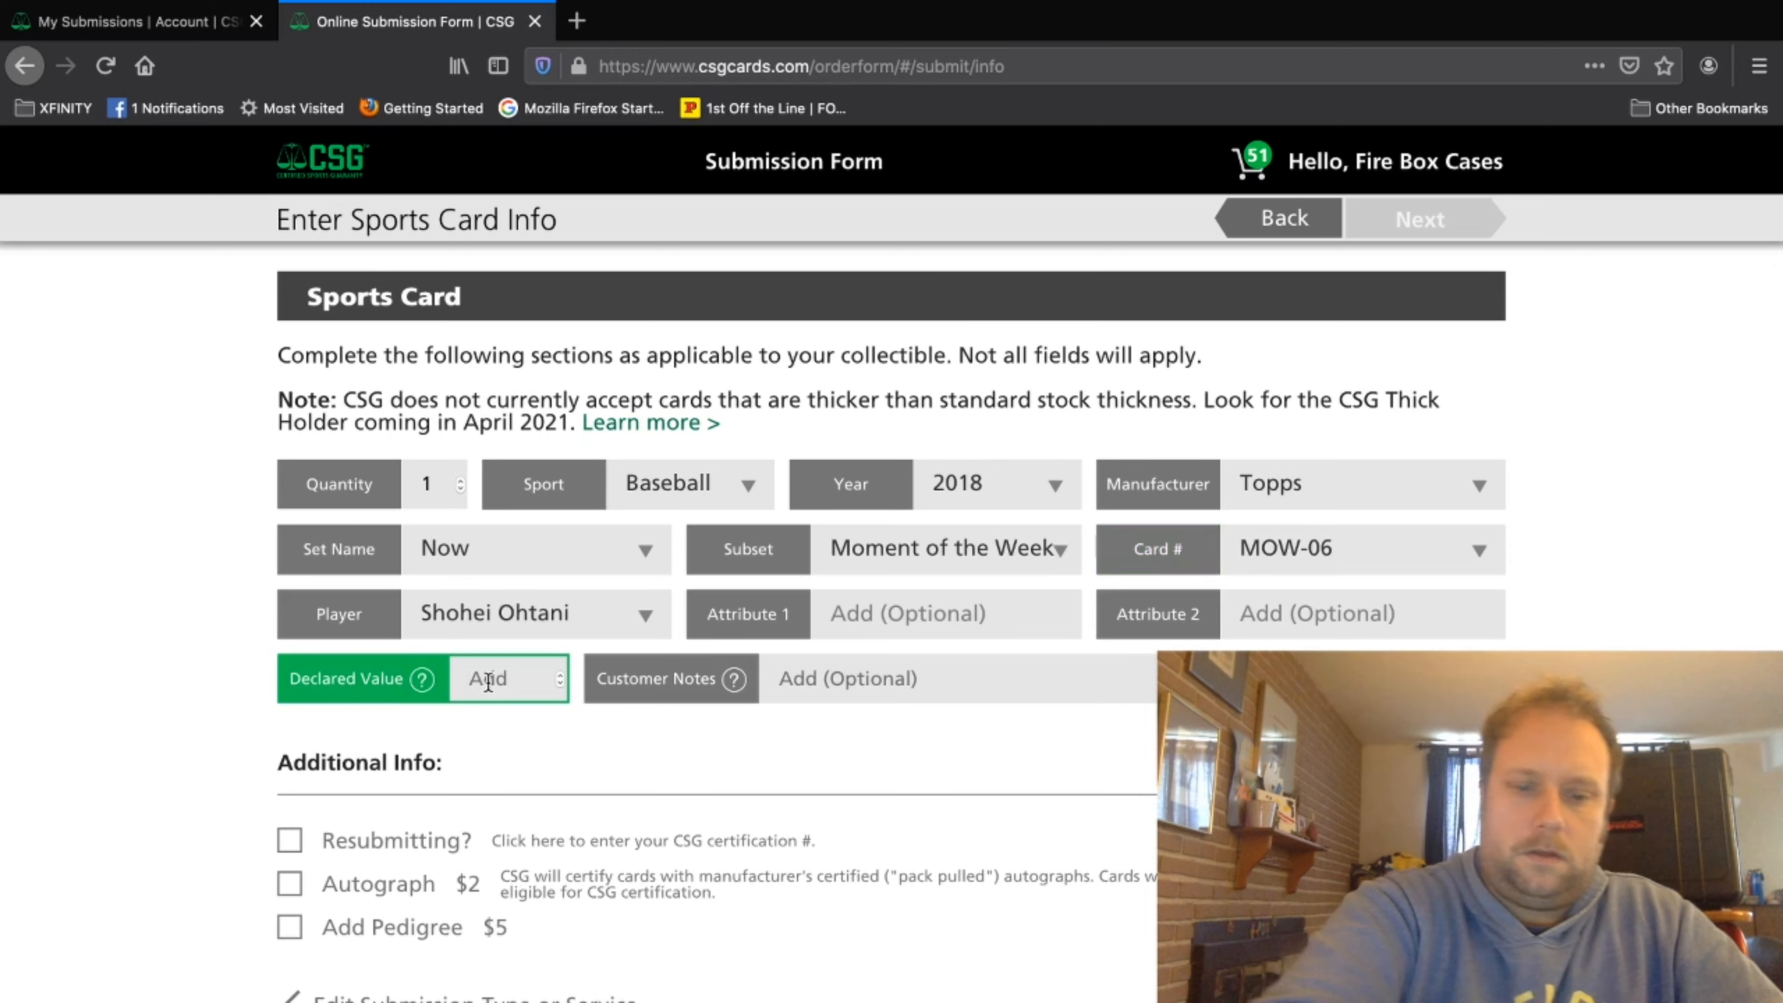
{"action": "type", "text": "3"}
{"action": "left_click", "coordinate": [1427, 226]}
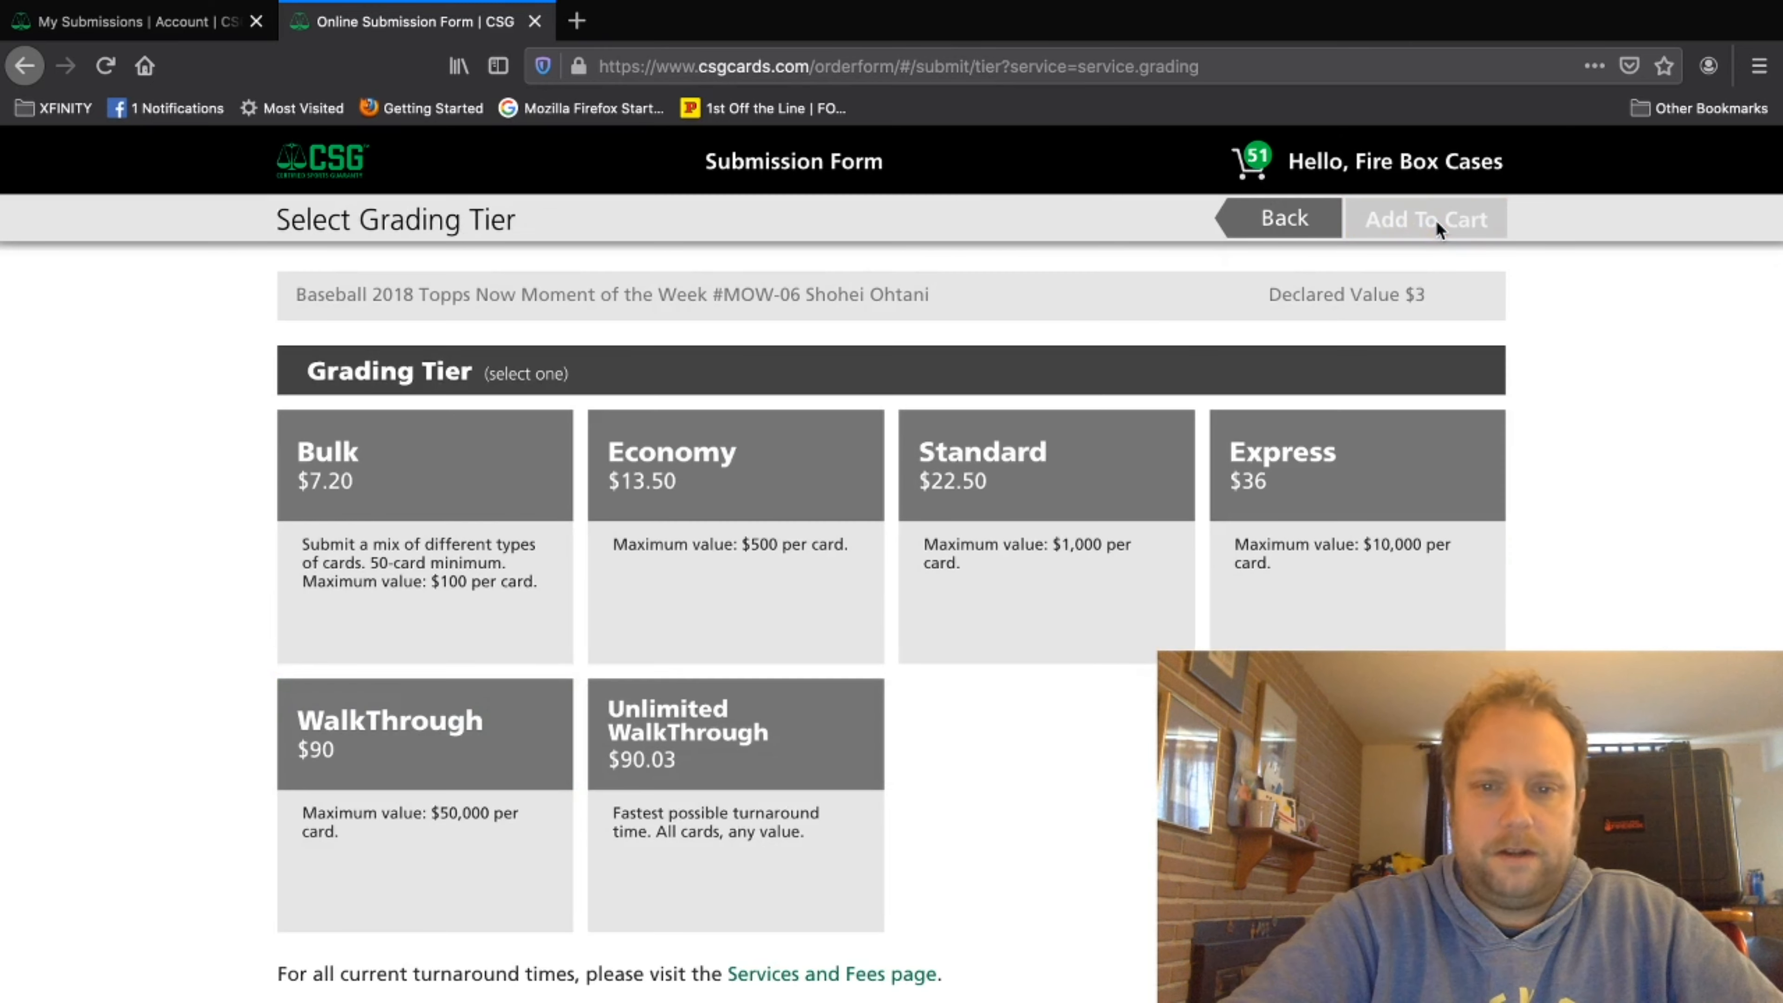
{"action": "left_click", "coordinate": [378, 607]}
{"action": "left_click", "coordinate": [1441, 229]}
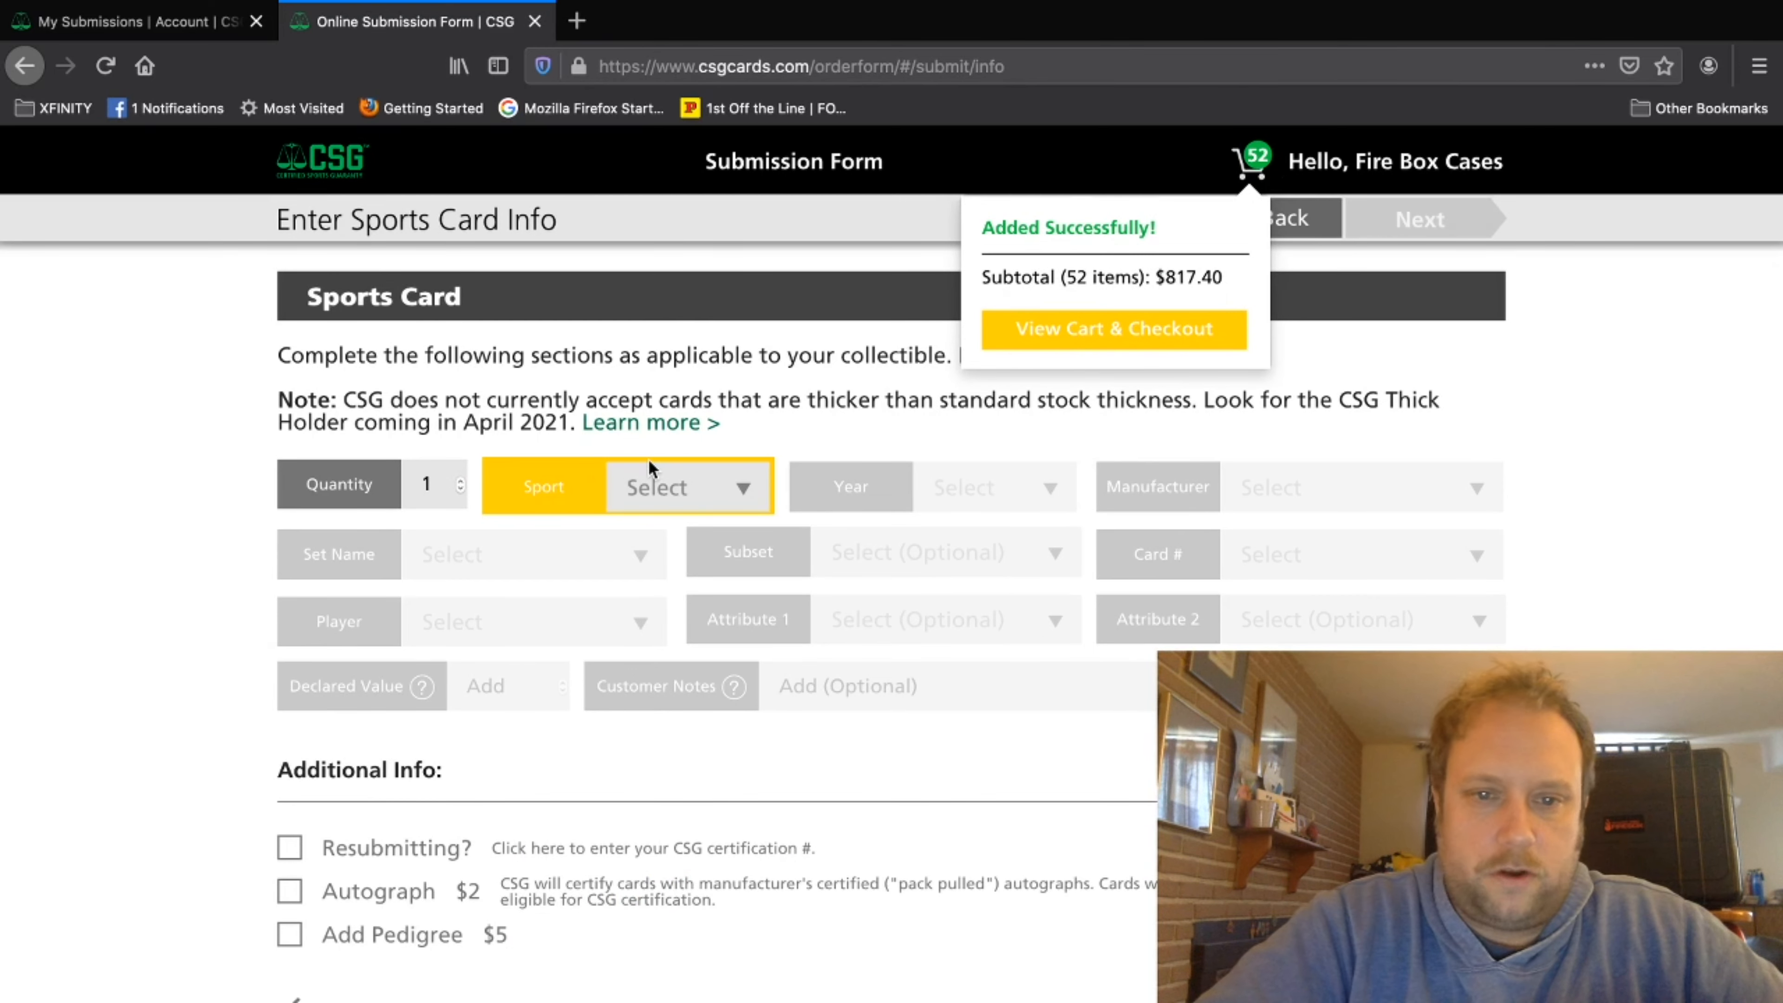
Step: Start another baseball card entry with the year 2018 and the manufacturer Topps
{"action": "left_click", "coordinate": [657, 492]}
{"action": "left_click", "coordinate": [649, 525]}
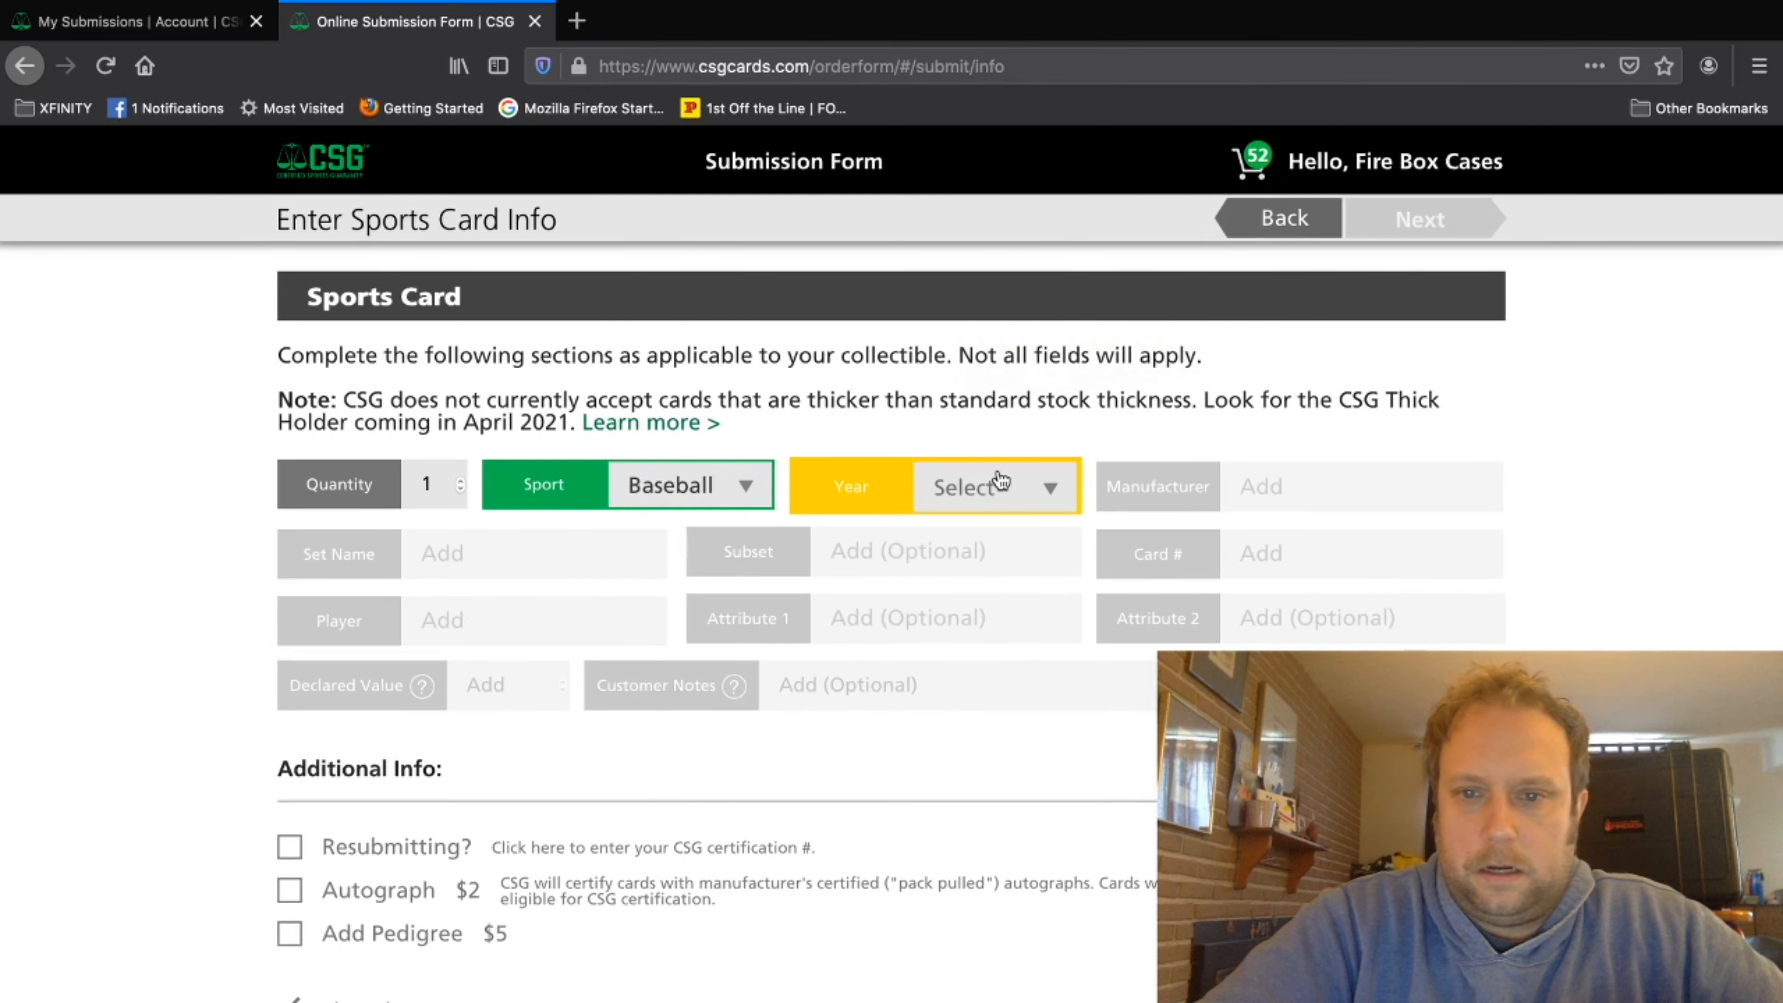
{"action": "left_click", "coordinate": [1004, 483]}
{"action": "left_click", "coordinate": [985, 708]}
{"action": "left_click", "coordinate": [1309, 498]}
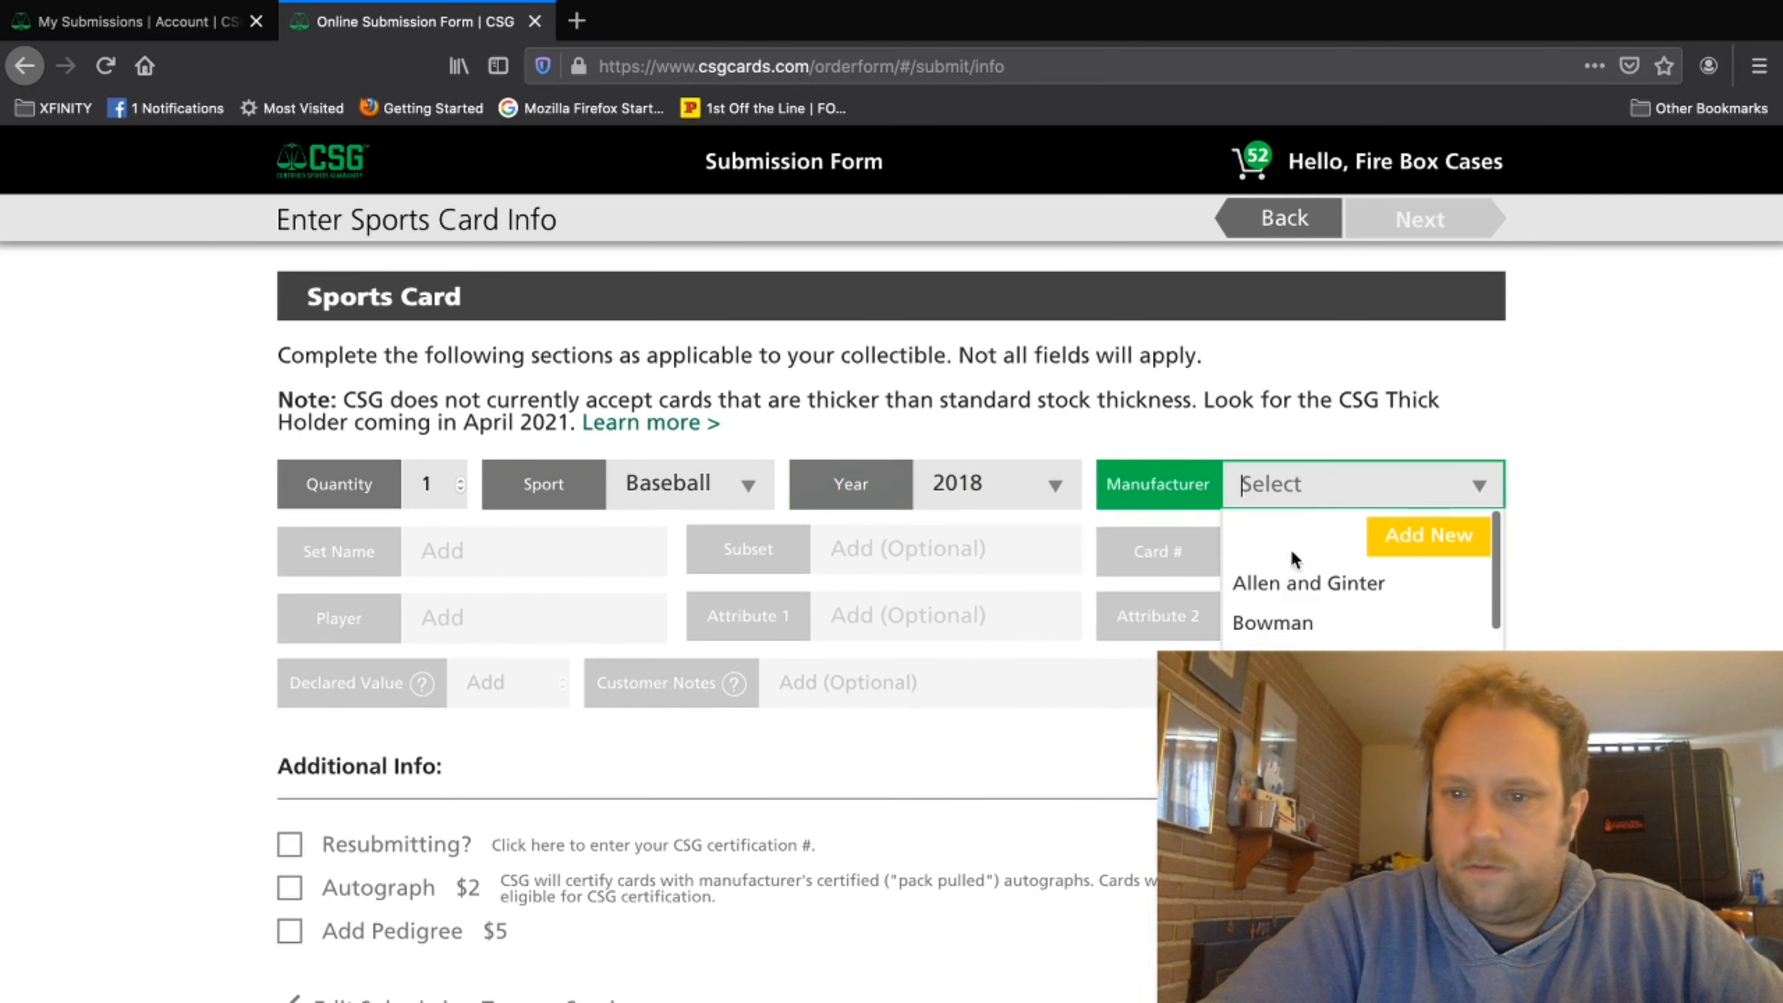
{"action": "scroll", "coordinate": [1310, 688], "scroll_direction": "down", "scroll_amount": 4}
{"action": "left_click", "coordinate": [1299, 699]}
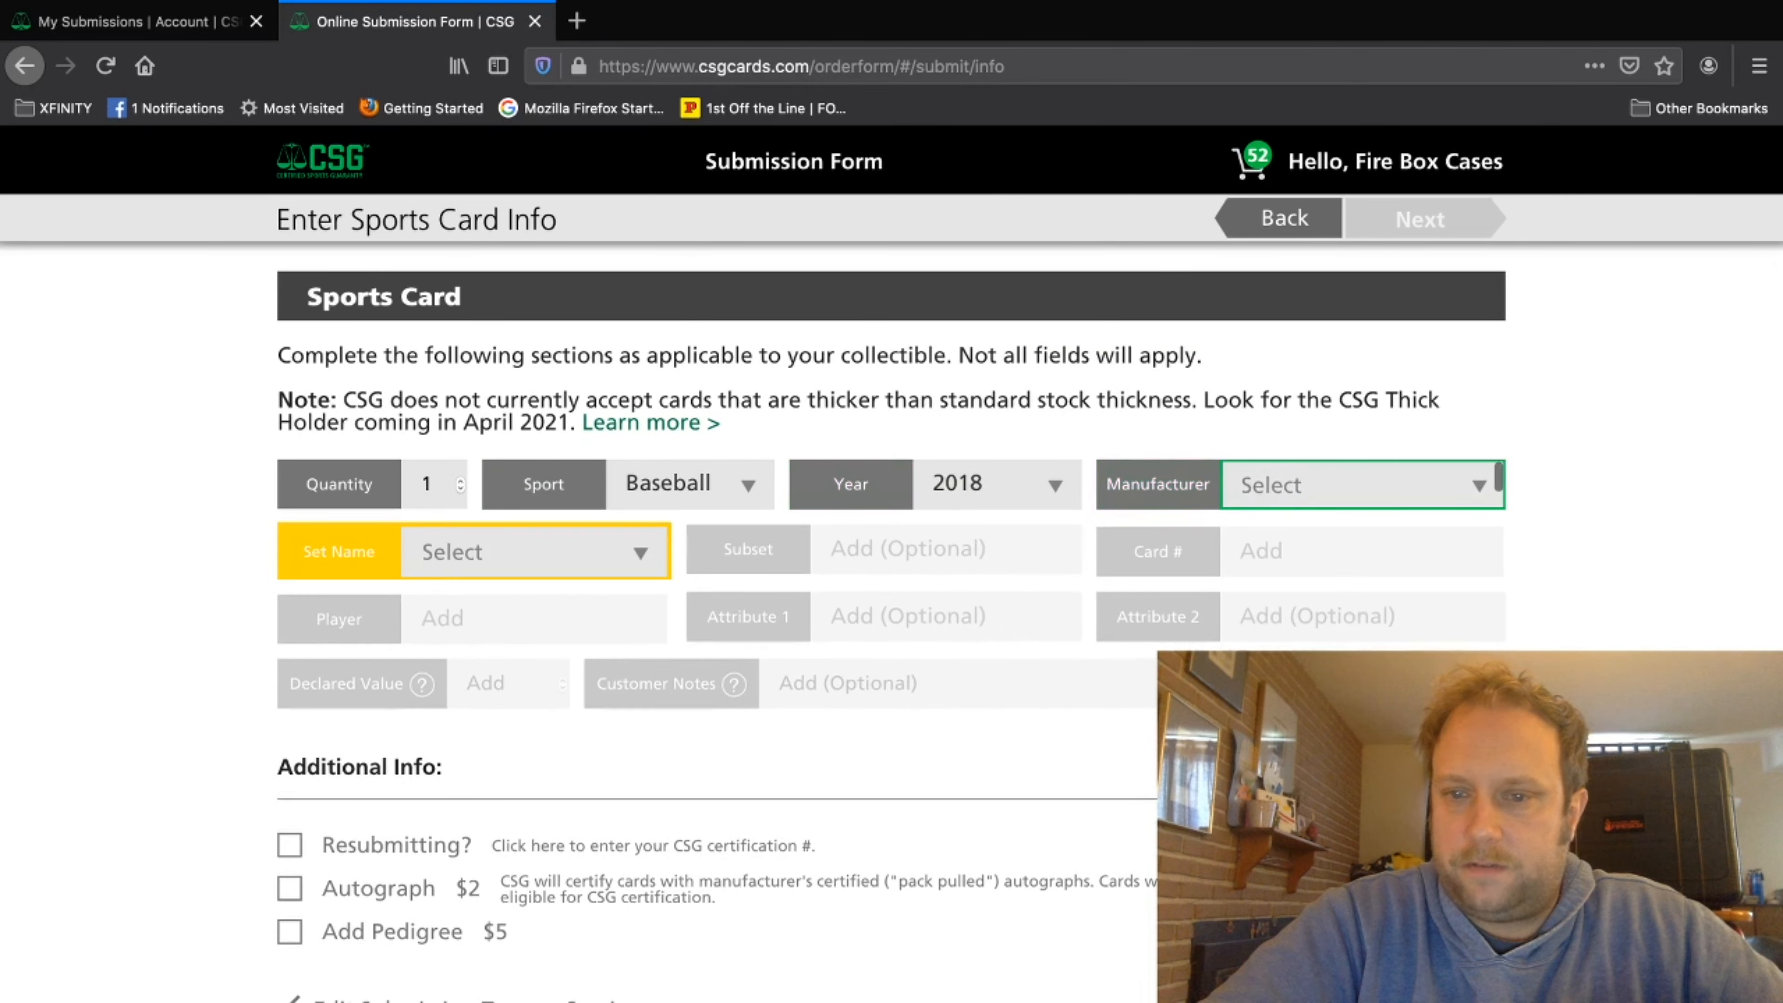
Step: Choose Now as the set name for this 2018 Topps baseball card
{"action": "left_click", "coordinate": [477, 568]}
{"action": "scroll", "coordinate": [520, 731], "scroll_direction": "down", "scroll_amount": 15}
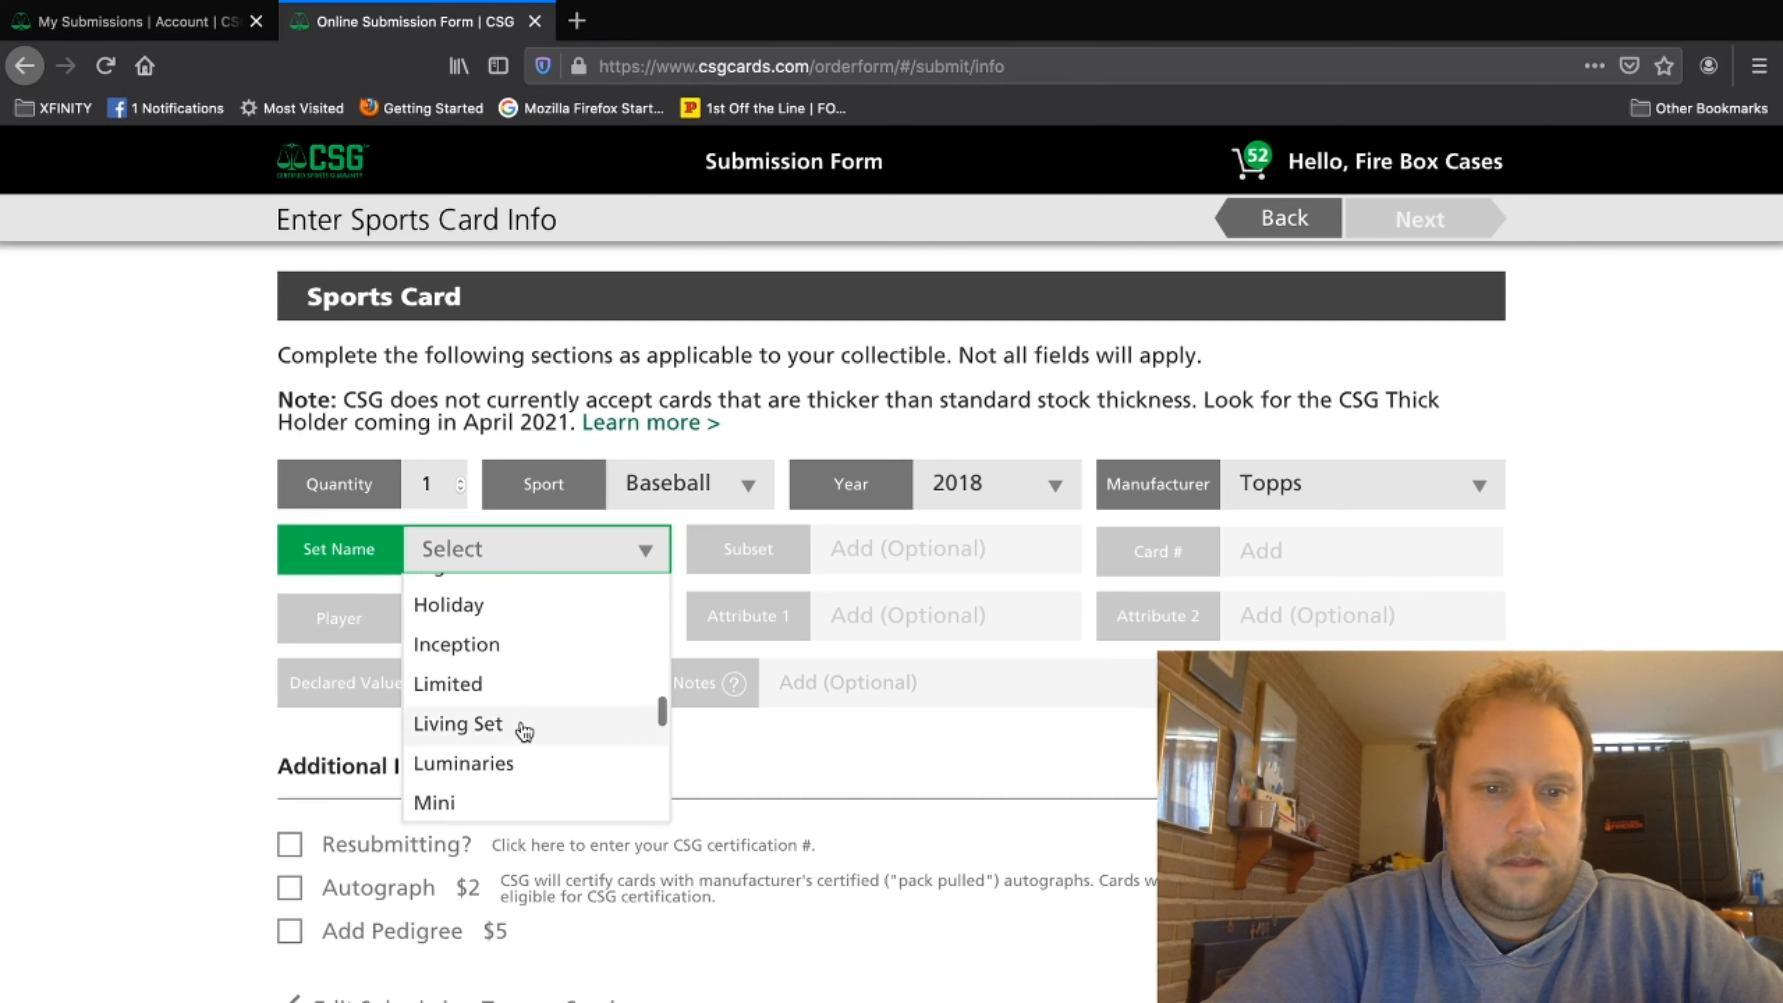
{"action": "left_click", "coordinate": [485, 773]}
Step: Leave the Topps Now card's subset unselected and set its card number to 234
{"action": "left_click", "coordinate": [944, 551]}
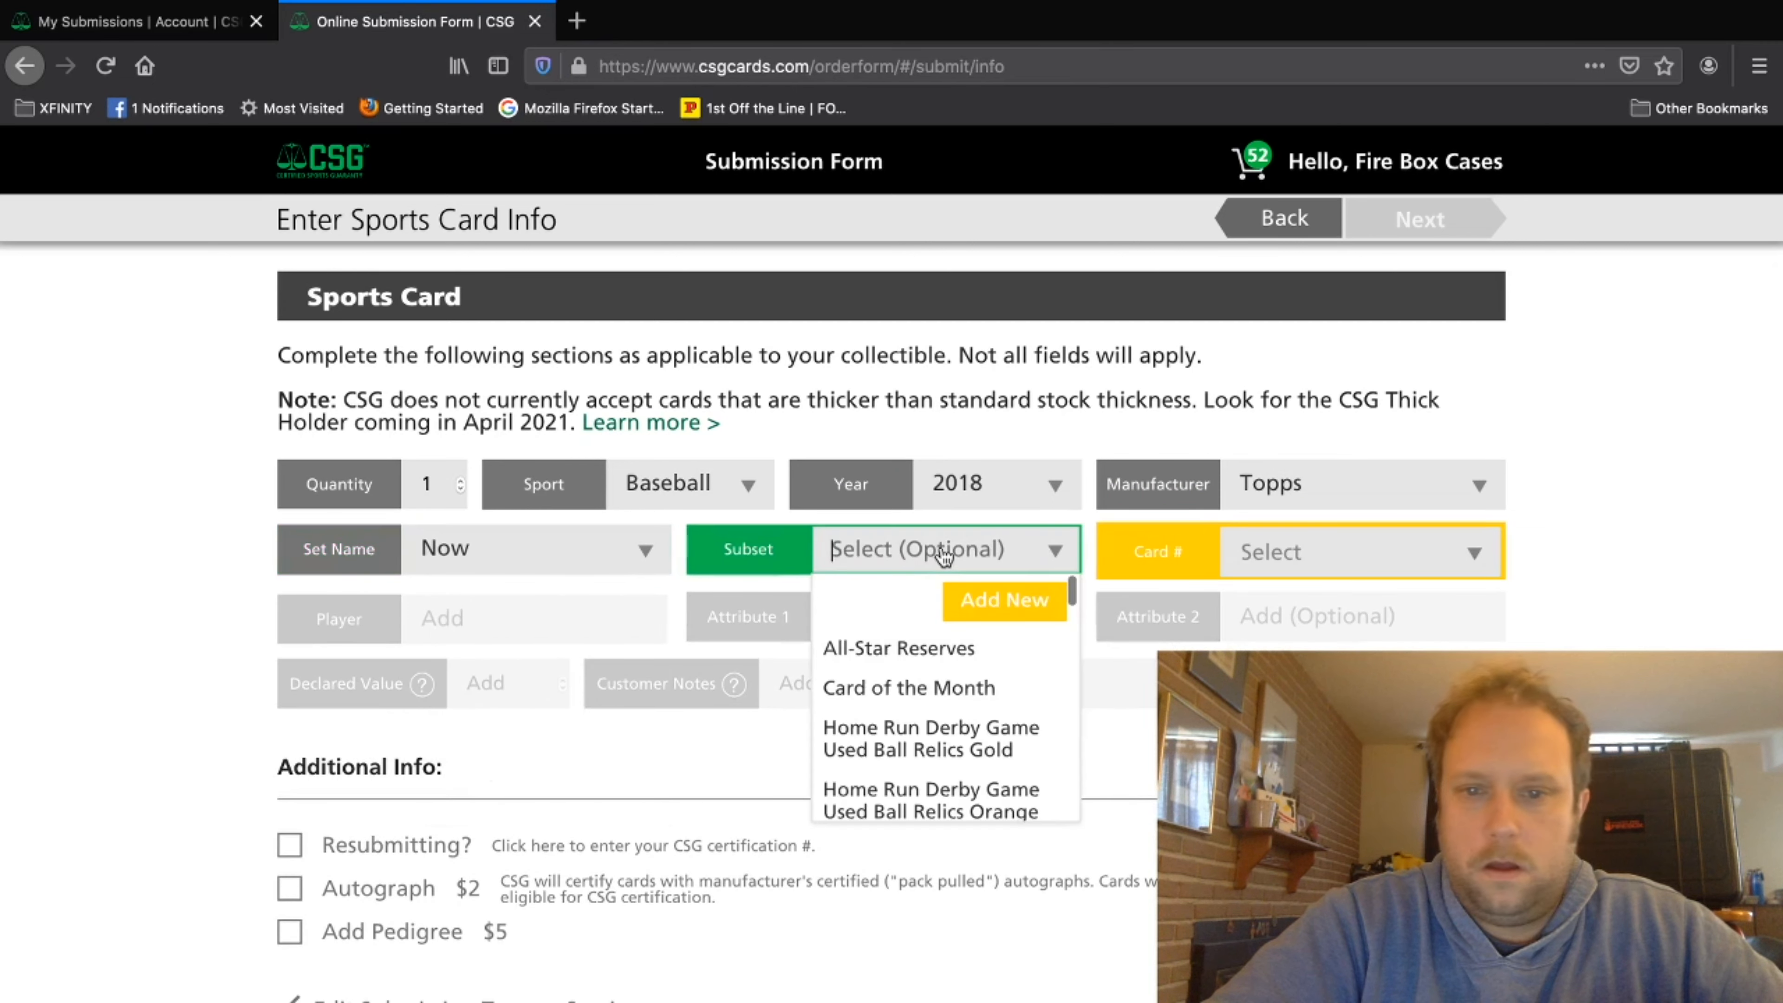
{"action": "left_click", "coordinate": [1345, 565]}
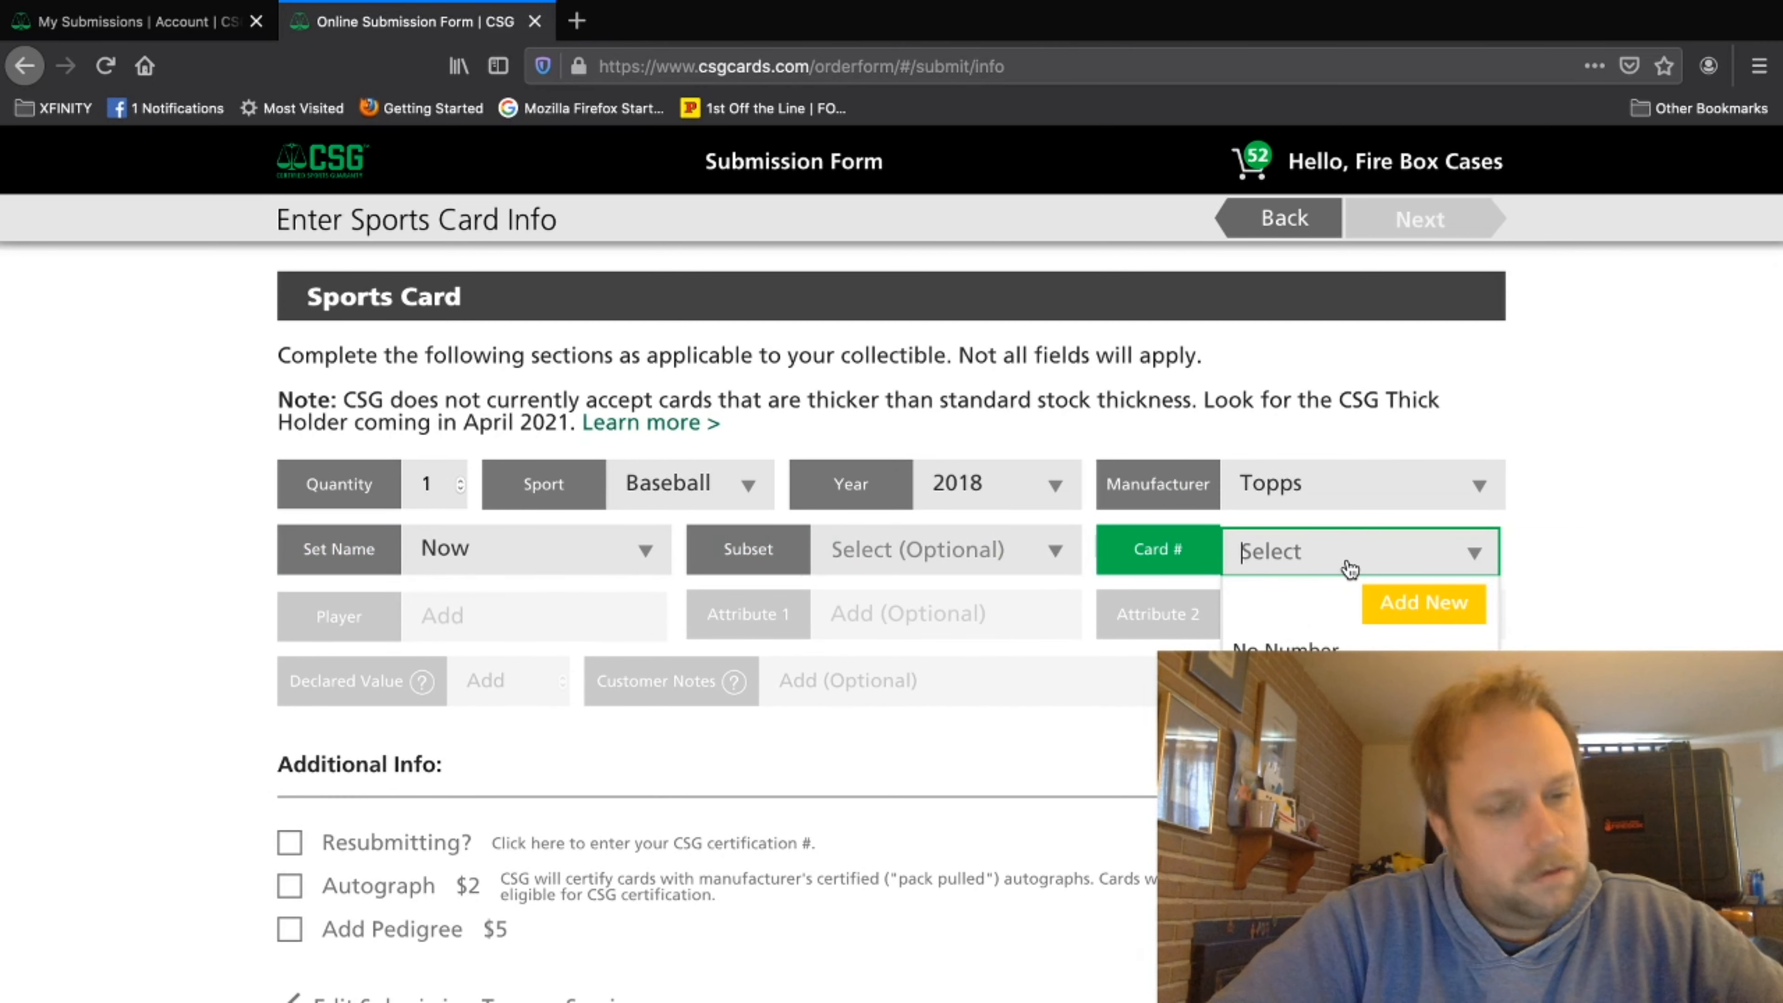
{"action": "type", "text": "234"}
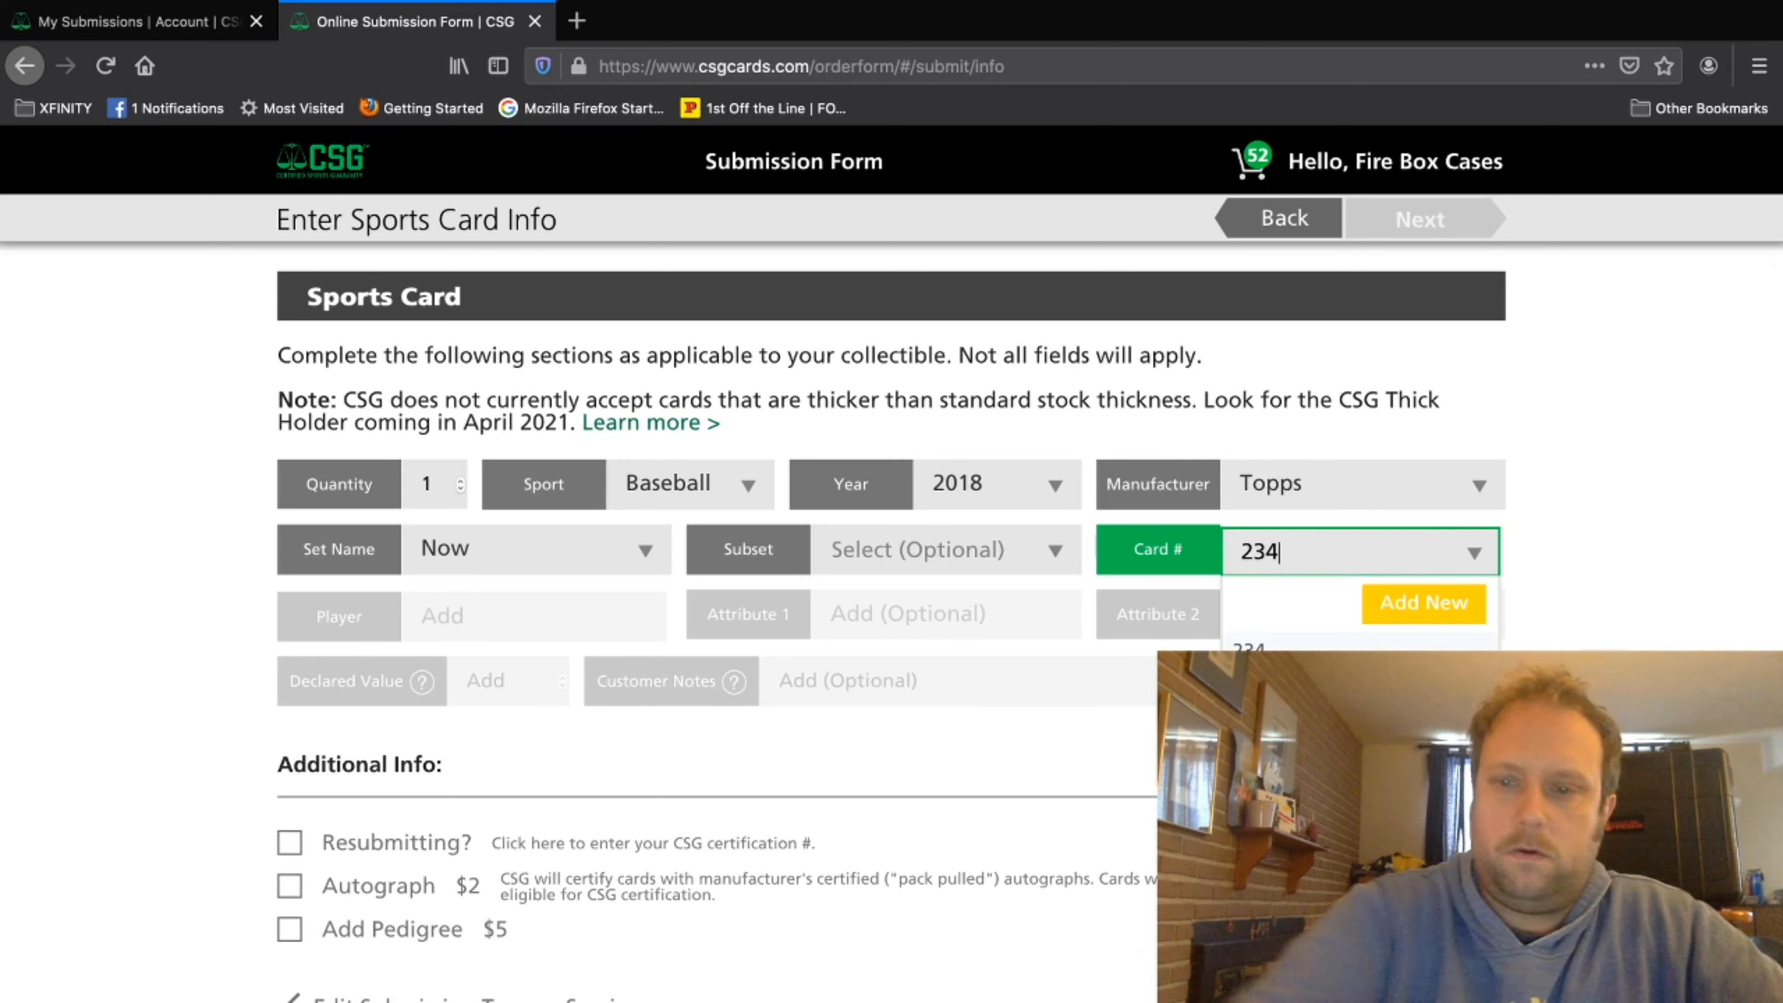
{"action": "left_click", "coordinate": [1290, 647]}
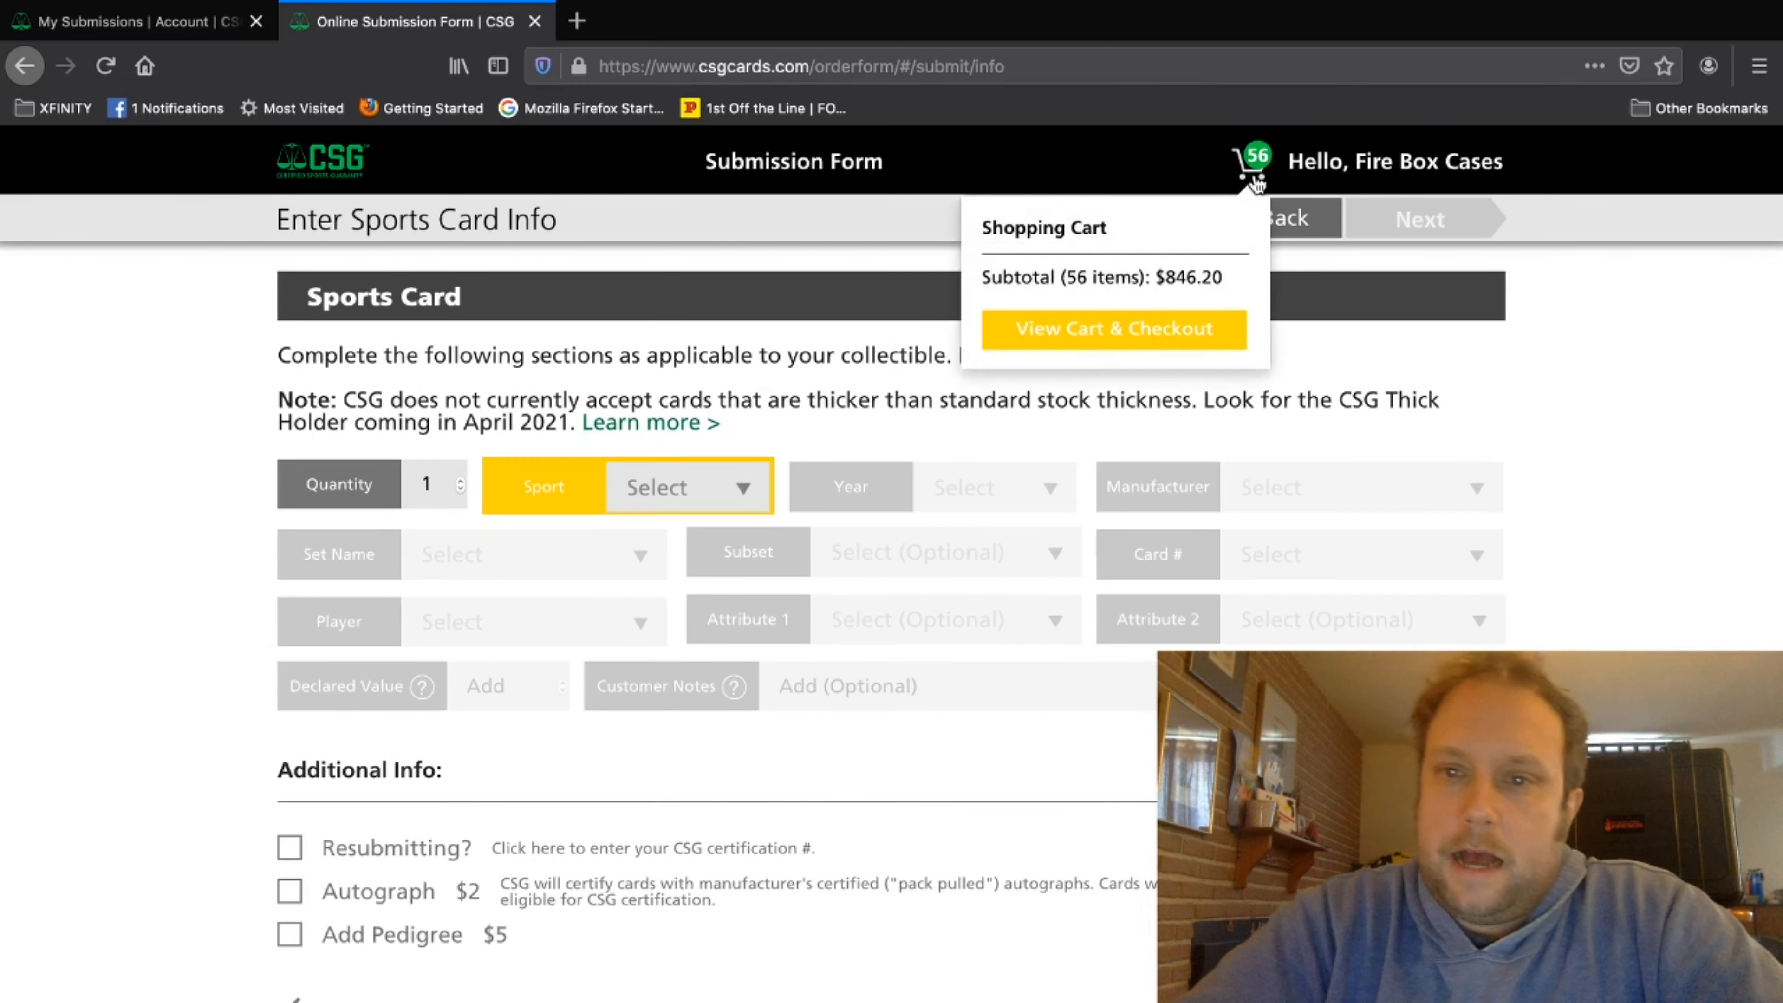
Step: Open the shopping cart and review the listed cards, declared values and grading fees
{"action": "left_click", "coordinate": [1254, 176]}
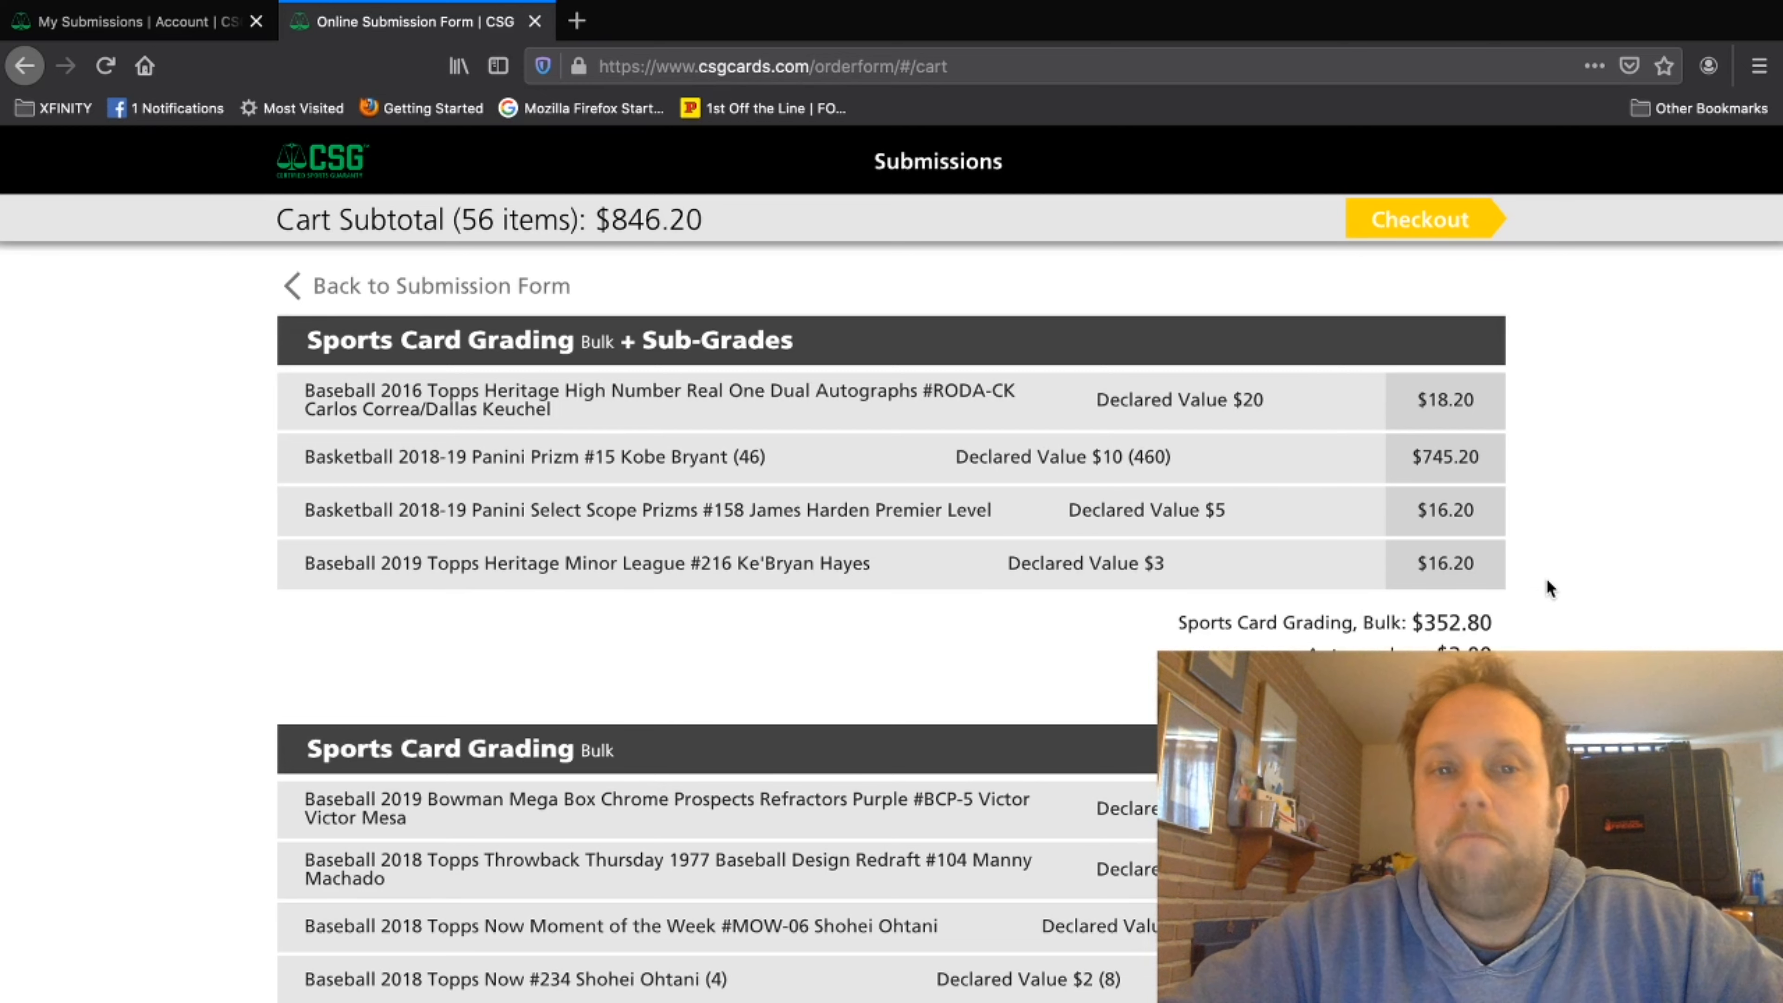
{"action": "scroll", "coordinate": [1549, 589], "scroll_direction": "down", "scroll_amount": 1}
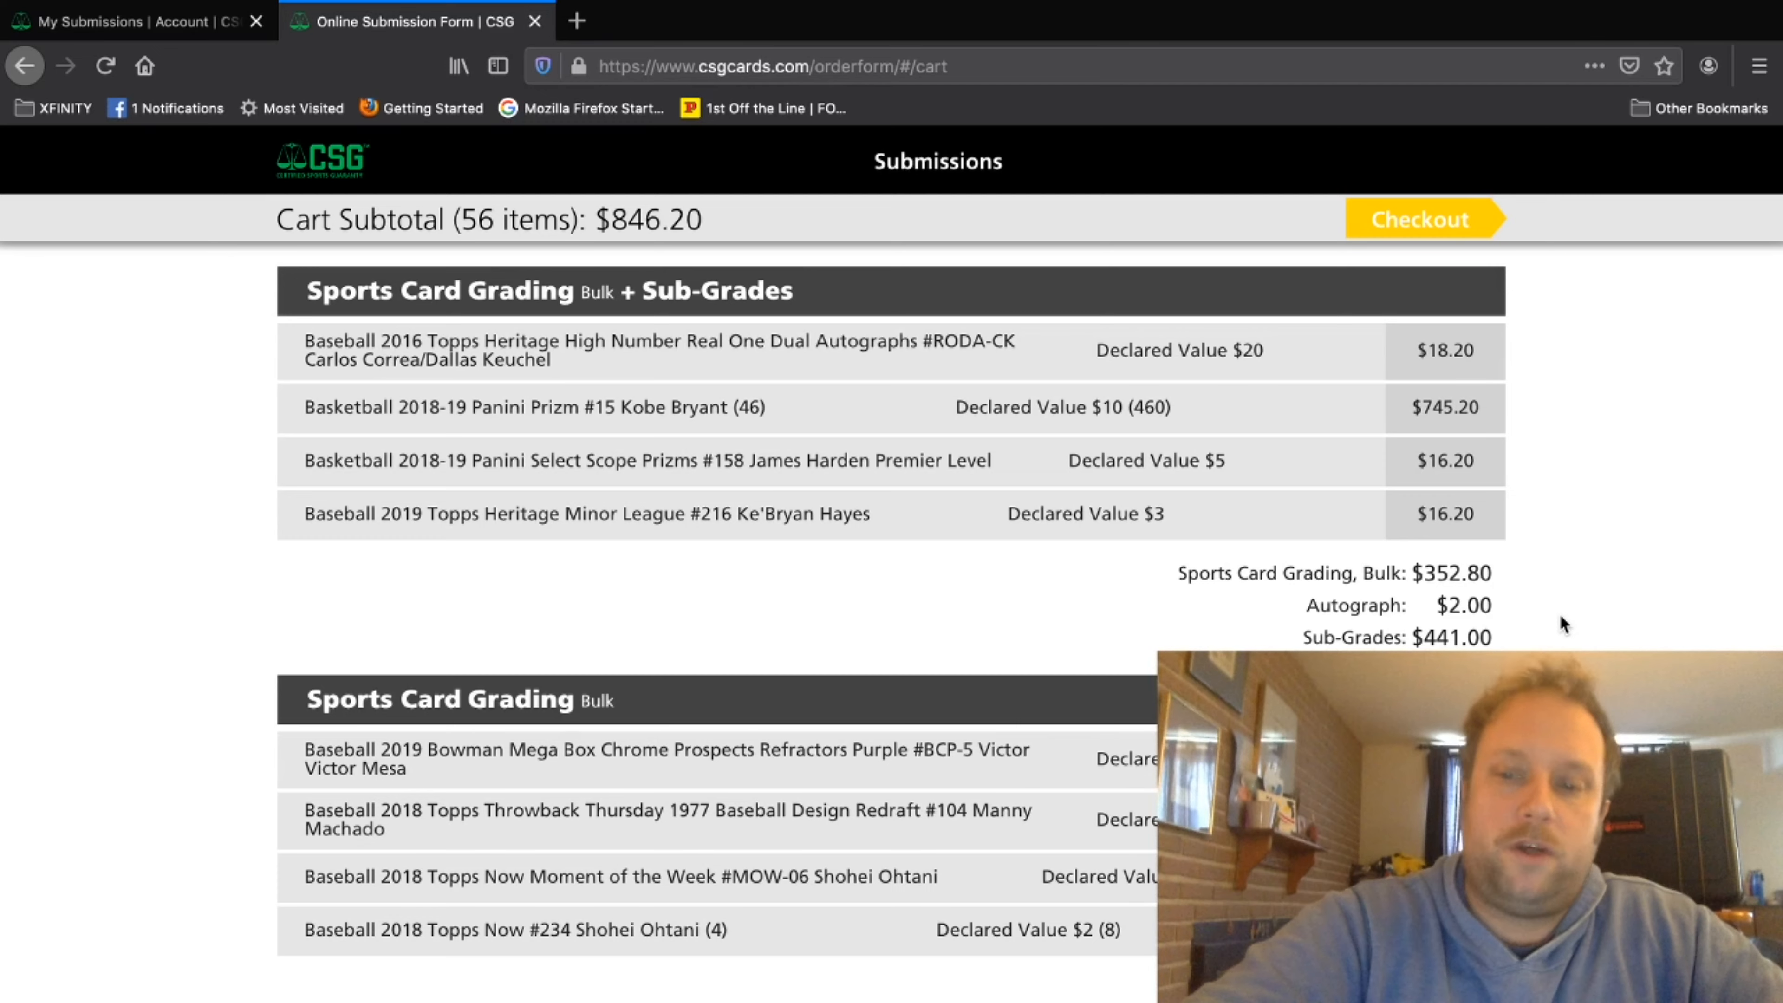
{"action": "scroll", "coordinate": [1562, 616], "scroll_direction": "down", "scroll_amount": 1}
{"action": "scroll", "coordinate": [1560, 613], "scroll_direction": "down", "scroll_amount": 2}
{"action": "scroll", "coordinate": [1560, 613], "scroll_direction": "up", "scroll_amount": 2}
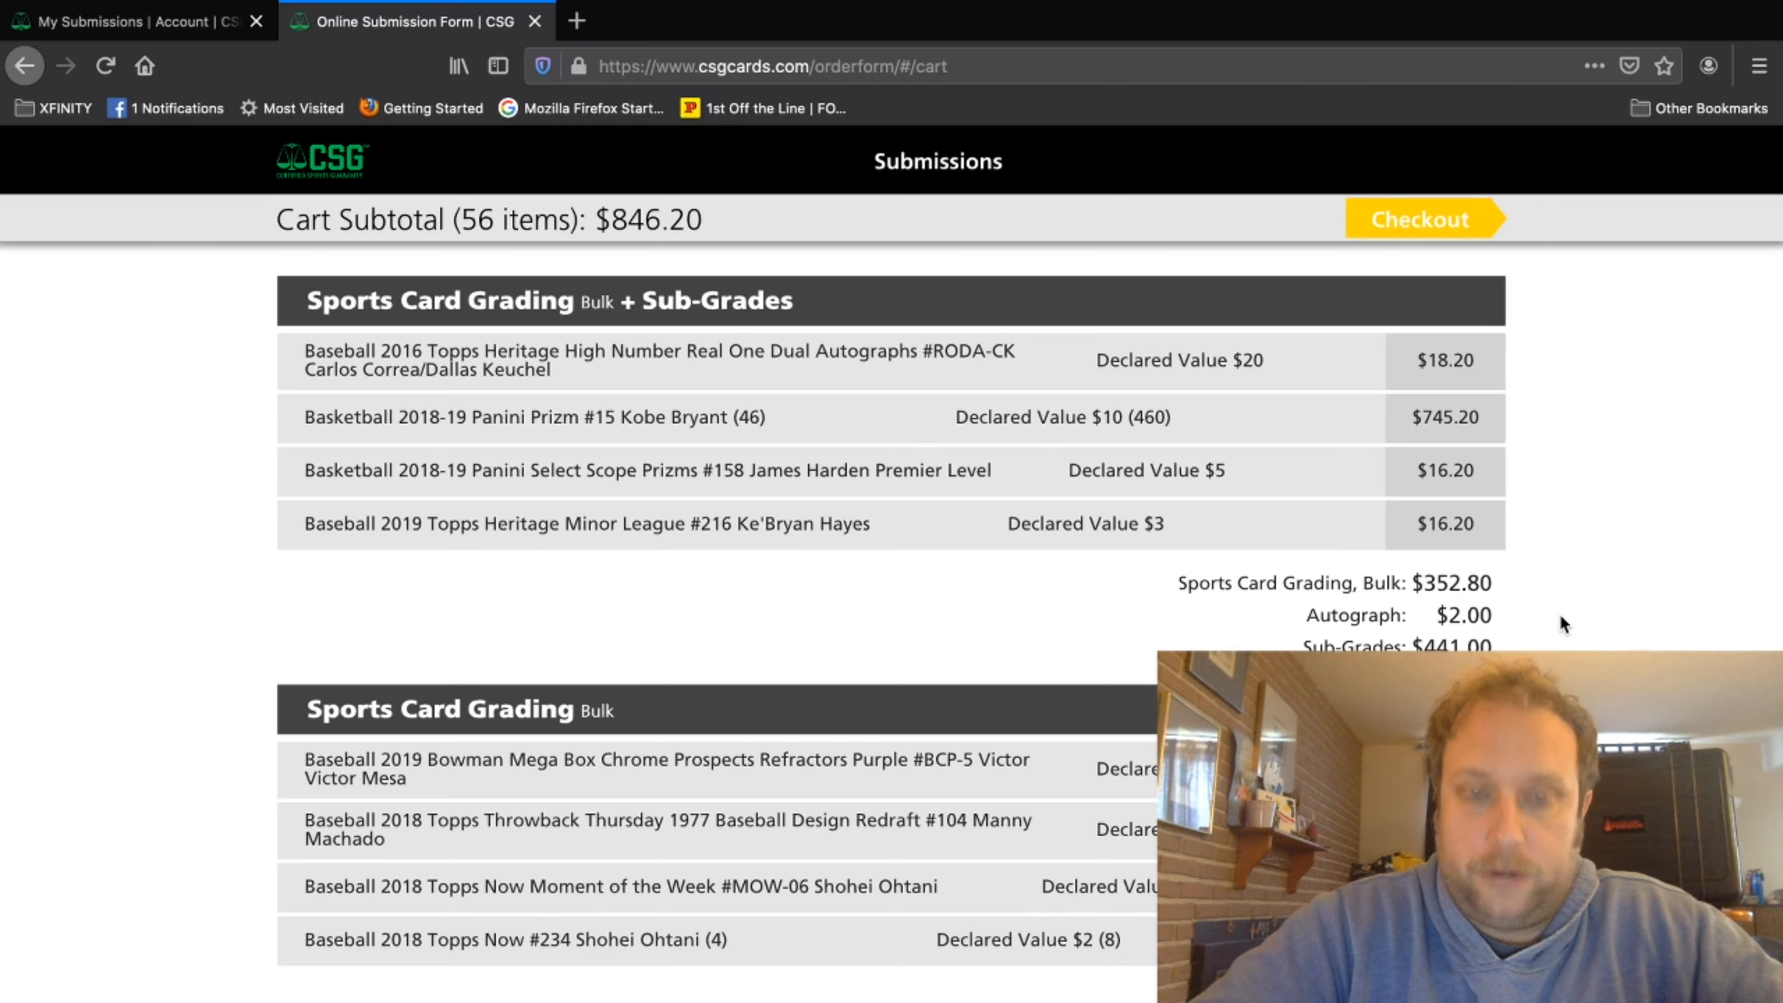
{"action": "scroll", "coordinate": [1562, 588], "scroll_direction": "up", "scroll_amount": 1}
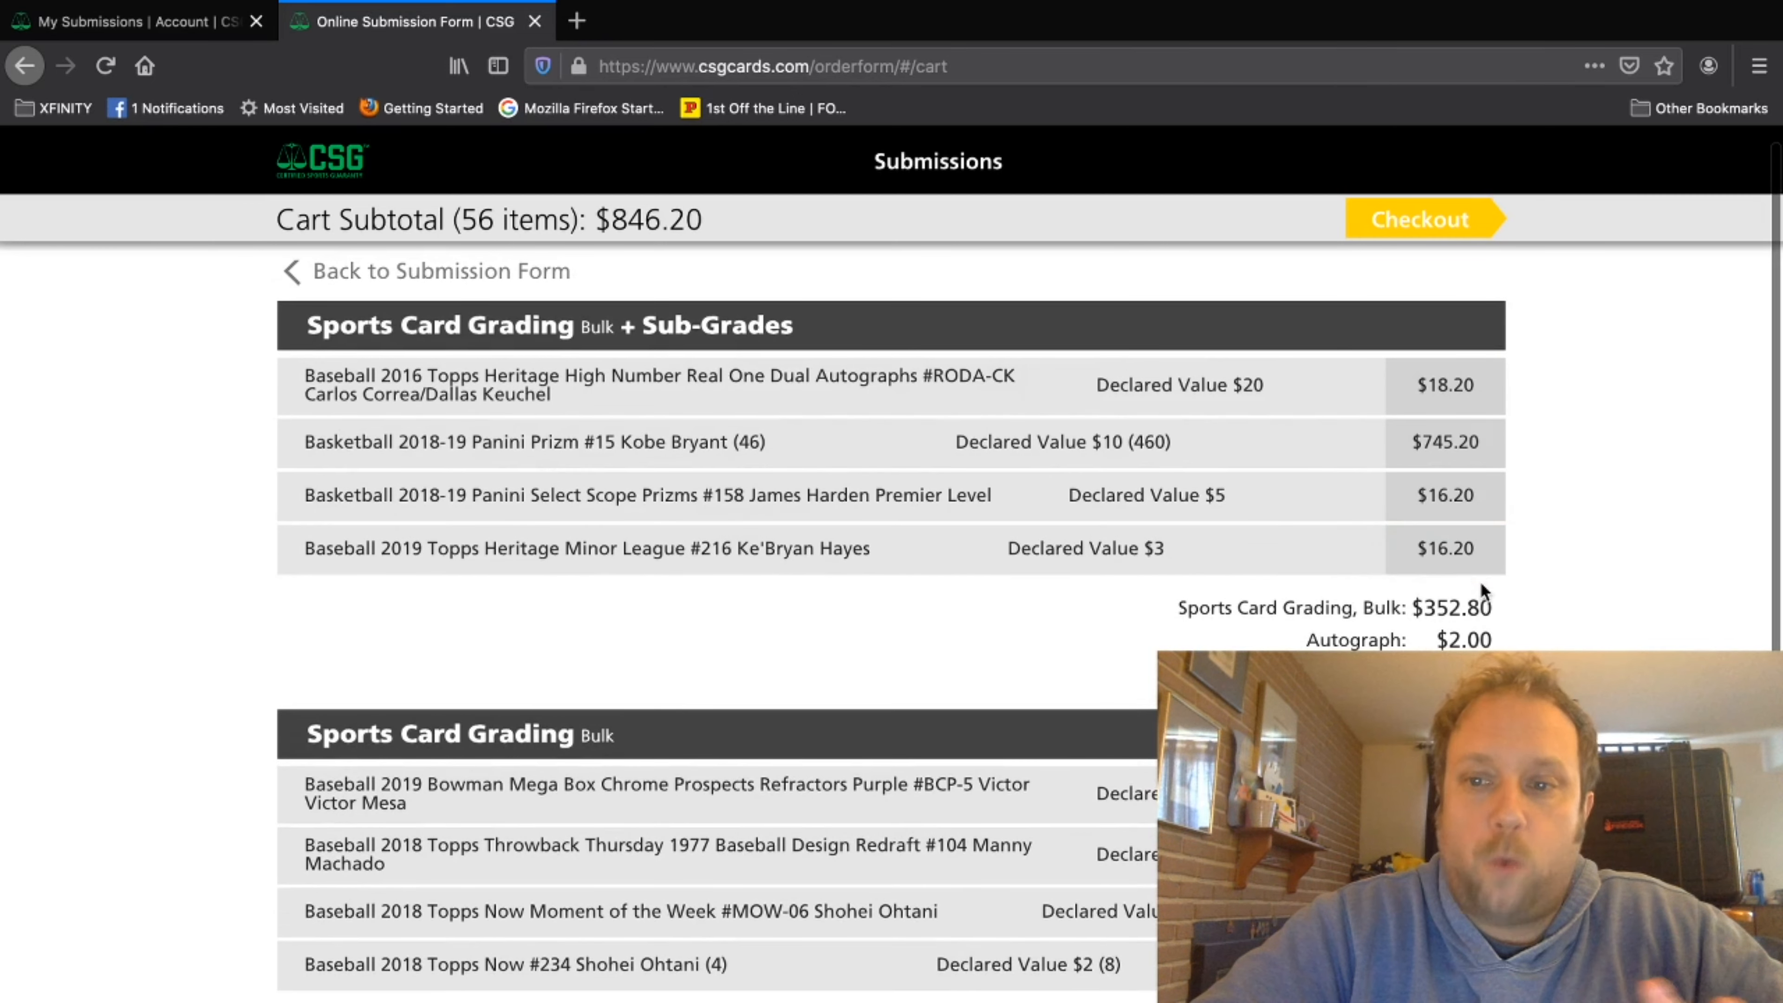
Step: Check out the cart, accepting the return address and the USPS return method, and continue to the payment information
{"action": "left_click", "coordinate": [1443, 229]}
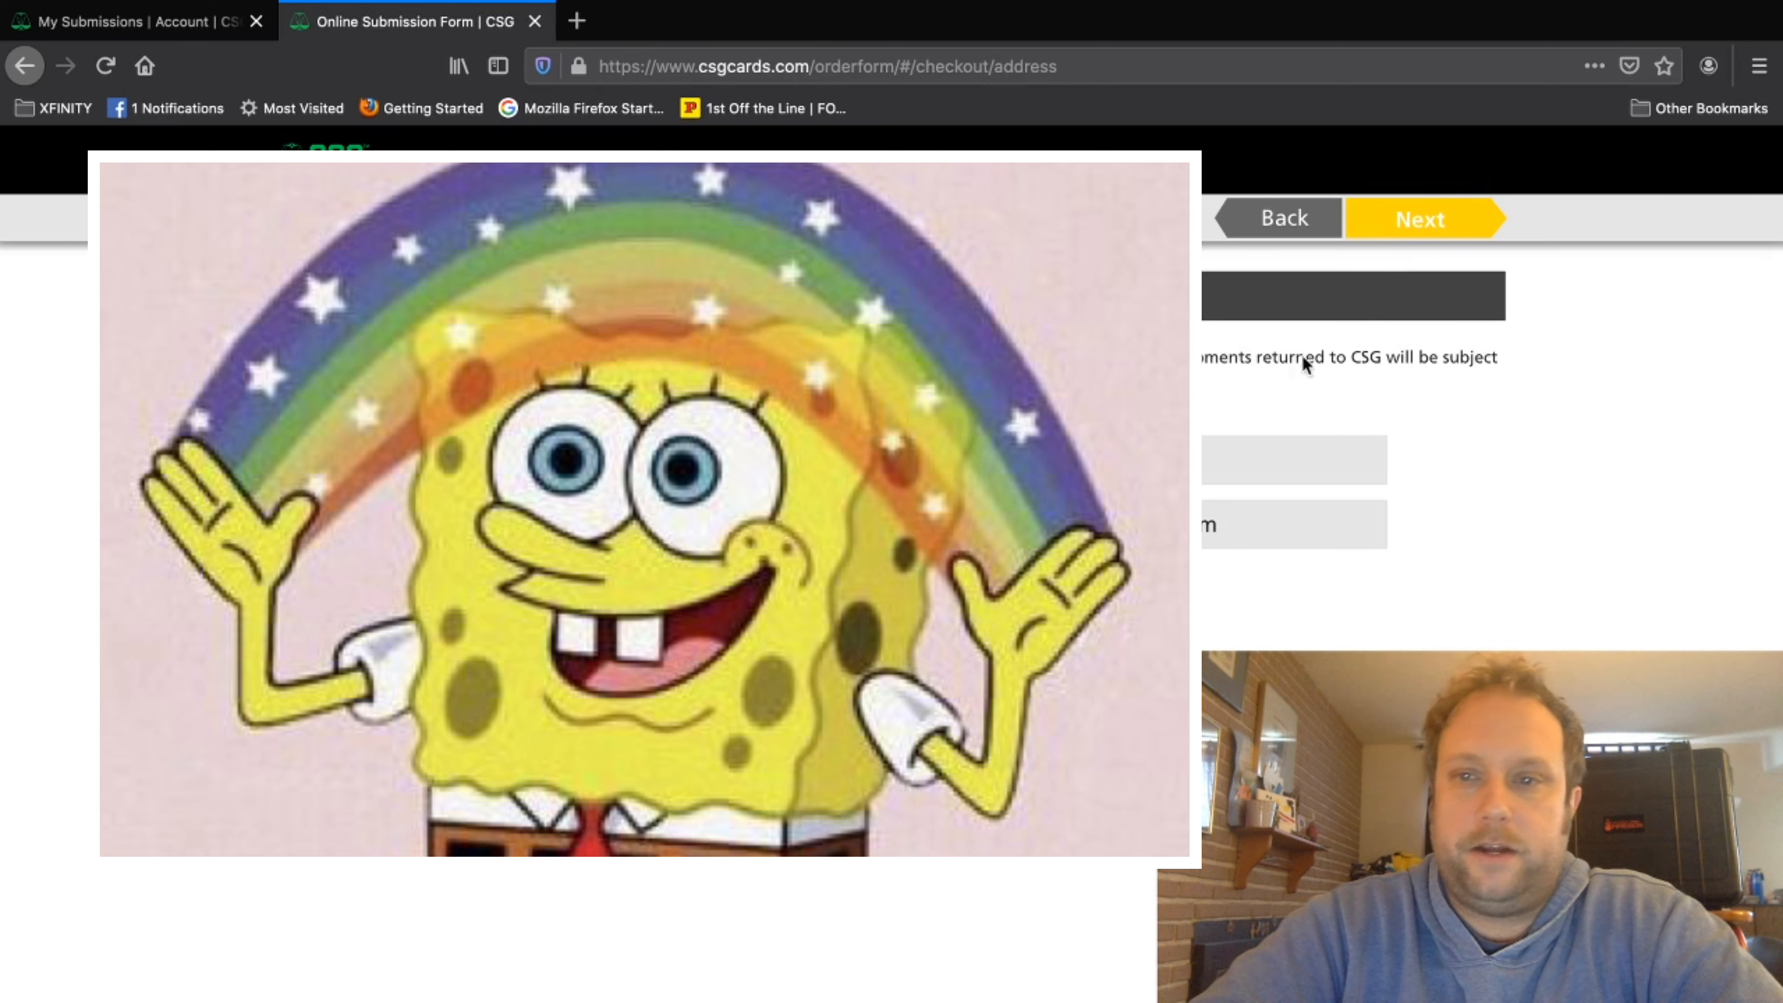
{"action": "left_click", "coordinate": [1432, 236]}
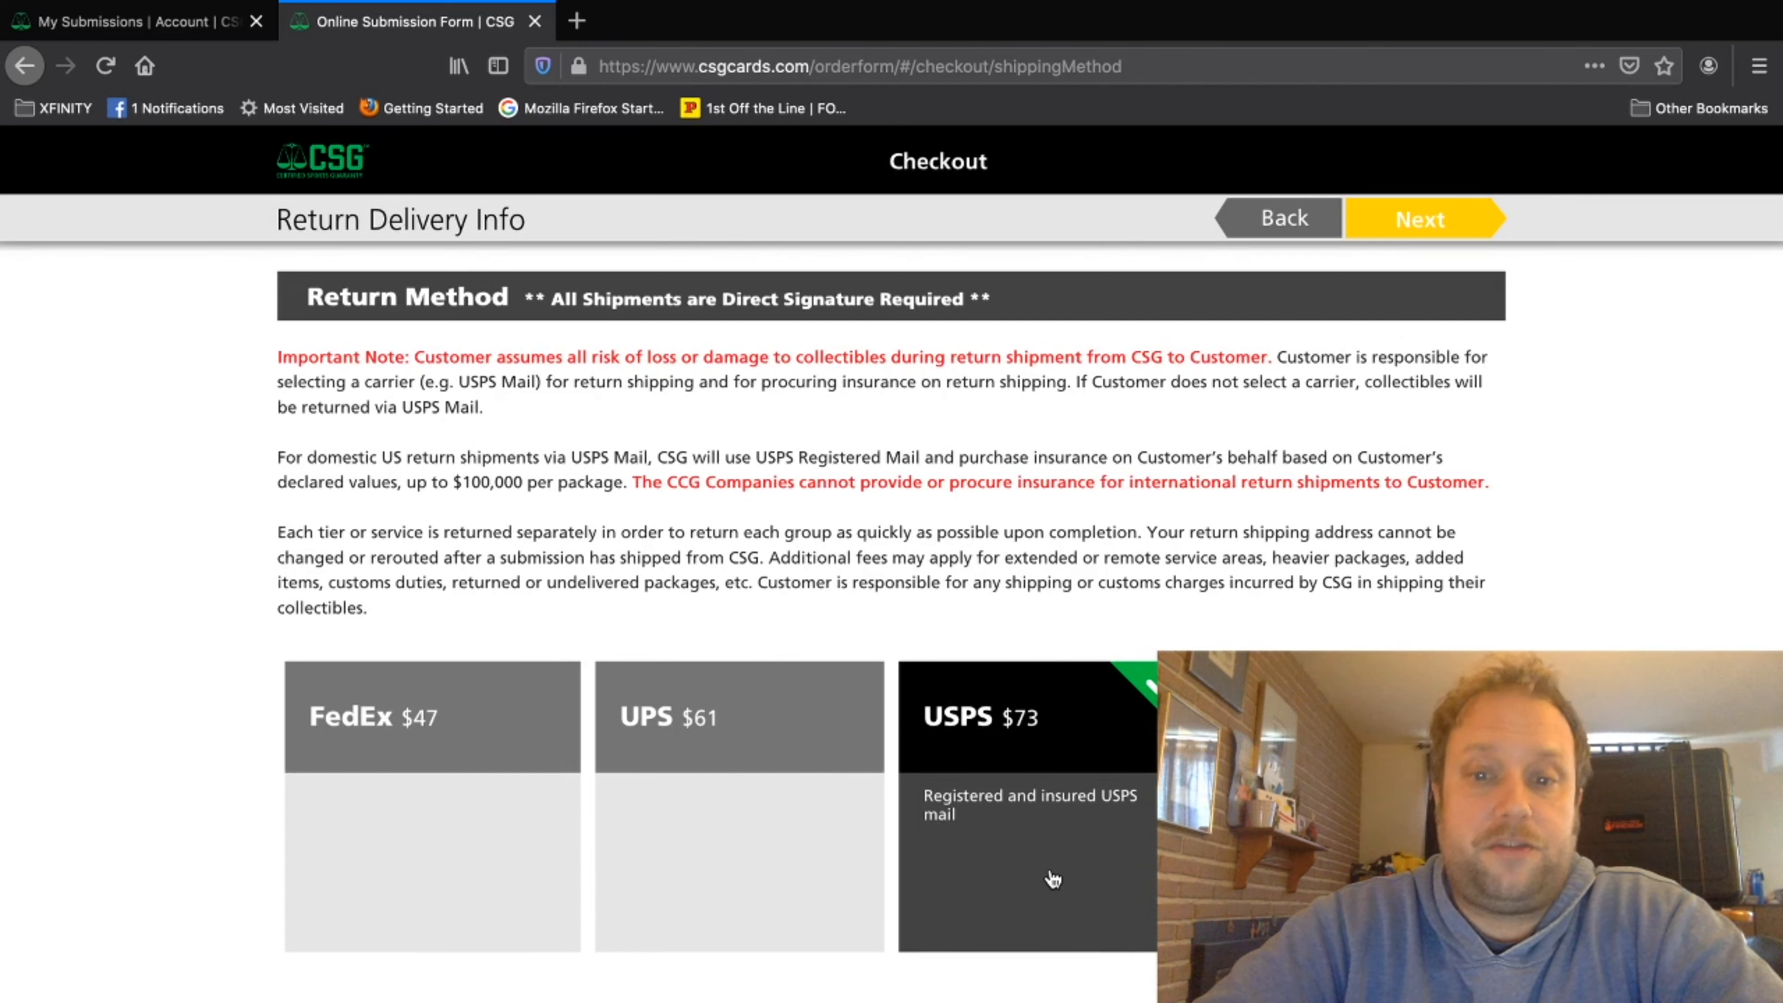
{"action": "left_click", "coordinate": [1440, 226]}
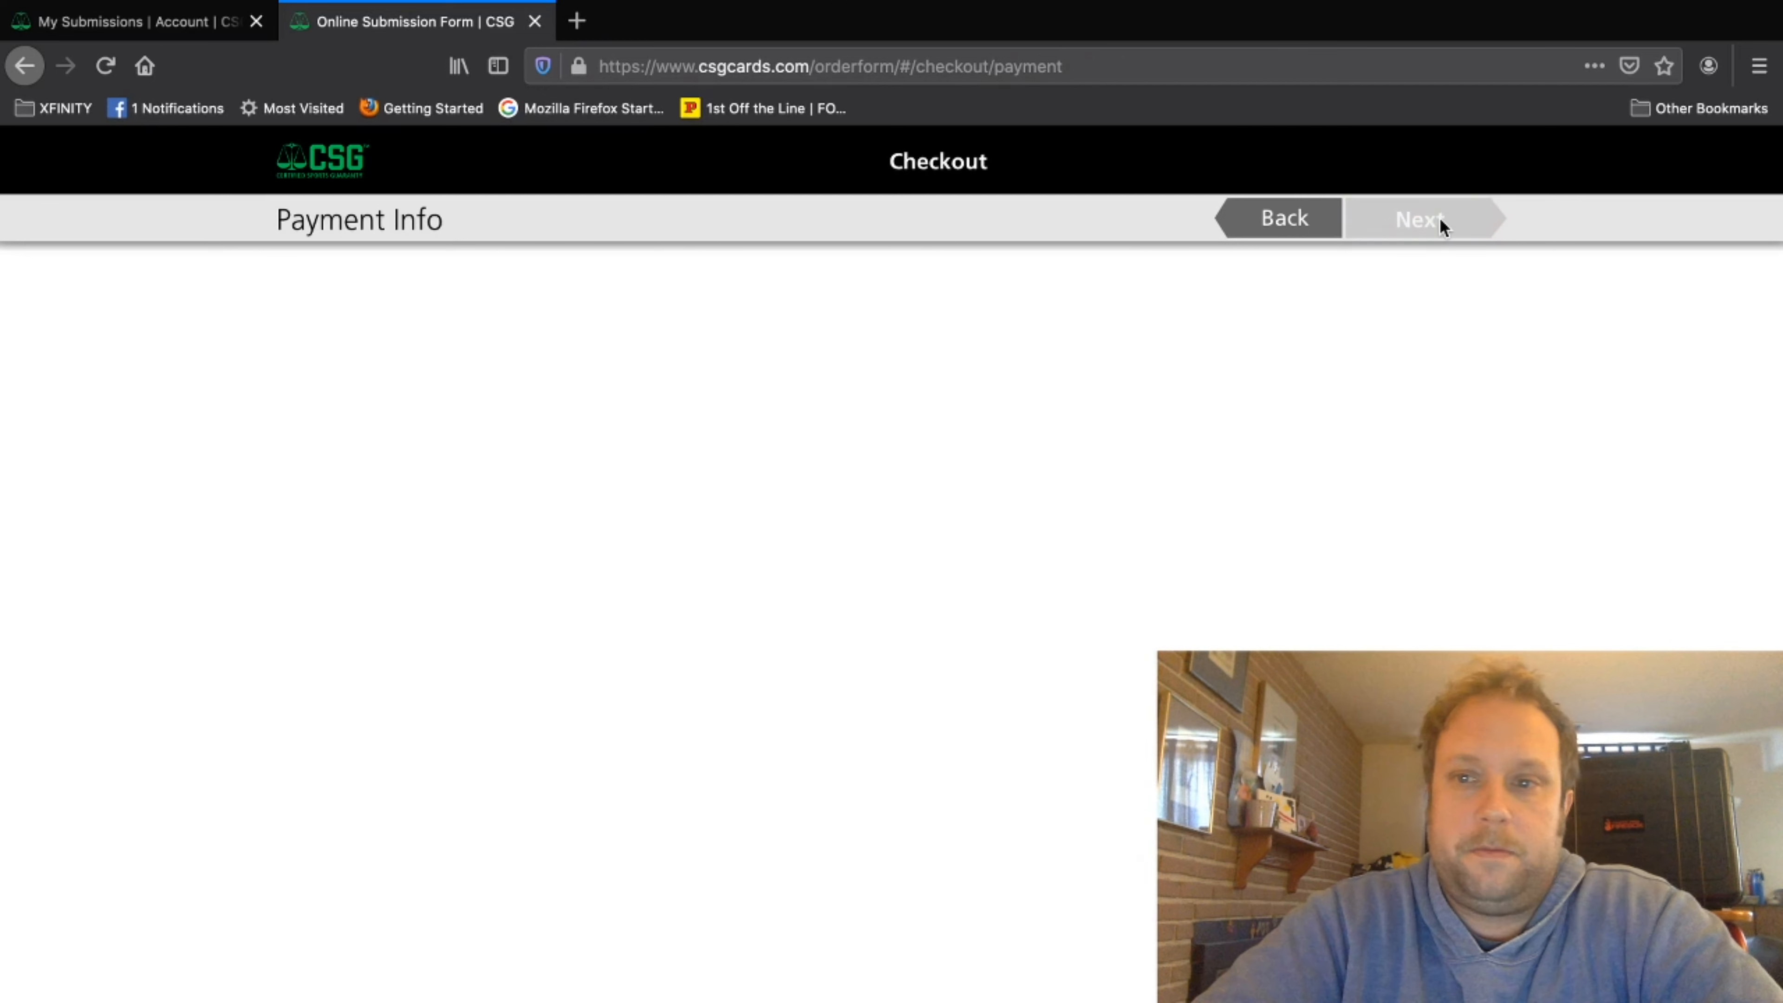